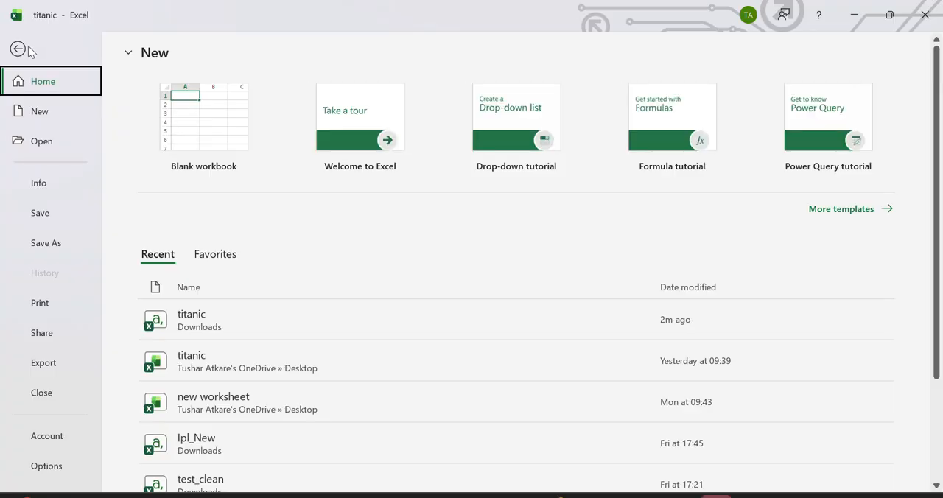
click(21, 49)
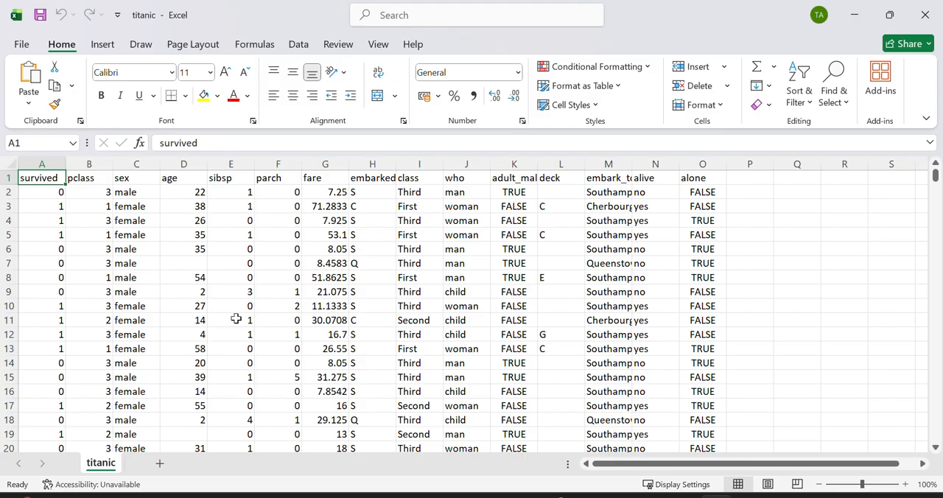
click(141, 156)
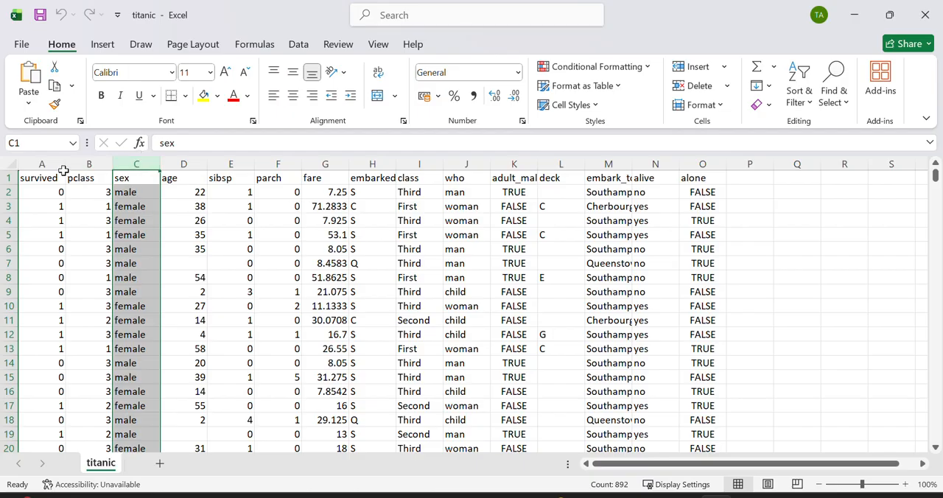
Step: Start saving a copy of the titanic file to the Desktop folder under the file name titanic_new
click(21, 47)
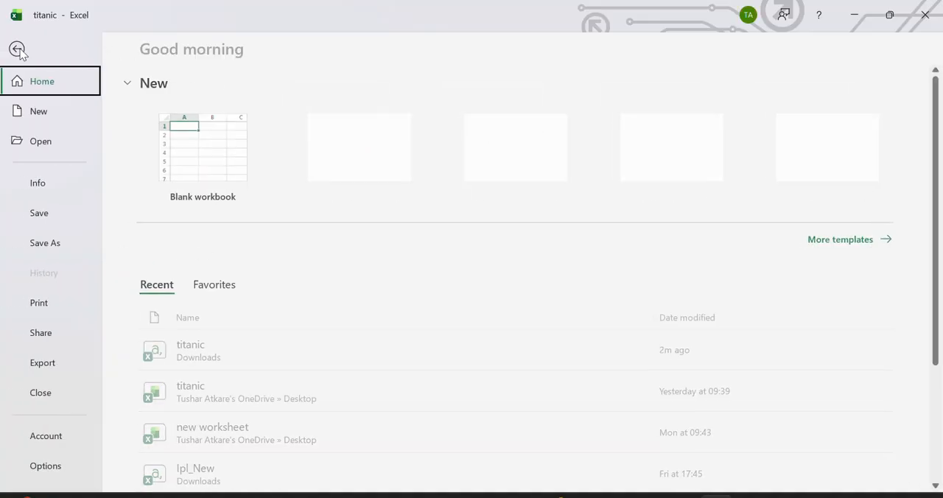
click(57, 243)
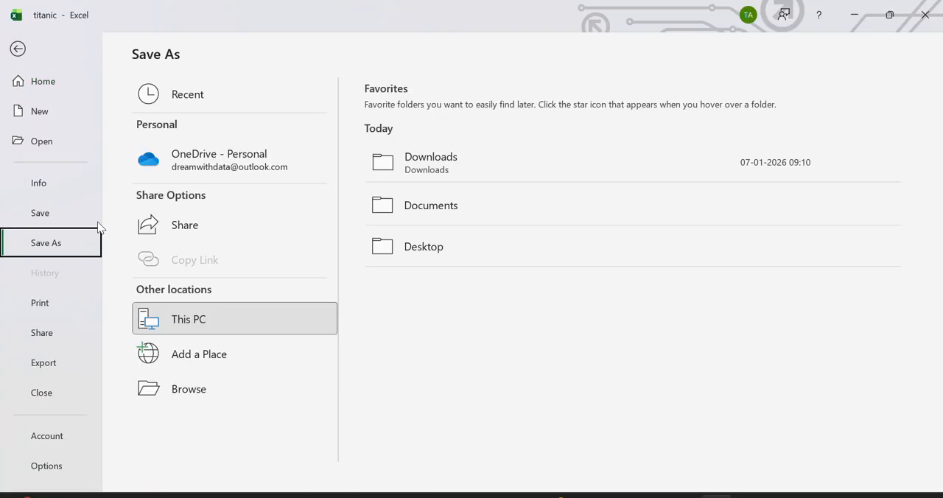
click(444, 236)
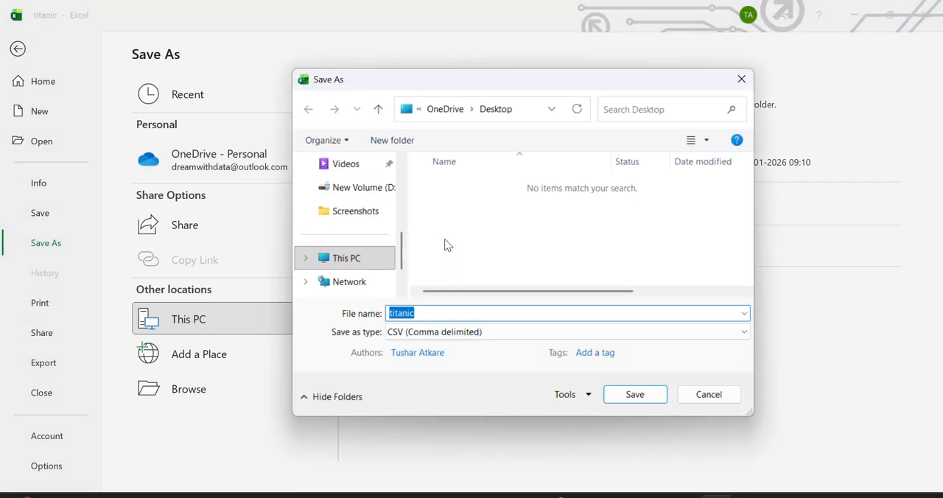
click(440, 313)
click(414, 333)
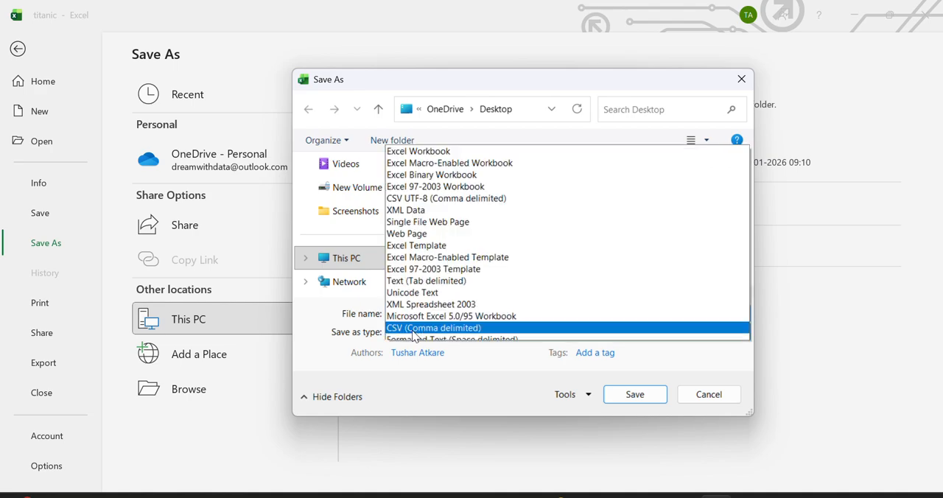
click(354, 335)
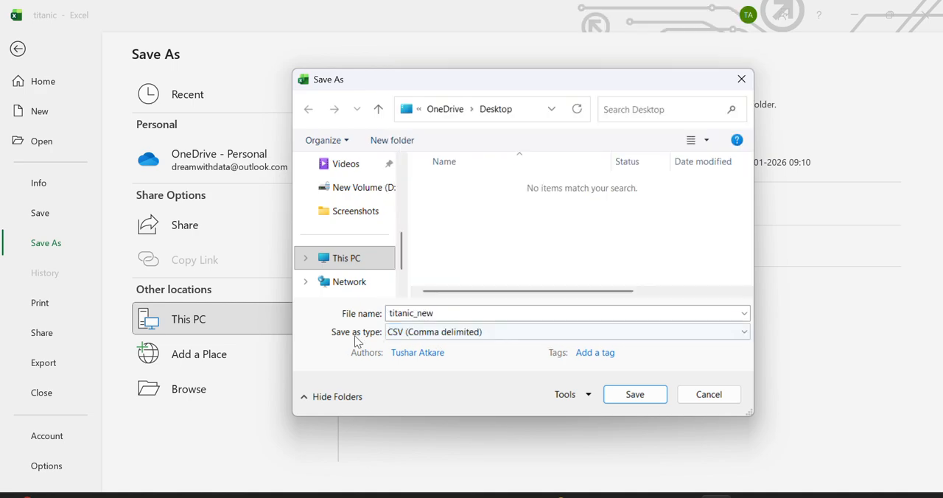
Step: Choose Excel Workbook as the file type for titanic_new and save the copy
click(413, 332)
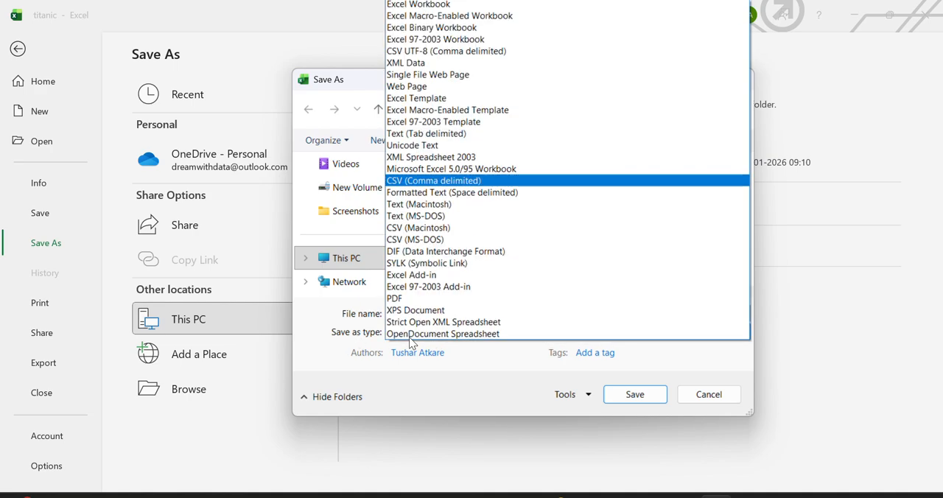
click(412, 4)
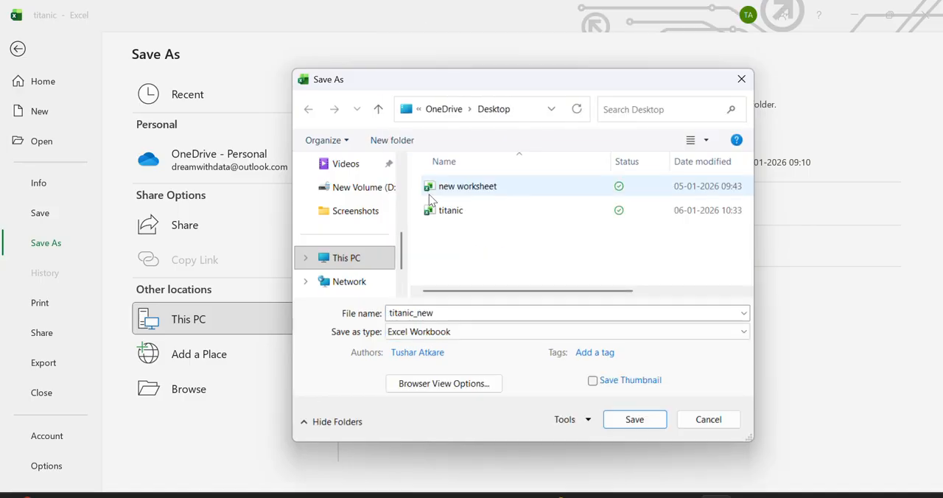
click(450, 332)
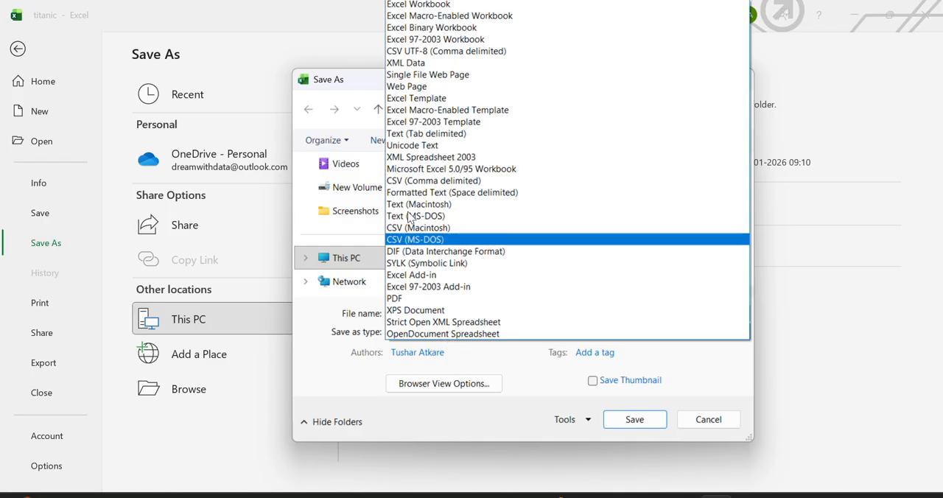
click(433, 6)
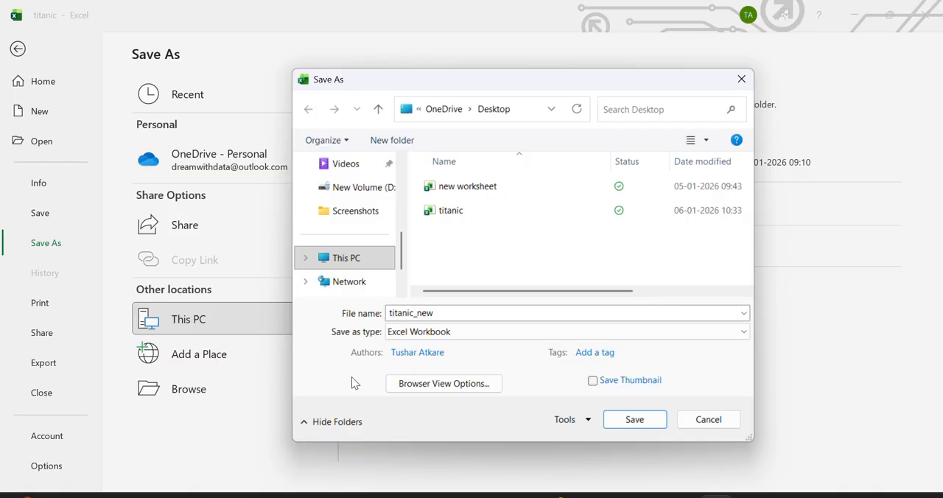
click(632, 421)
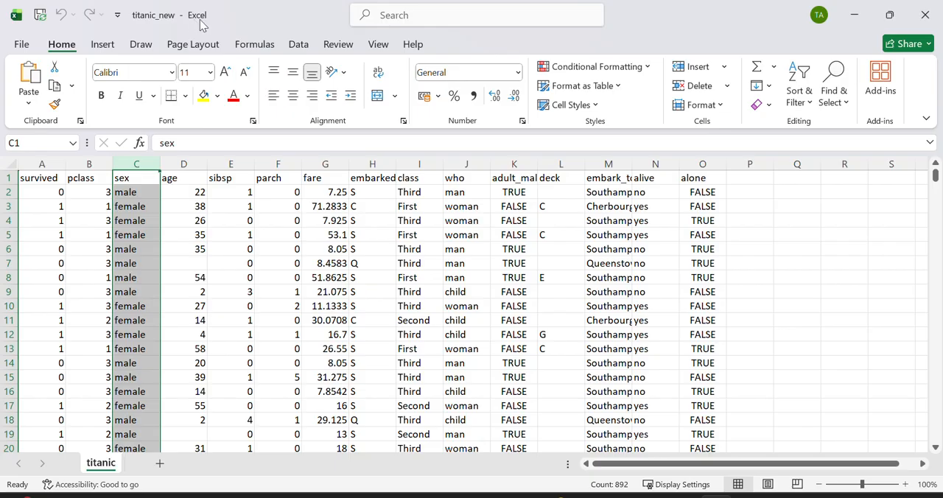
Step: Examine the header row and the survived, pclass and sex columns at a larger zoom
scroll(293, 309, up, 4)
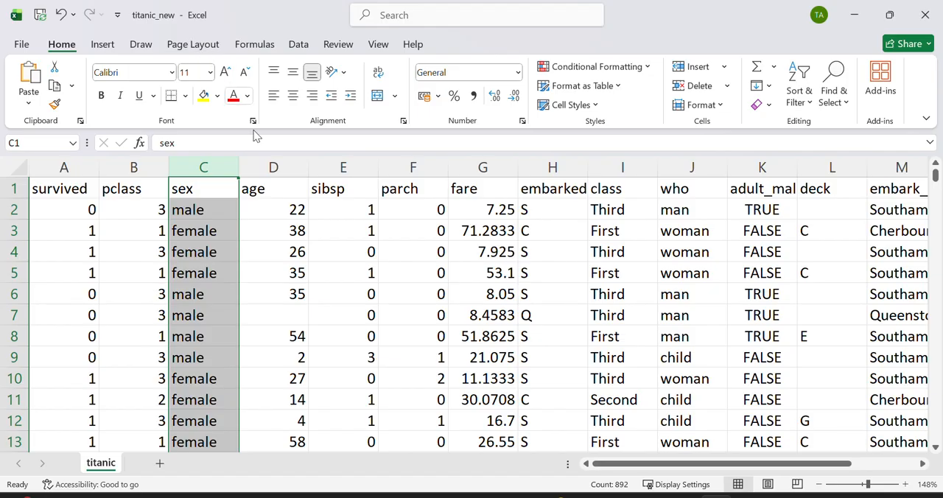
ctrl+scroll(497, 364, up, 10)
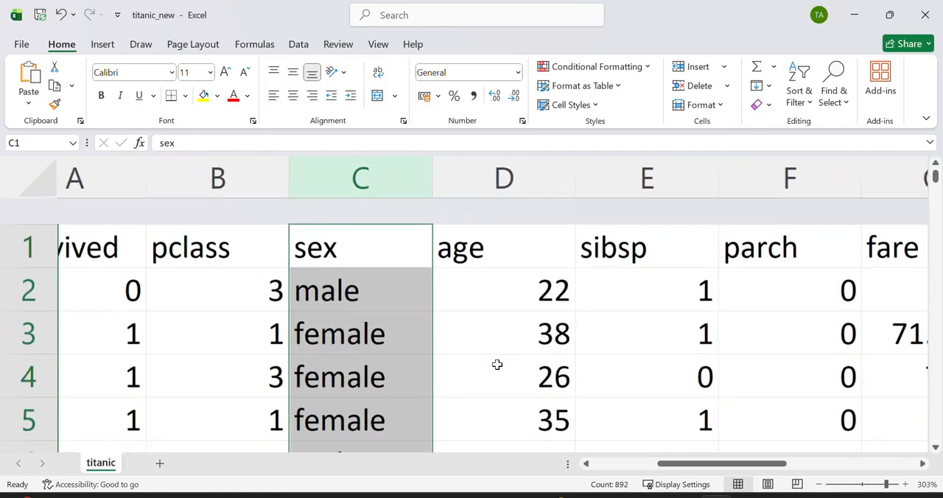
click(157, 314)
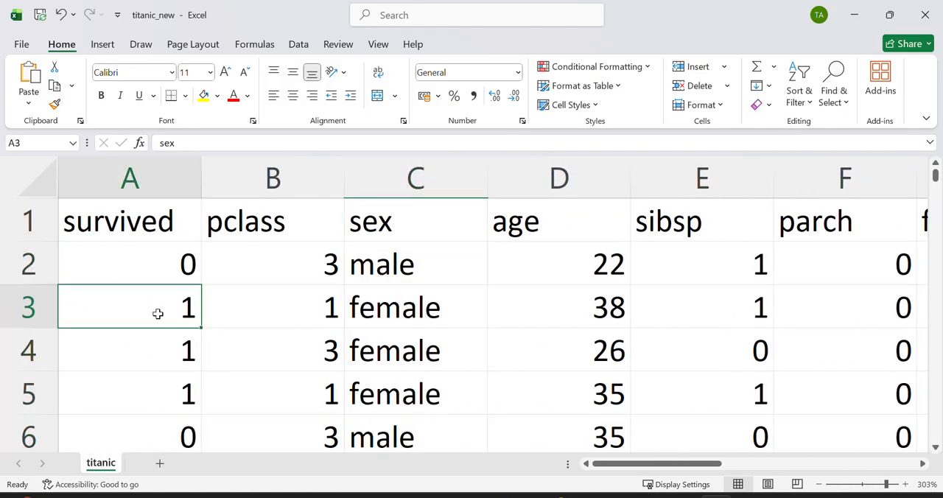
click(33, 227)
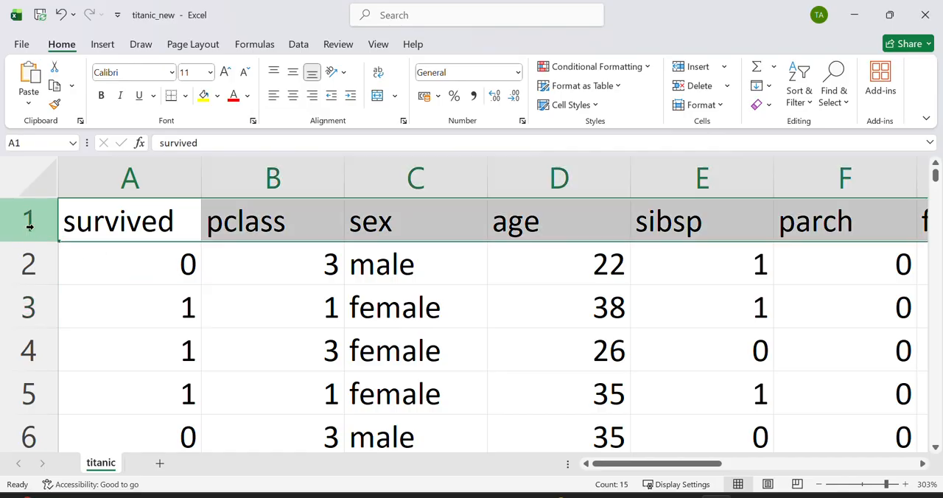
click(97, 233)
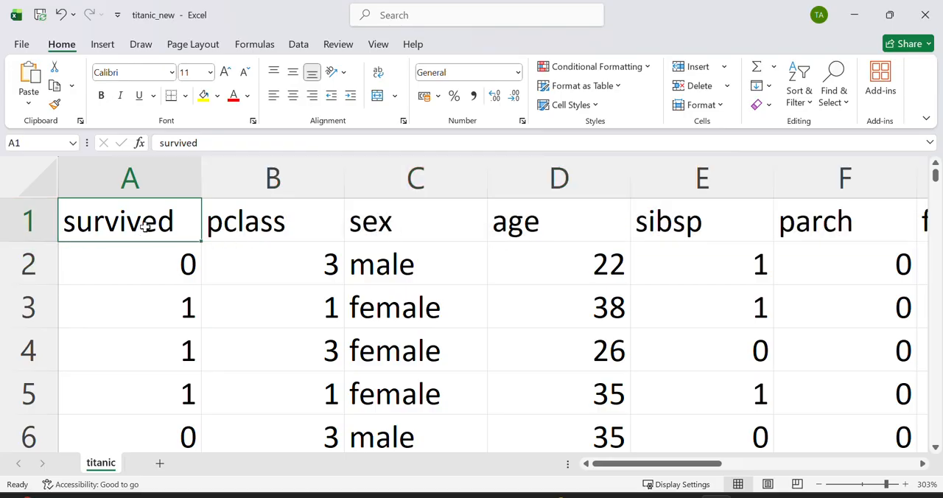
click(39, 221)
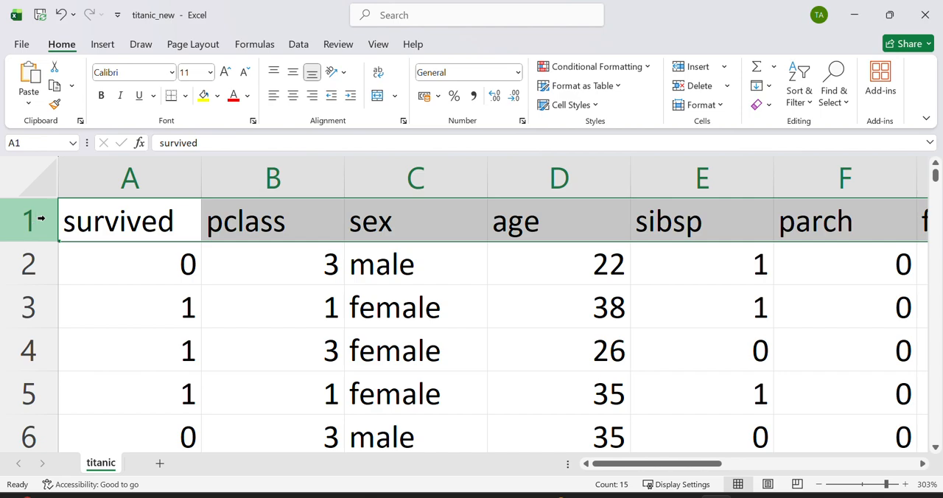
click(130, 179)
click(250, 178)
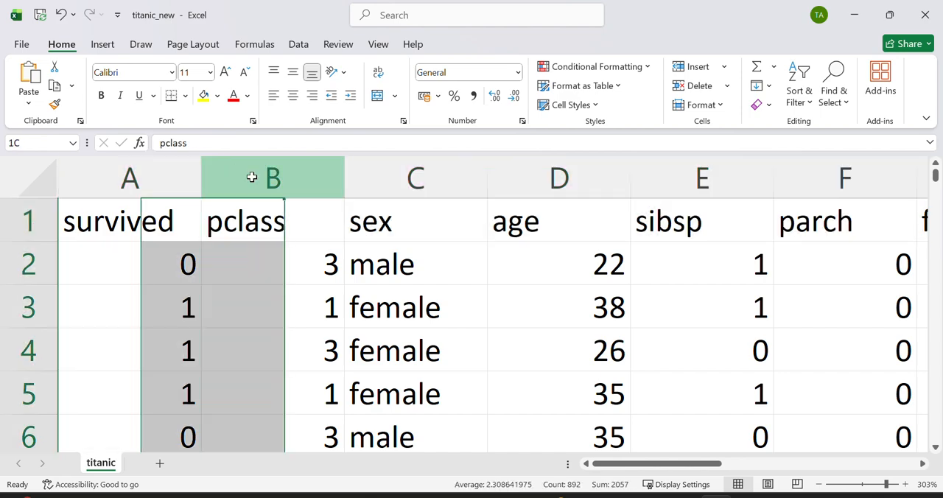
click(375, 171)
click(190, 294)
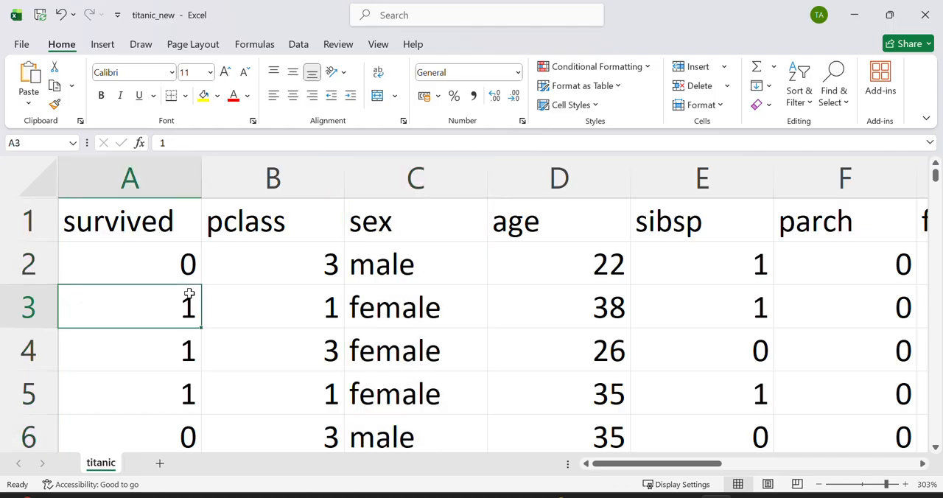
click(236, 308)
click(361, 319)
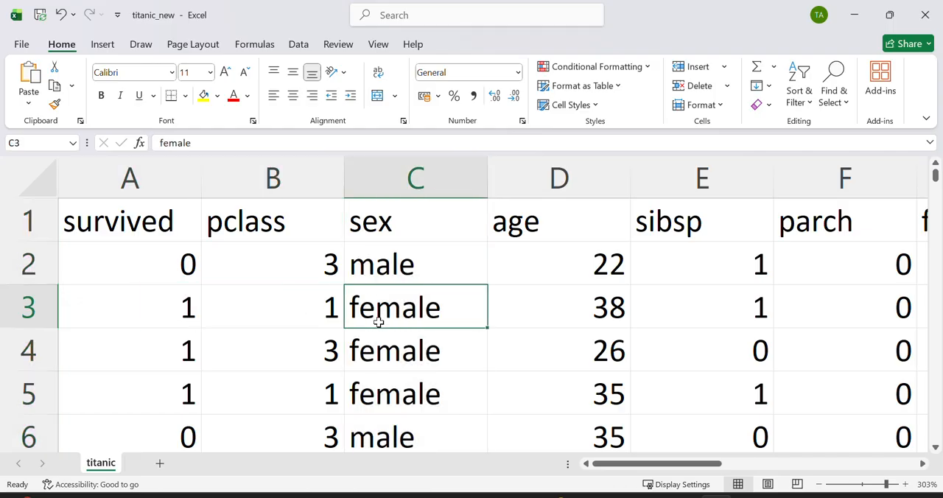
Step: Fill the entire header row 1 with the lightest green theme colour
click(25, 218)
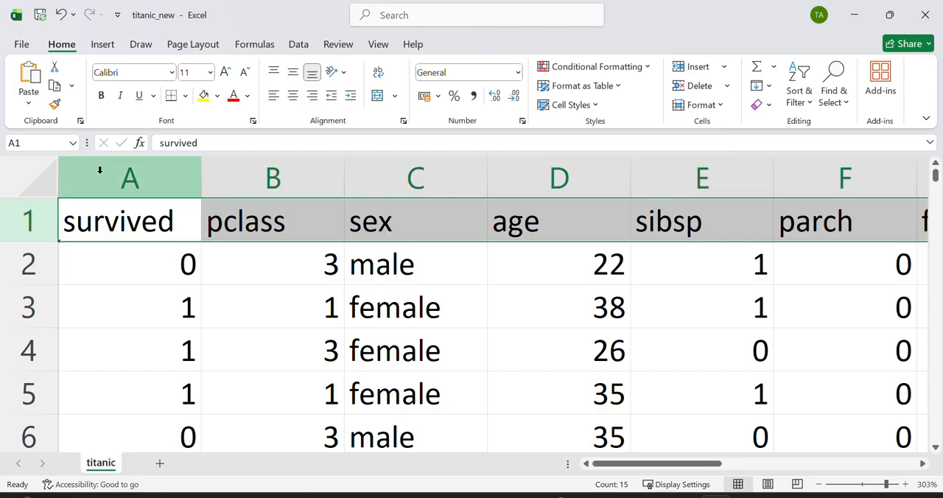
click(218, 96)
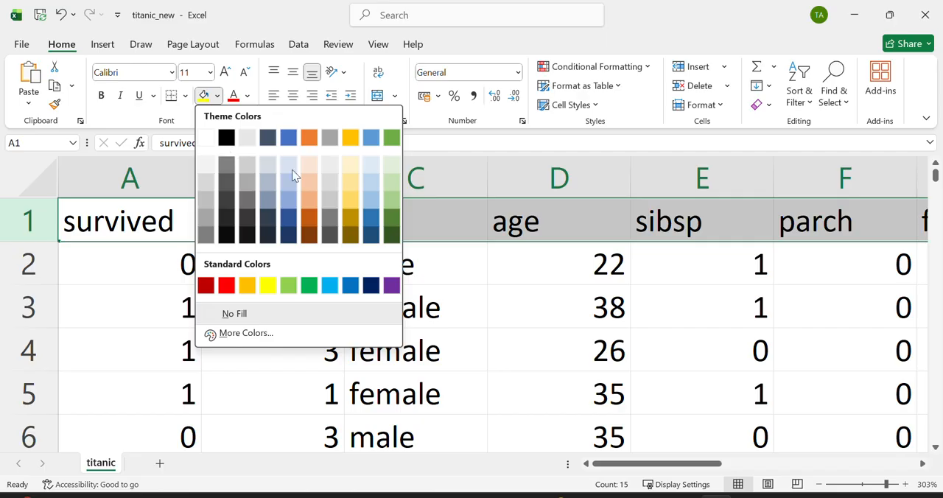
click(392, 166)
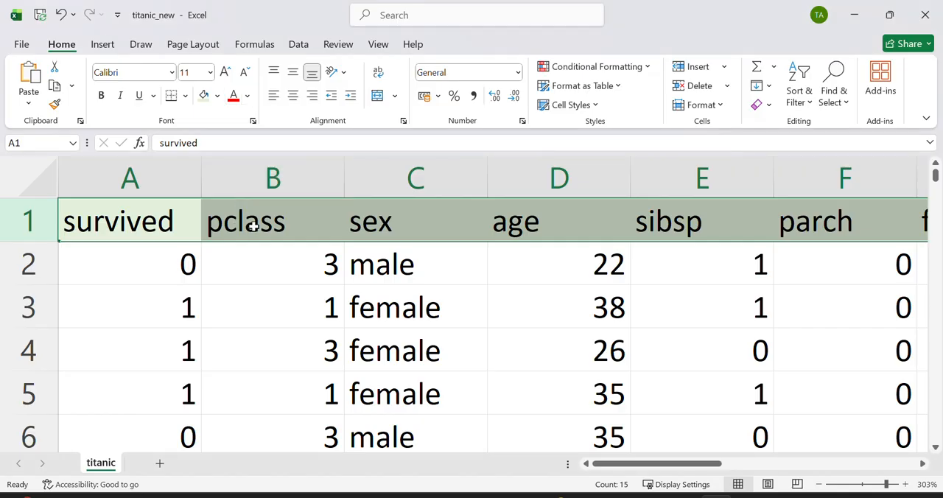
click(219, 96)
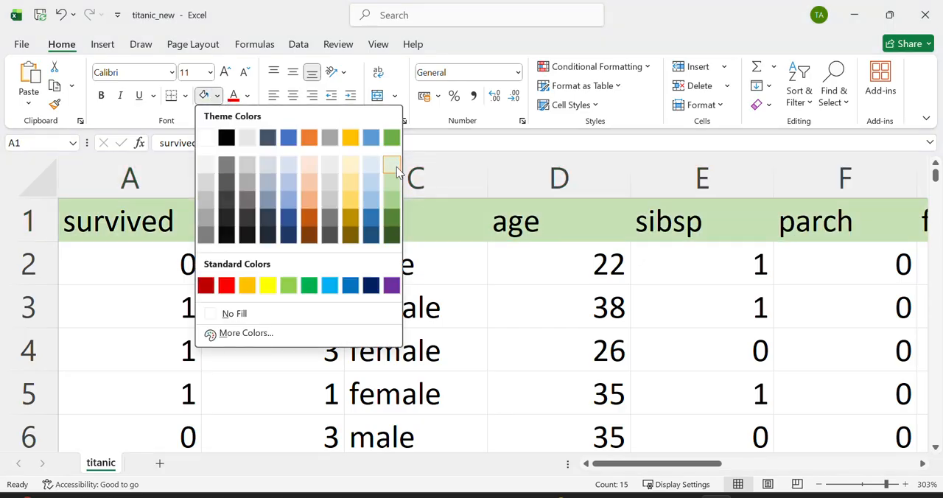
click(218, 96)
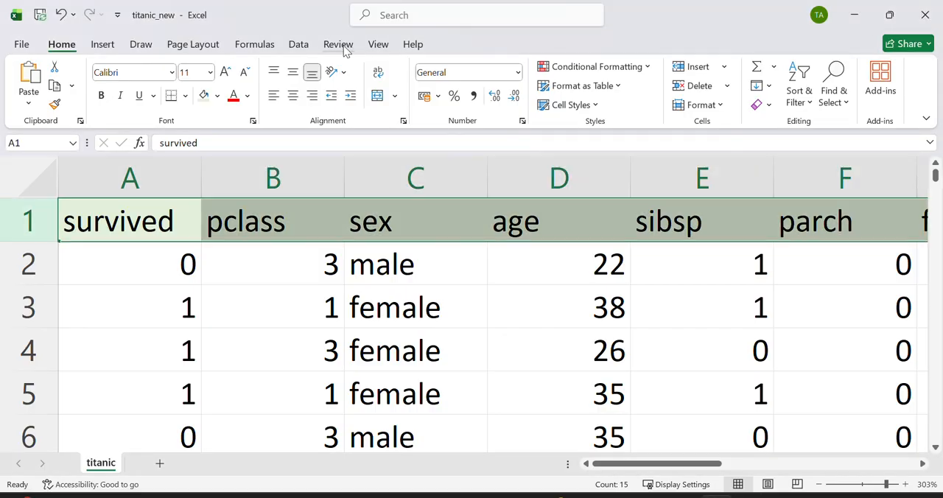
Step: Freeze the top row of the titanic sheet to keep the column headers in view
click(370, 47)
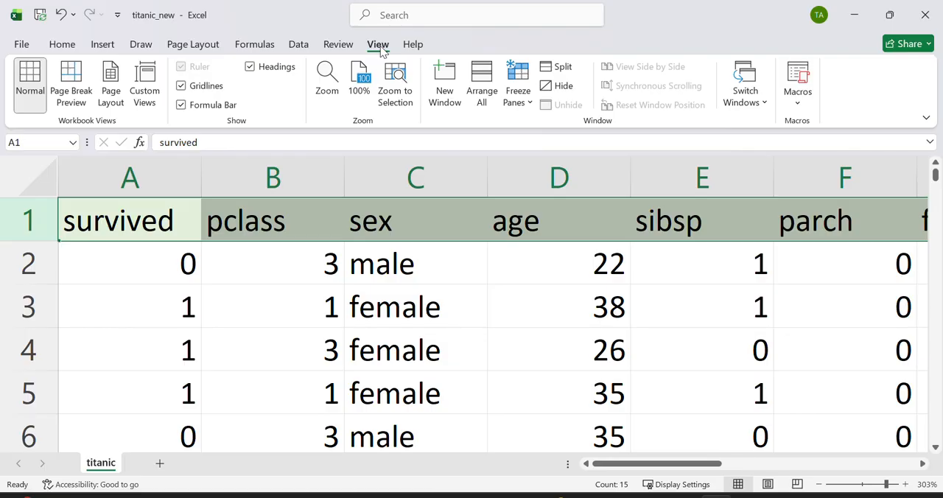
click(532, 105)
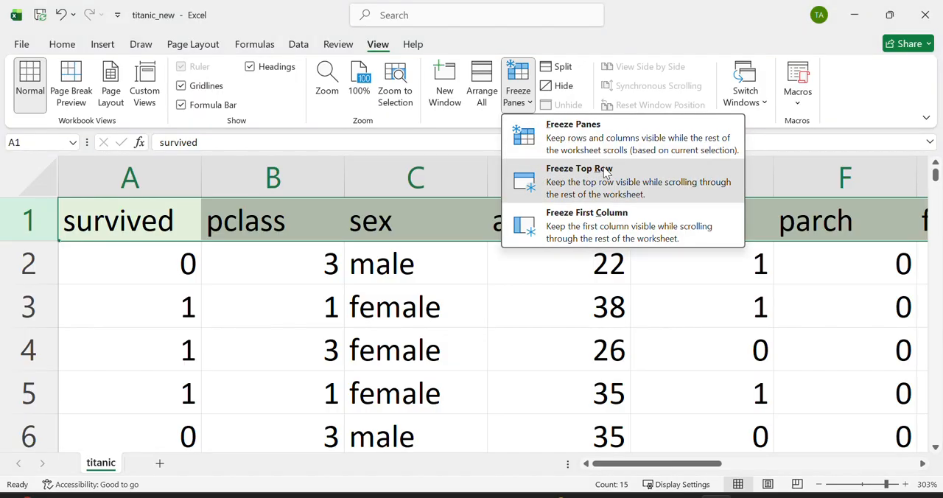
click(604, 169)
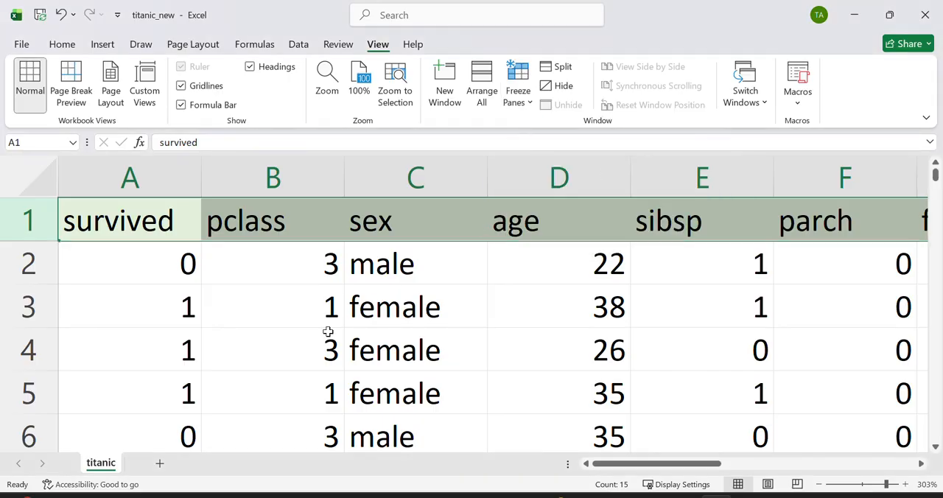
Step: Check how the header row behaves while browsing down and across the passenger records
scroll(326, 332, down, 2)
scroll(325, 332, up, 2)
scroll(325, 332, down, 4)
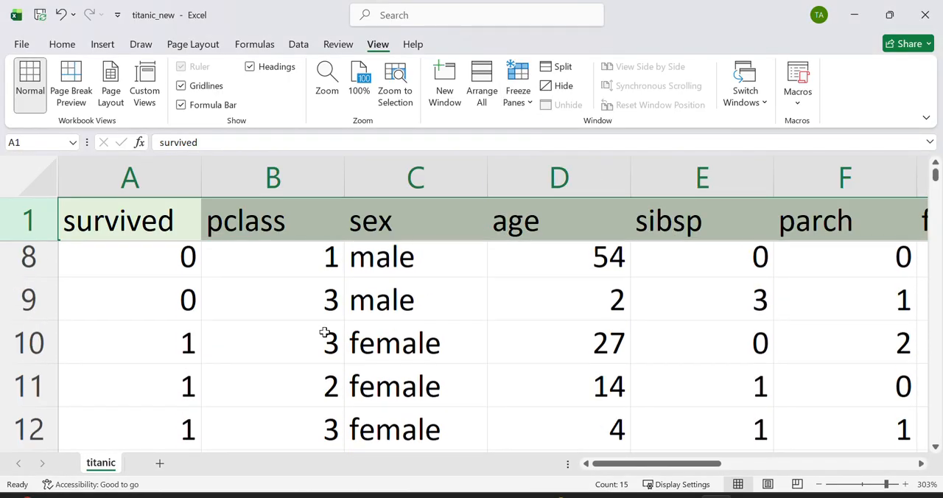
scroll(325, 332, up, 4)
scroll(325, 332, down, 3)
scroll(325, 332, right, 2)
scroll(325, 332, down, 3)
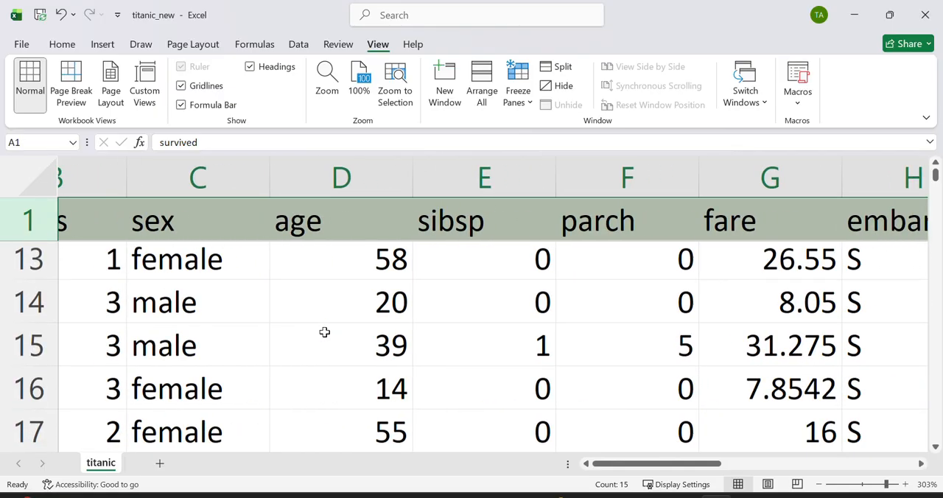
scroll(325, 333, up, 7)
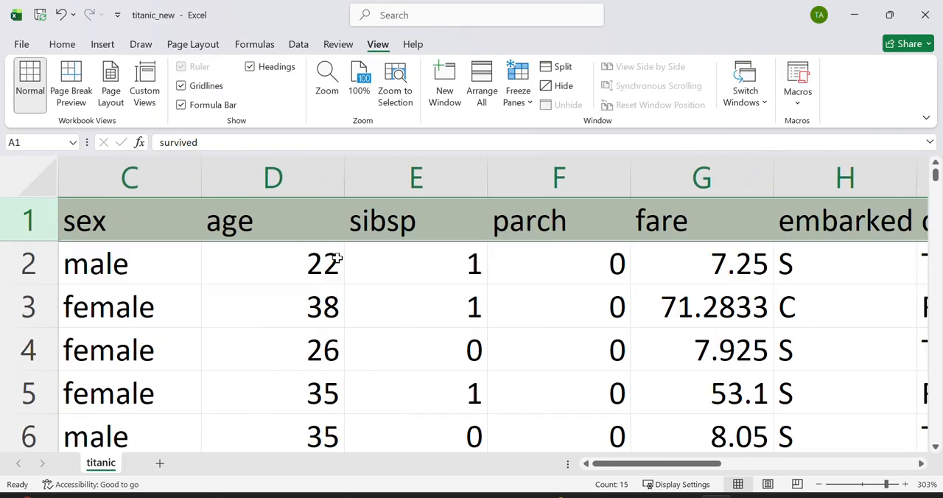
scroll(345, 310, left, 2)
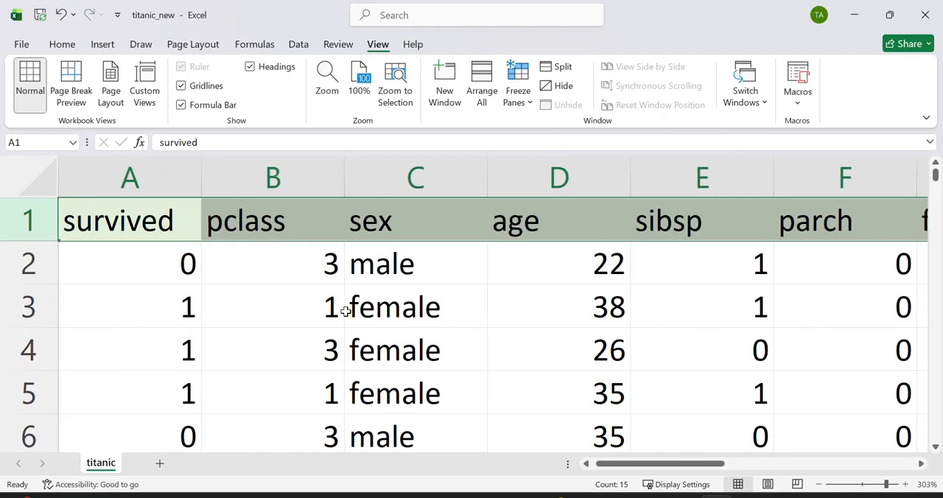
scroll(344, 310, down, 1)
scroll(345, 307, down, 2)
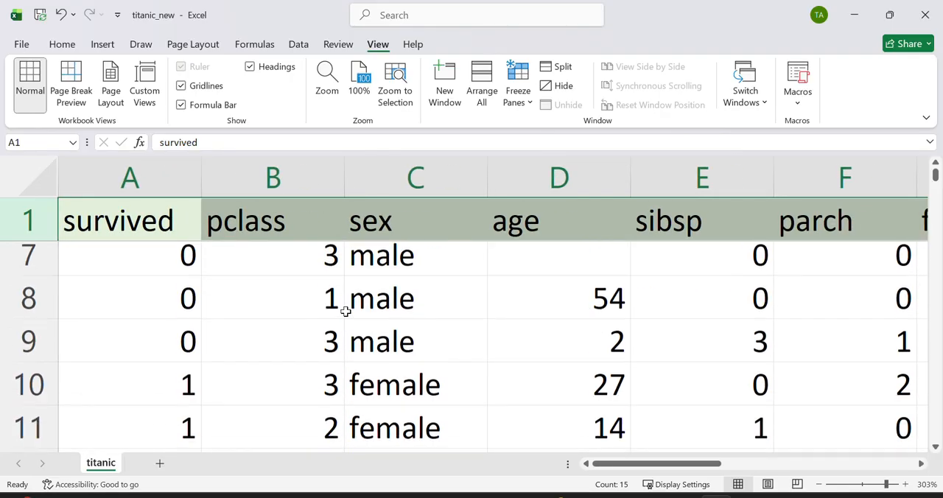
scroll(345, 308, up, 2)
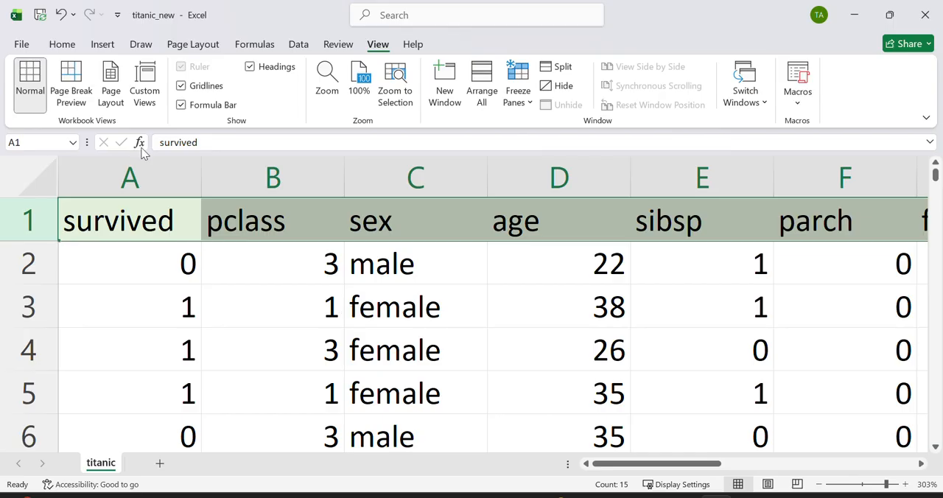
Step: Add filter controls to the whole header row 1 of the titanic sheet
click(65, 46)
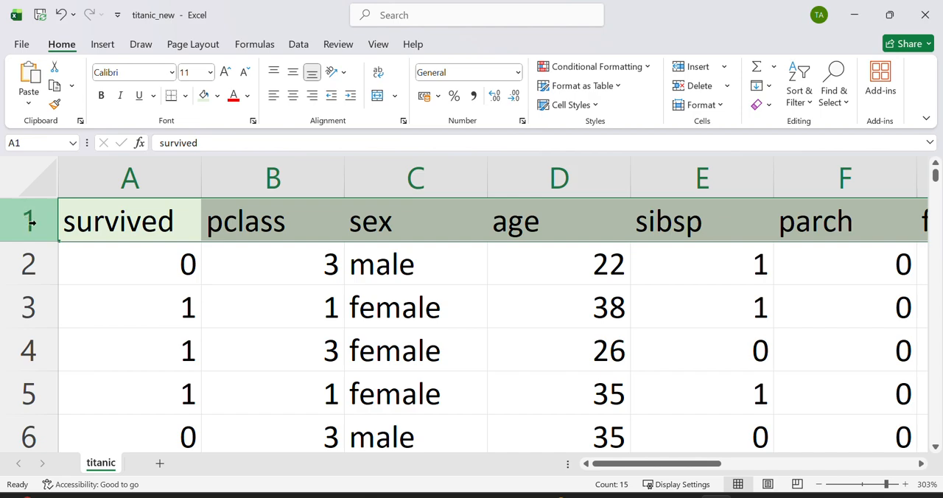
drag(31, 223, 33, 222)
click(81, 280)
click(34, 233)
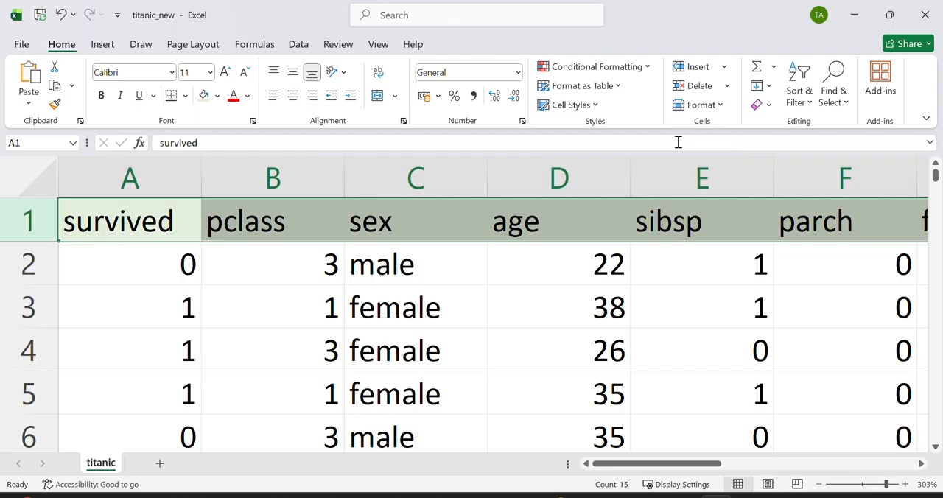
click(808, 107)
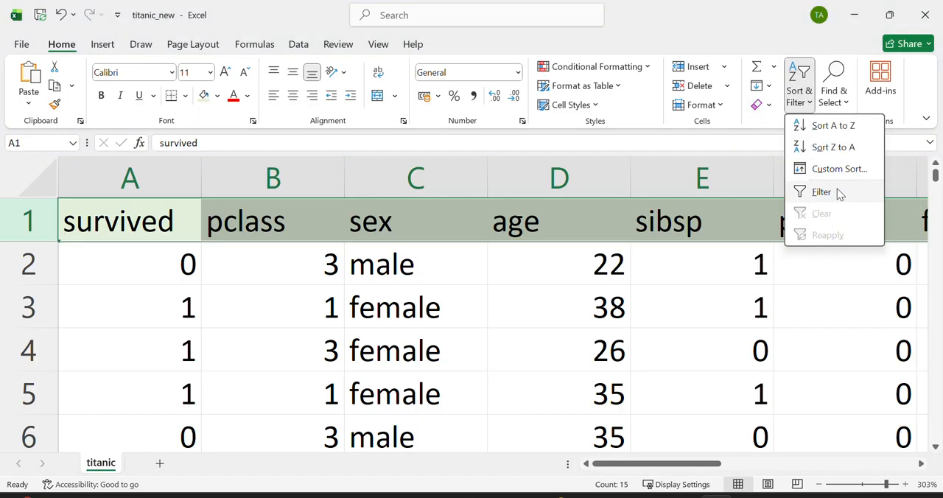
click(835, 193)
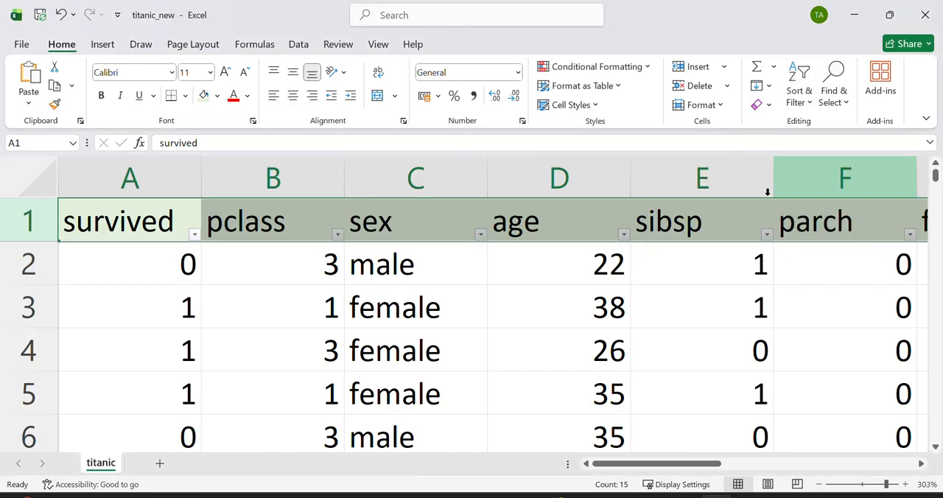
Step: Review the filter values offered for the age column down to the blanks entry, leaving the data unfiltered
click(480, 235)
click(480, 235)
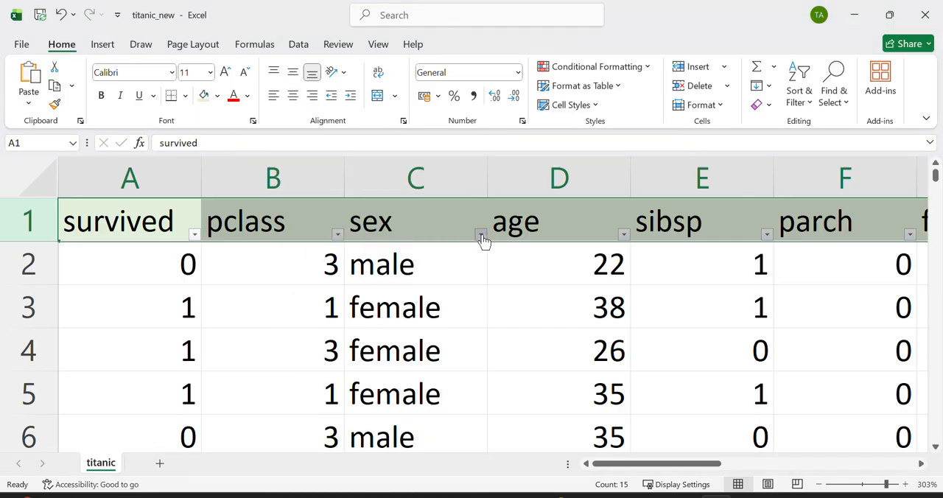
click(624, 235)
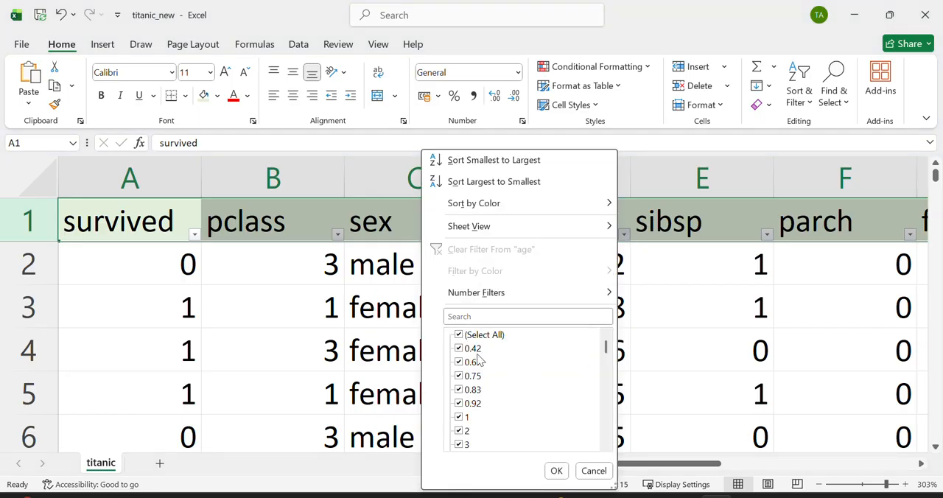
scroll(477, 359, down, 15)
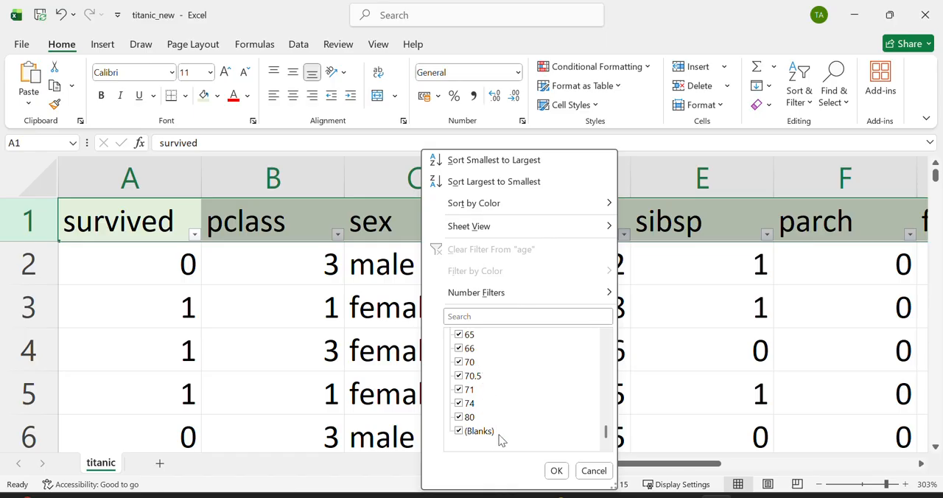
click(595, 470)
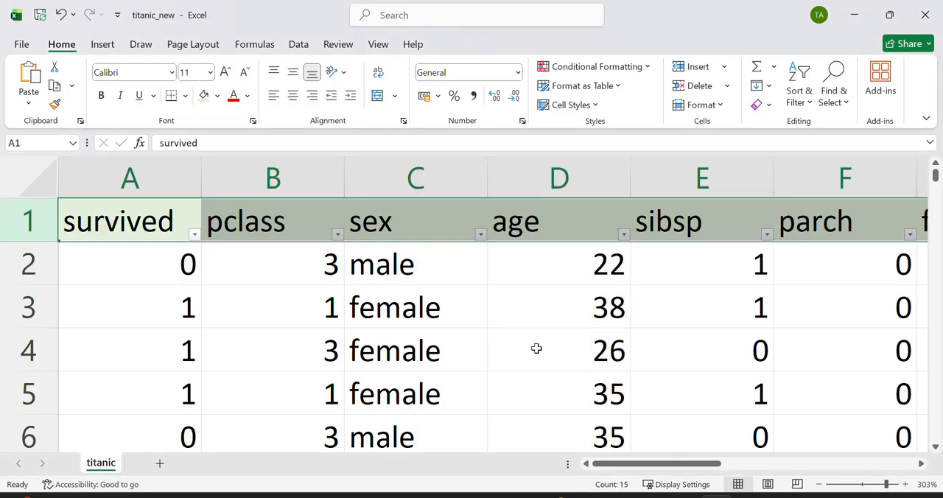
Step: Insert an empty column between the survived and pclass columns
click(153, 276)
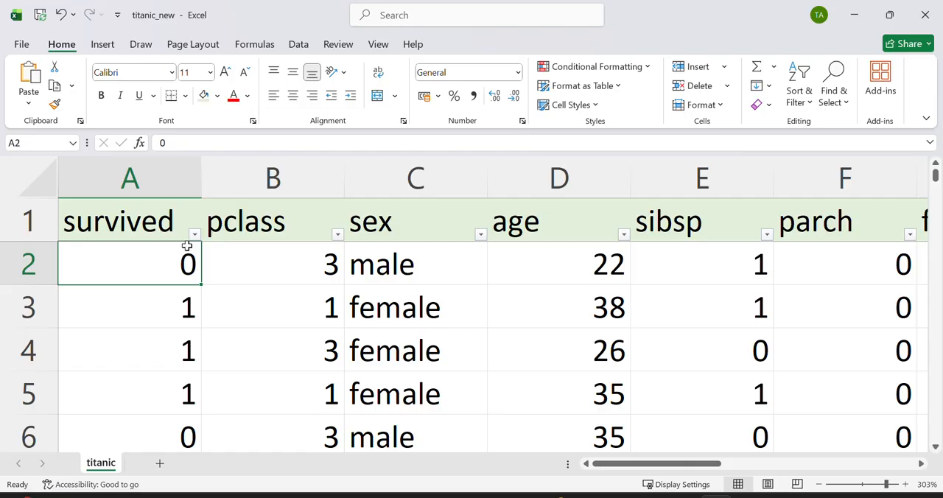
right_click(273, 183)
click(268, 176)
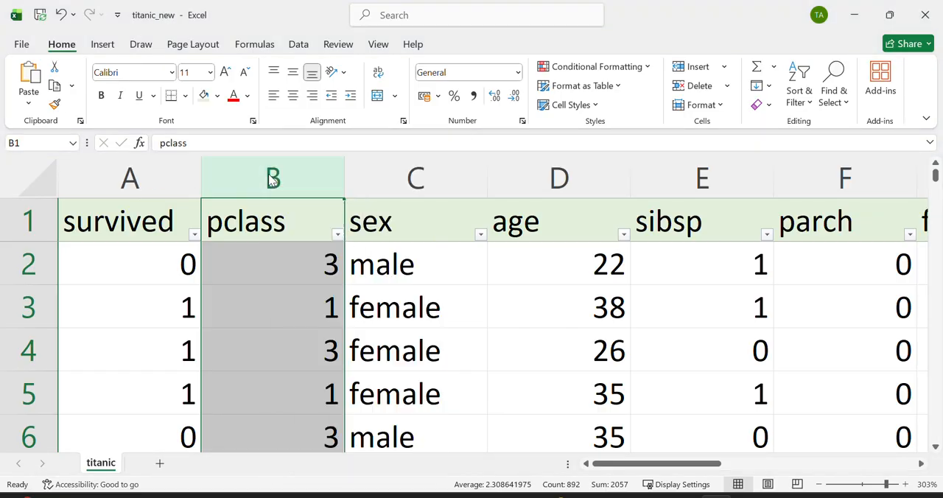
right_click(272, 180)
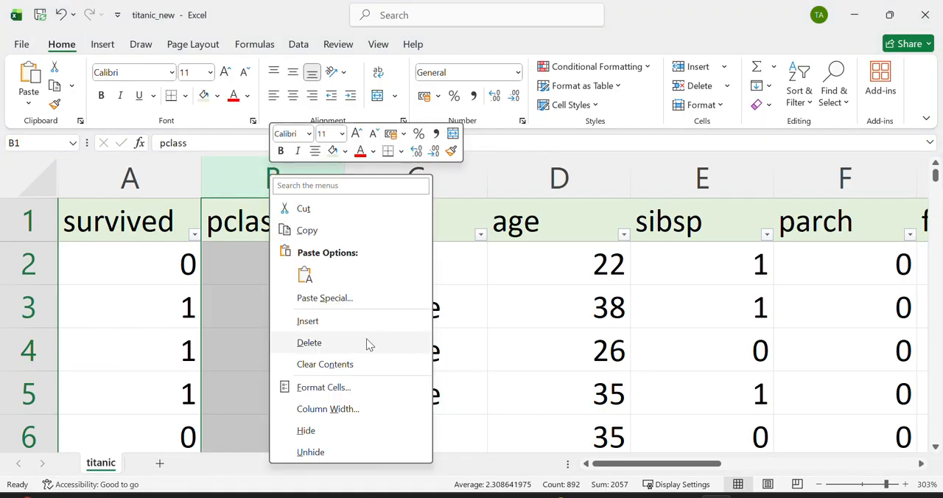
click(327, 320)
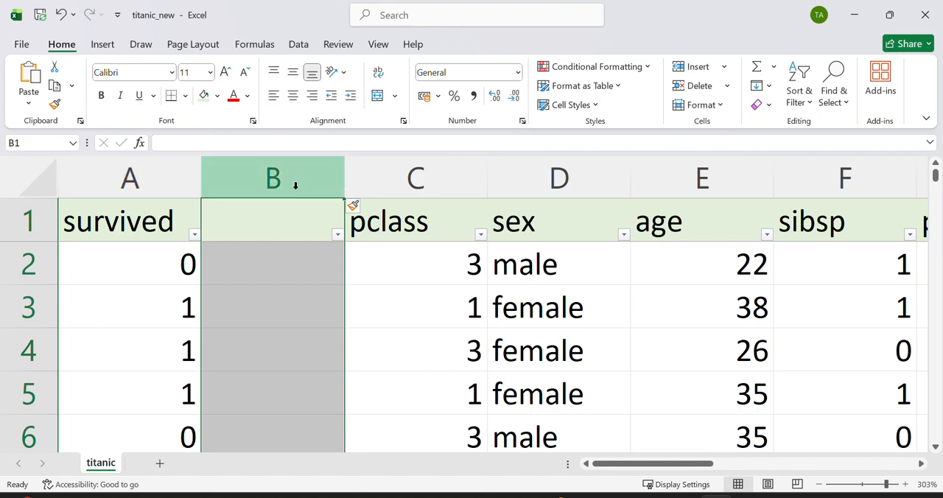
Step: Head the empty column B with New_Survived and widen it well beyond its header text
click(284, 213)
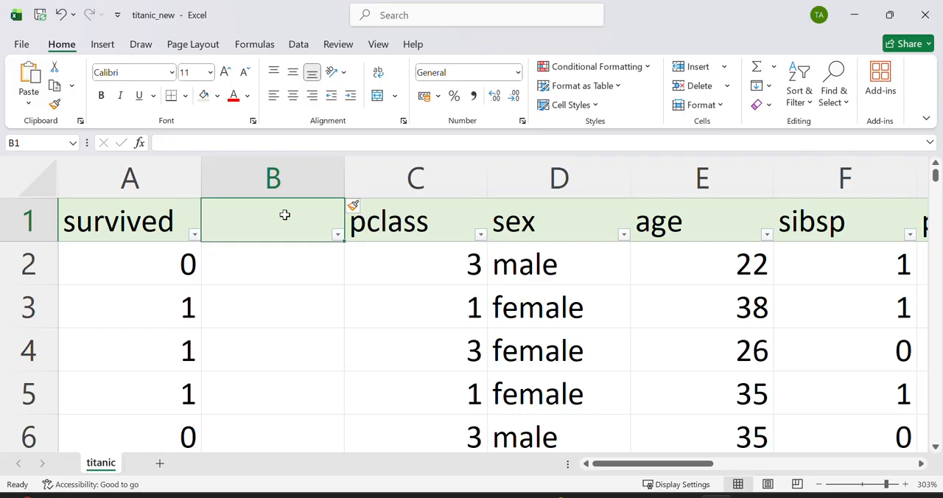
double_click(284, 214)
text(S)
key(BackSpace)
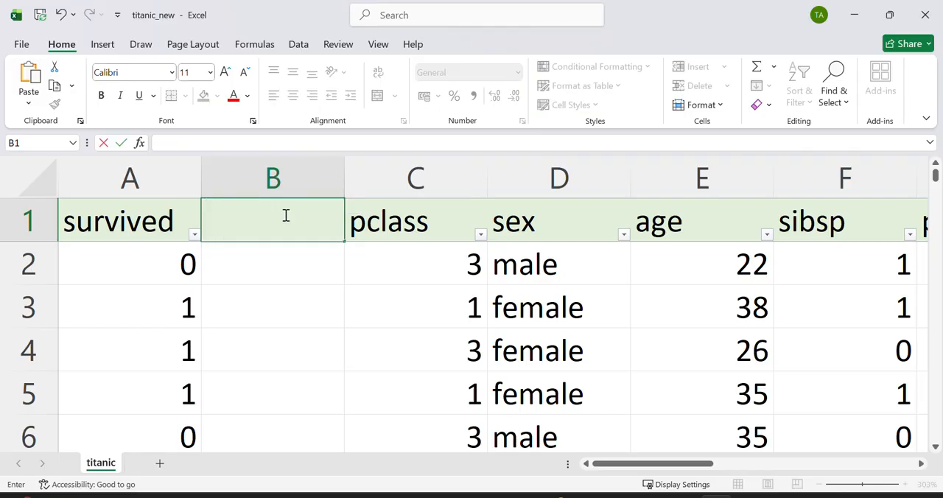
text(N)
key(BackSpace)
text(New_Survived)
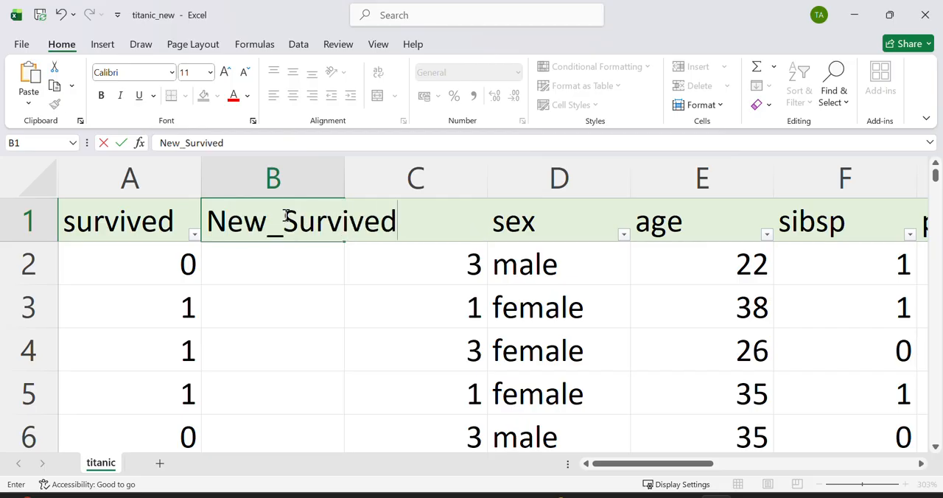
click(302, 253)
double_click(342, 178)
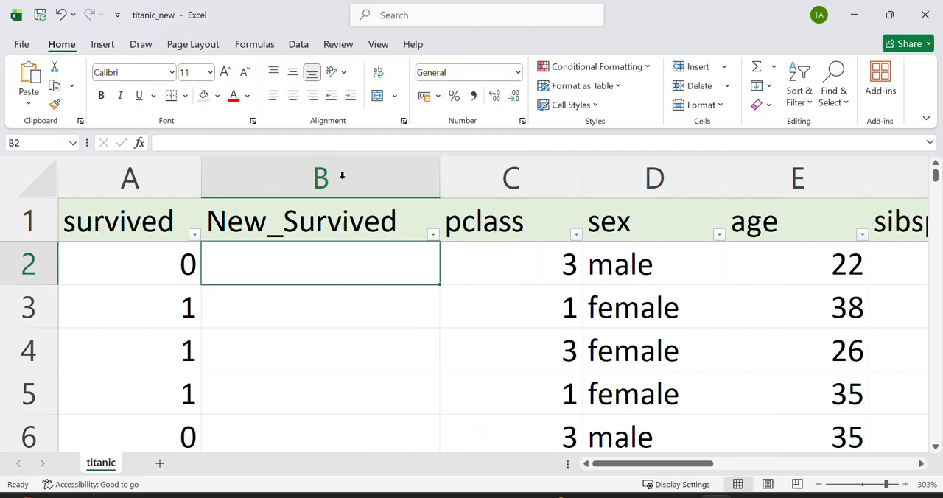
drag(439, 171, 544, 155)
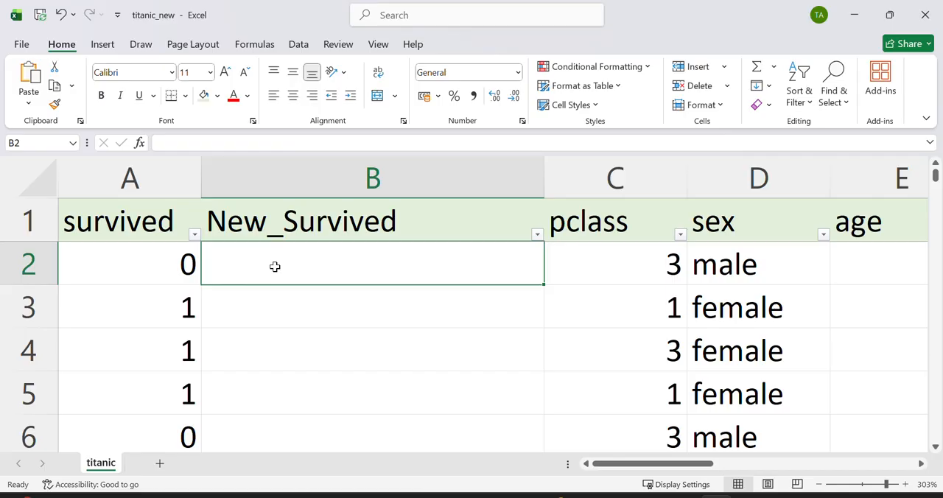
Step: Enter the formula =IF(A2=0,"Not Survived", "Survived") in cell B2
text(=)
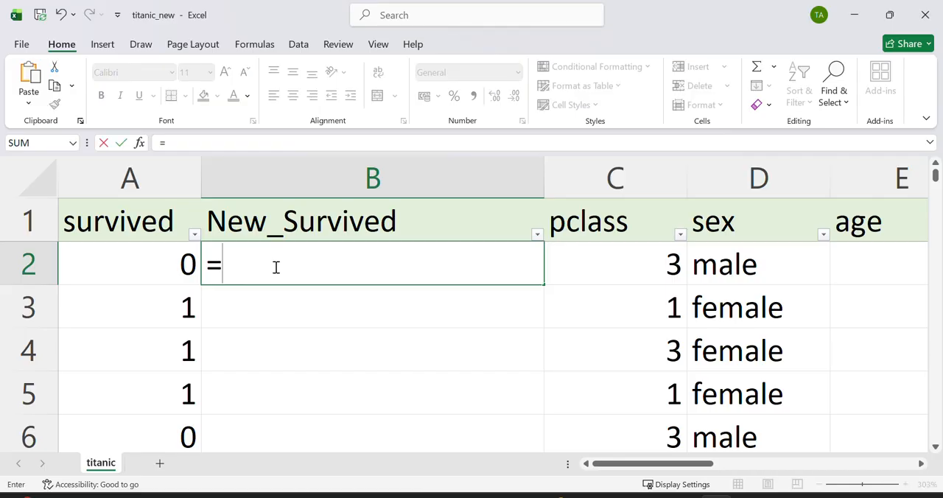
text(IF()
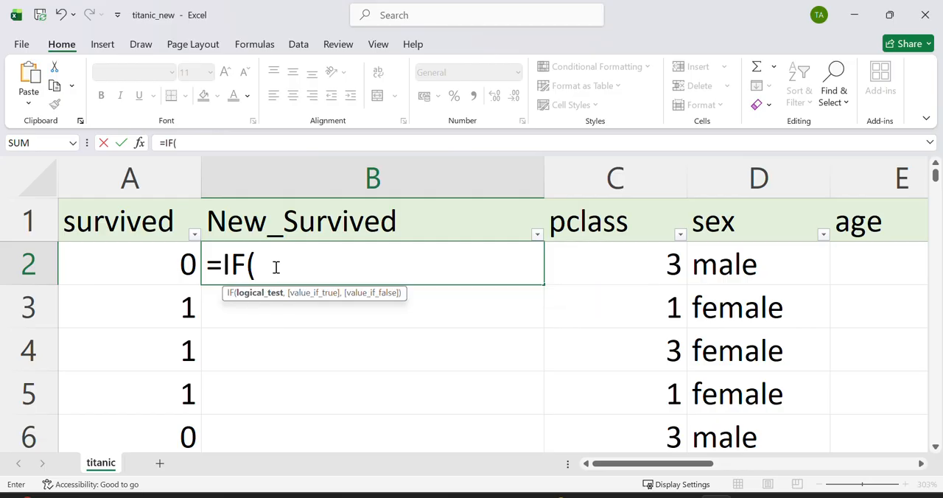
click(184, 267)
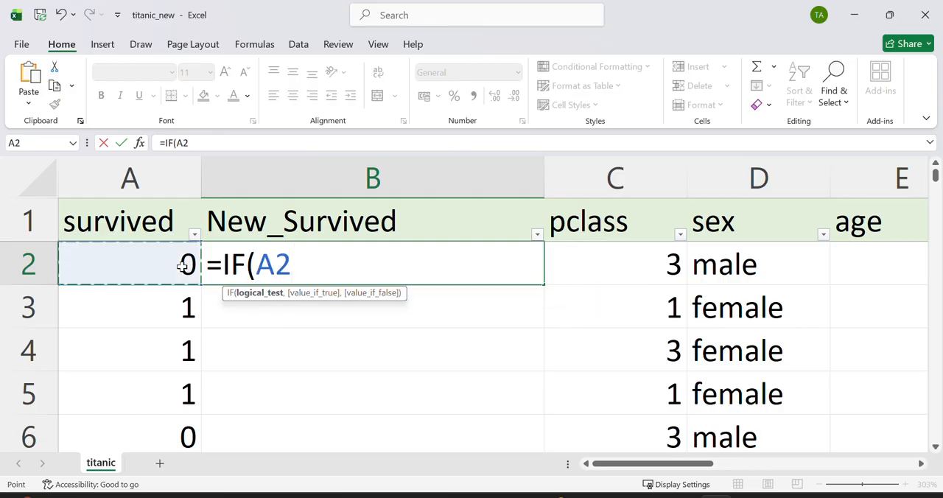
text(=0)
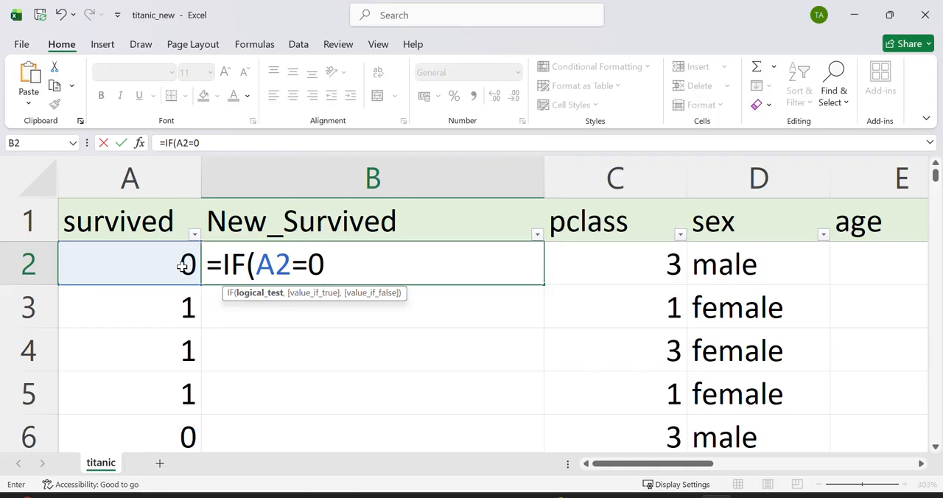
text(,"Not)
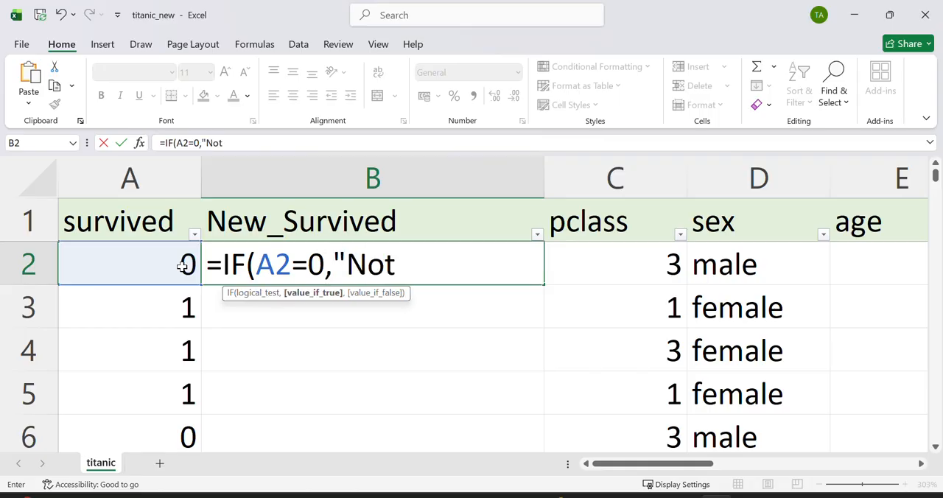
text( Survived)
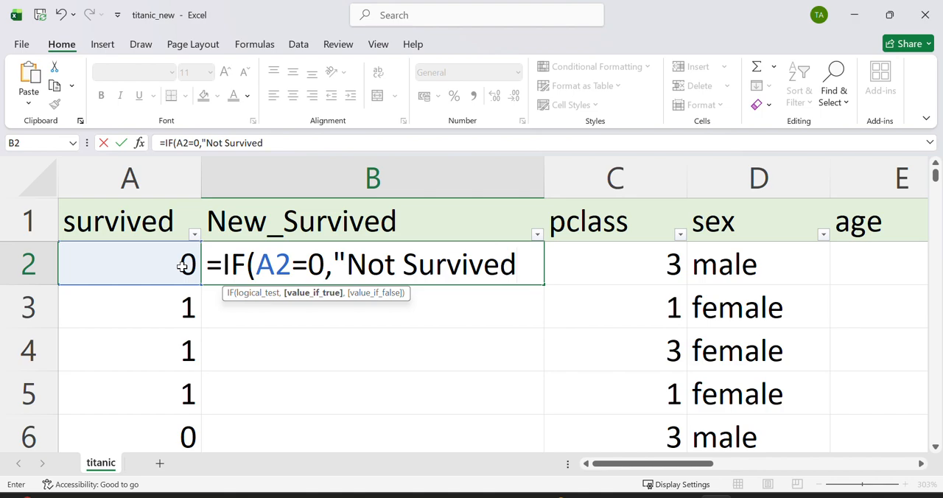
text(", ")
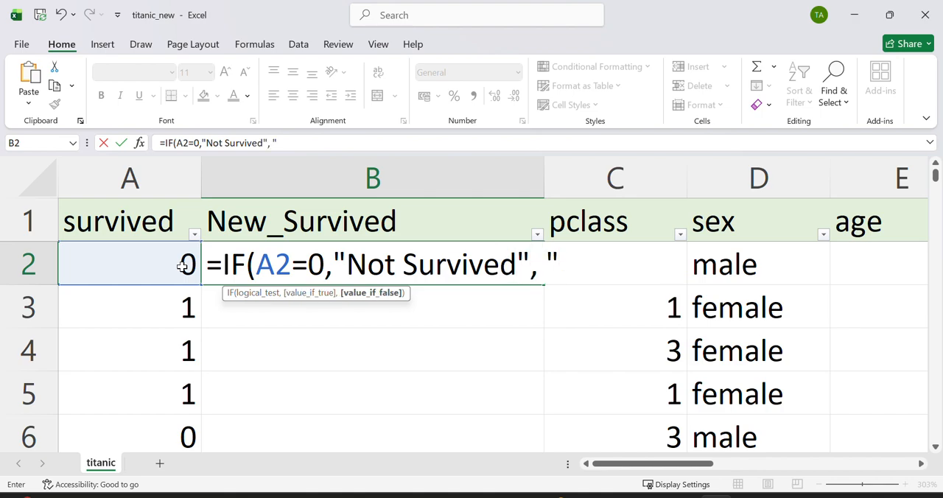
text(Survived)
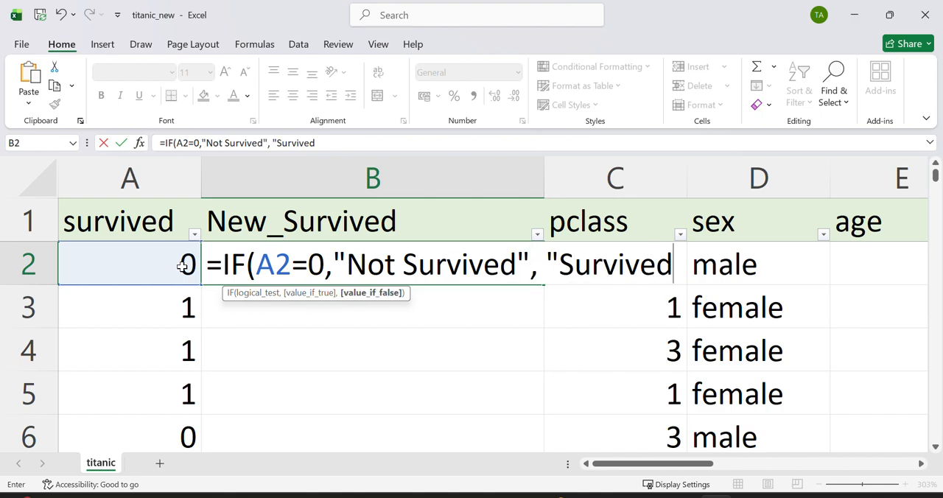
text("0)
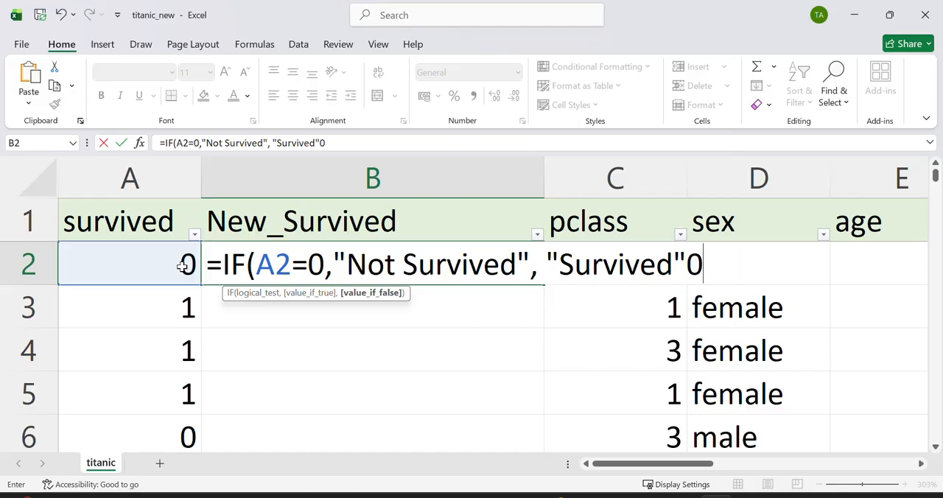
key(BackSpace)
text())
key(Return)
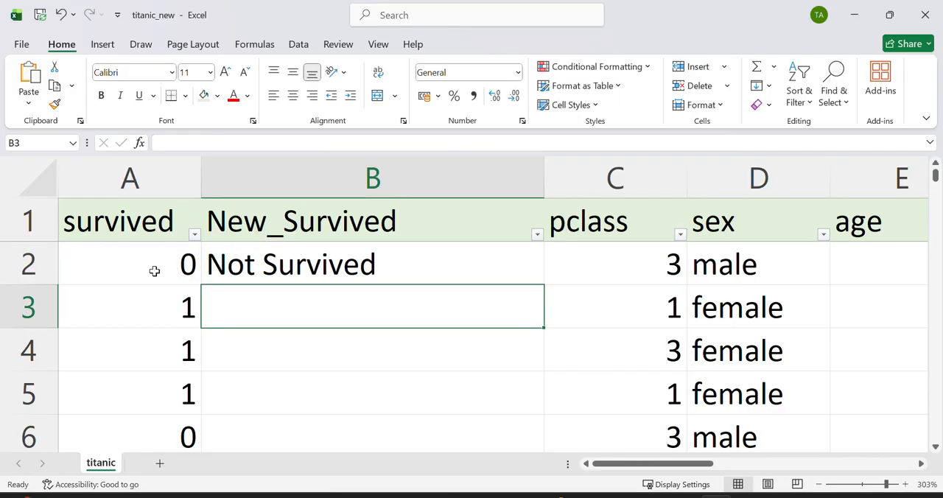
Step: Fill the B2 formula down the New_Survived column for all passenger rows and narrow the column closer to its text
click(384, 257)
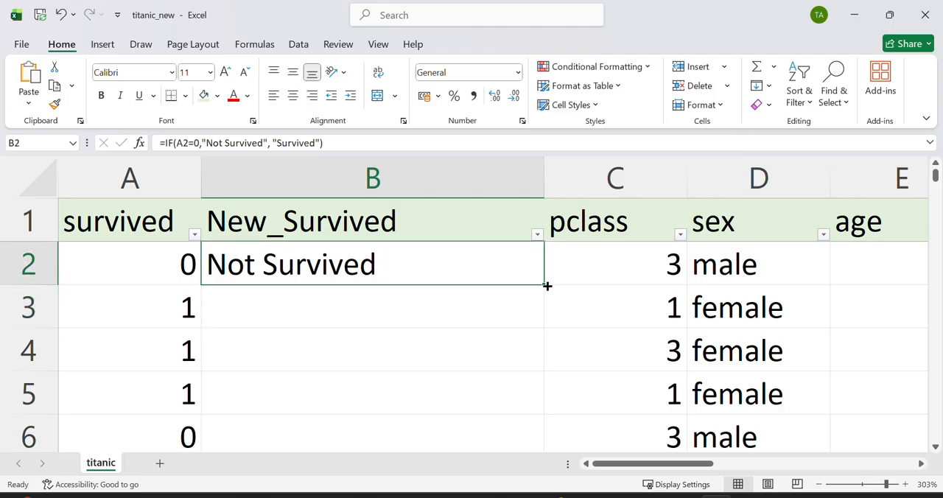
drag(546, 286, 545, 289)
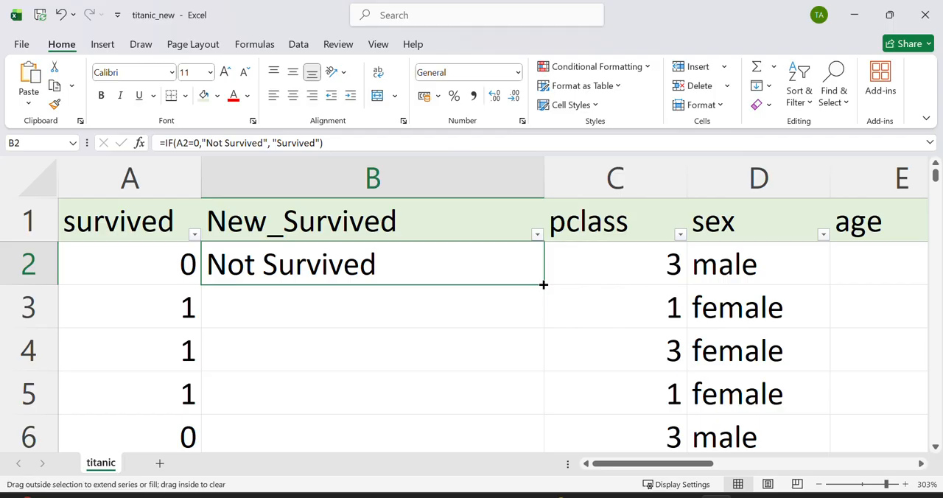
double_click(543, 284)
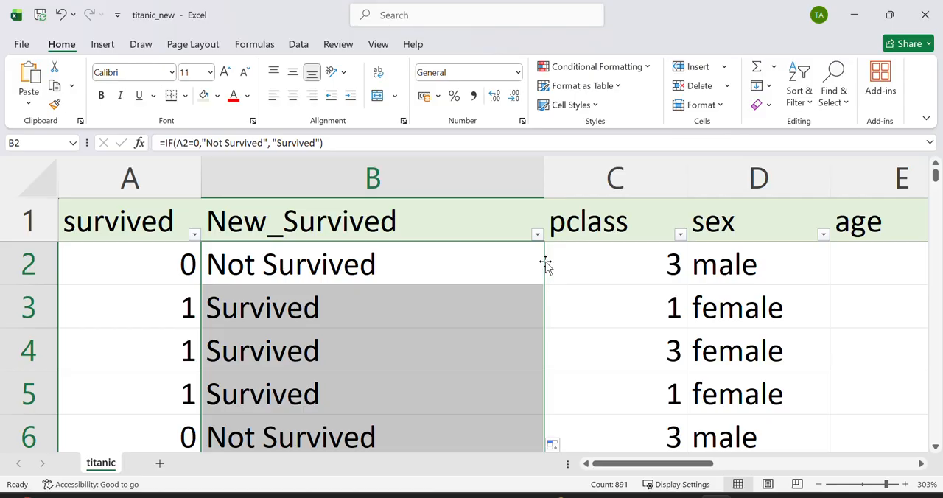
drag(544, 190, 416, 190)
Step: Insert an empty column between pclass and sex and widen it
scroll(469, 258, right, 3)
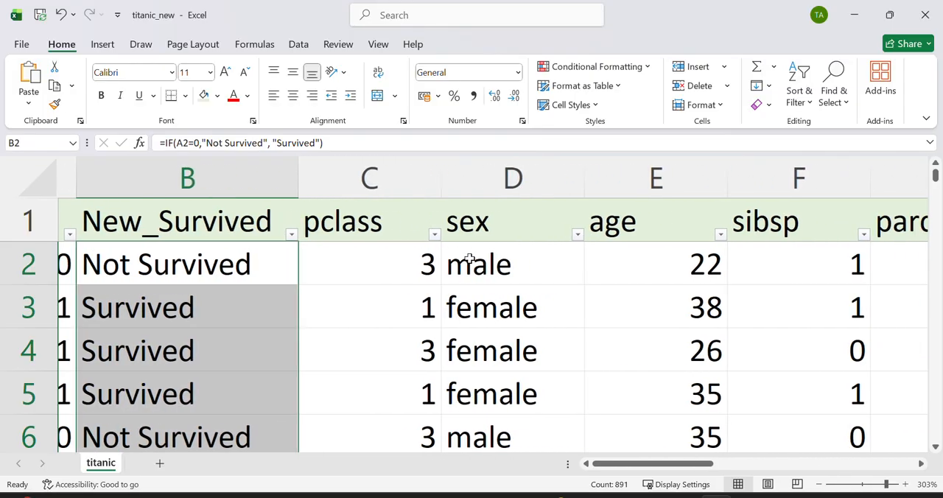
scroll(471, 260, left, 1)
click(483, 163)
right_click(482, 164)
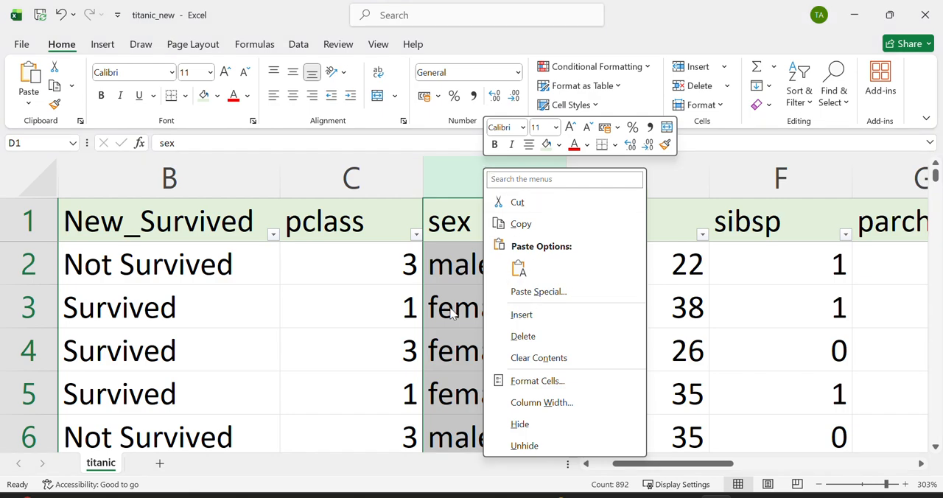
key(Escape)
right_click(482, 179)
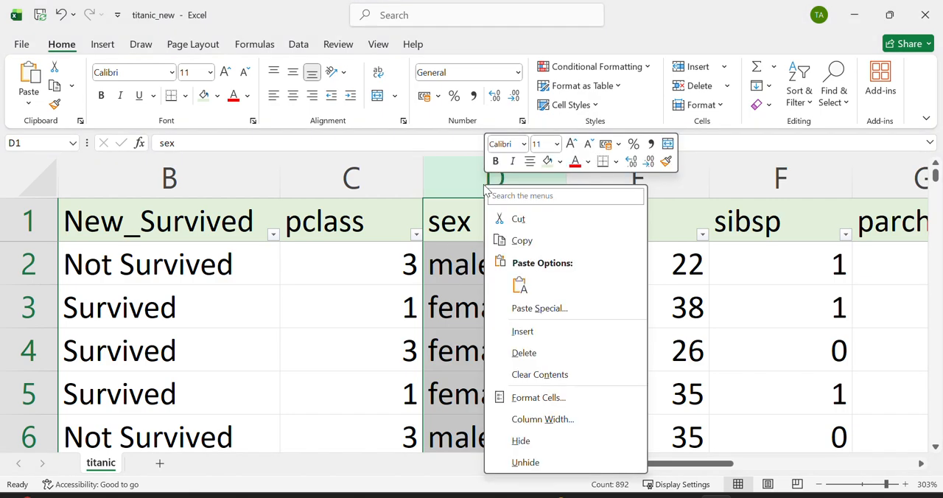
click(556, 330)
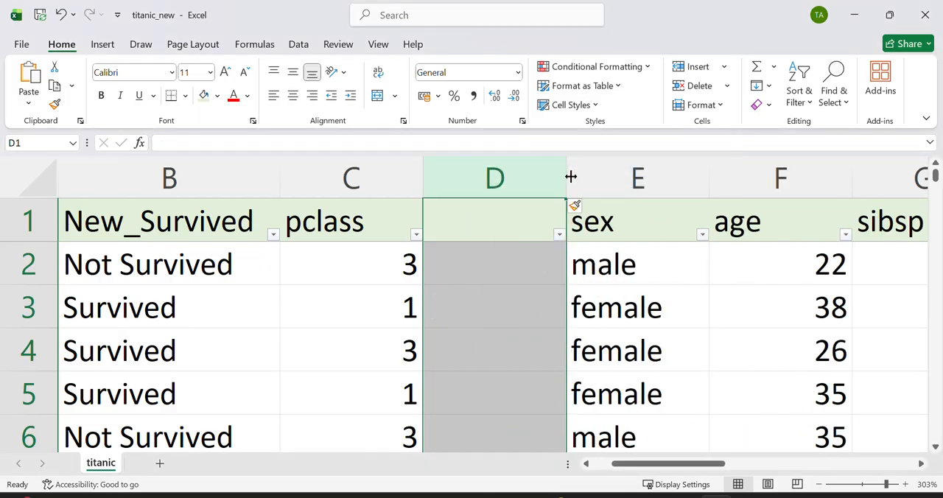
drag(567, 177, 637, 175)
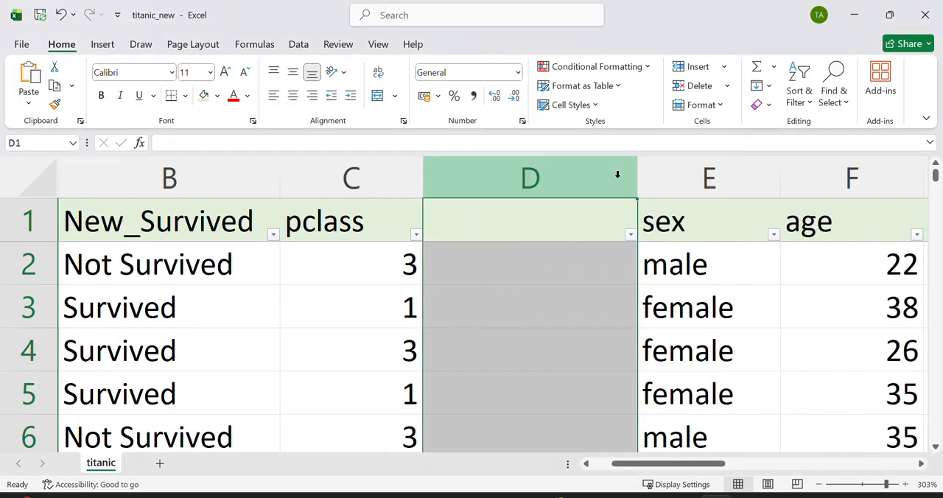
Step: Head the empty column D with PCLASS and widen the column
click(526, 206)
text(PCLASS)
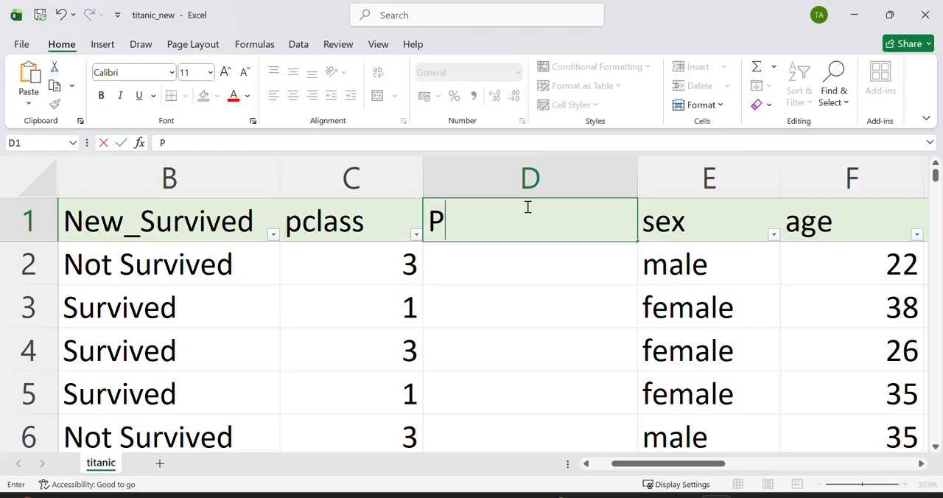
click(480, 263)
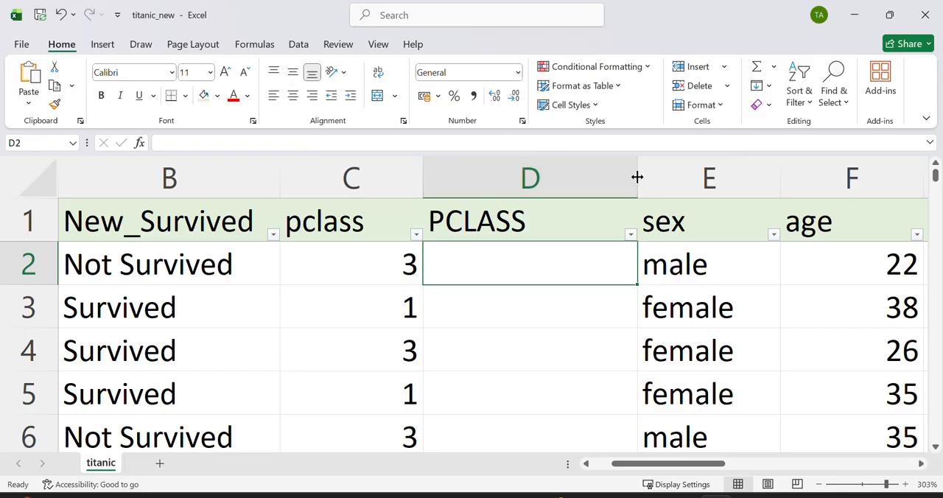
drag(637, 177, 724, 177)
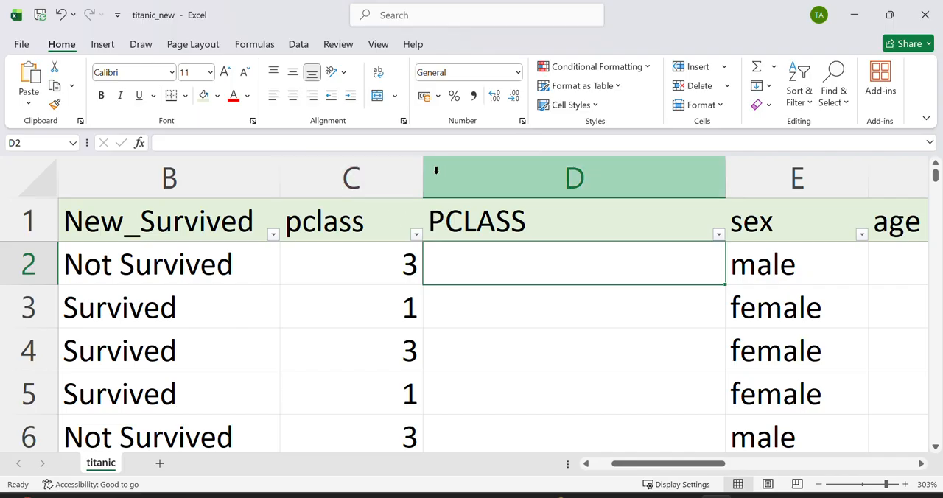
Step: Narrow the pclass column close to its header text and paste a copy of the whole column over column D
drag(422, 175, 381, 175)
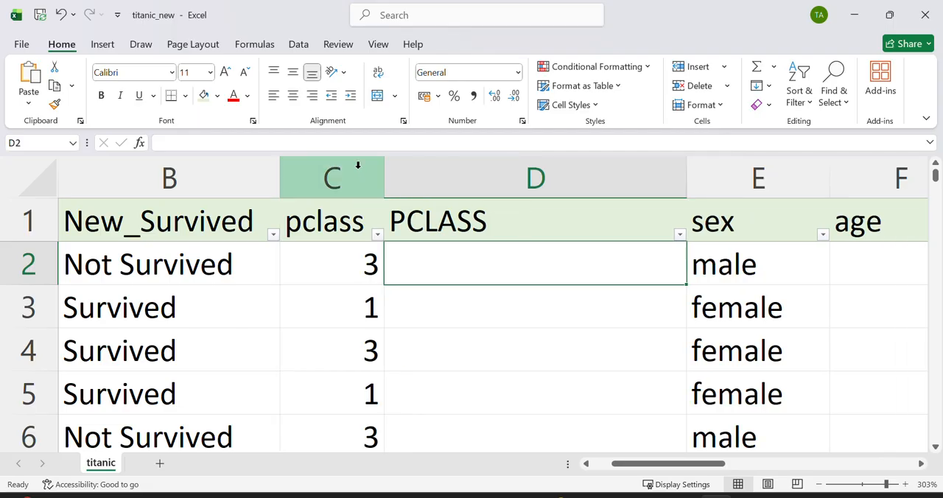
click(356, 166)
key(ctrl+c)
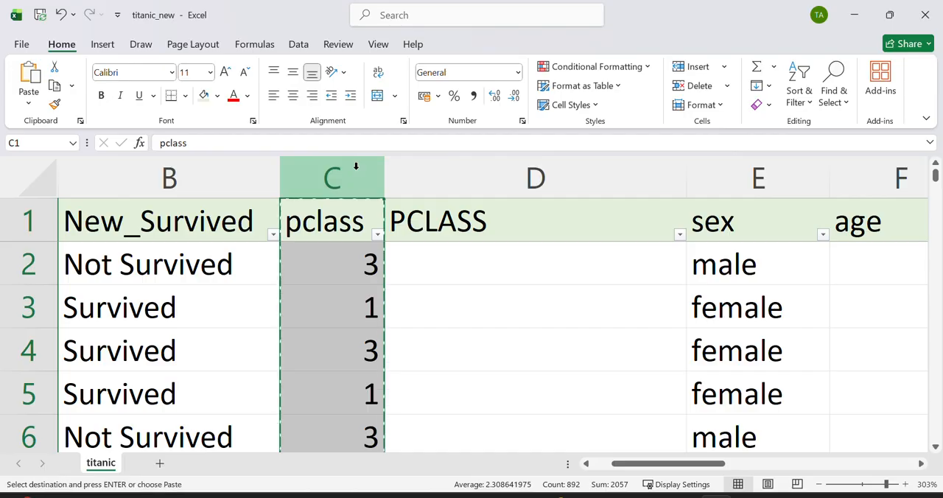
click(455, 214)
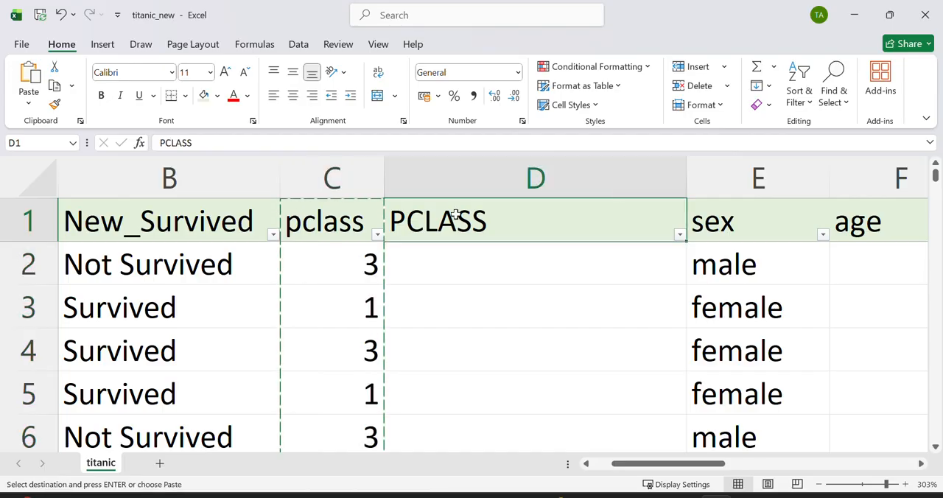
key(ctrl+v)
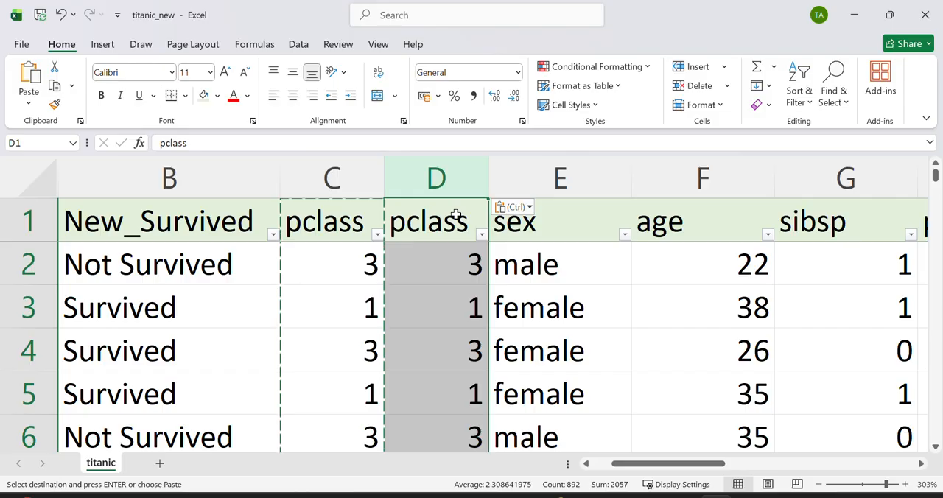
Step: Rename the copied column's header in D1 to PCLASS and widen column D
drag(487, 179, 527, 172)
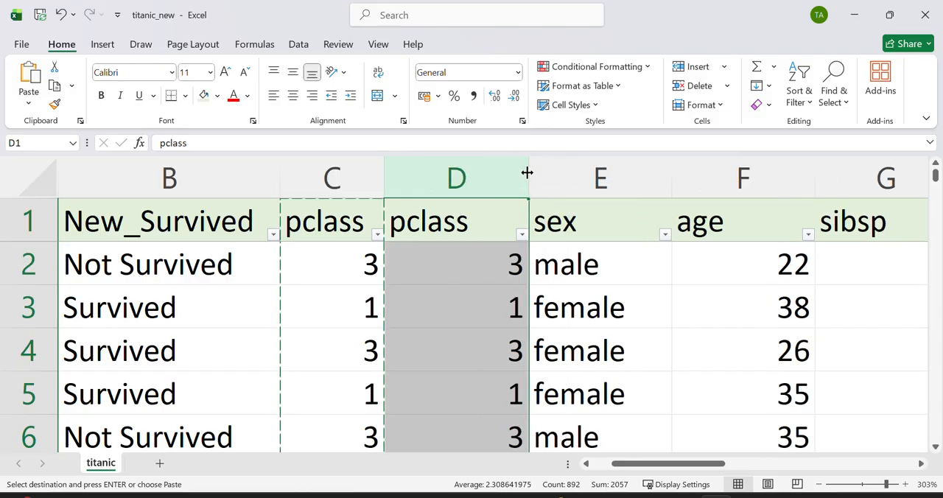
click(467, 208)
double_click(469, 210)
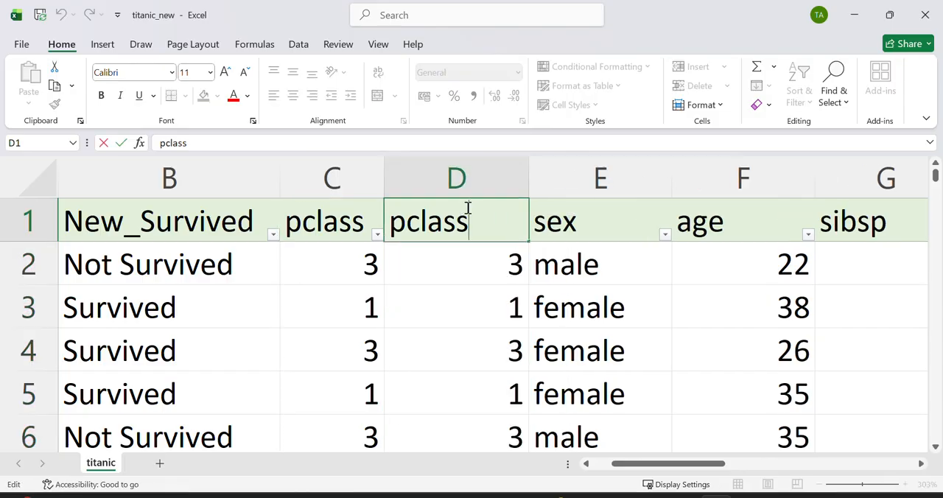
drag(477, 218, 390, 214)
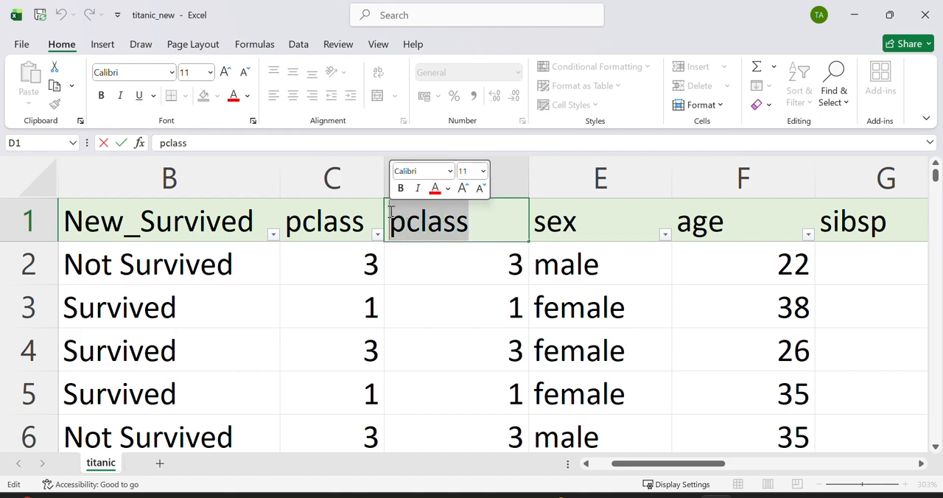
text(PCLASS)
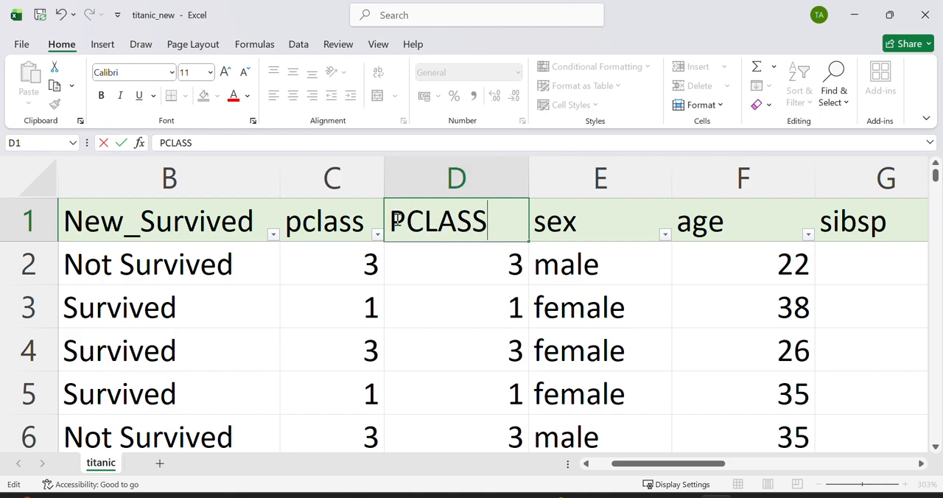
key(ctrl+Return)
click(450, 266)
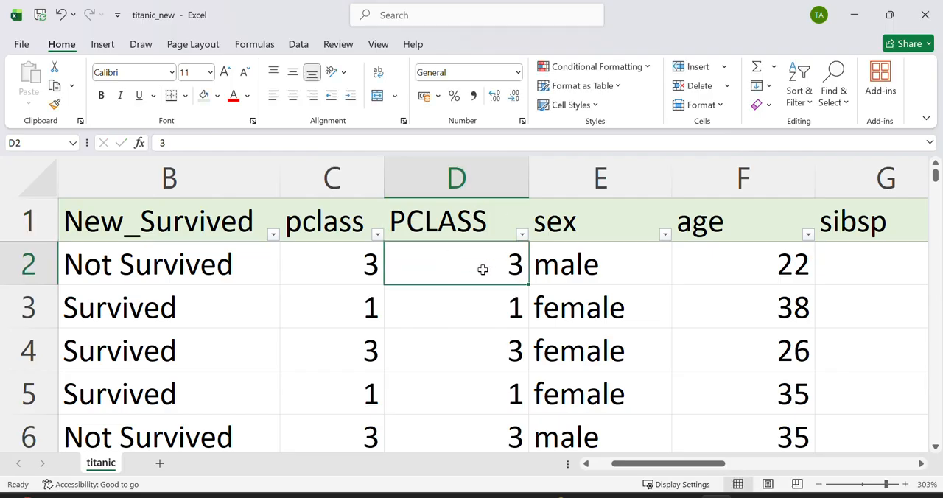
click(473, 305)
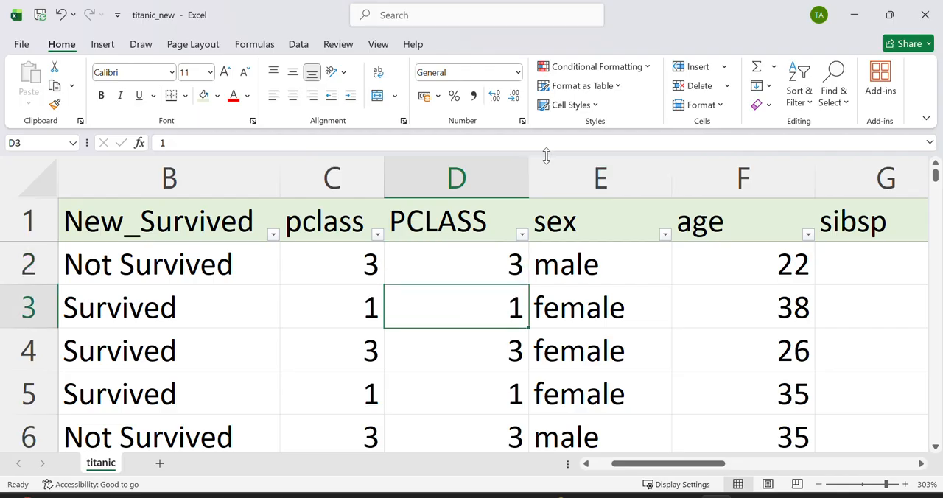
drag(524, 172, 547, 167)
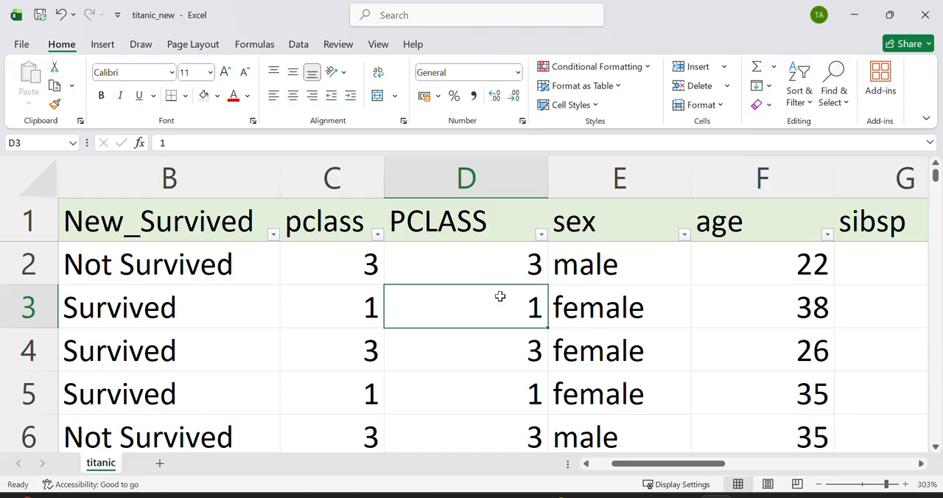
click(846, 104)
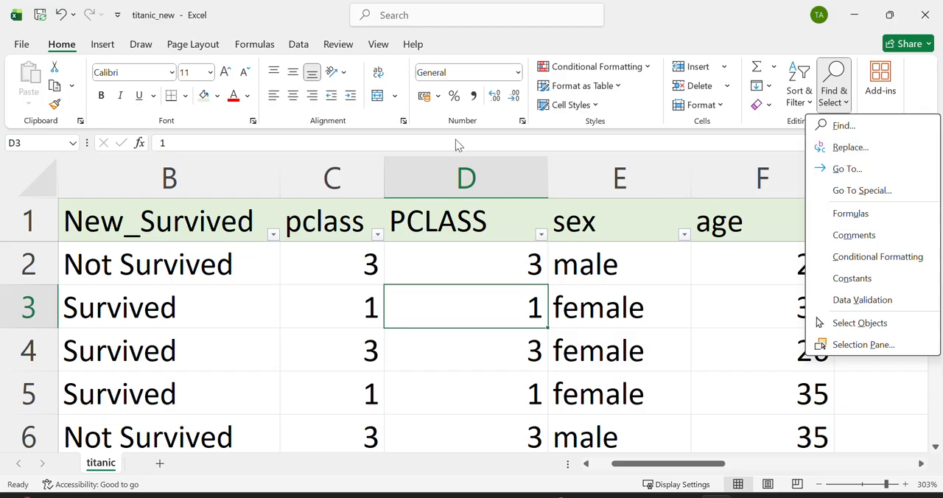
click(463, 167)
click(465, 156)
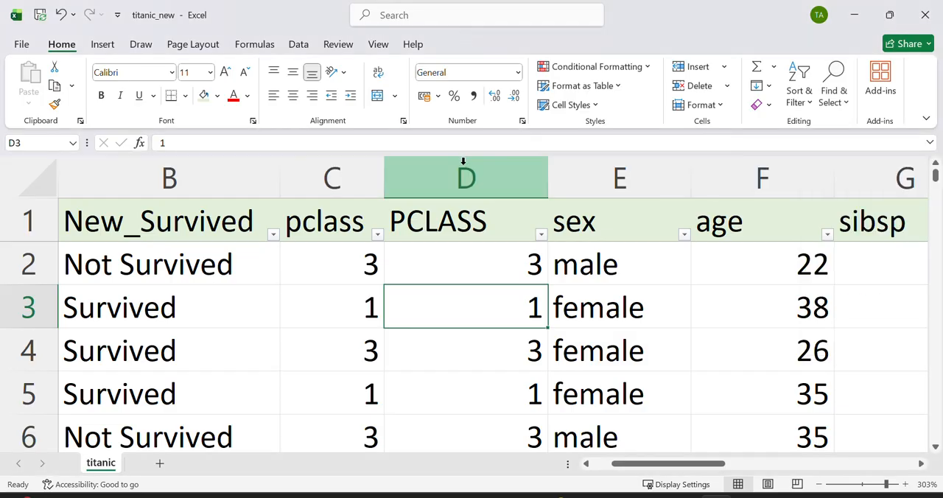
Step: Replace every 1 in the PCLASS column D with First Class
click(444, 173)
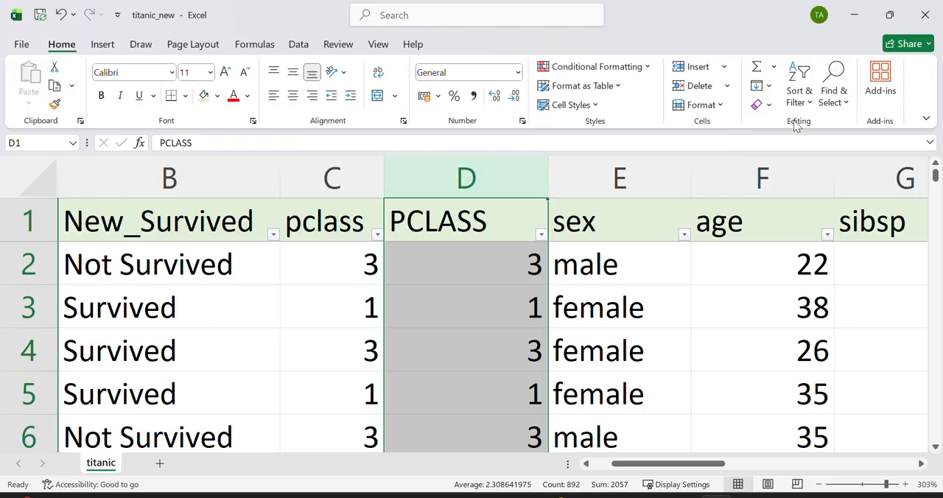
click(838, 97)
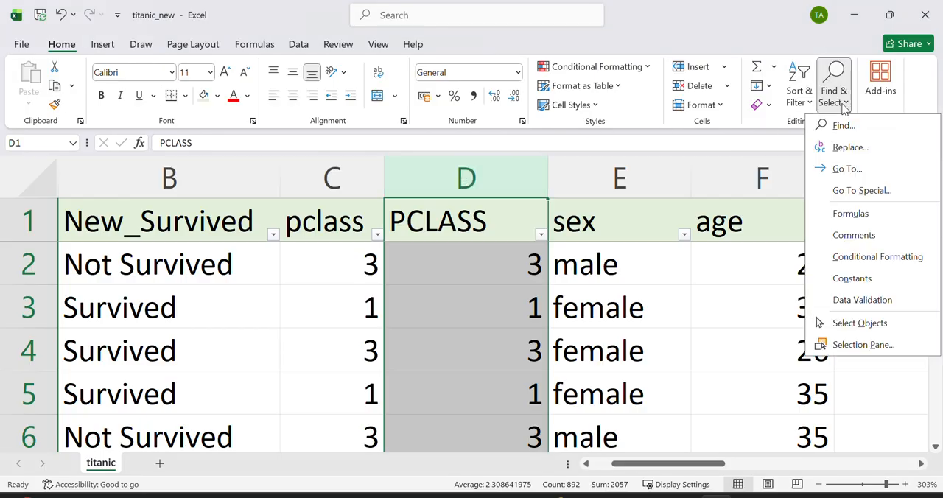
click(849, 148)
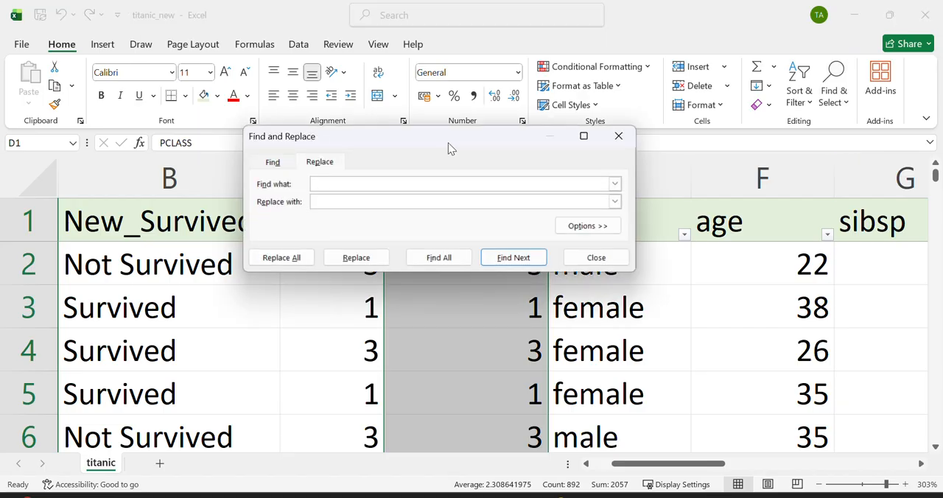
drag(448, 142, 729, 94)
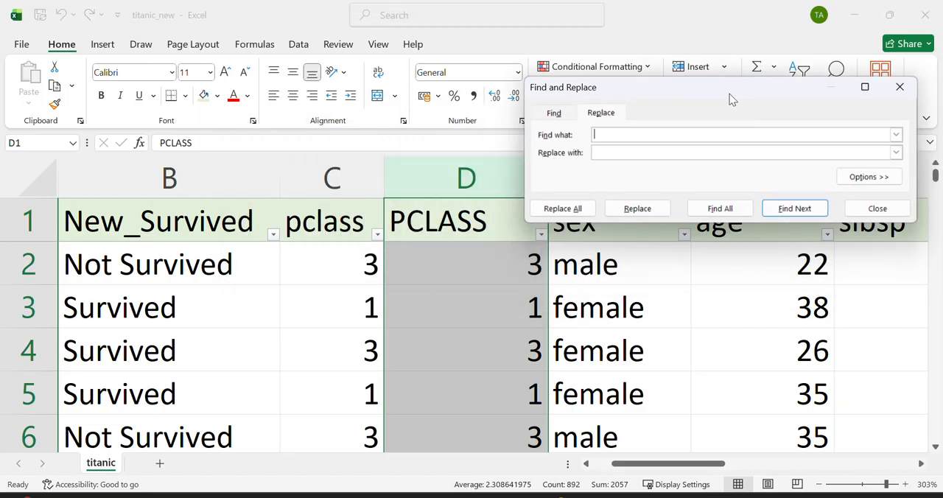
text(1)
click(611, 150)
click(571, 209)
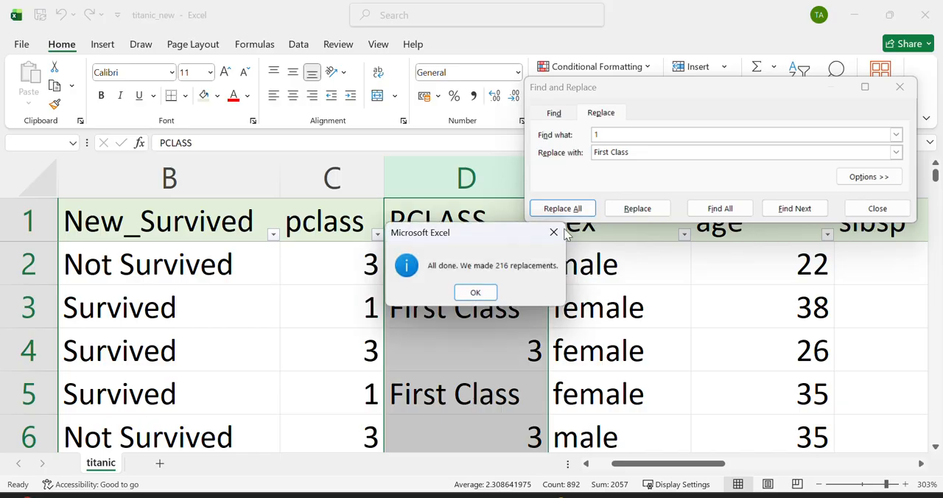
click(478, 293)
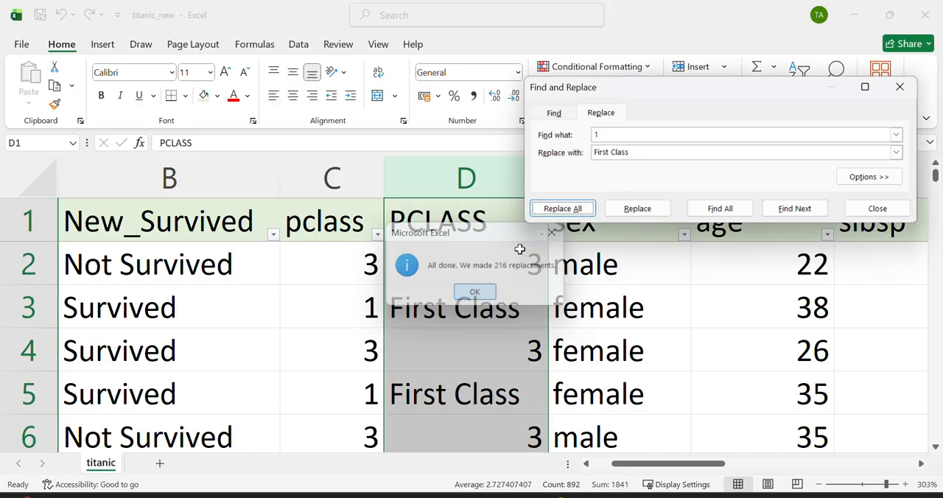
Step: Replace every 2 in the PCLASS column with Second Class
click(607, 137)
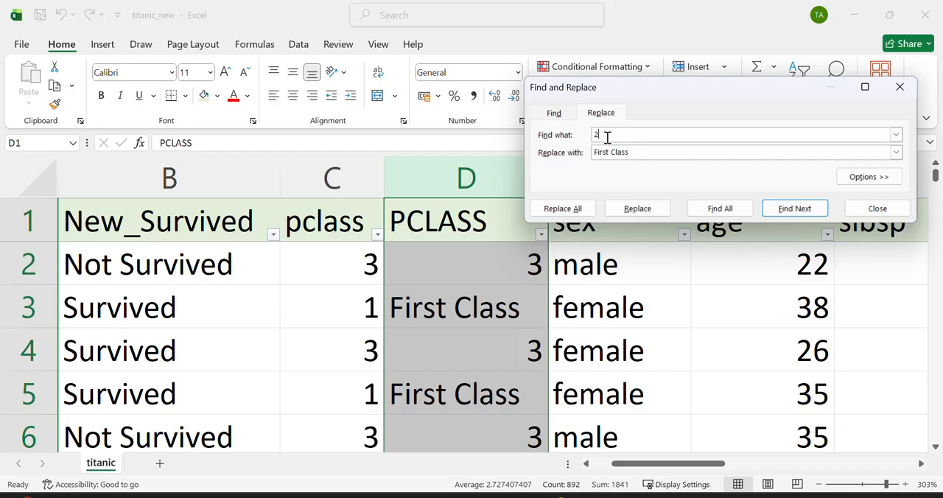
double_click(606, 152)
text(Second)
click(561, 209)
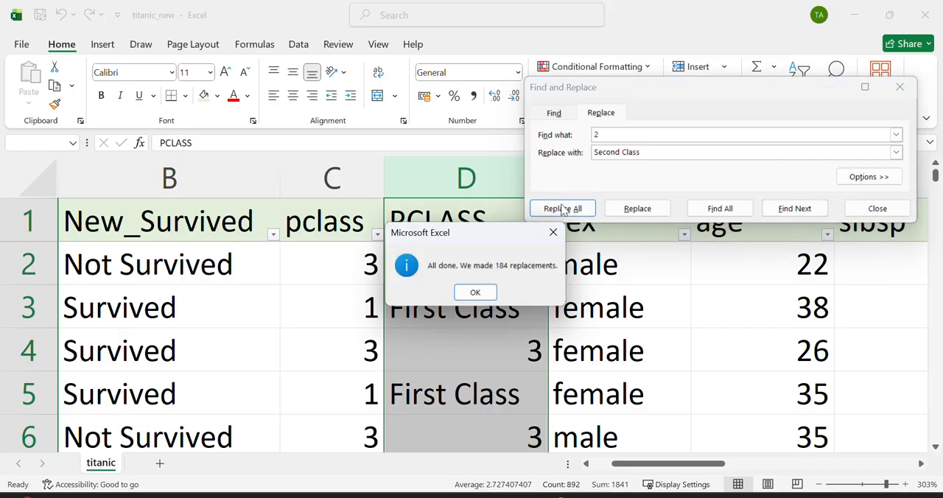
click(475, 292)
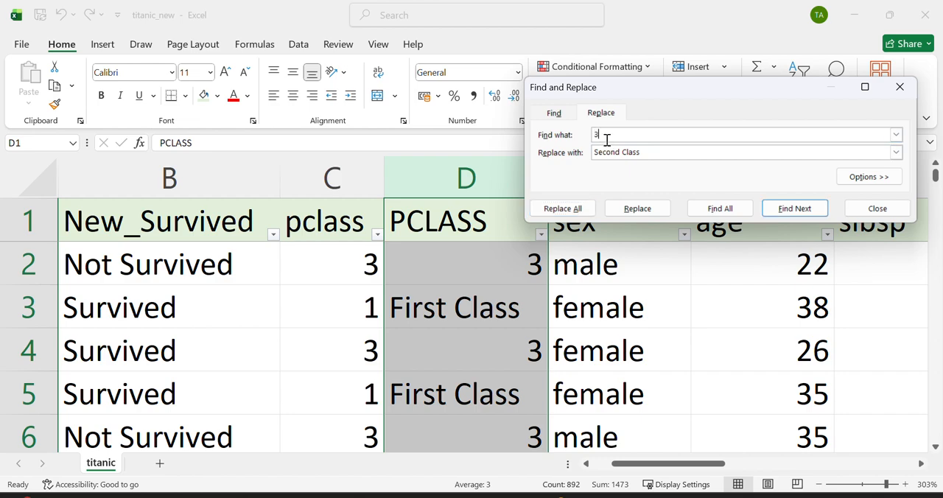
Step: Replace every 3 in the PCLASS column with Third Class and close the Find and Replace dialog
drag(623, 152, 559, 152)
text(Thir)
click(556, 209)
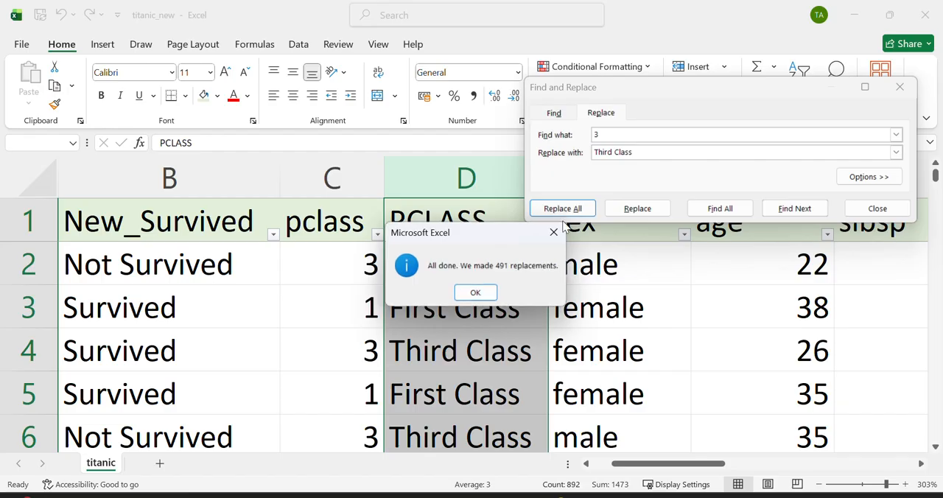
click(553, 232)
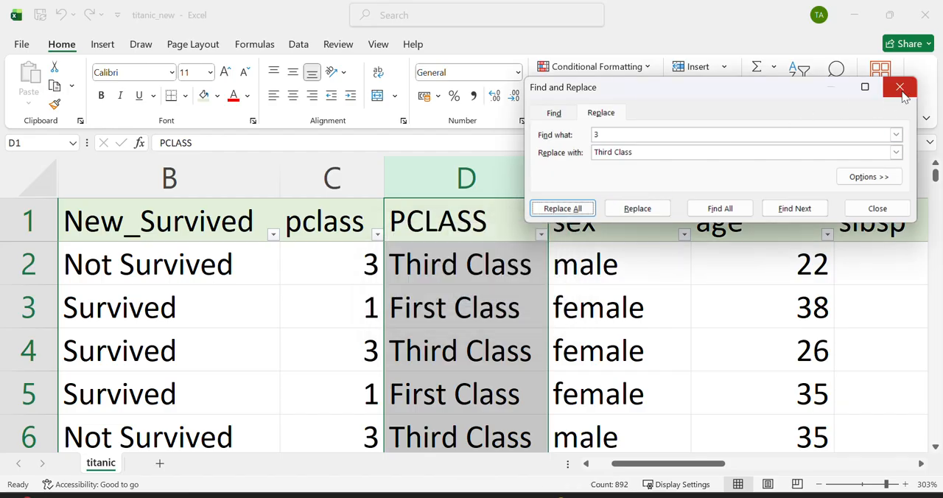
click(903, 95)
click(443, 303)
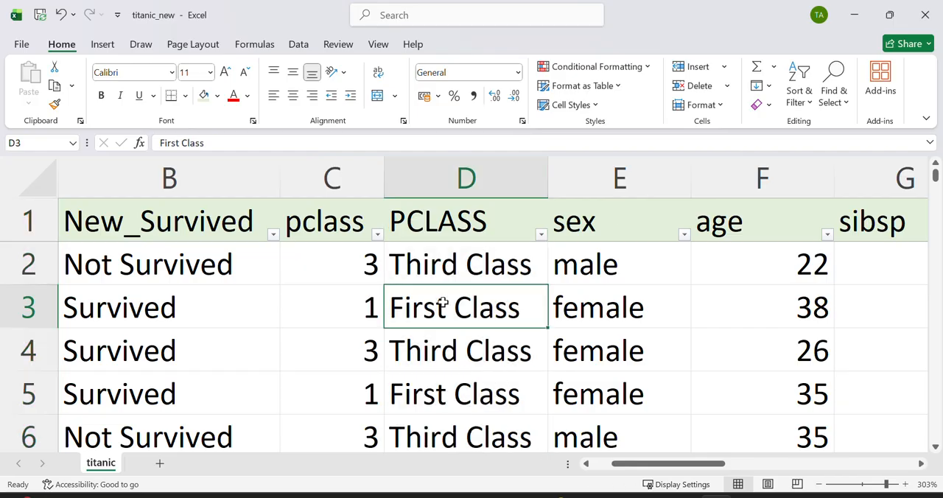
Step: Check the filter choices of the PCLASS column without applying a filter
scroll(444, 305, right, 3)
scroll(371, 265, left, 3)
click(541, 234)
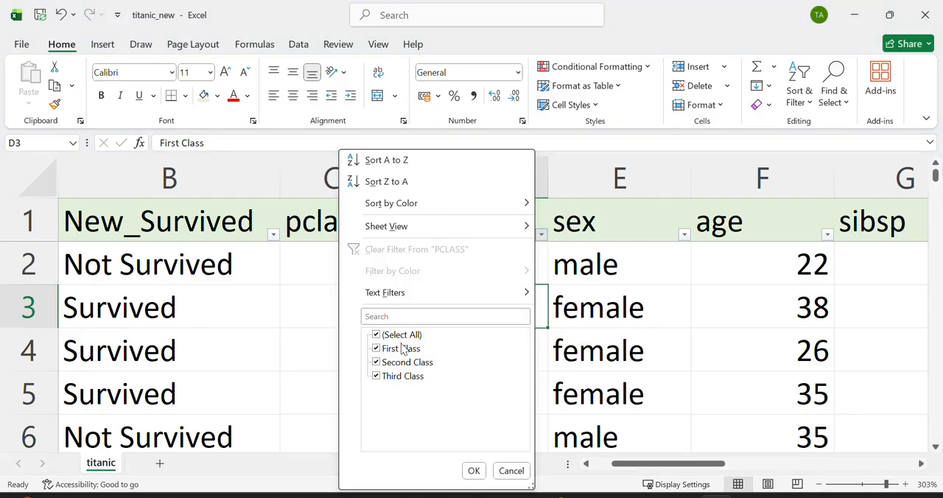
click(627, 286)
Step: Insert an empty column between sex and age and head it Gender
scroll(627, 286, right, 7)
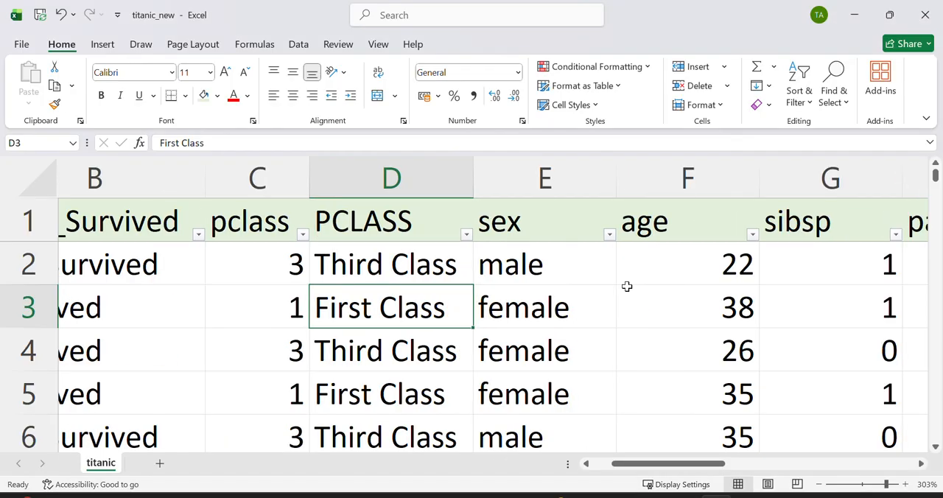
scroll(627, 286, right, 3)
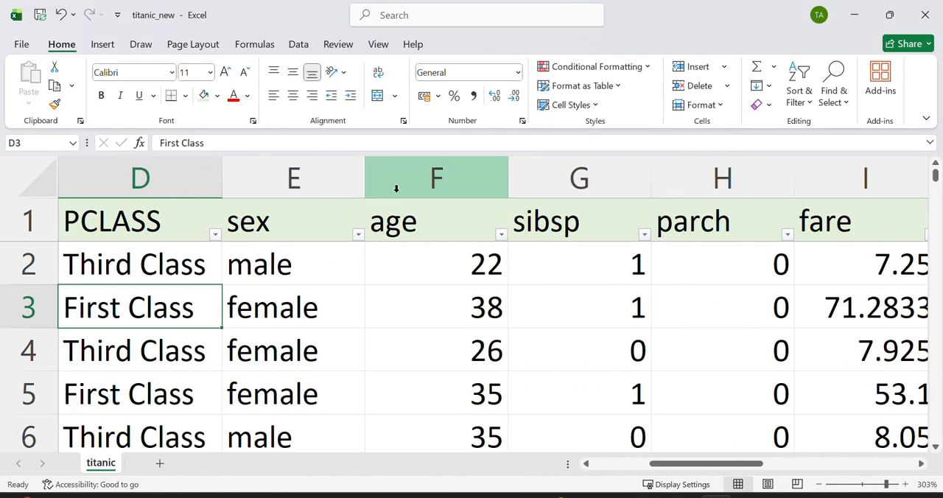
click(451, 163)
right_click(453, 169)
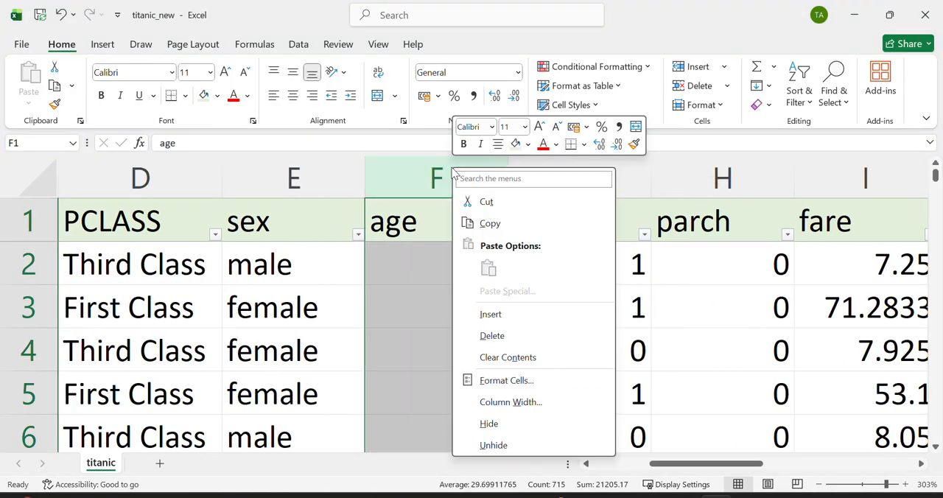
click(508, 314)
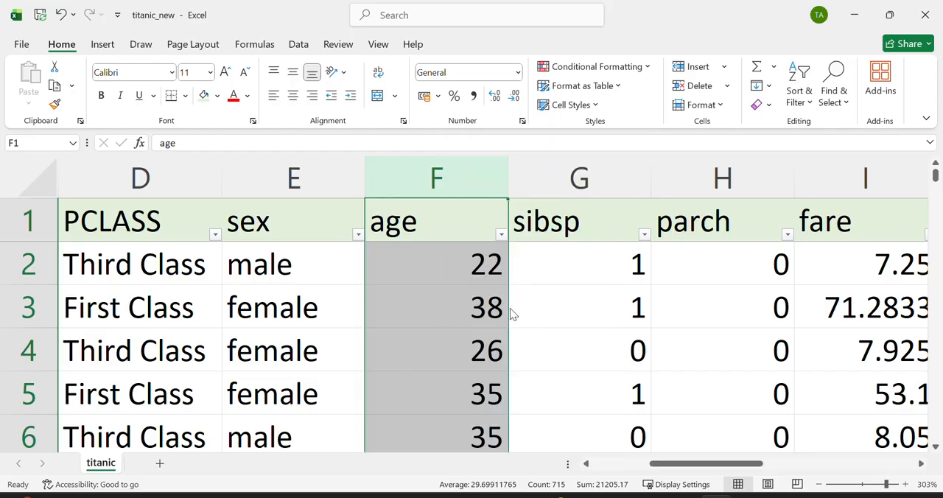
click(425, 218)
text(Gender)
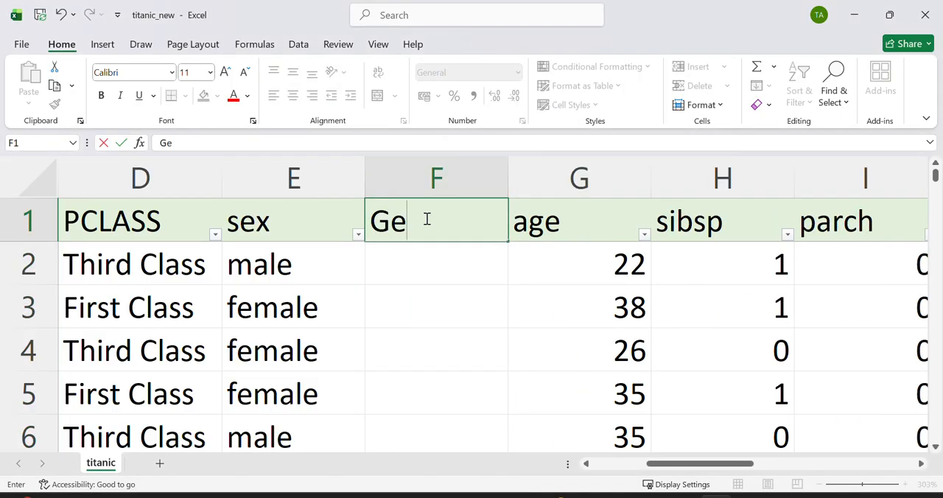
click(431, 255)
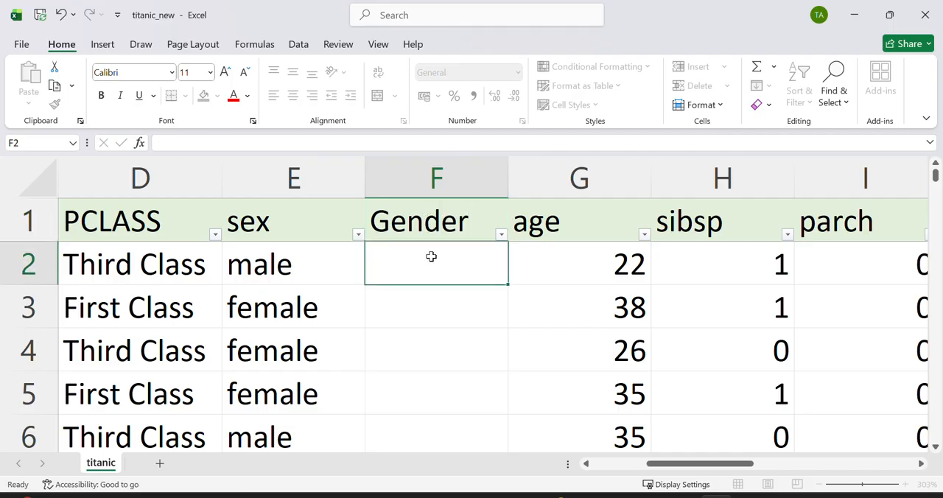
Step: Enter =PROPER(E2) in the first data cell of the Gender column and fill the formula down to every row
text(=PROPER()
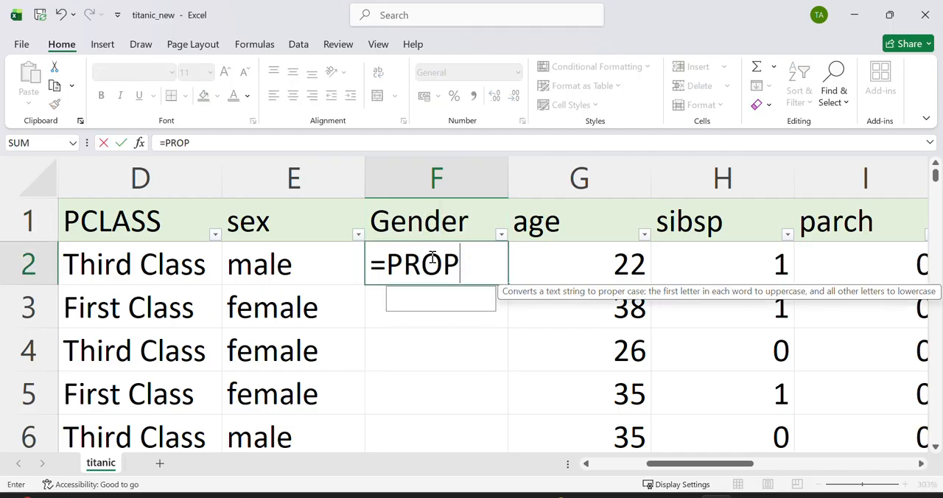
click(287, 265)
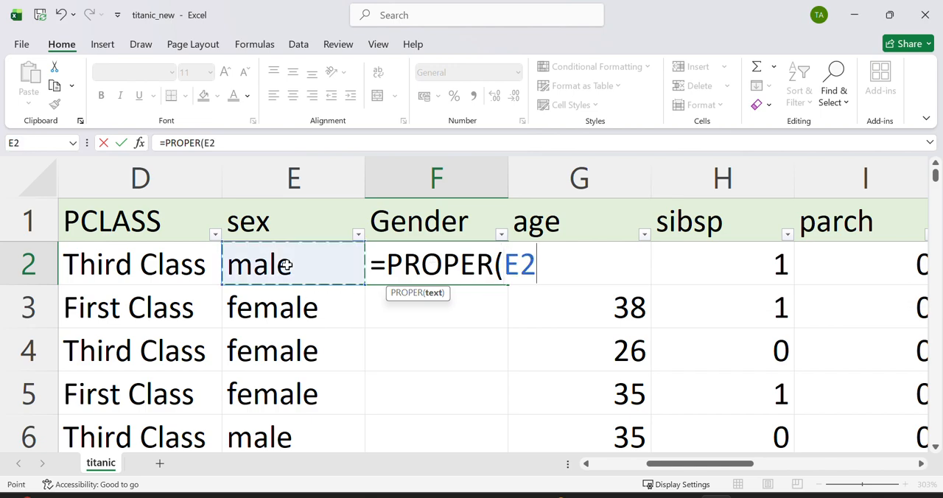
text())
key(Return)
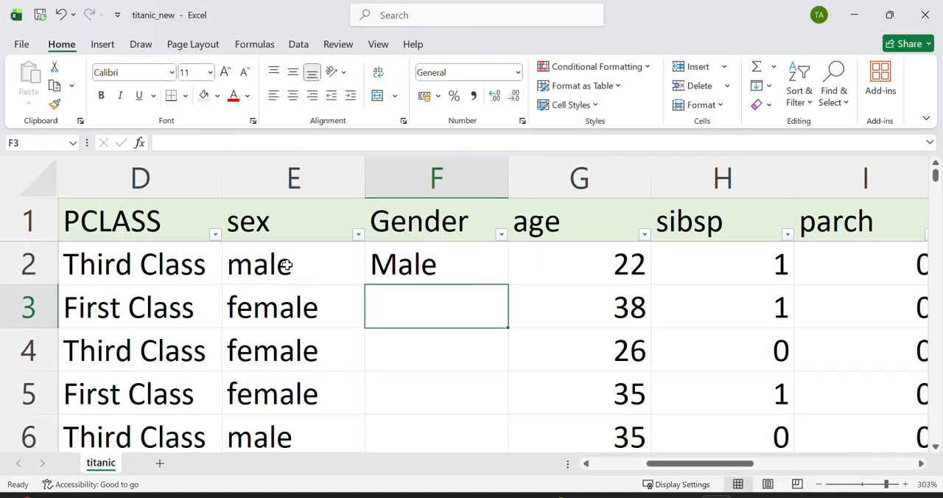
click(427, 263)
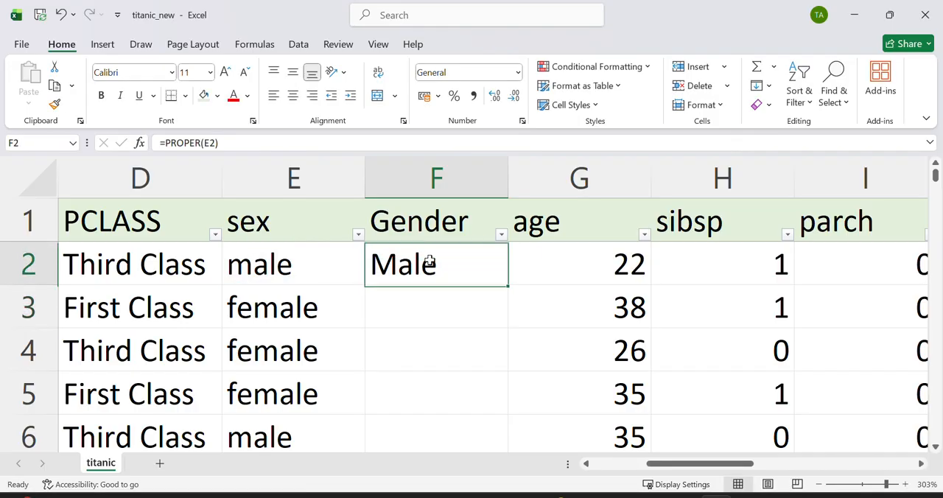
double_click(508, 283)
Step: Check the filter choices of the age column down to the end of its list without applying a filter
scroll(508, 285, right, 4)
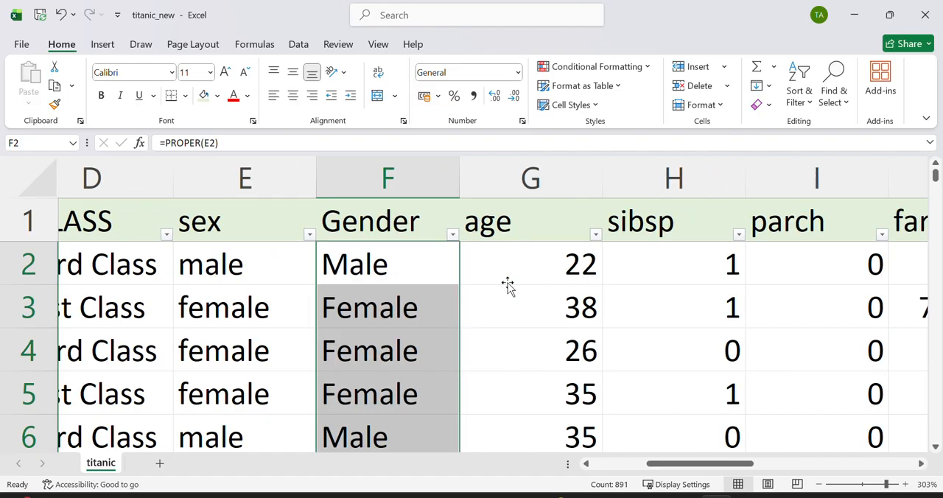
scroll(507, 285, right, 1)
click(315, 217)
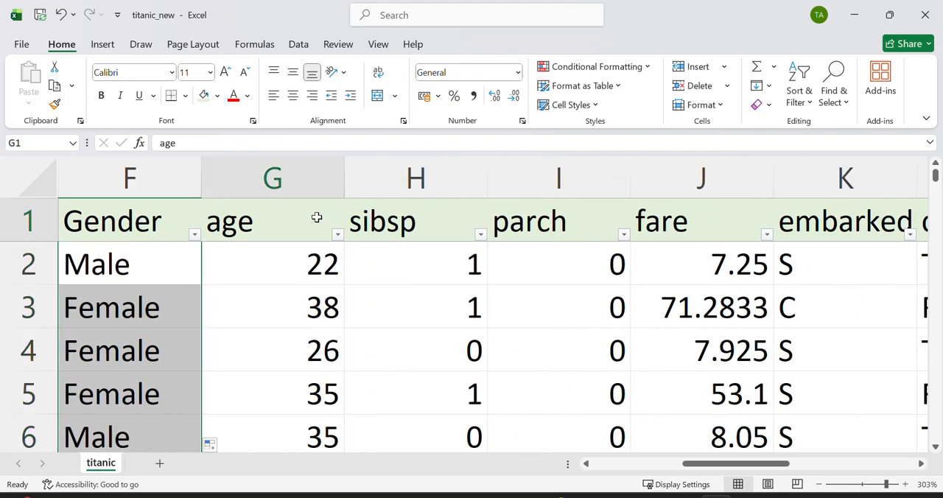
click(336, 235)
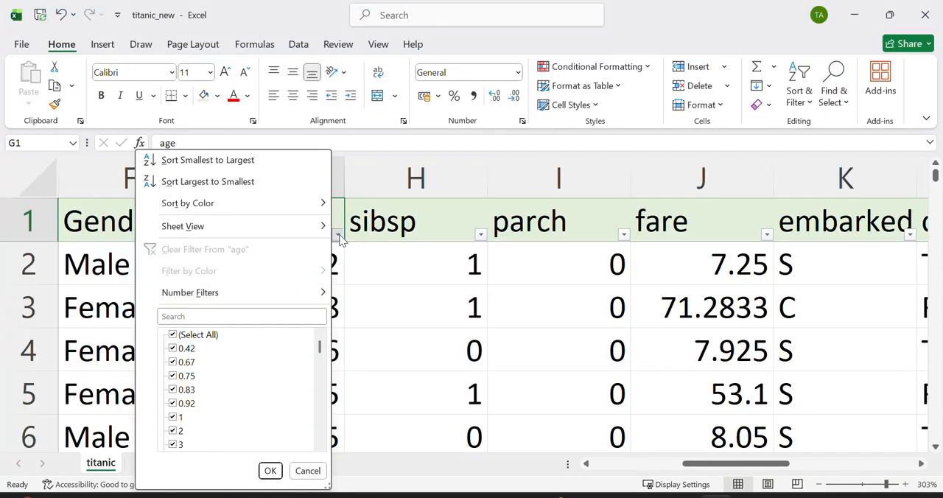
drag(320, 347, 317, 469)
click(404, 308)
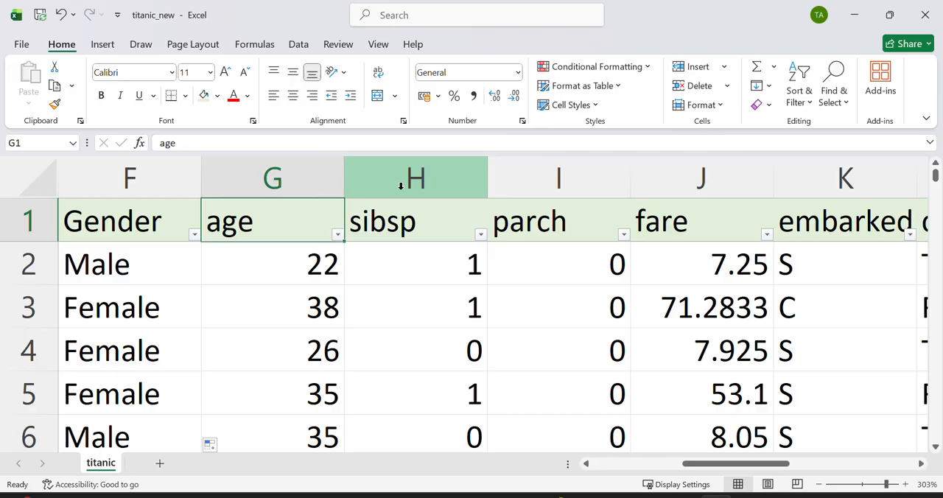
Step: Insert an empty helper column between age and sibsp and widen it
click(408, 166)
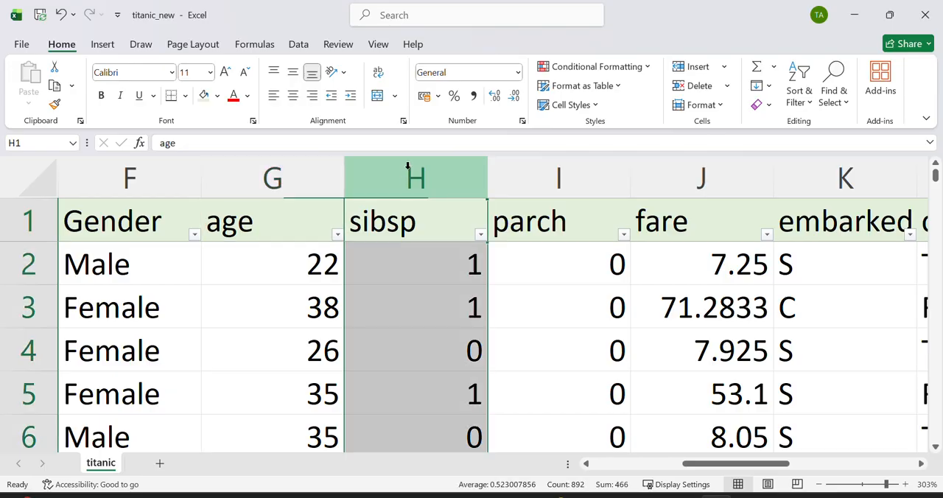
right_click(410, 173)
click(387, 174)
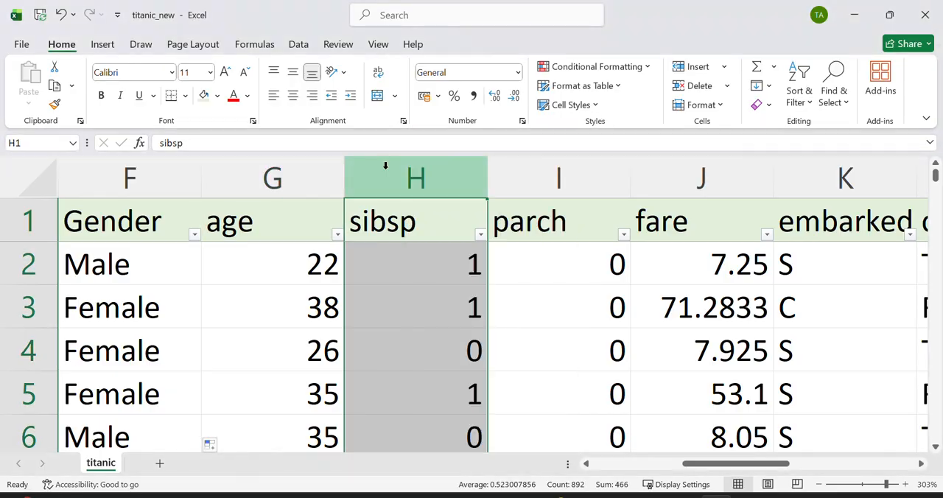
right_click(387, 172)
click(439, 316)
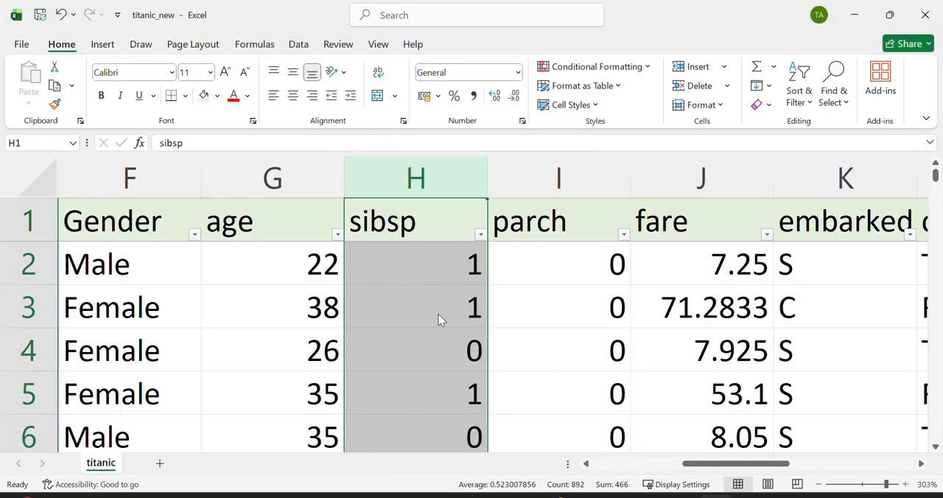
click(418, 299)
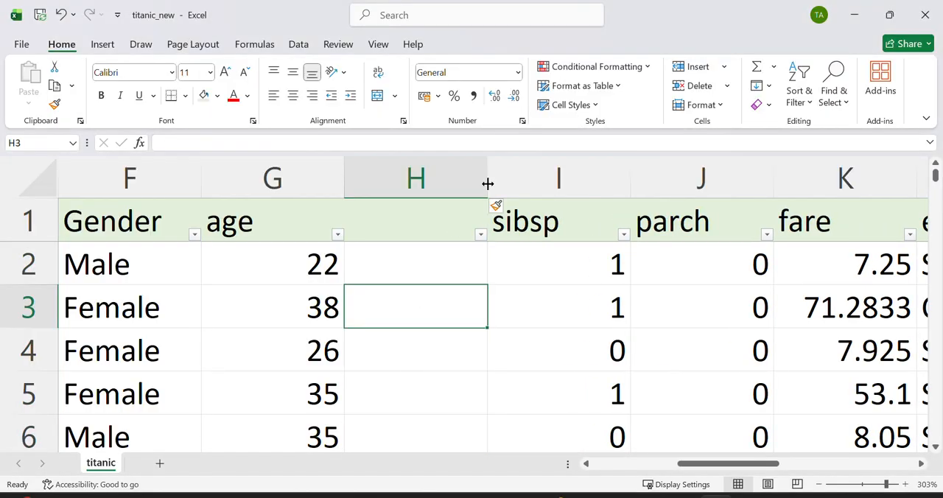
drag(487, 183, 557, 184)
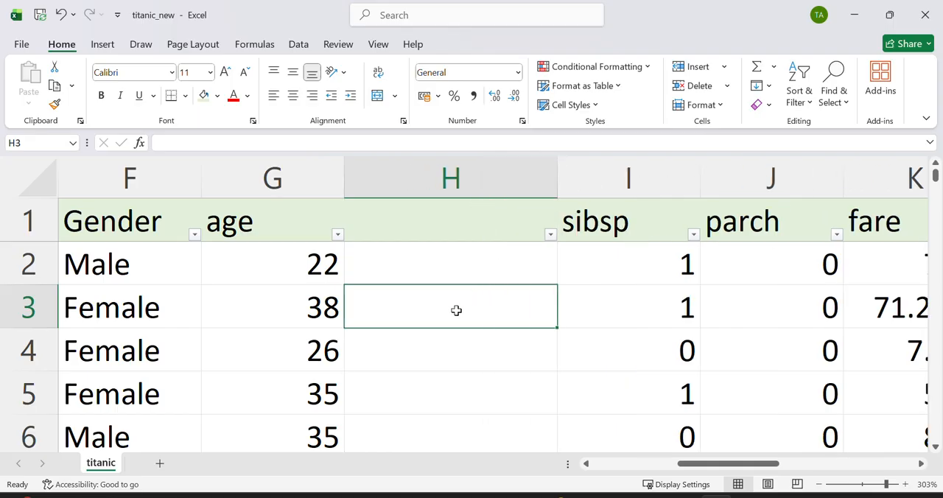
Step: Calculate the average age in cell H3 with the formula =AVERAGE(G:G)
text(=AVE)
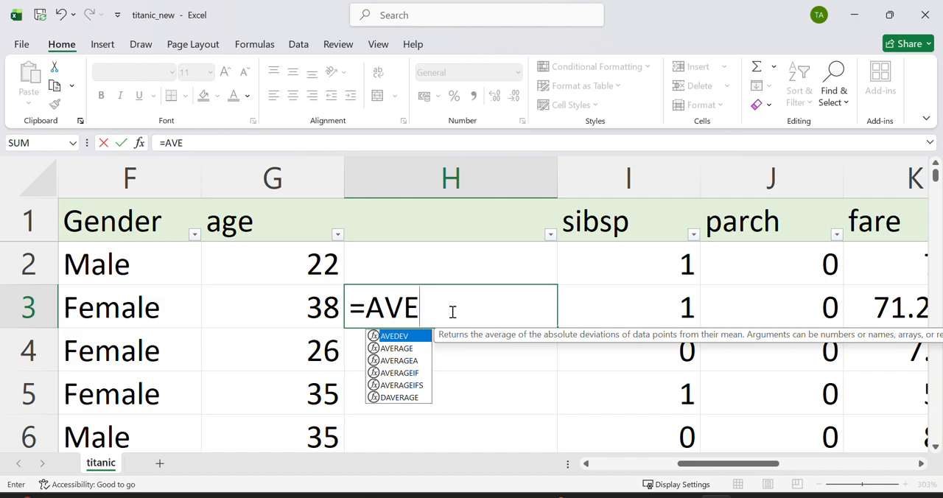
text(R)
key(Tab)
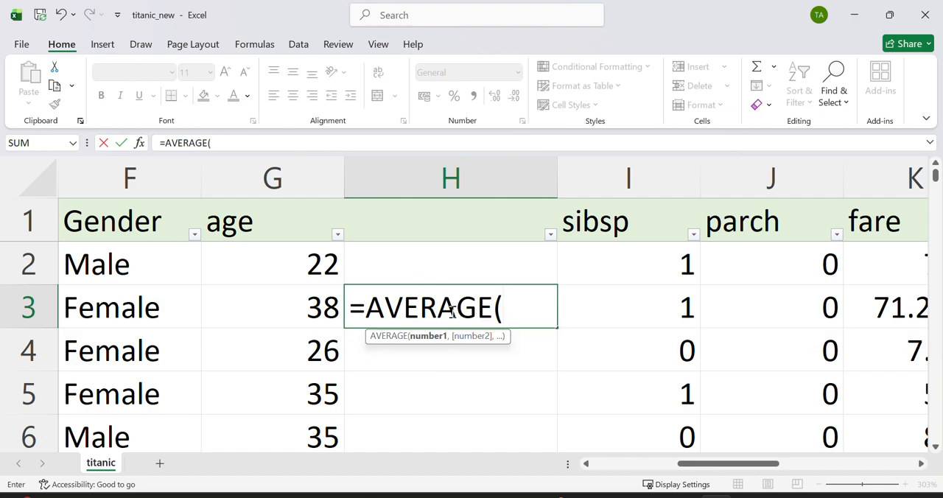
click(308, 181)
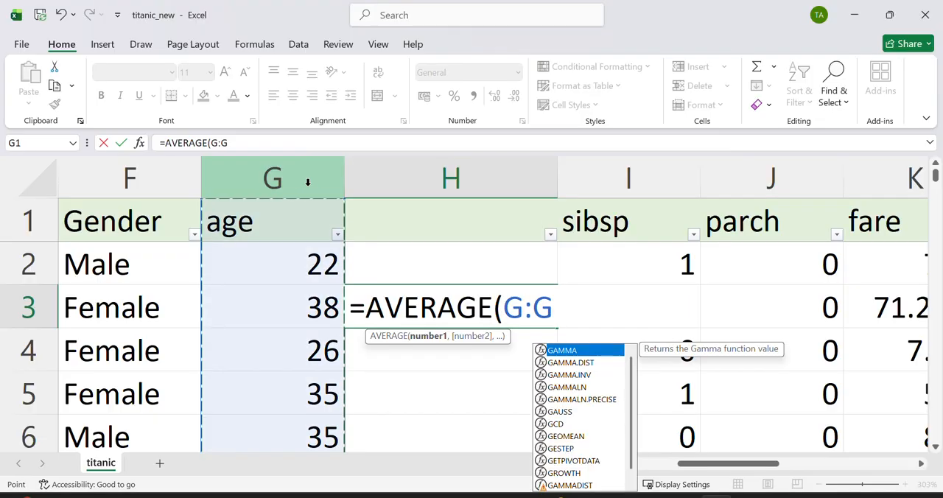
text())
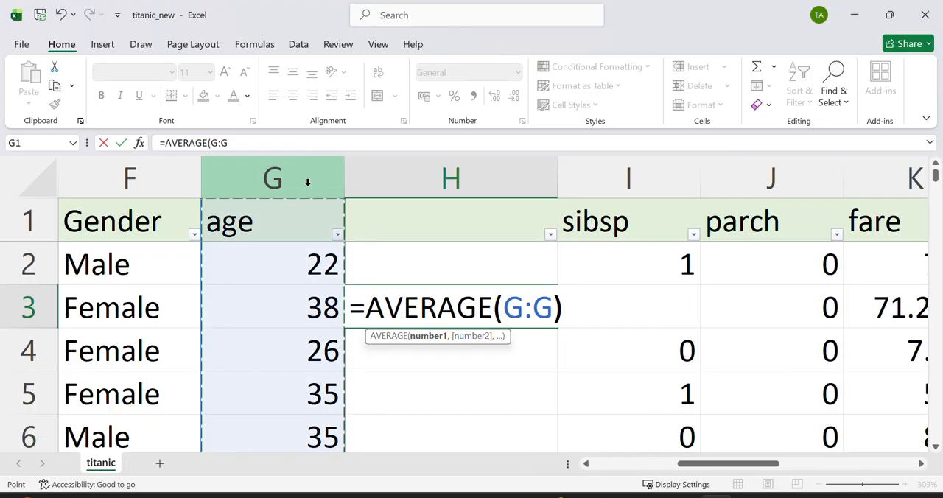
key(Return)
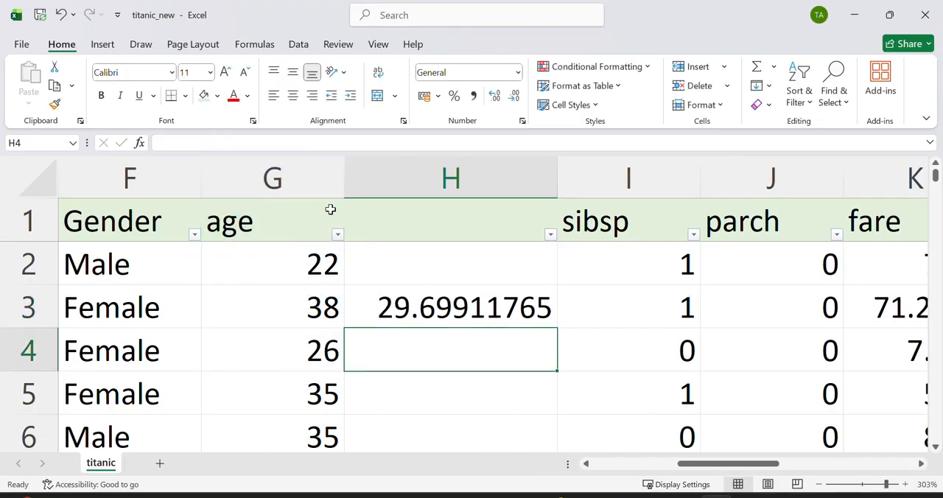
Step: Format the average in cell H3 to show no decimal places
click(426, 310)
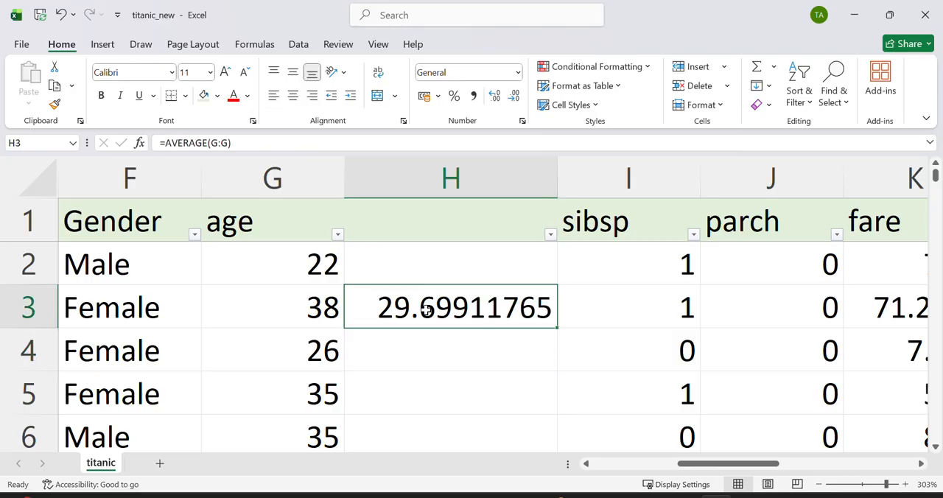
click(514, 97)
click(514, 97)
click(514, 97)
click(514, 97)
click(514, 98)
click(514, 98)
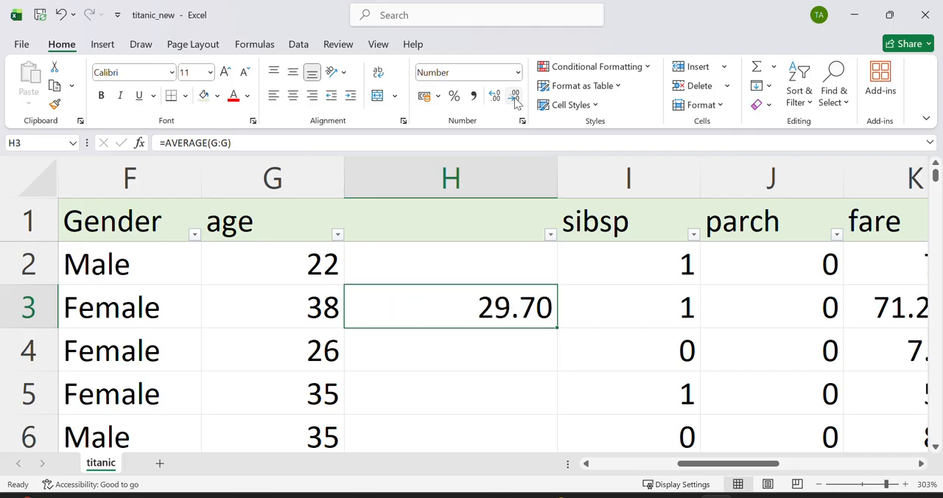
click(514, 97)
click(514, 97)
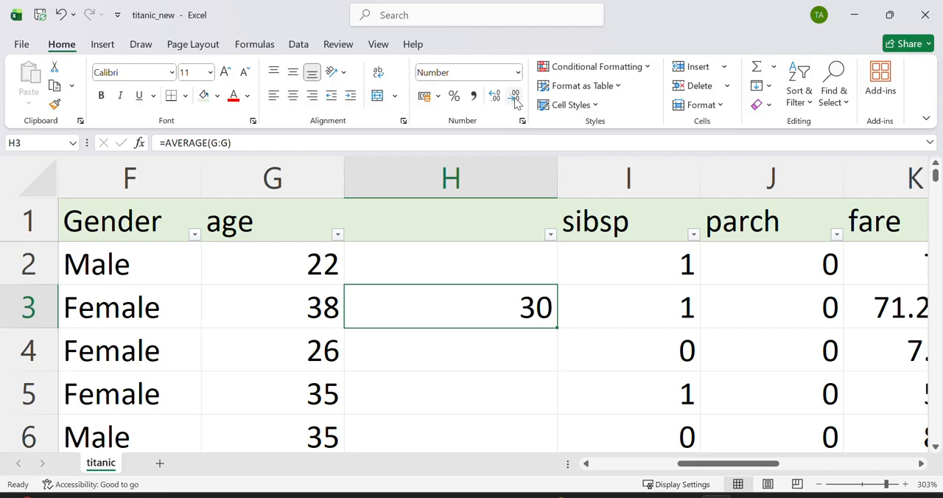
Step: Replace every blank cell in the age column with 30 and close the Find and Replace dialog
click(321, 175)
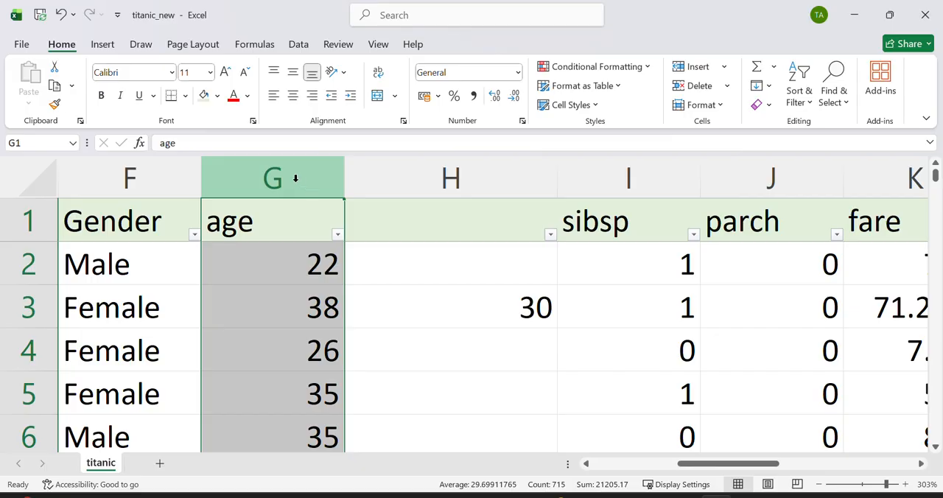
click(847, 105)
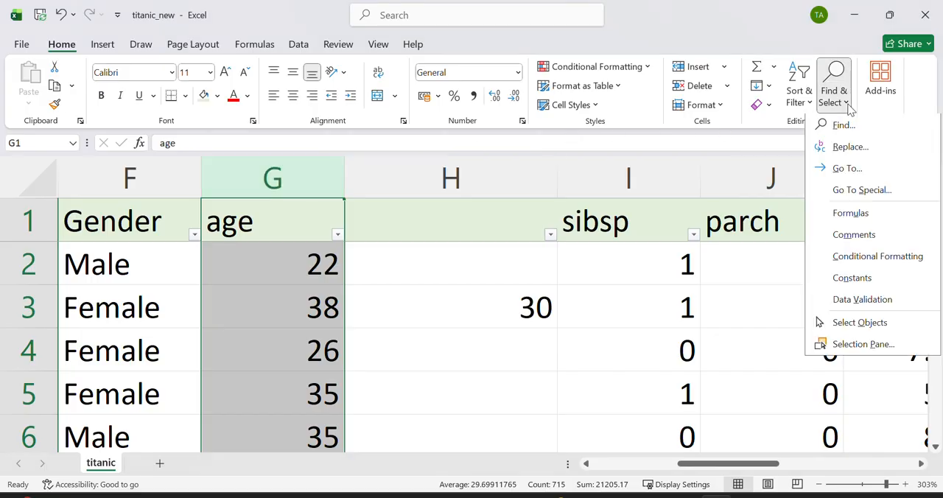
click(850, 146)
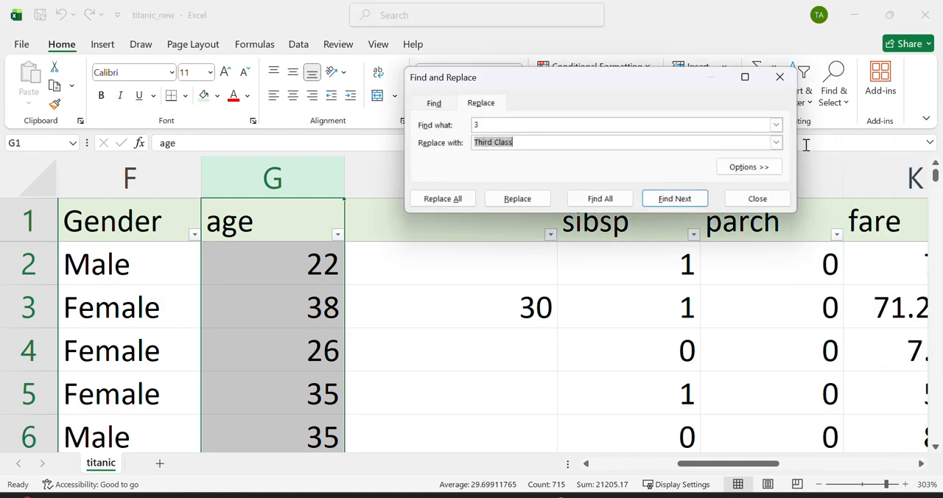
click(476, 126)
key(BackSpace)
click(530, 143)
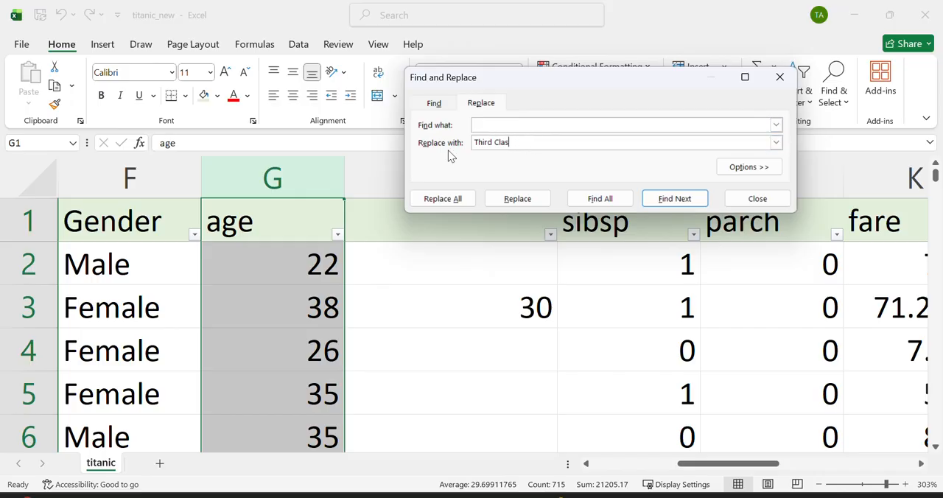
text(30)
click(441, 199)
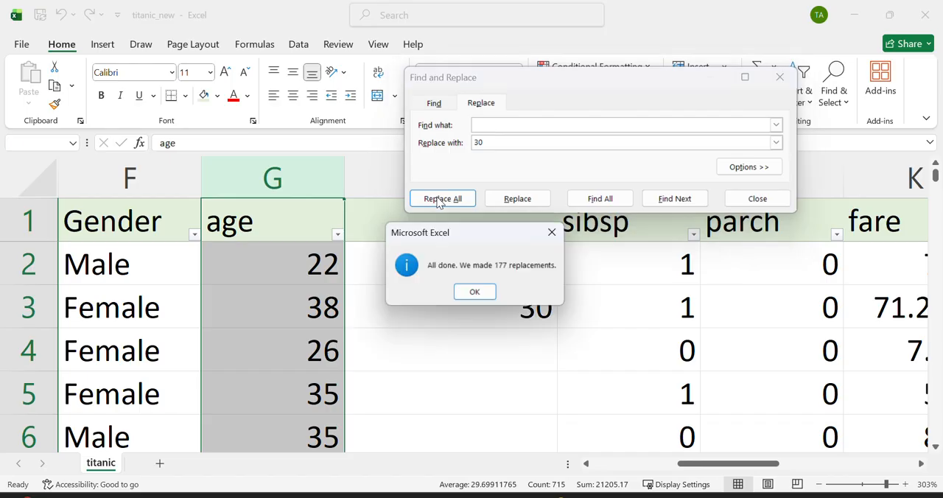
click(476, 293)
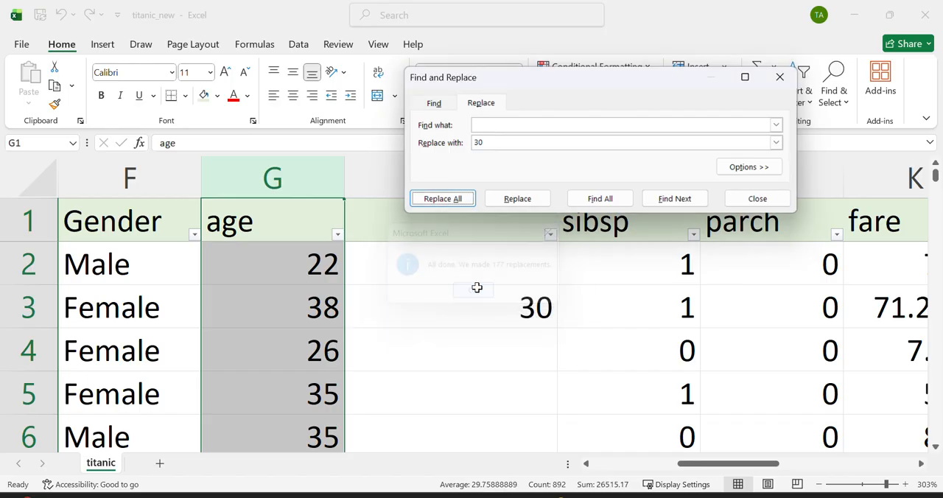
click(780, 81)
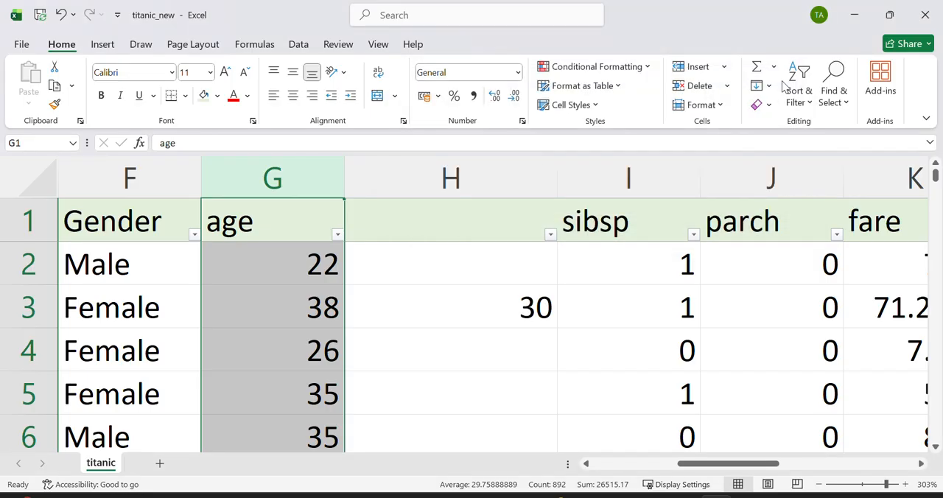
Step: Delete the helper column that holds the average between age and sibsp
click(456, 172)
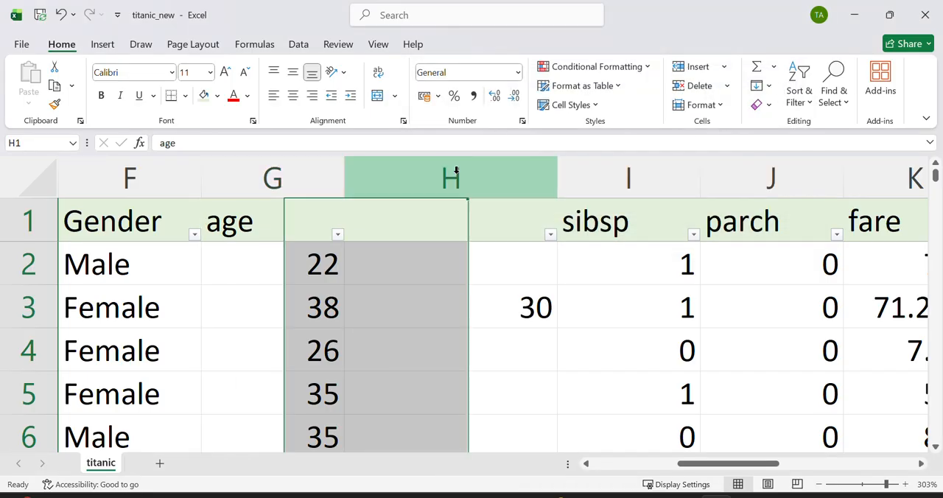
right_click(458, 177)
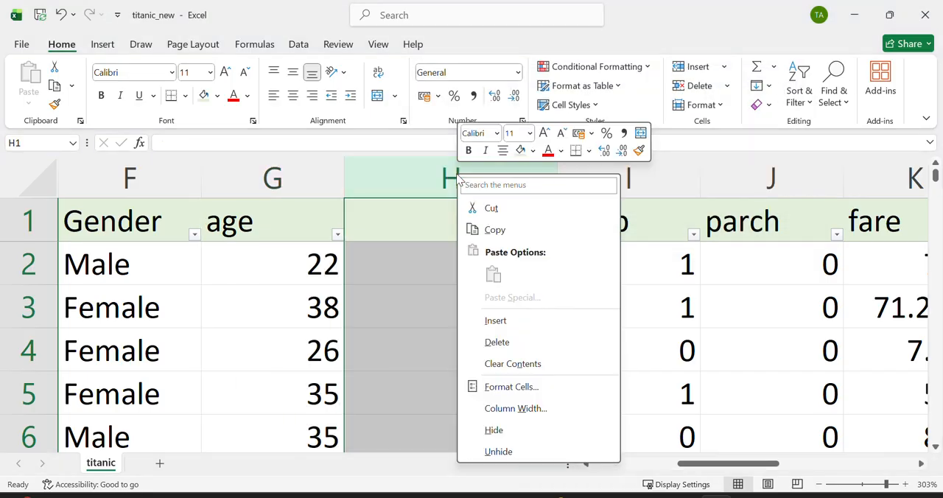
click(511, 344)
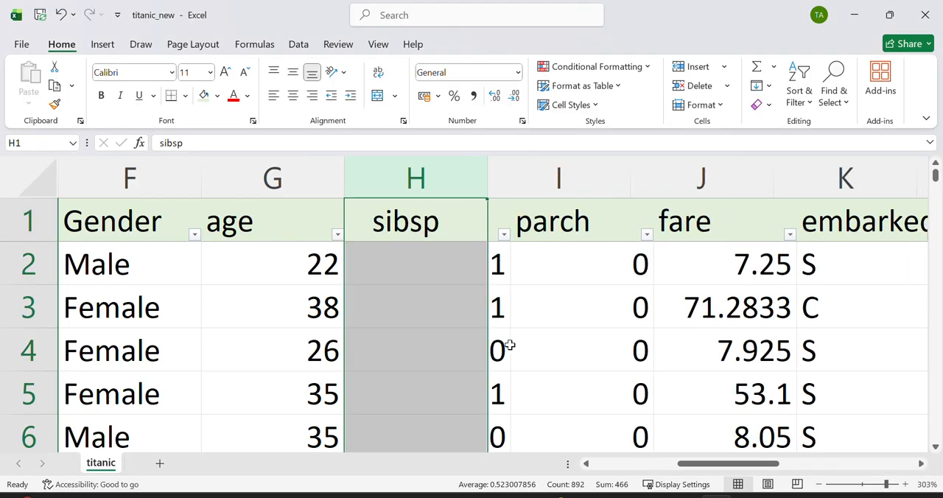
Step: Check the age column's filter list for remaining blanks without applying a filter
click(339, 236)
scroll(259, 426, down, 15)
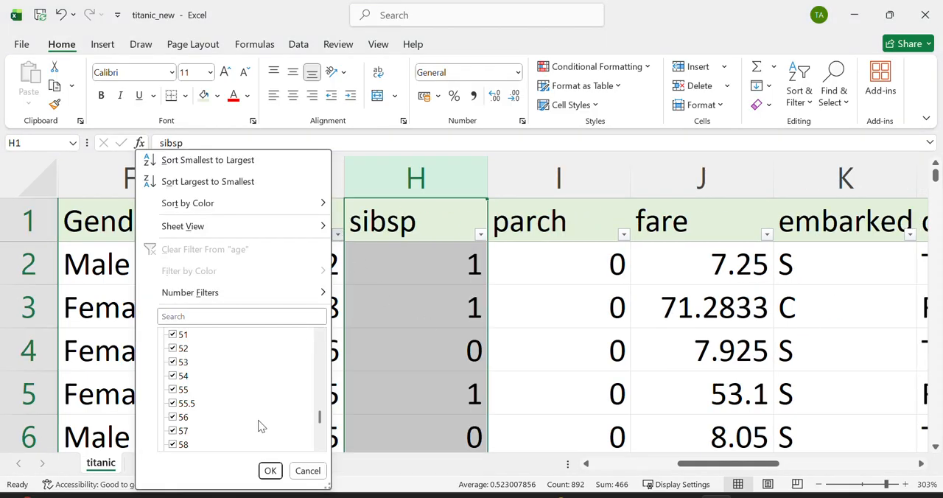
scroll(259, 426, up, 15)
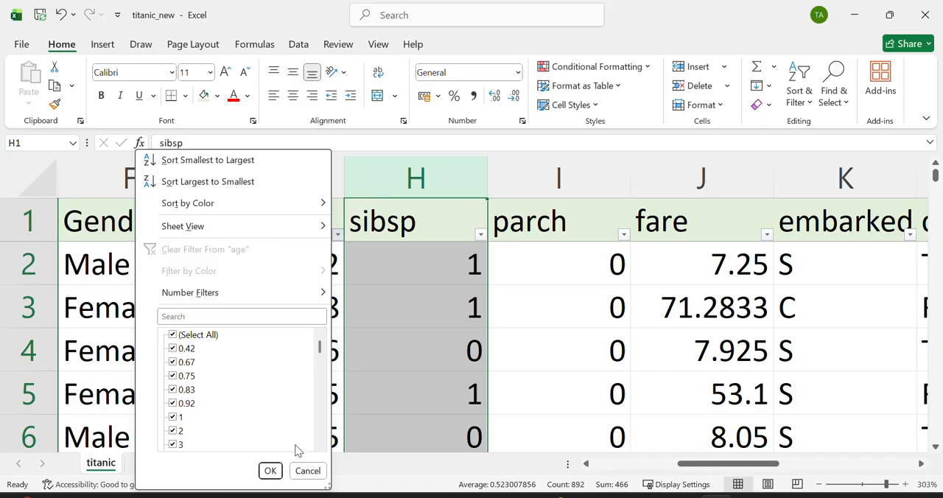
click(305, 470)
Step: Check the filter lists of the sibsp and parch columns for blanks without applying a filter
scroll(411, 392, right, 2)
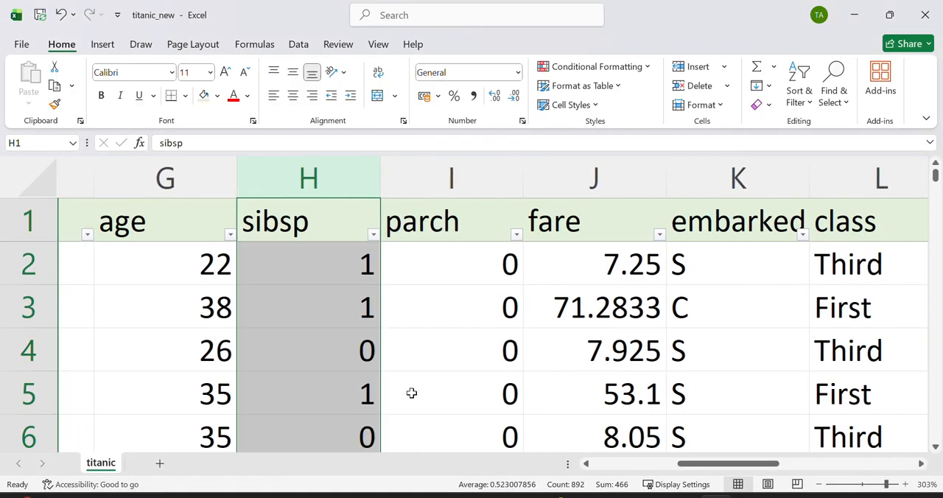
click(340, 234)
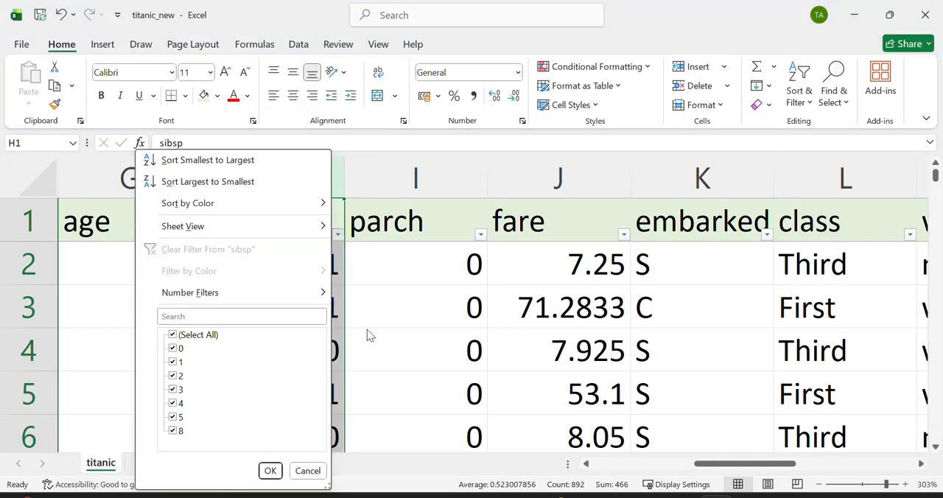
key(Escape)
scroll(375, 328, right, 2)
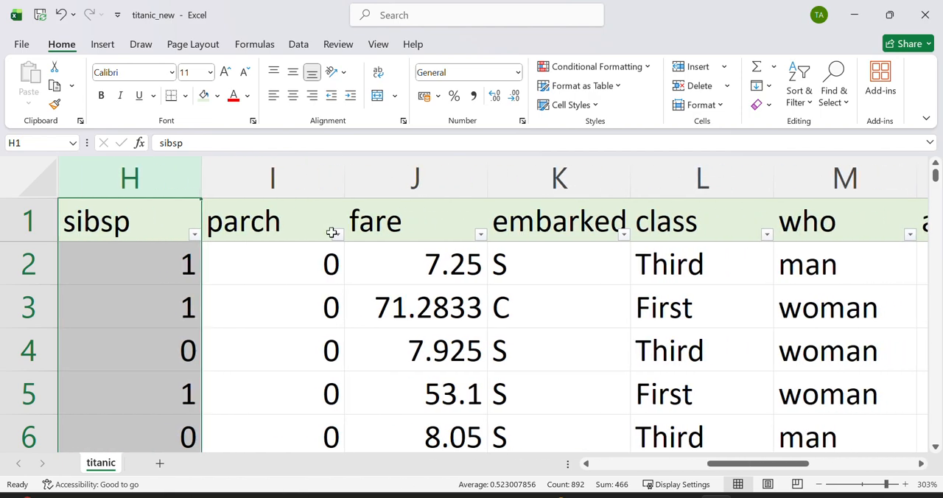
click(336, 234)
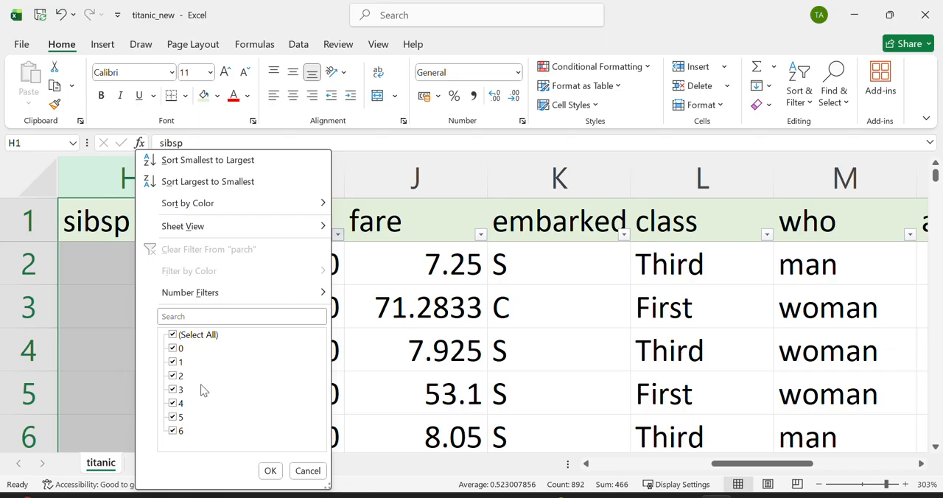
click(411, 305)
Step: Look through the fare column's whole filter list for blanks, keeping every value selected
scroll(411, 305, right, 2)
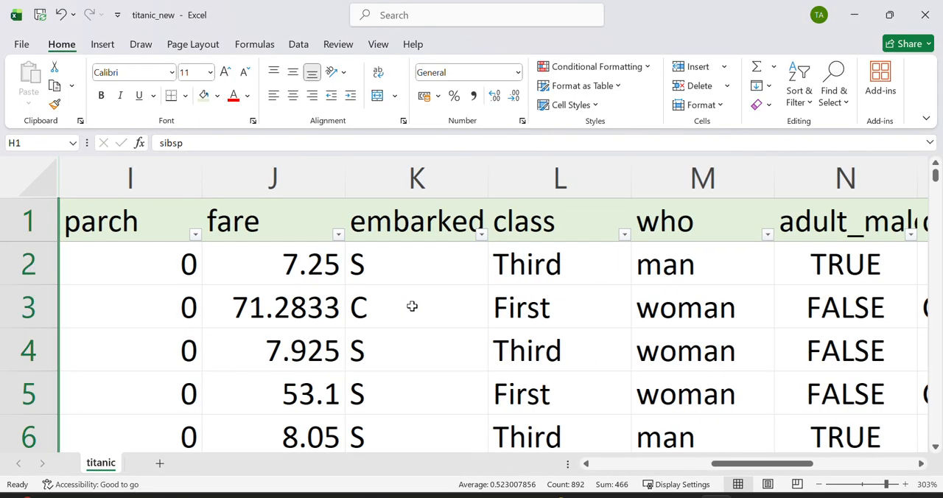
click(337, 234)
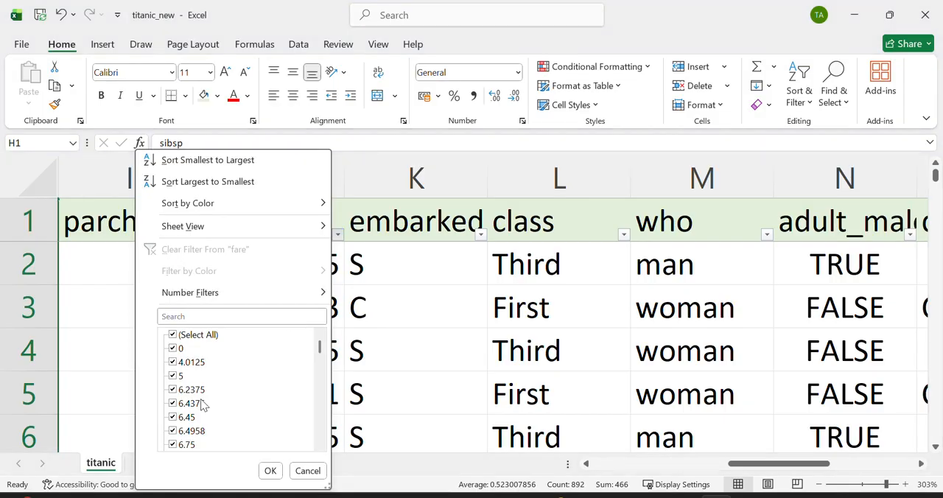
scroll(184, 433, down, 10)
scroll(184, 433, down, 15)
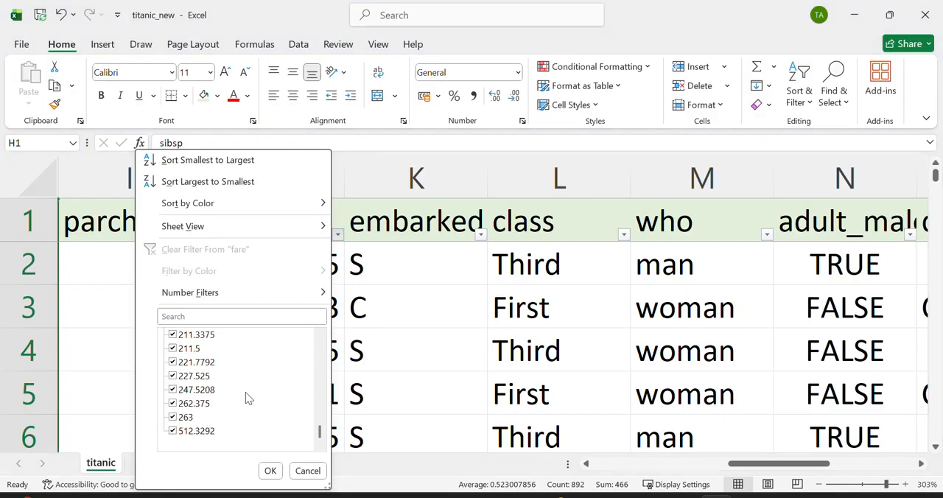
scroll(245, 398, up, 15)
click(270, 471)
Step: Delete the embarked column between fare and class
scroll(398, 320, right, 1)
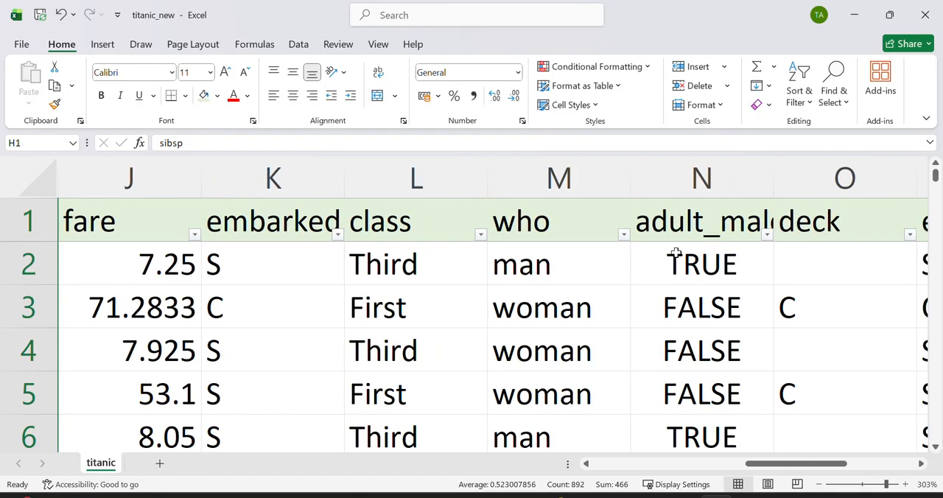
scroll(662, 253, right, 3)
scroll(649, 252, left, 2)
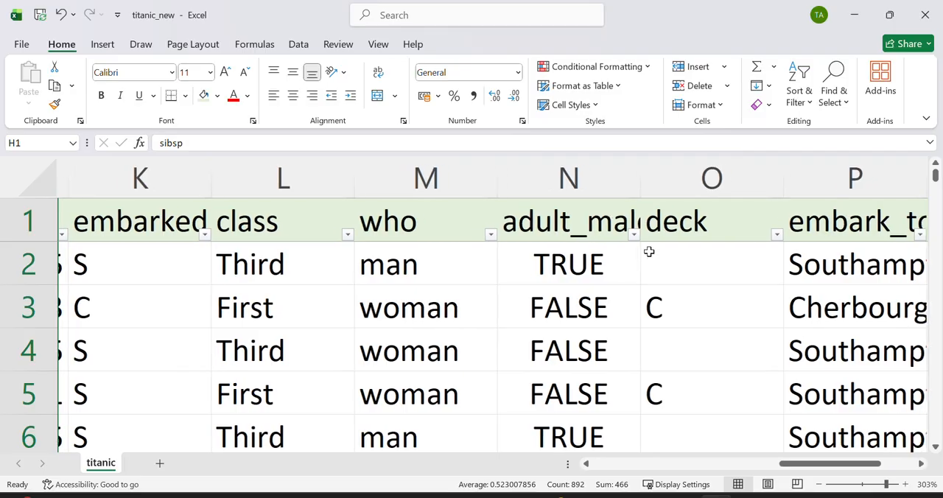
scroll(647, 252, left, 1)
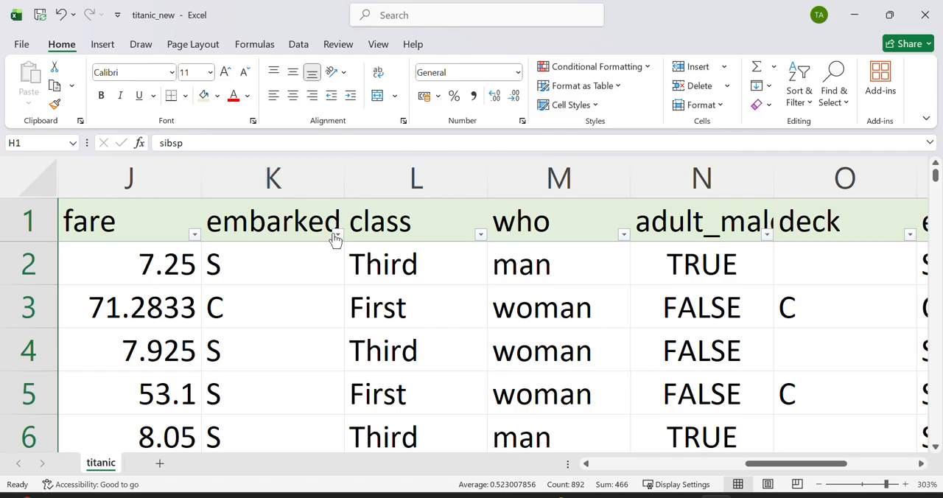
click(297, 180)
right_click(297, 188)
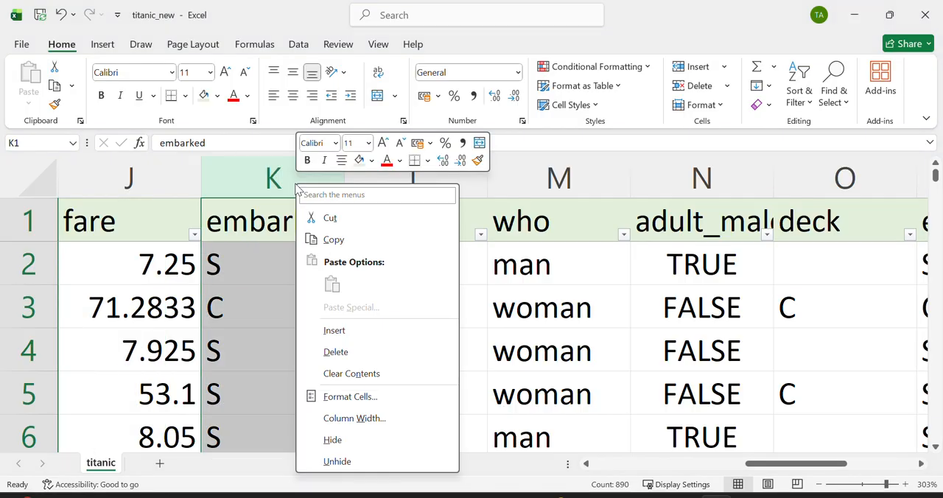
click(336, 354)
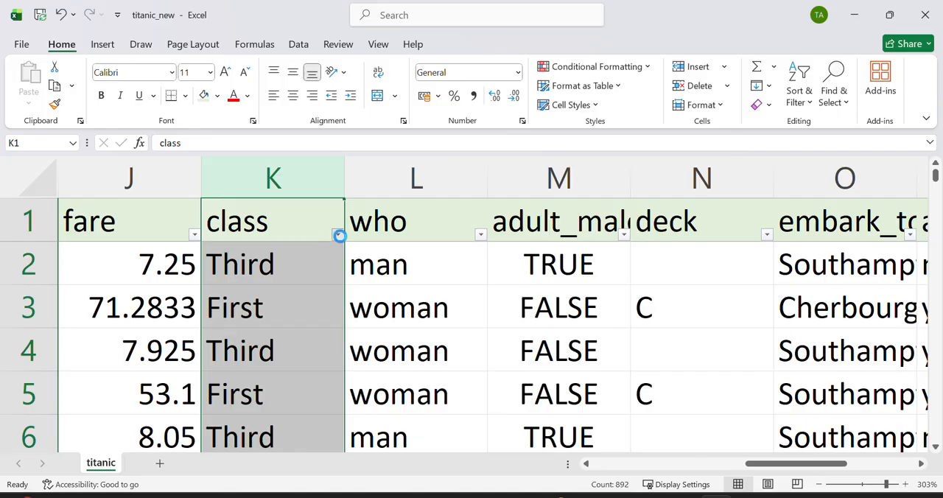
Step: Check the class column's filter list for blanks without applying a filter
click(339, 236)
click(431, 336)
scroll(432, 336, right, 2)
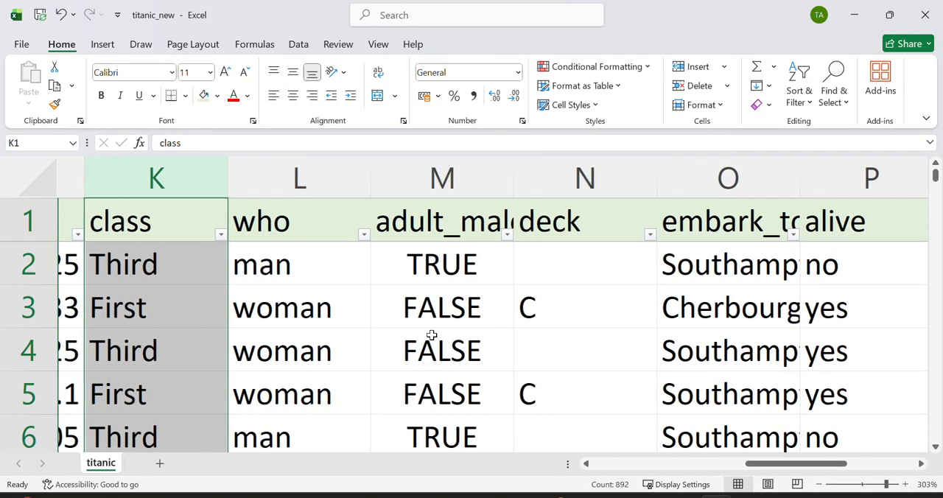
Step: Insert an empty column between who and adult_male and give it the header WHO
scroll(432, 335, right, 1)
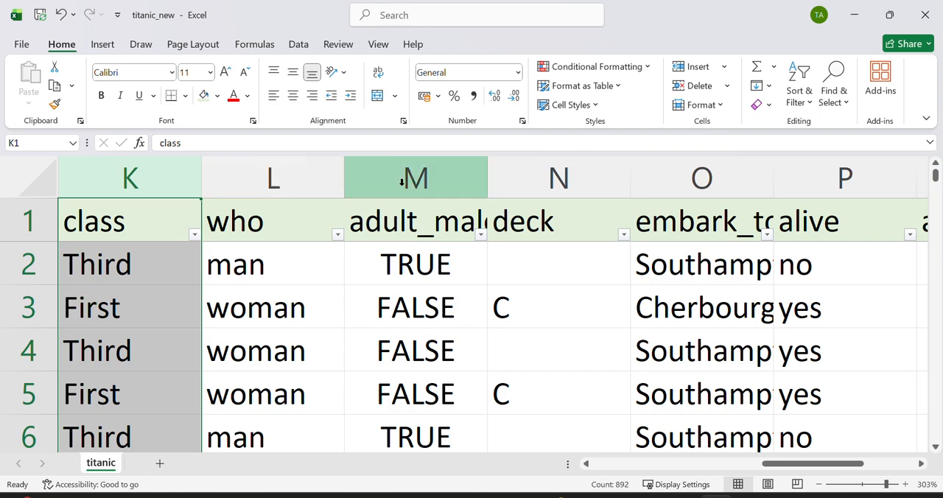
right_click(402, 182)
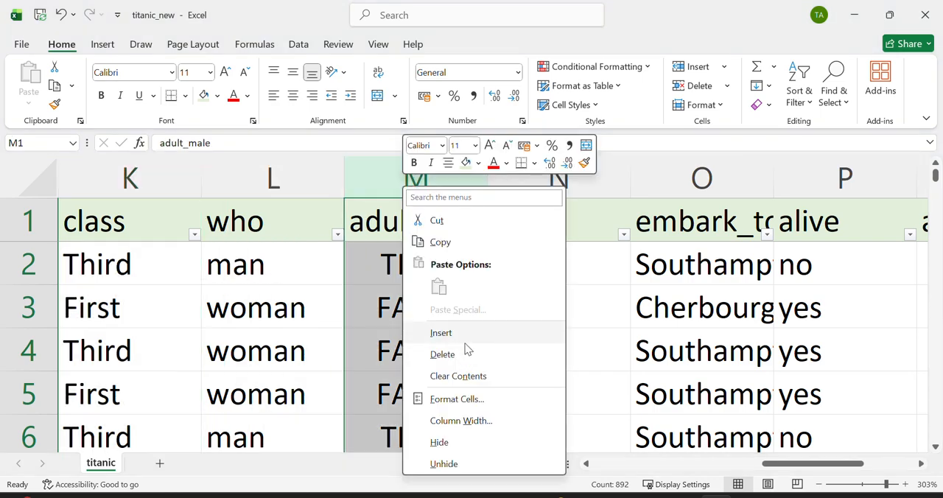
click(465, 333)
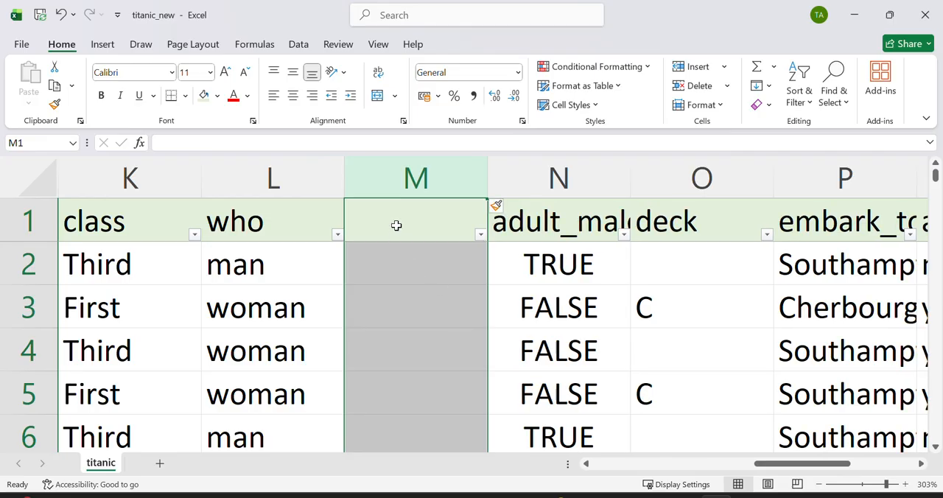
click(396, 223)
text(WHO)
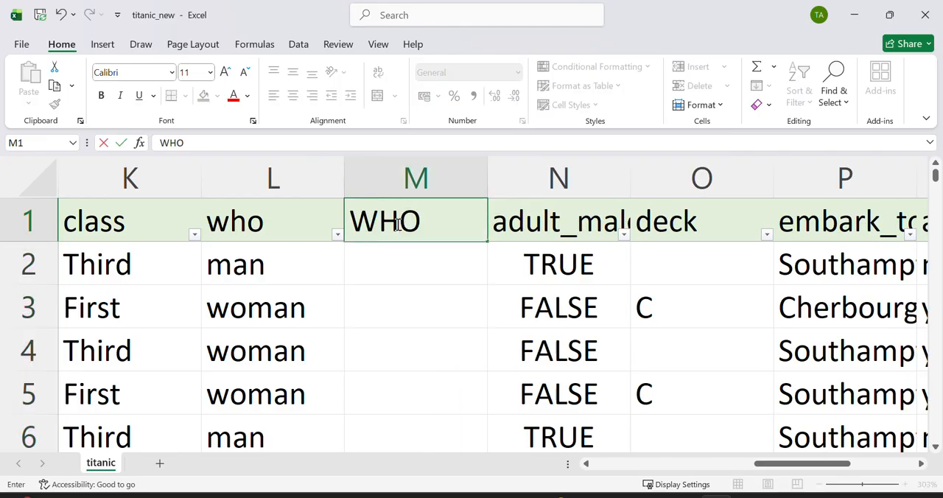
Step: Enter =PROPER(L2) in cell M2 and fill the formula down the whole WHO column
click(395, 249)
text(=)
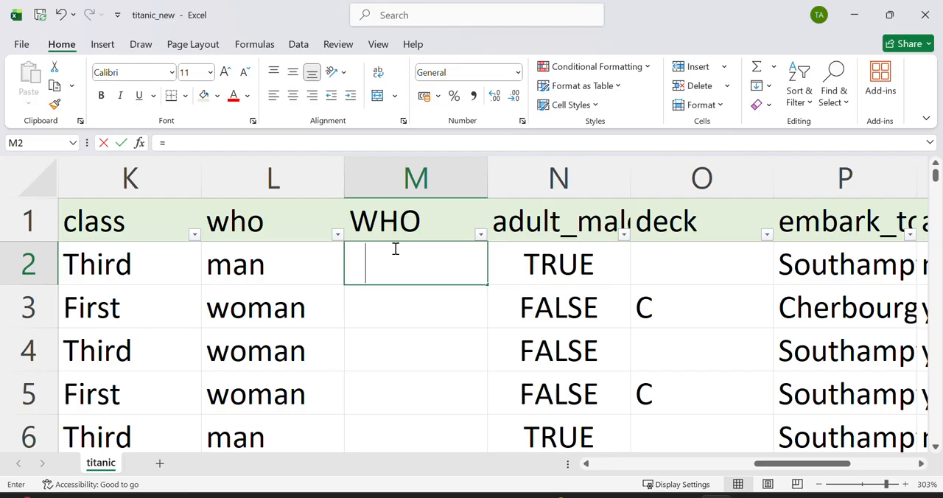
text(PROPER()
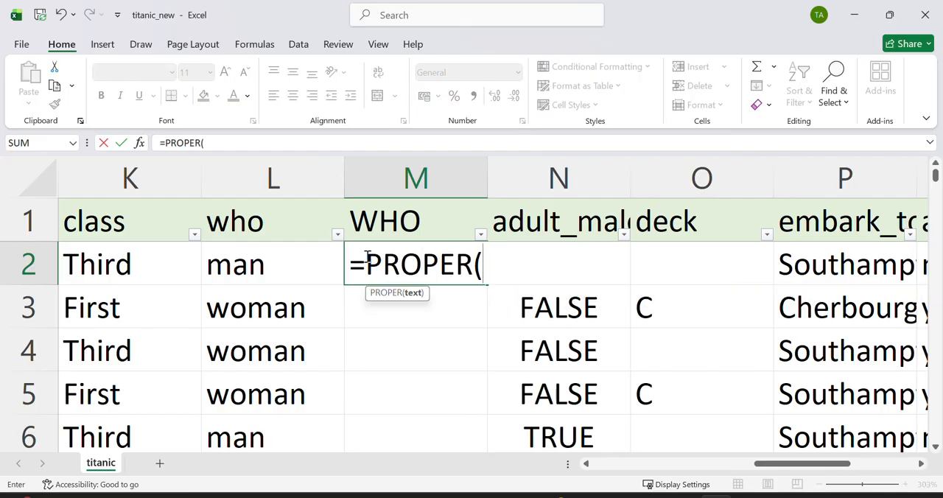
click(312, 263)
text())
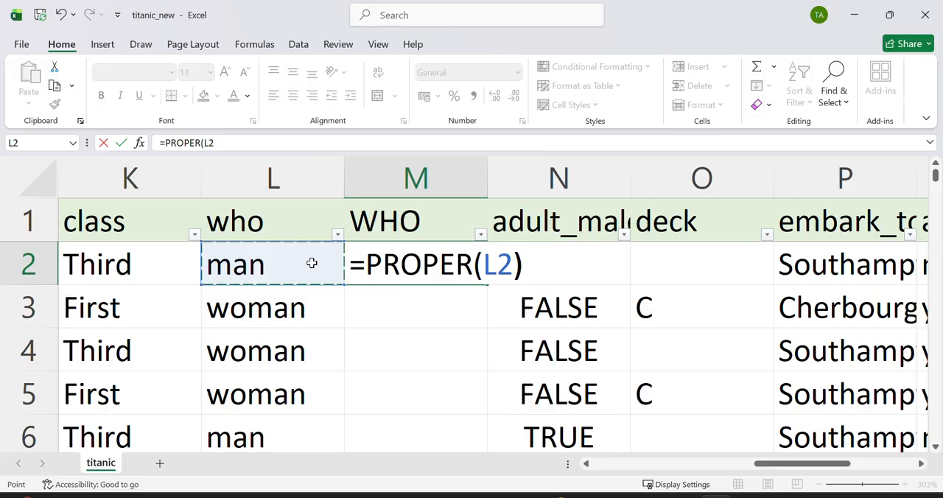
key(Return)
click(405, 266)
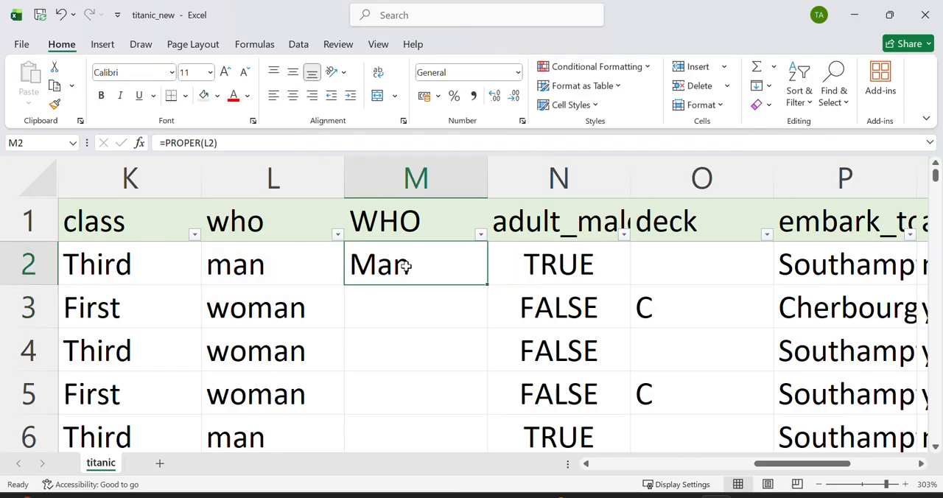
double_click(488, 286)
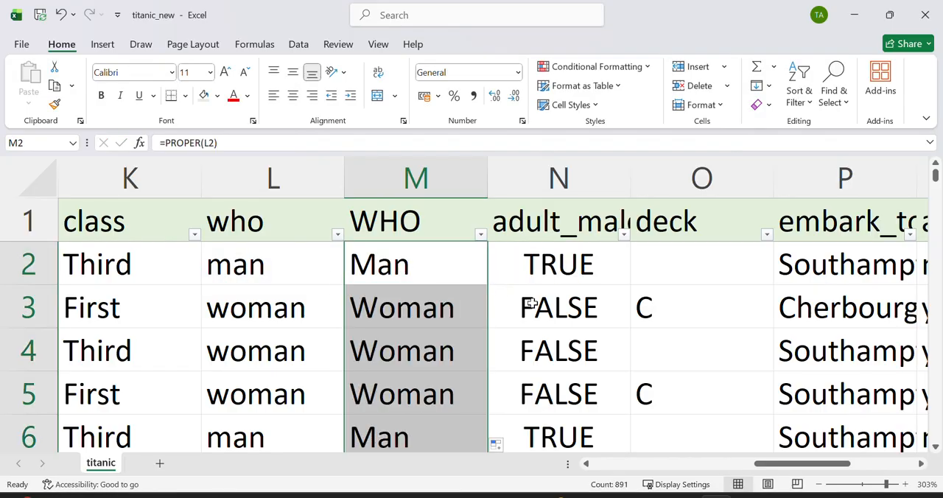
Step: Check the adult_male column's filter list for blanks without applying a filter
scroll(532, 303, right, 1)
scroll(531, 303, left, 1)
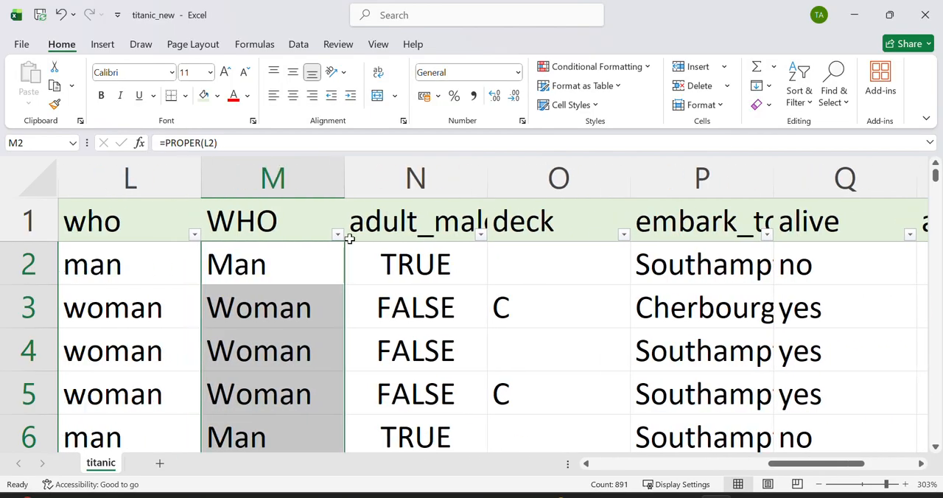
click(481, 233)
scroll(558, 295, right, 3)
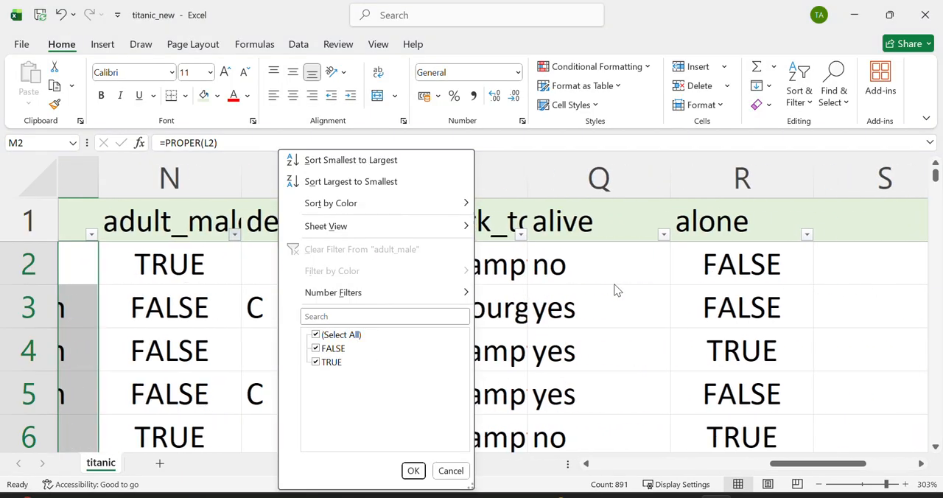
click(557, 294)
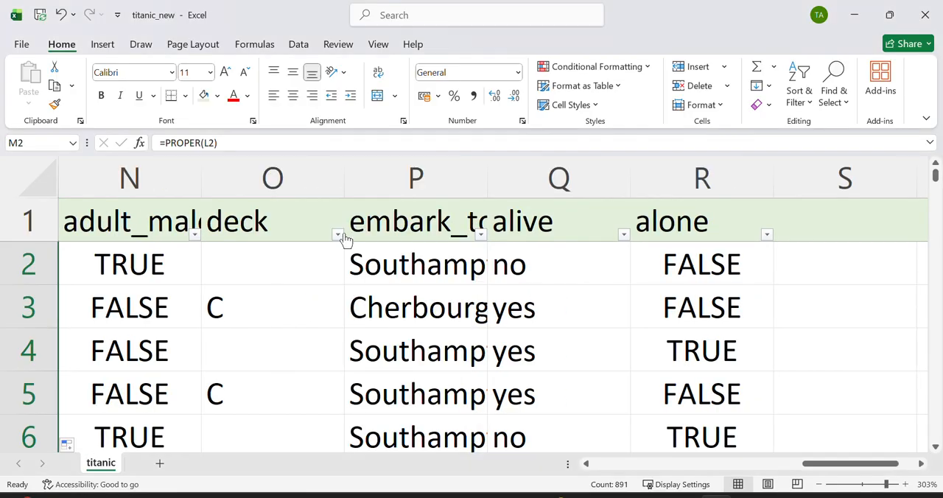
Step: Check the deck column's filter list for blanks, and delete the deck column
click(342, 234)
scroll(275, 406, down, 1)
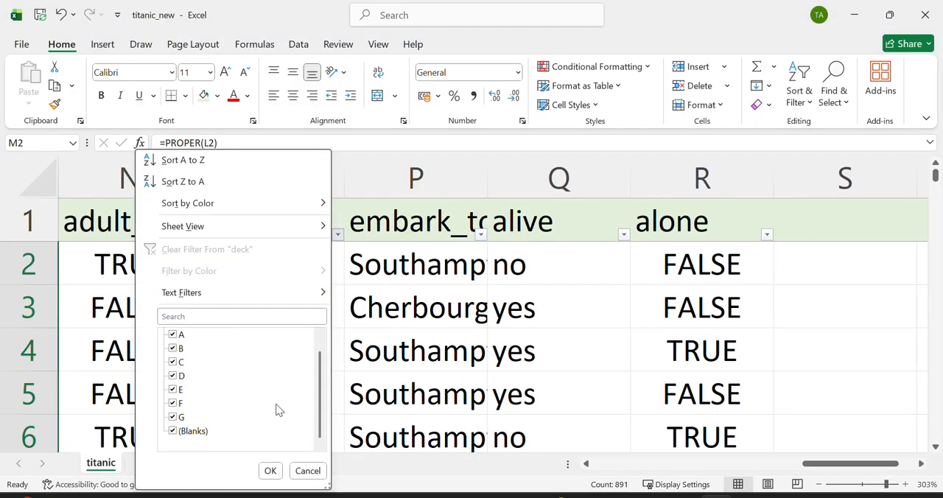
click(403, 362)
right_click(258, 184)
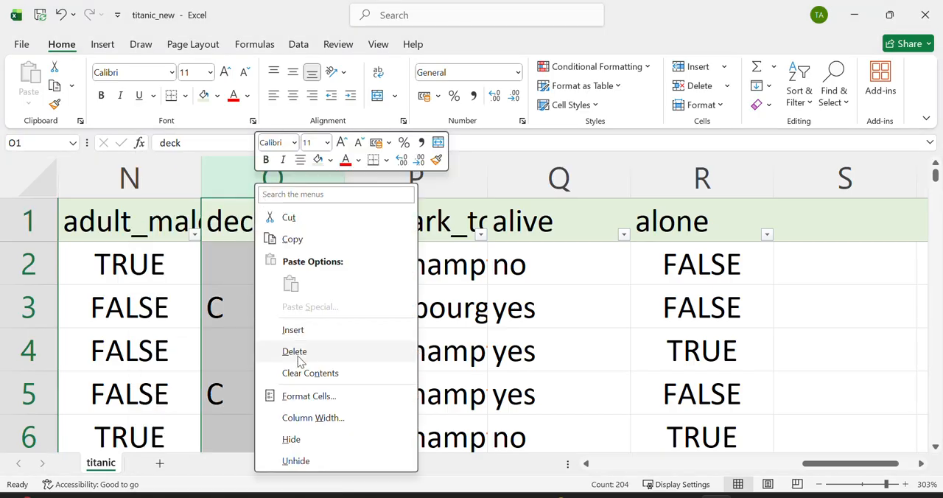
click(298, 357)
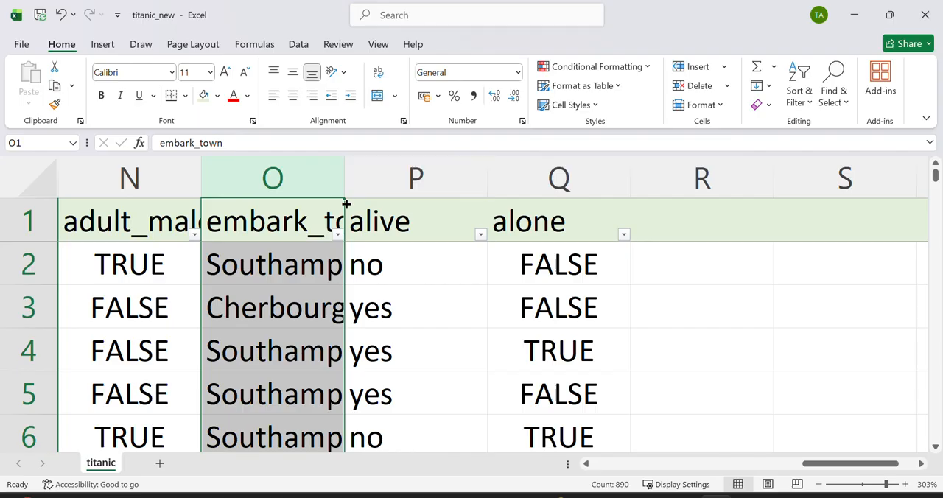
Step: Fit the embark_town column's width to its contents and check its filter list for blanks
double_click(346, 213)
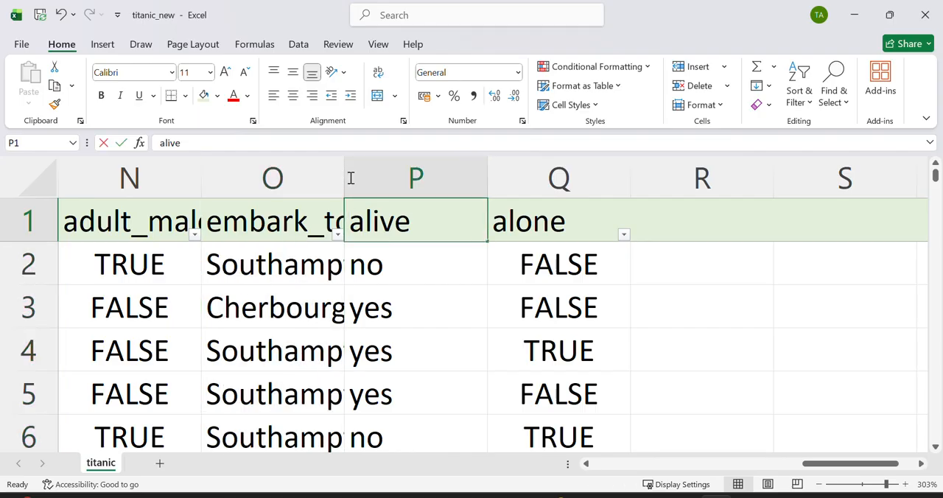
click(341, 178)
double_click(344, 177)
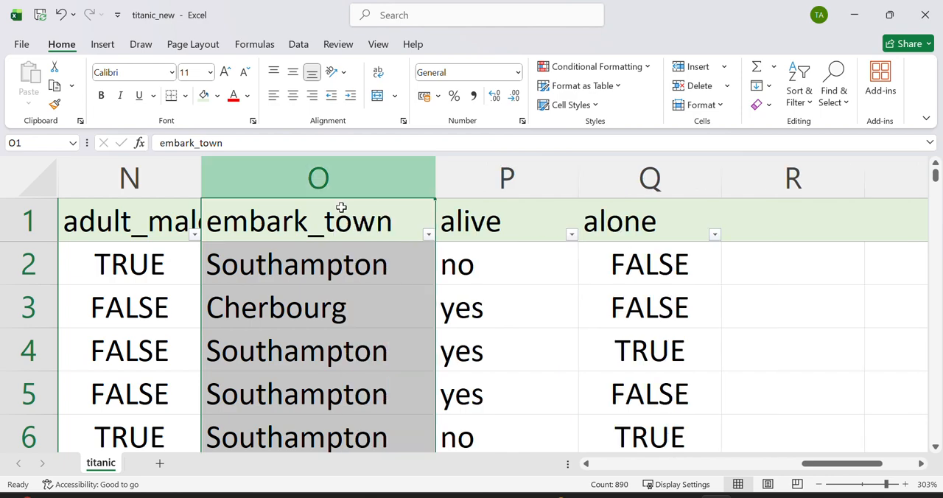
click(428, 235)
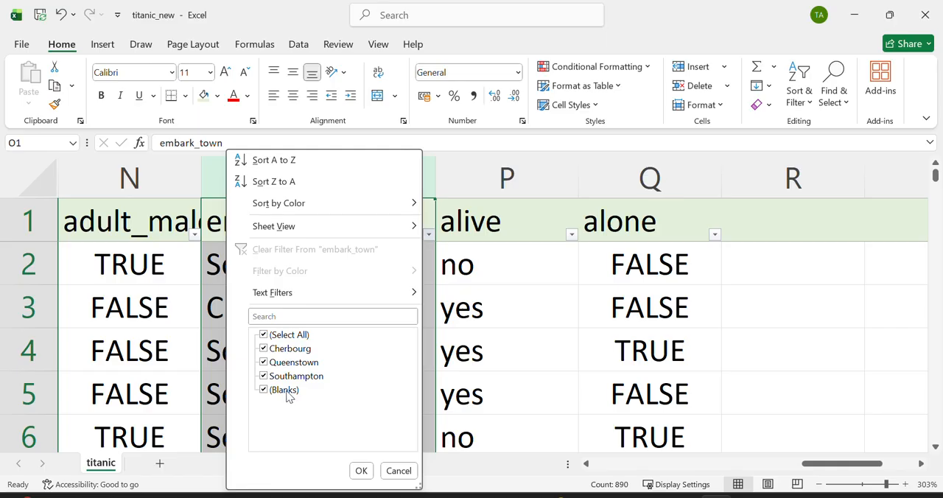
click(489, 339)
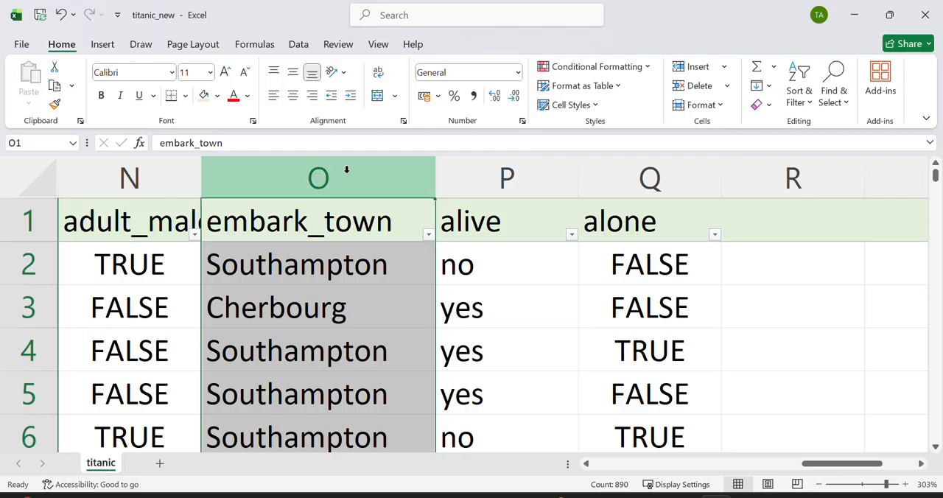
Step: Replace all blank cells in the embark_town column with Southampton and recheck its filter list for blanks
click(491, 294)
click(336, 184)
click(839, 96)
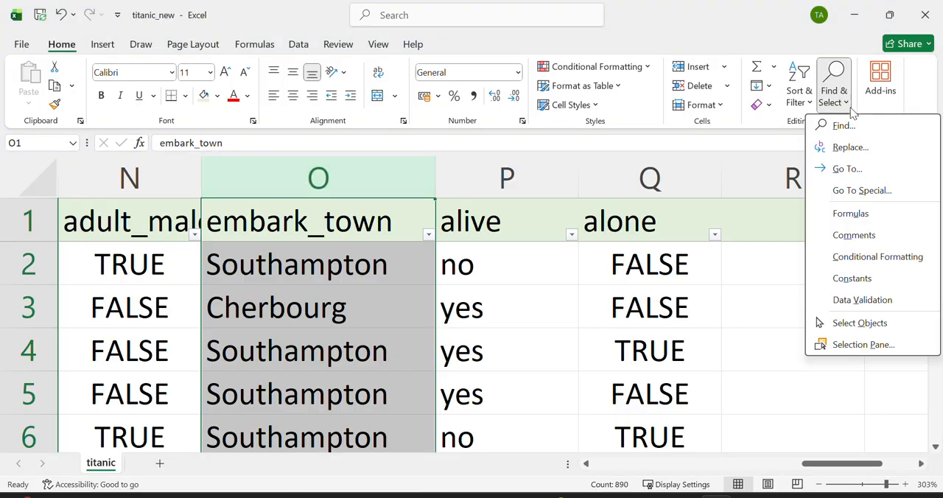
click(851, 147)
drag(444, 74, 582, 89)
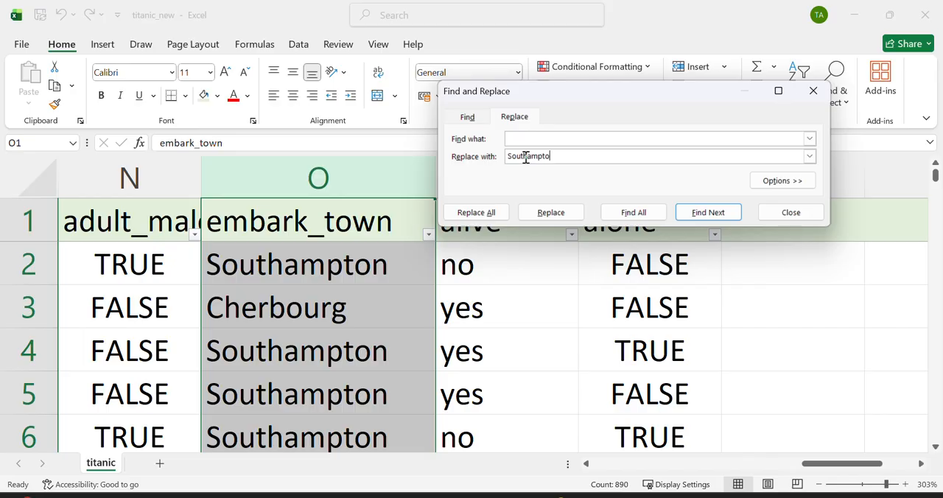
click(495, 213)
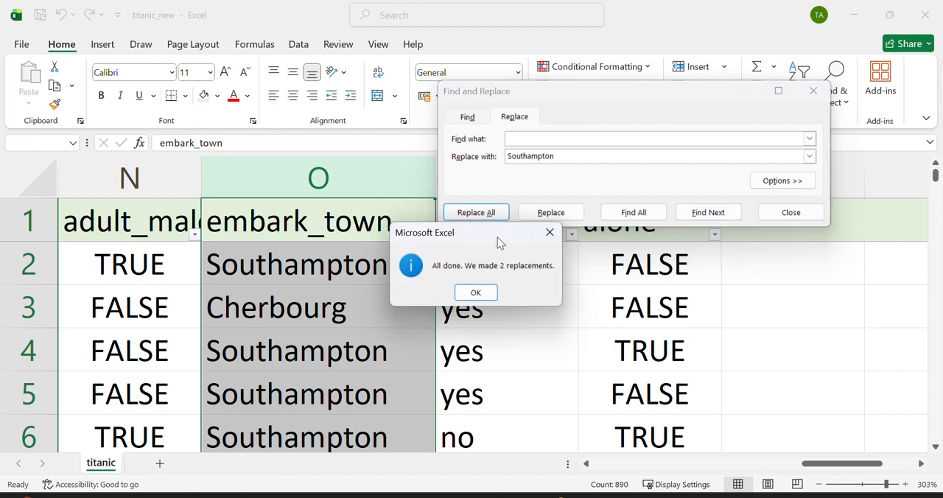
click(488, 292)
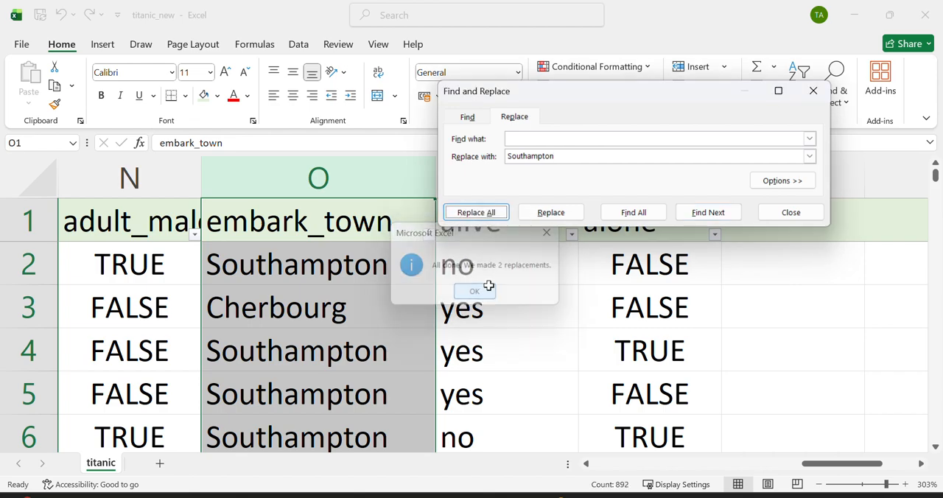
click(813, 91)
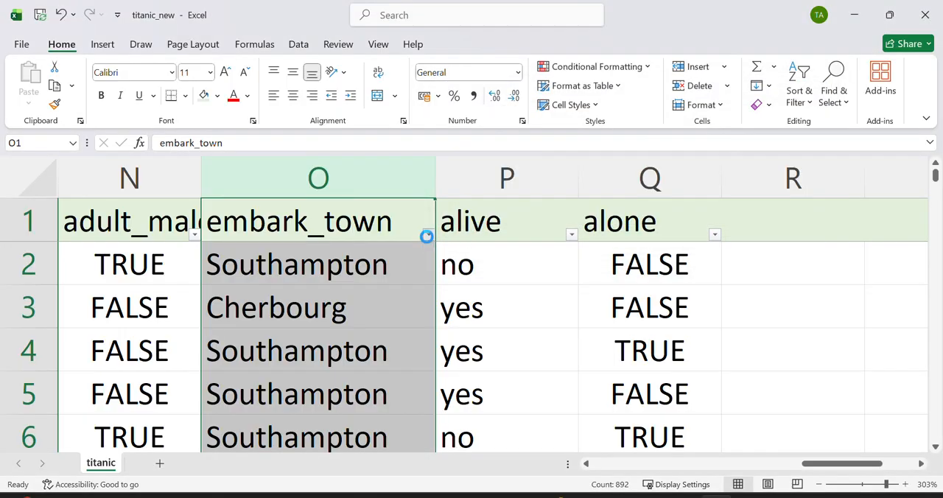
click(428, 234)
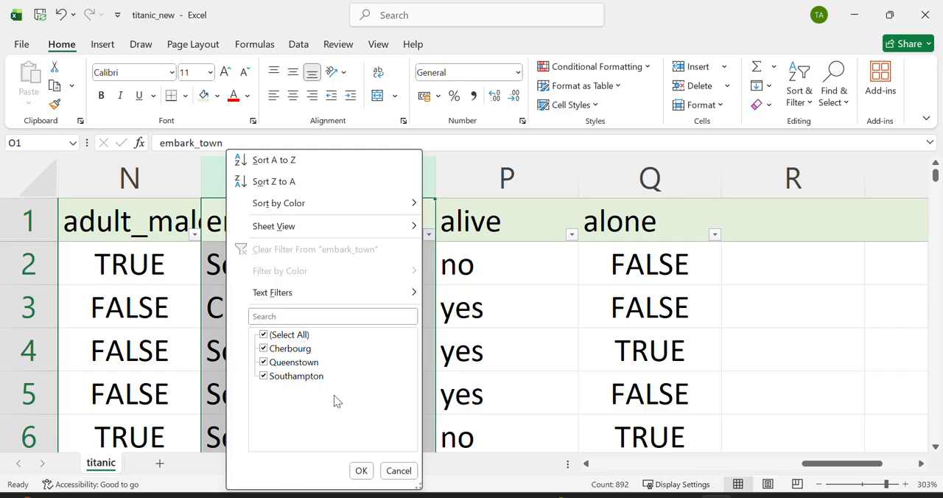
click(405, 471)
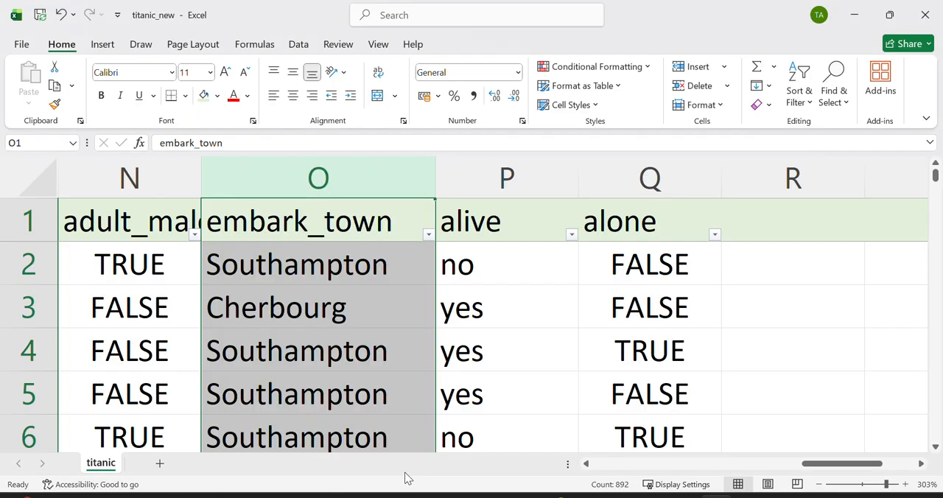
Step: Insert a new column between alive and alone and enter the header Alive in Q1
click(528, 353)
scroll(530, 351, right, 2)
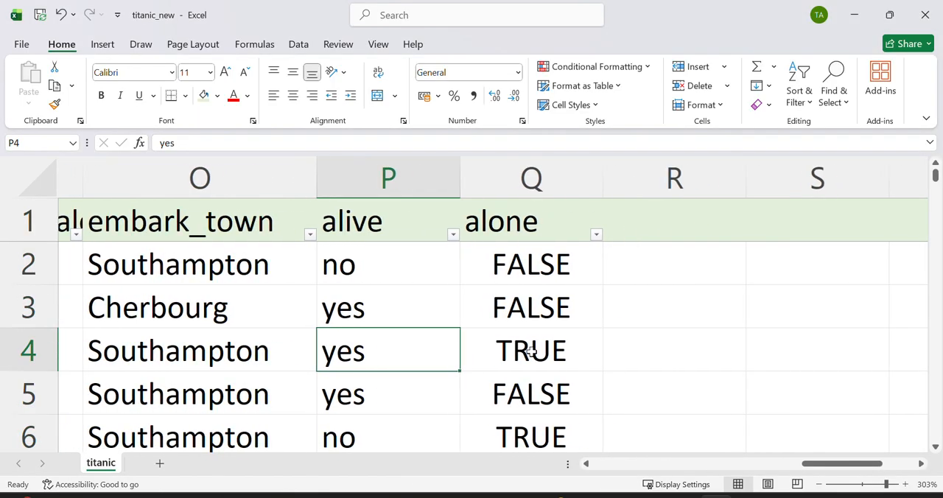
click(498, 180)
right_click(501, 190)
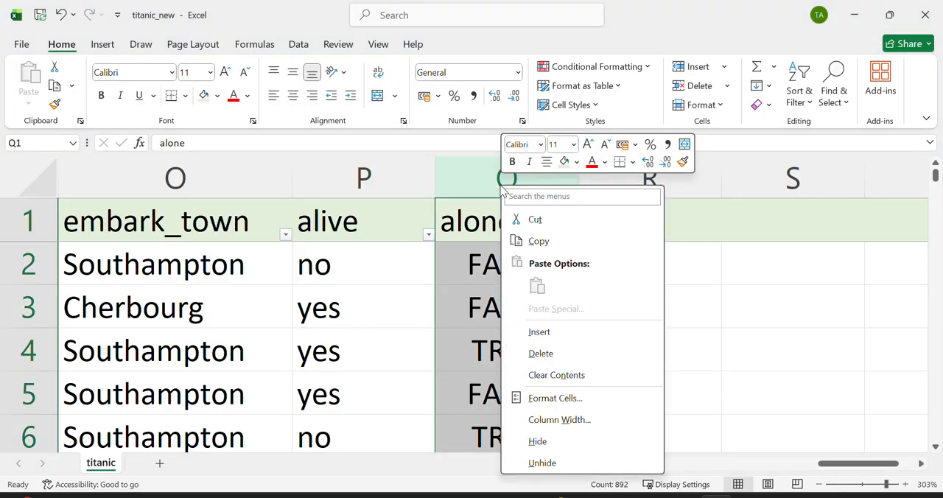
click(538, 332)
click(510, 226)
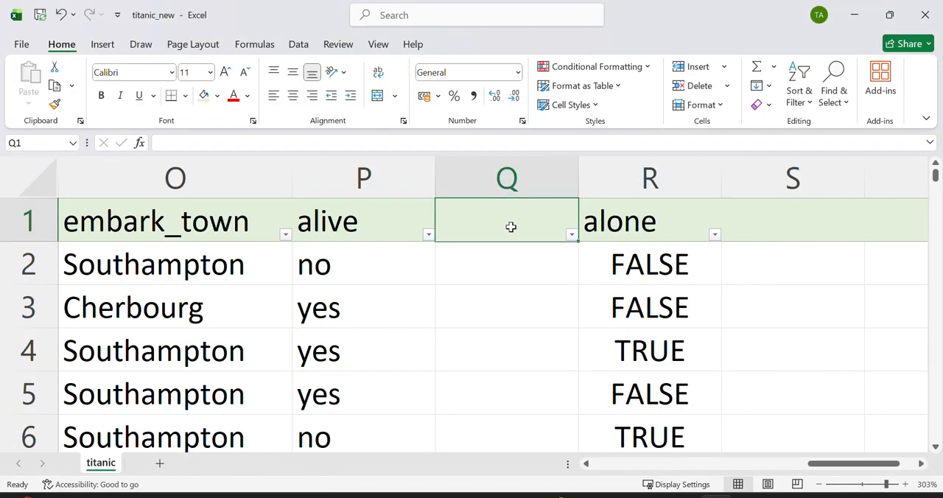
text(Alive)
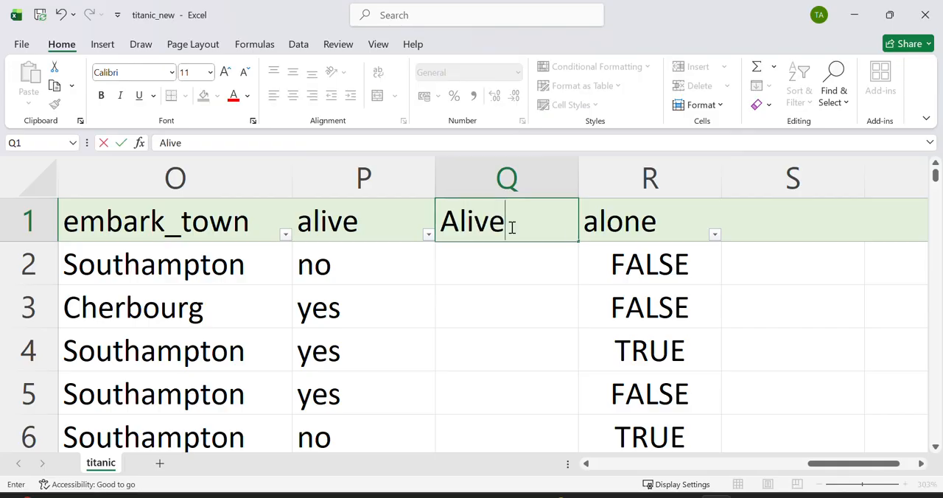
Step: Enter =PROPER(P2) in cell Q2 and fill the formula down the whole Alive column
click(499, 254)
text(=)
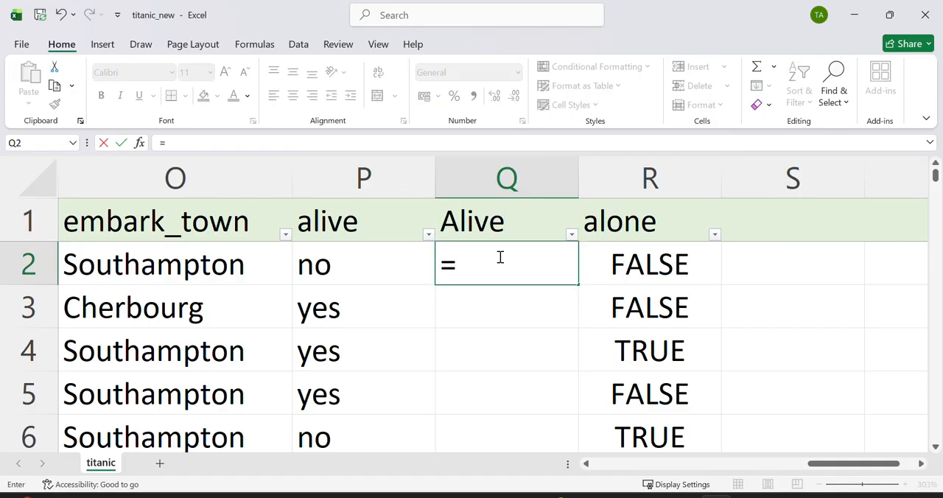
text(prop)
key(Tab)
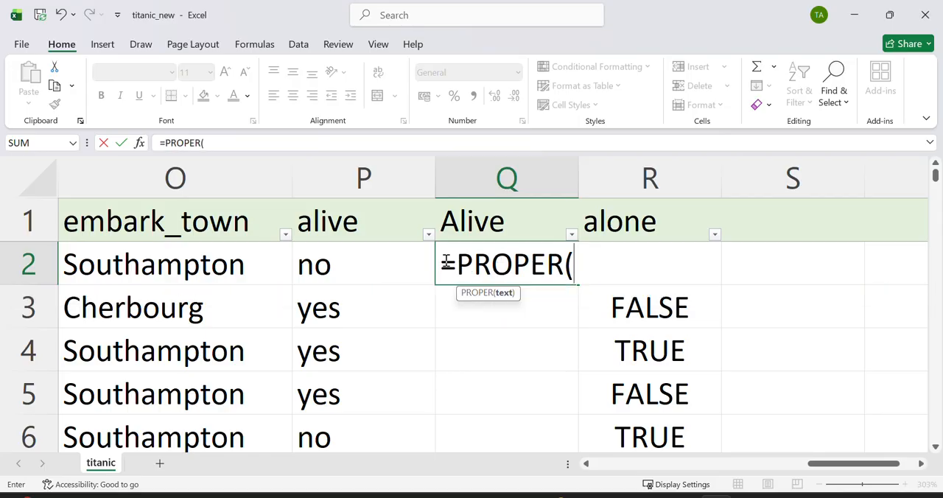
click(397, 263)
key(Return)
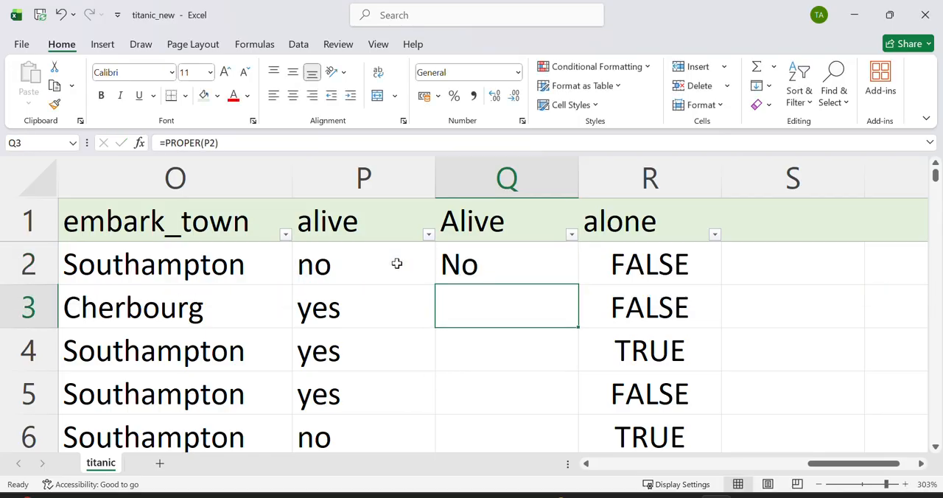
click(475, 267)
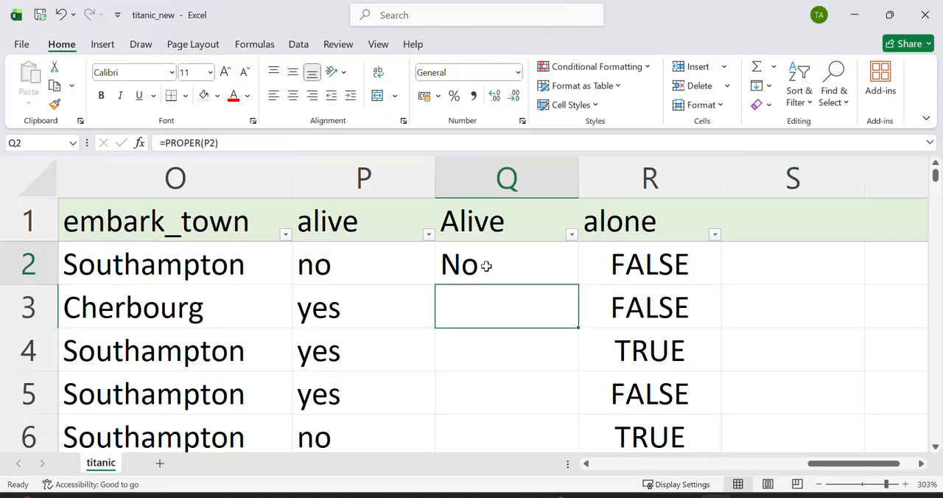
double_click(578, 284)
Step: Check the alone column's filter list for blanks without applying a filter
scroll(631, 300, right, 2)
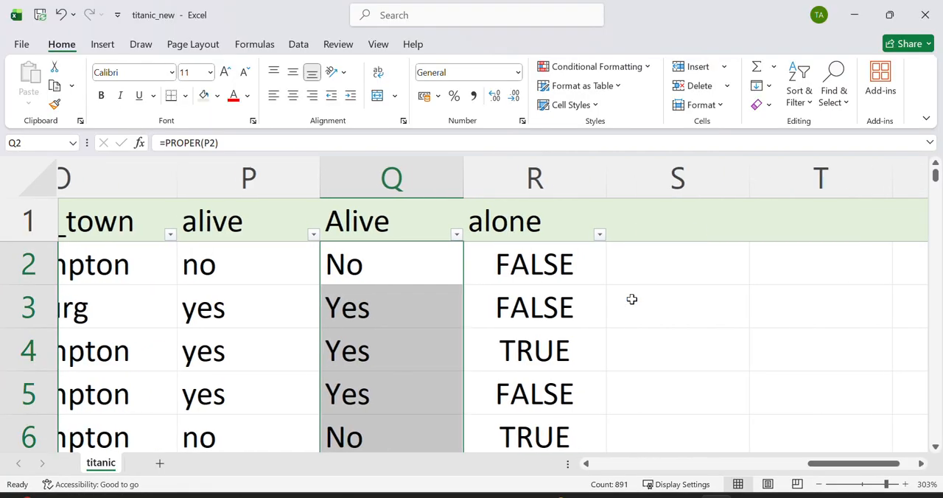
click(481, 236)
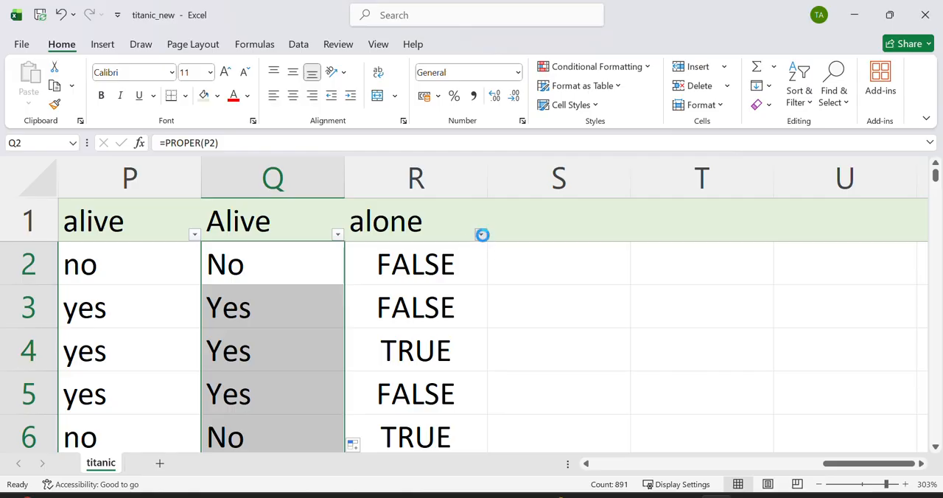
click(604, 339)
Step: Save the titanic_new workbook with the cleaned columns
click(277, 362)
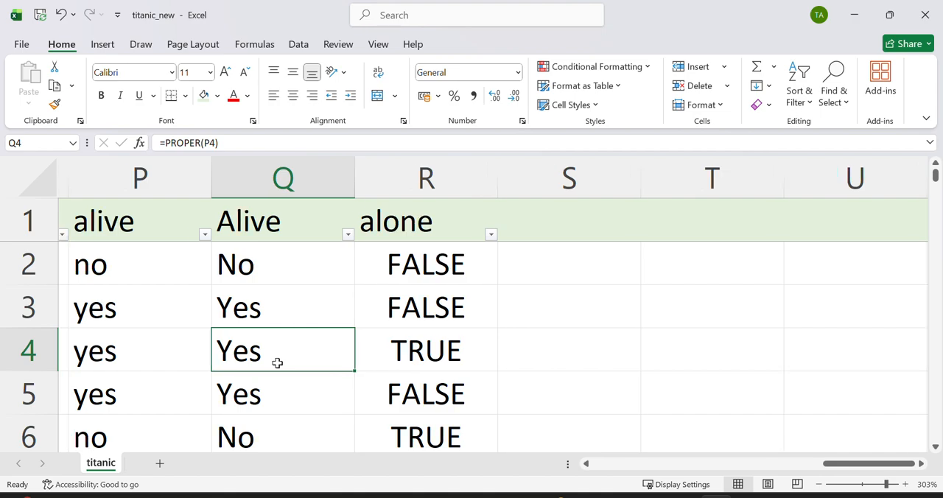
scroll(277, 363, left, 10)
scroll(277, 363, left, 1)
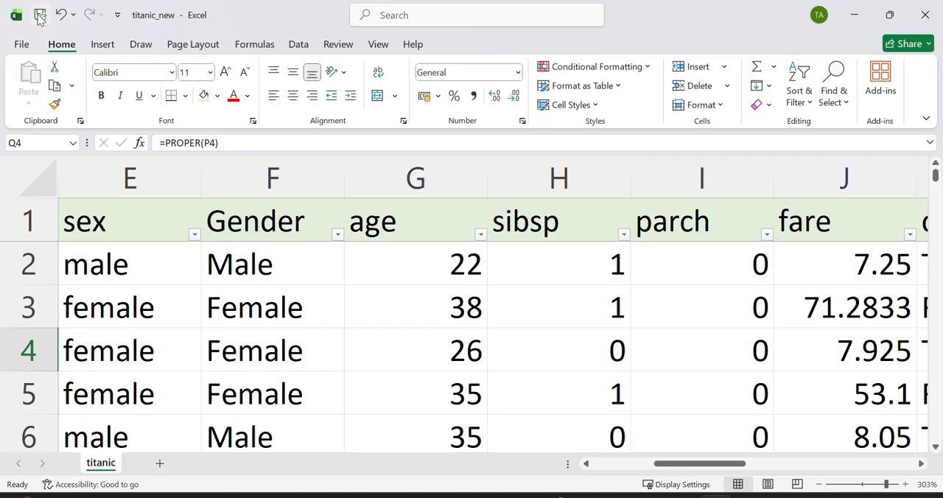
click(41, 16)
click(40, 14)
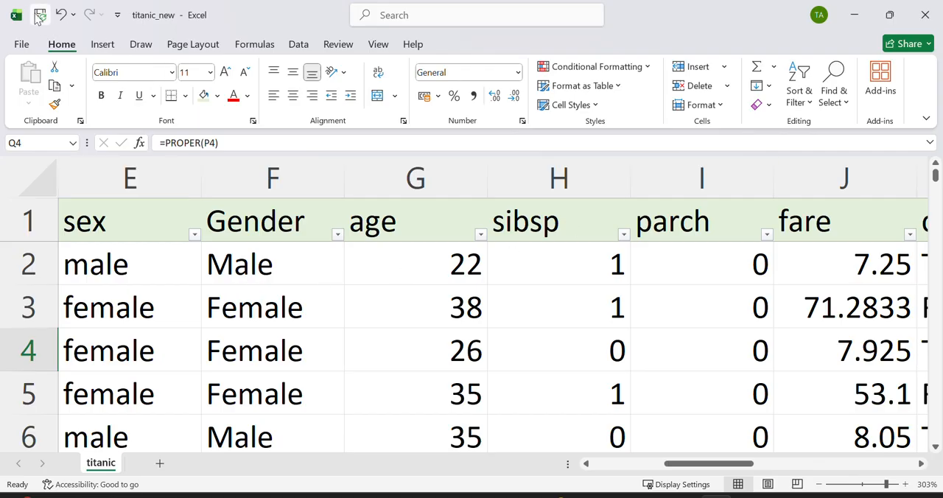
Step: Add a new worksheet to the workbook and name it "clean data"
click(194, 352)
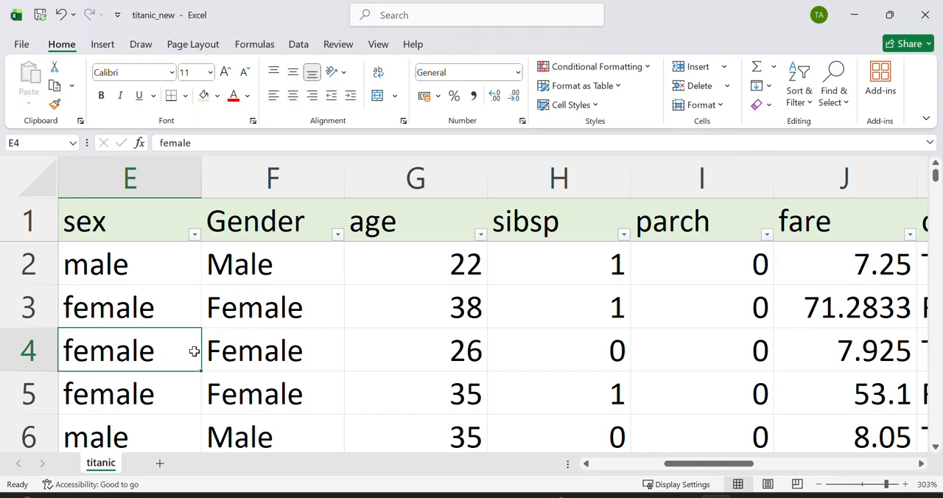
click(159, 463)
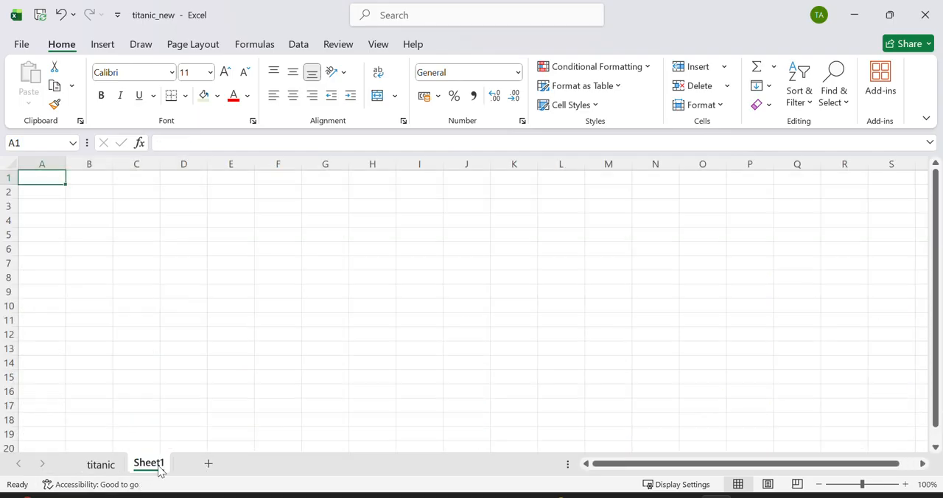
double_click(154, 464)
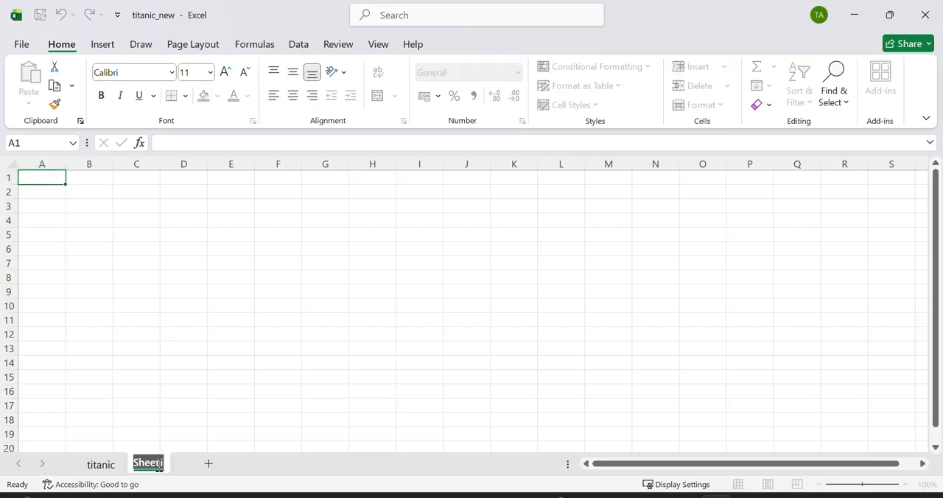
text(clean_data)
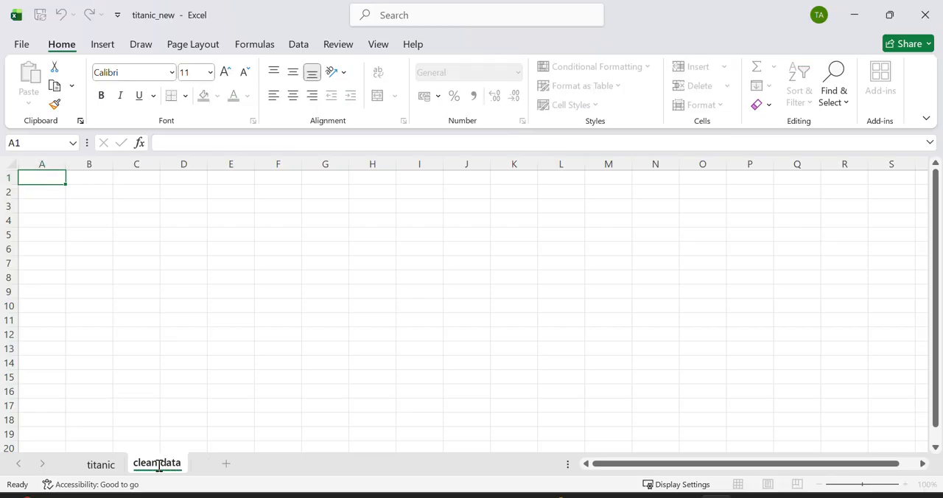
key(Return)
click(269, 393)
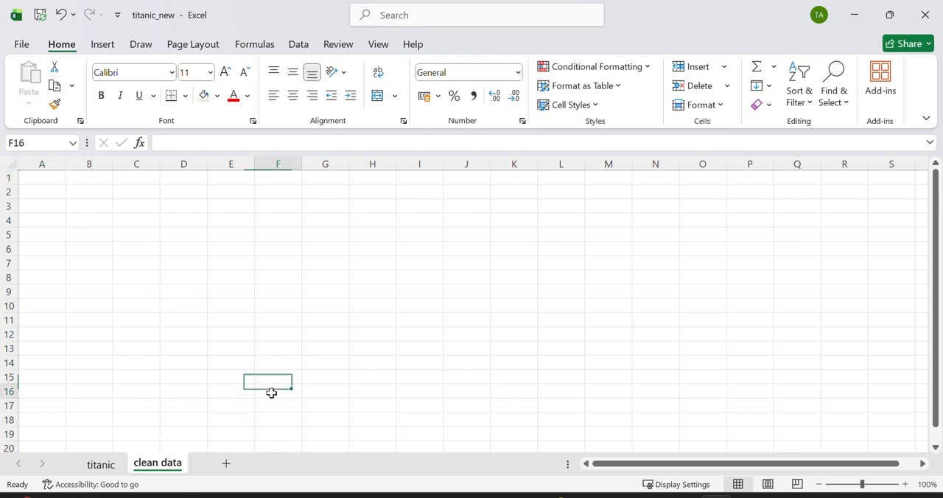
Step: Copy the entire data table on the titanic sheet
click(101, 464)
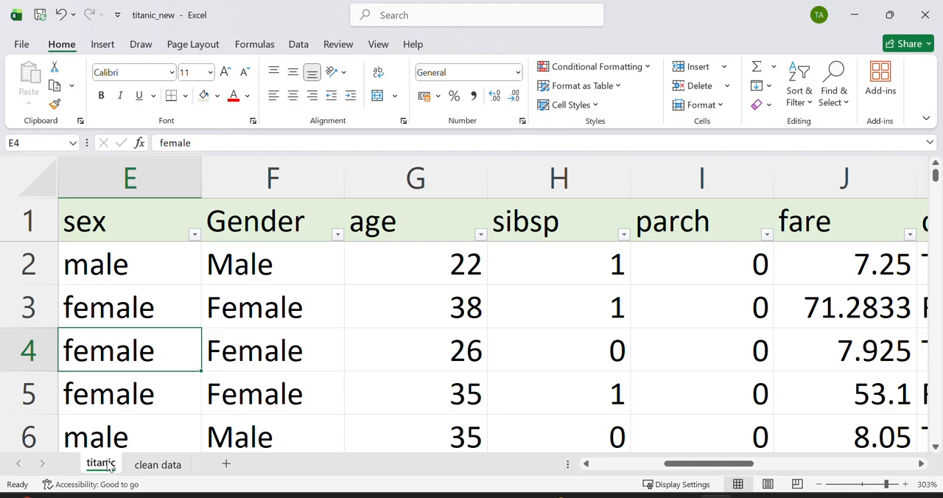
click(280, 331)
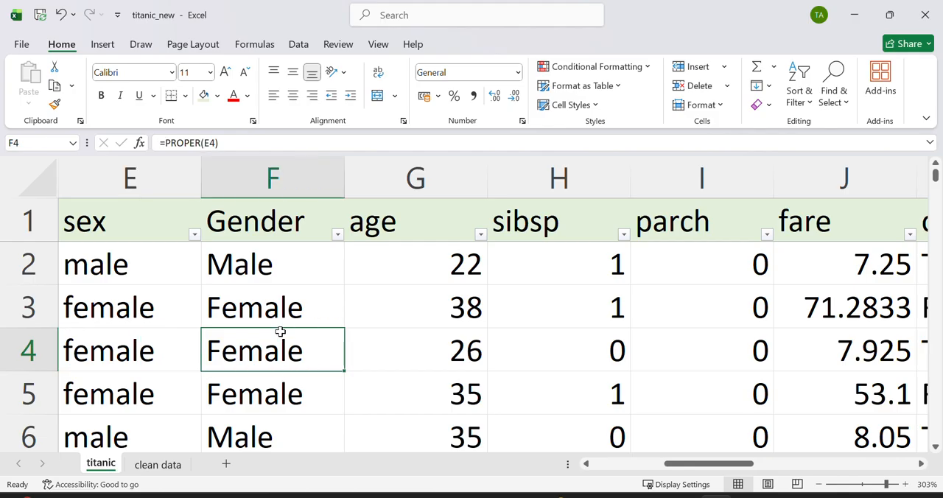
key(ctrl+a)
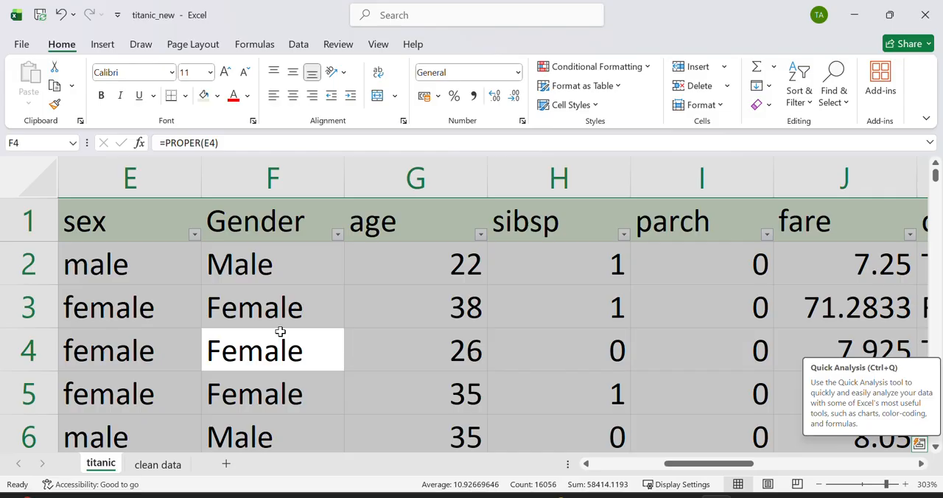
click(56, 87)
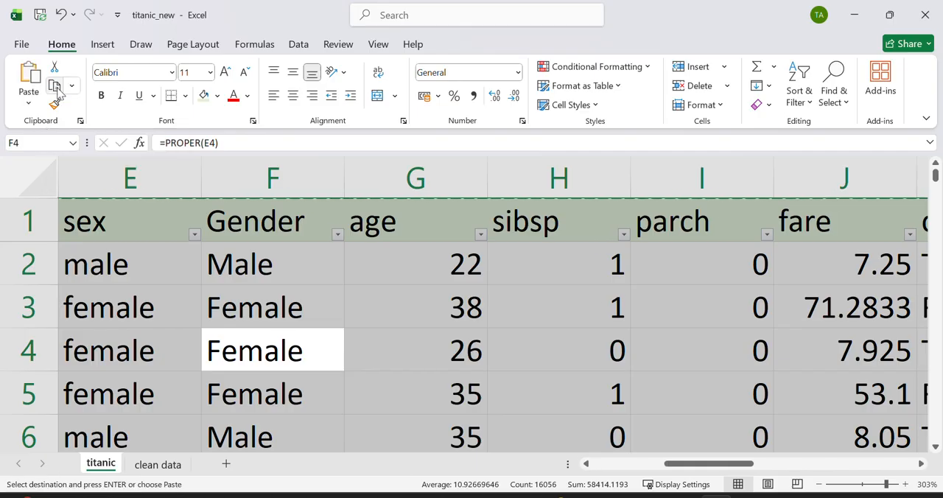
Step: Paste the copied titanic data as values only at cell A1 of the clean data sheet and inspect the pasted cells in row 2
click(157, 465)
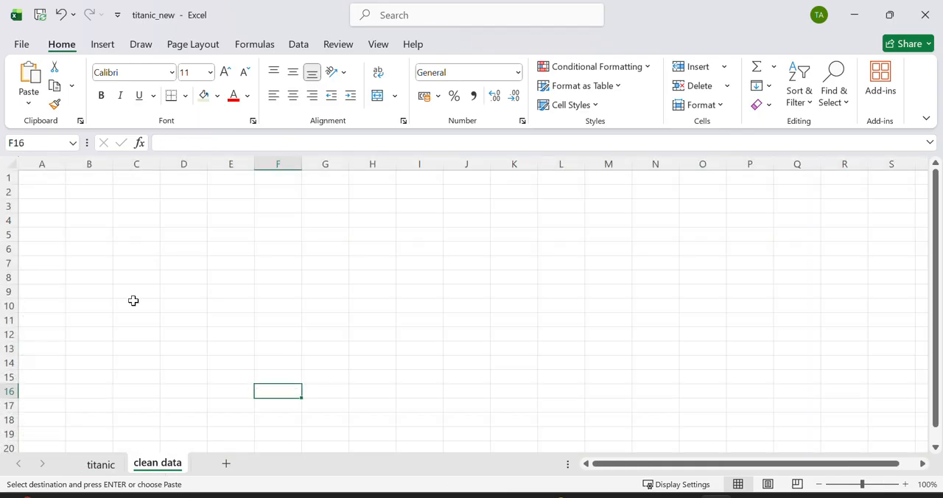
scroll(132, 301, up, 10)
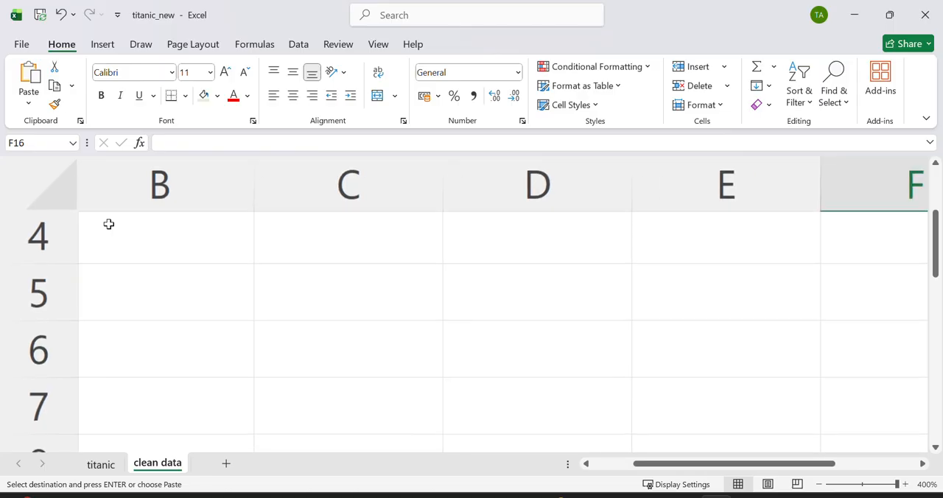
scroll(168, 295, up, 3)
scroll(168, 295, left, 2)
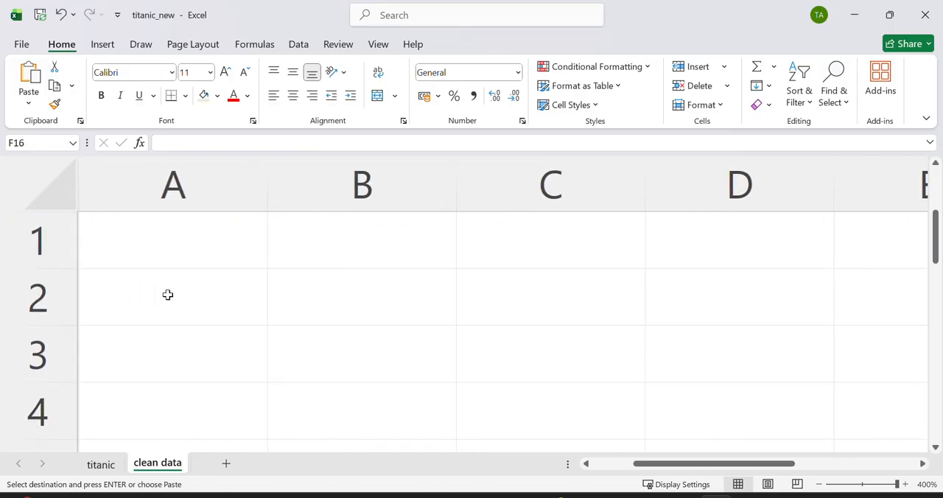
click(168, 249)
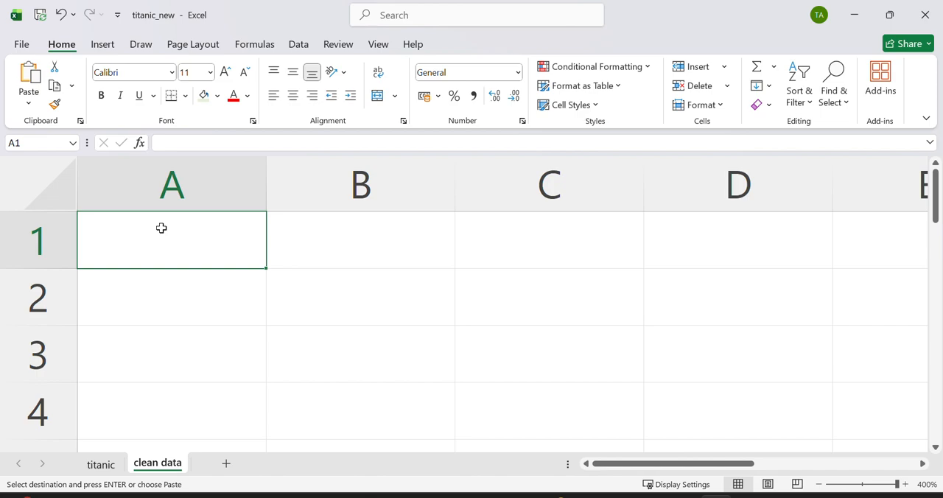
click(35, 108)
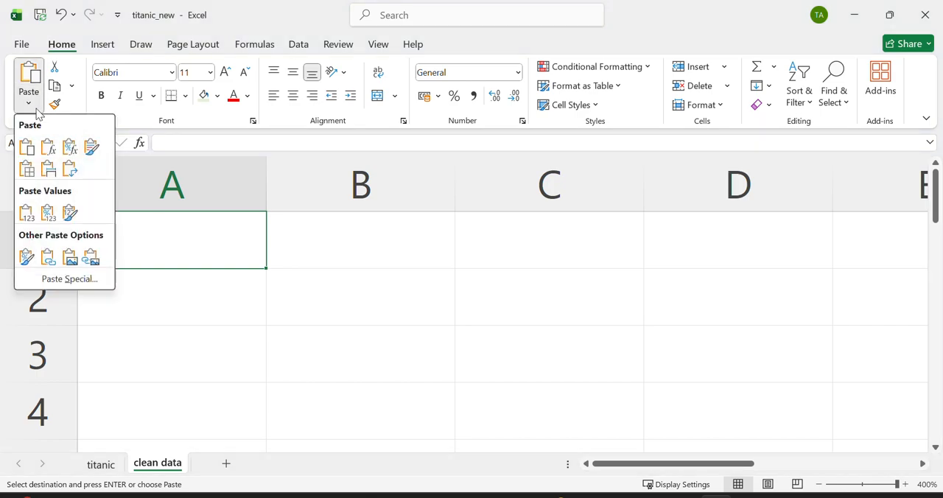
click(26, 213)
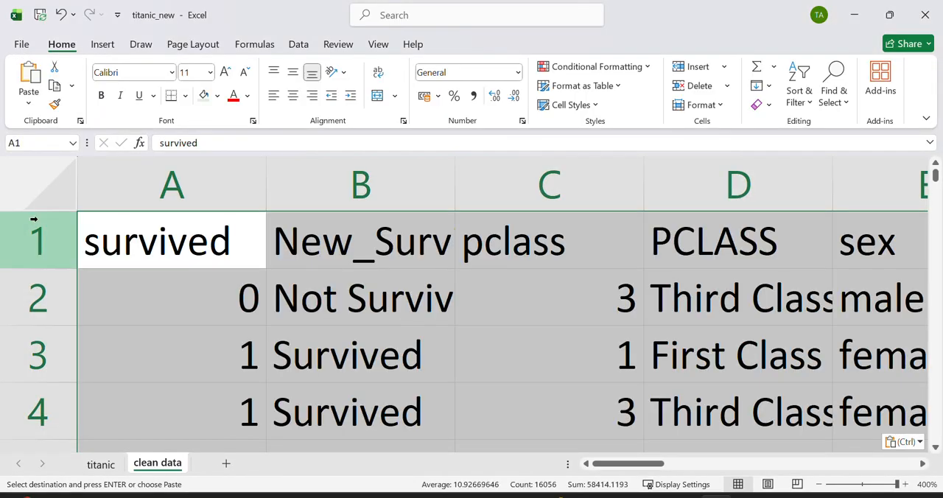
click(321, 310)
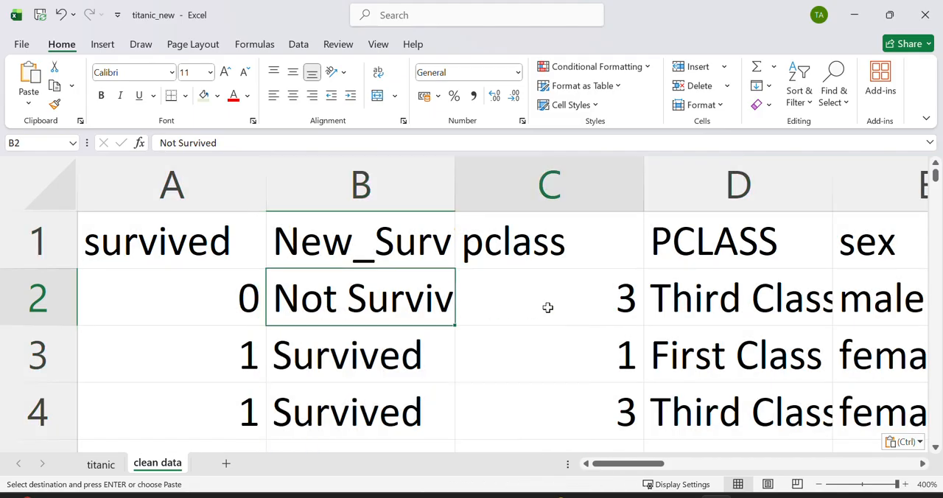
click(547, 307)
scroll(687, 313, right, 3)
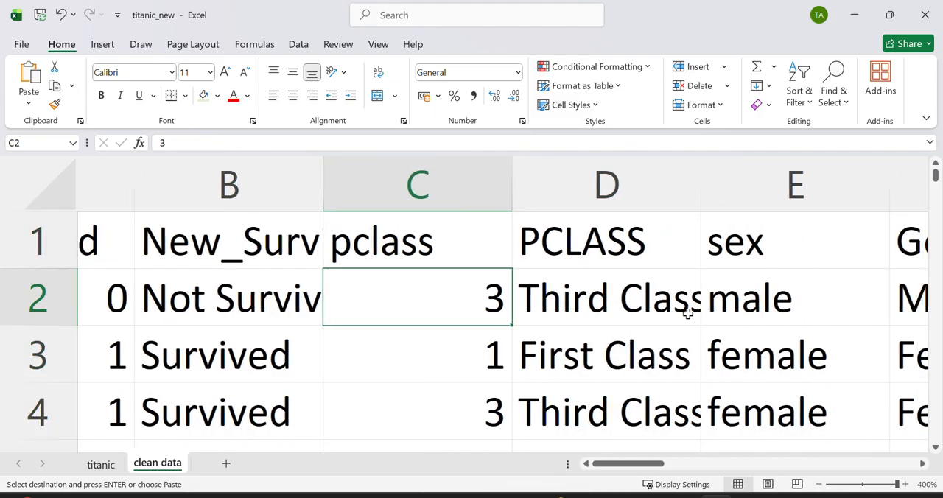
click(687, 313)
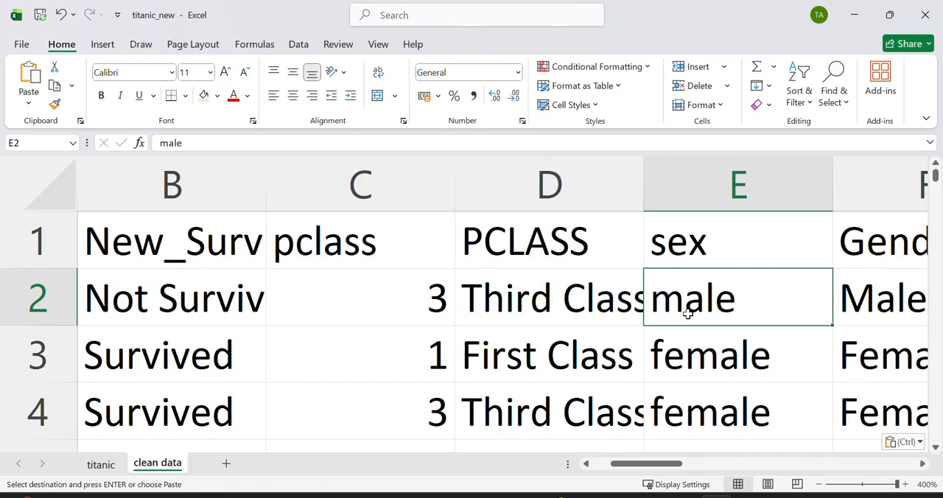
Step: Convert the pasted data range $A$1:$R$892 on the clean data sheet into a table with headers and save the workbook
click(364, 298)
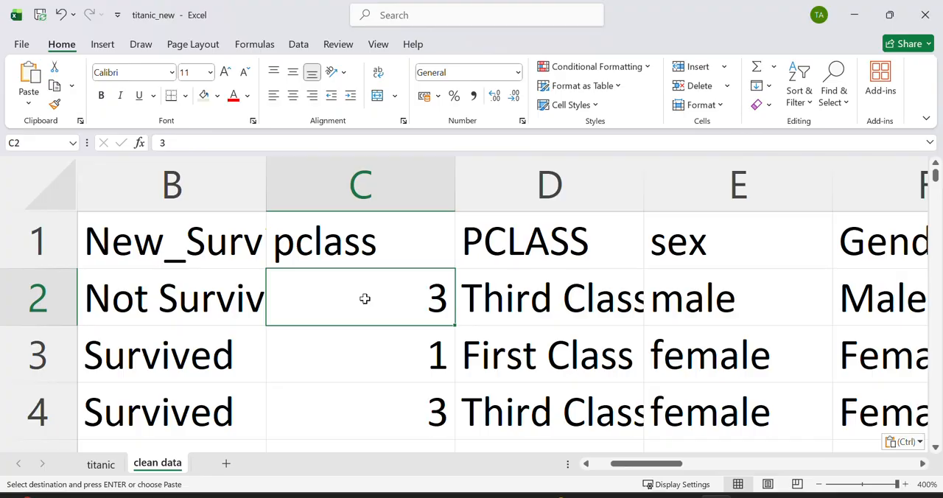
key(ctrl+a)
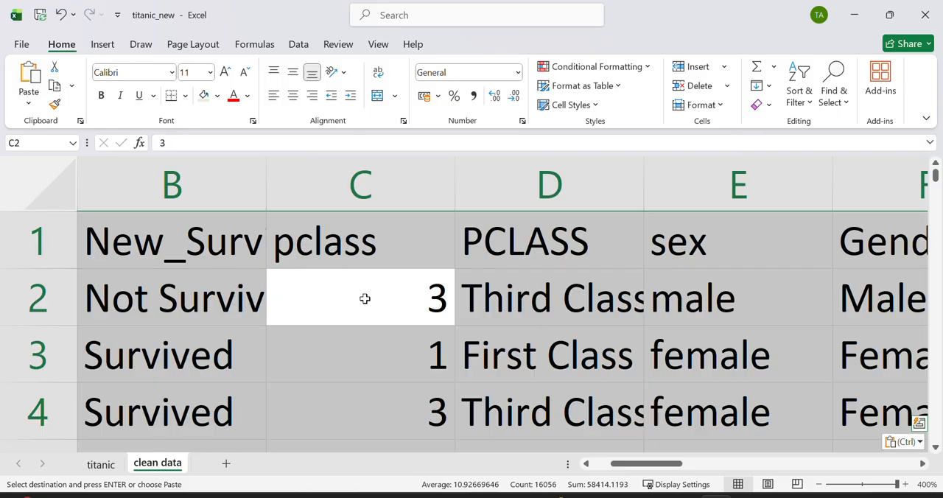
key(ctrl+t)
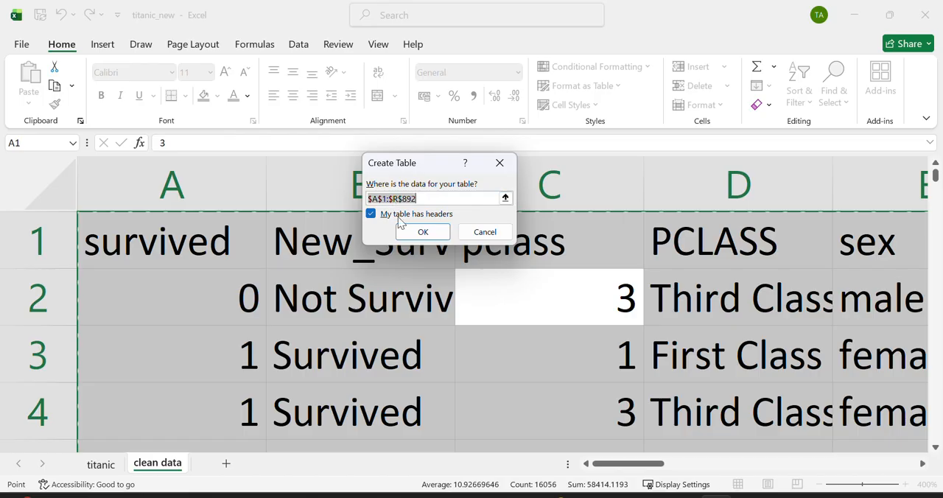
click(422, 232)
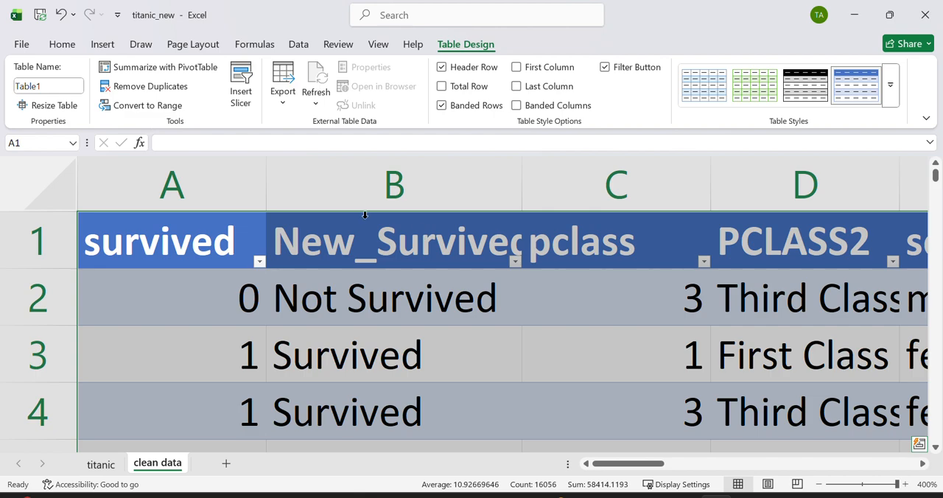
click(41, 15)
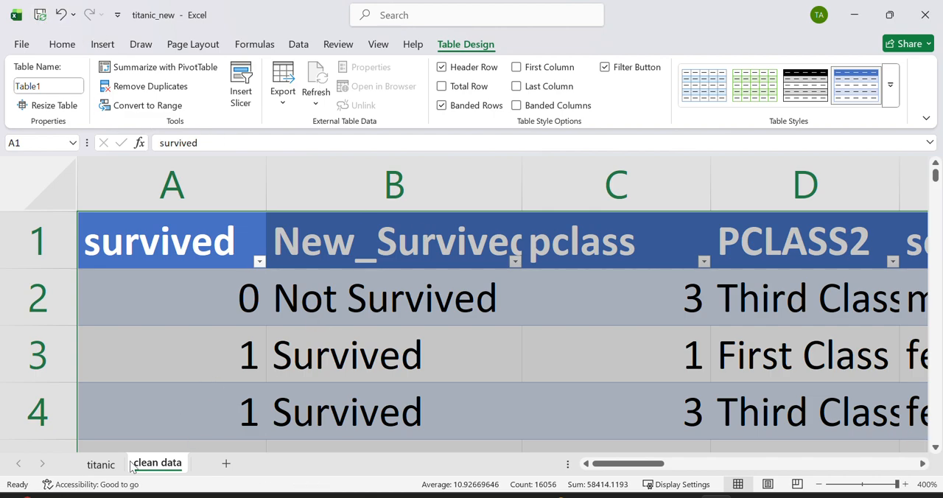
Step: Compare the titanic sheet with the clean data sheet and add a new blank worksheet after clean data
click(101, 464)
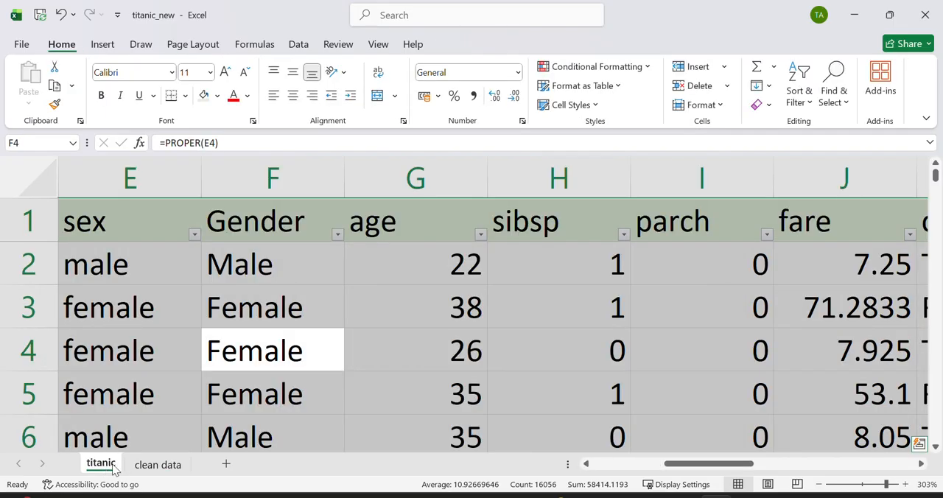
click(151, 471)
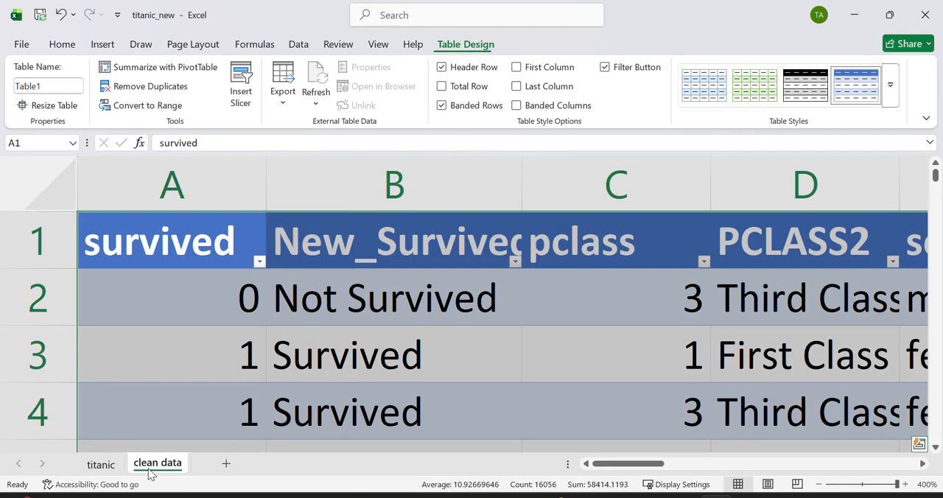
click(226, 463)
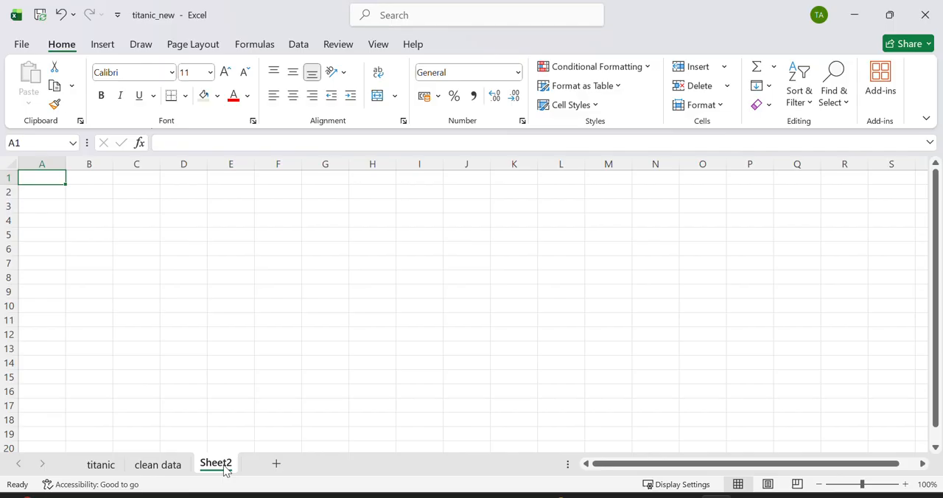
Step: Rename the new blank worksheet as Pivot Table
double_click(224, 466)
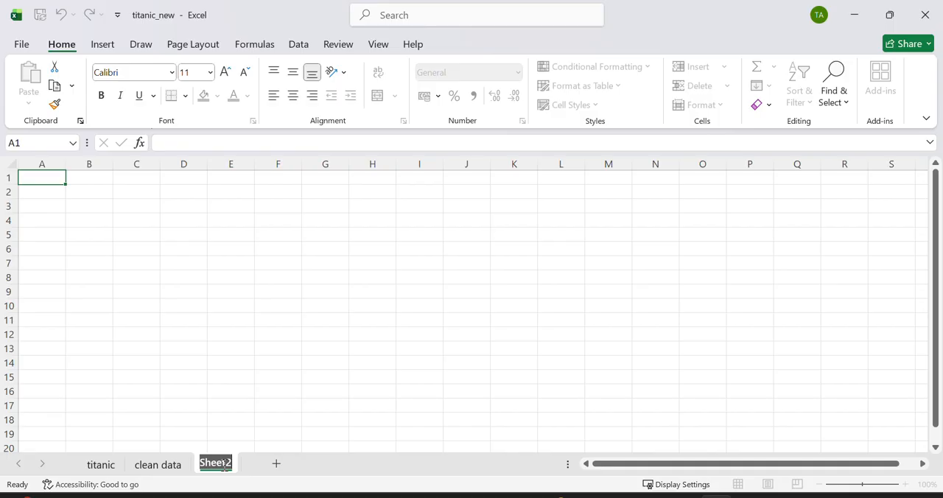
key(BackSpace)
text(Pivot T)
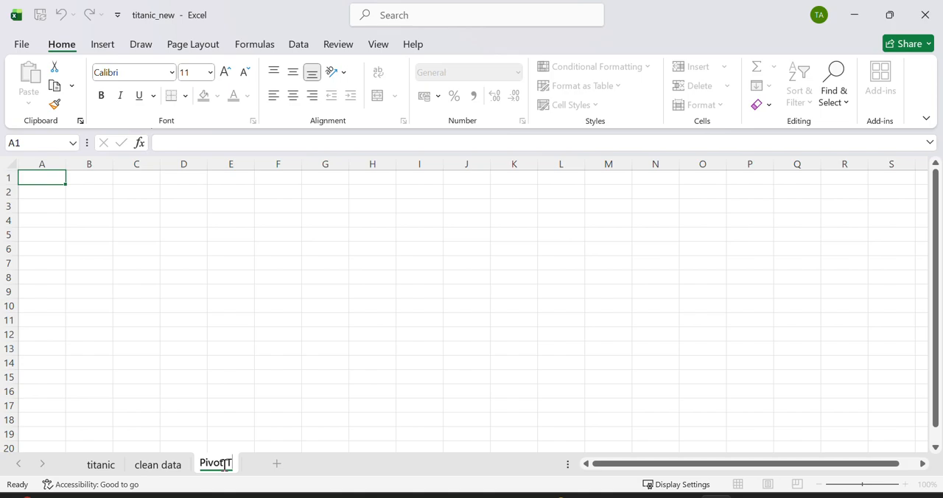
text(able)
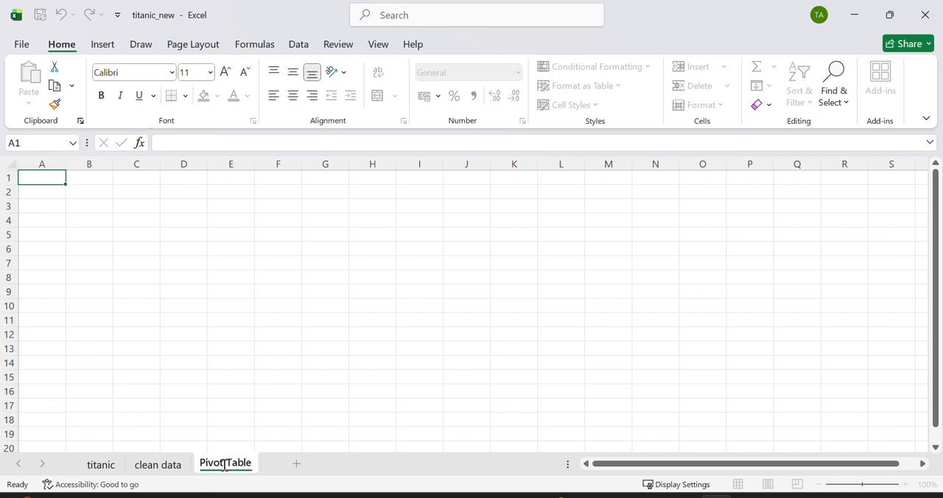
key(Return)
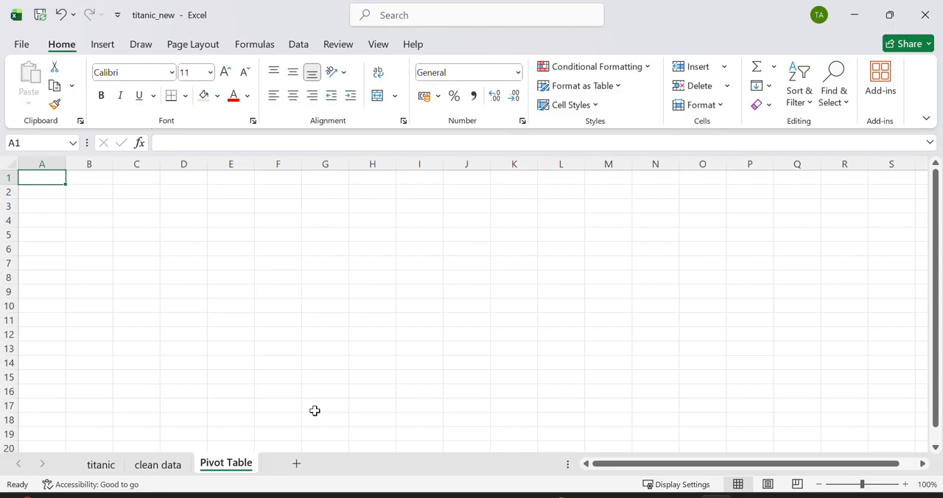
Step: Enter the heading "QU 1- Total Passenger" in cell A1 of the Pivot Table sheet
scroll(91, 238, up, 8)
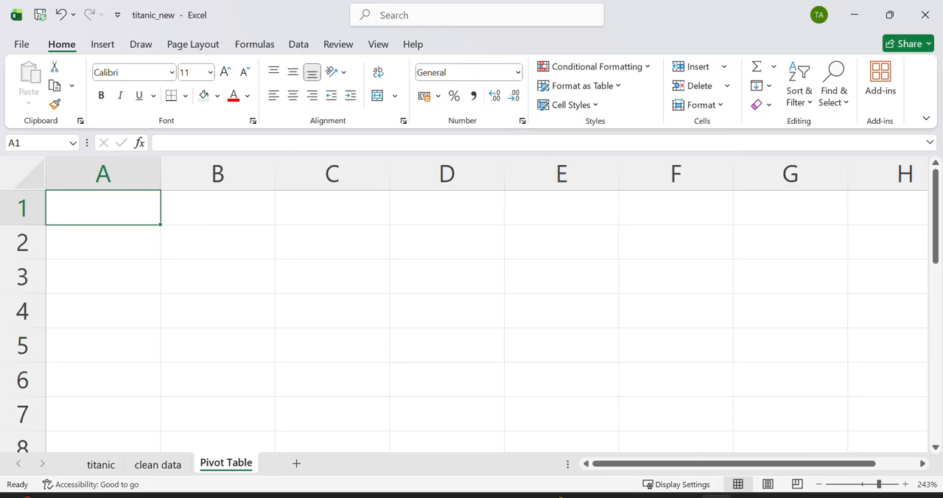
scroll(136, 241, up, 10)
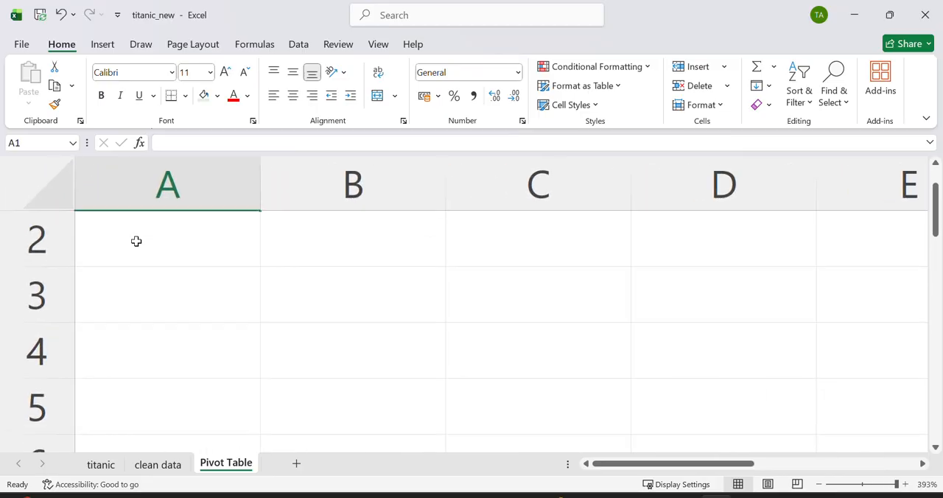
scroll(136, 241, up, 1)
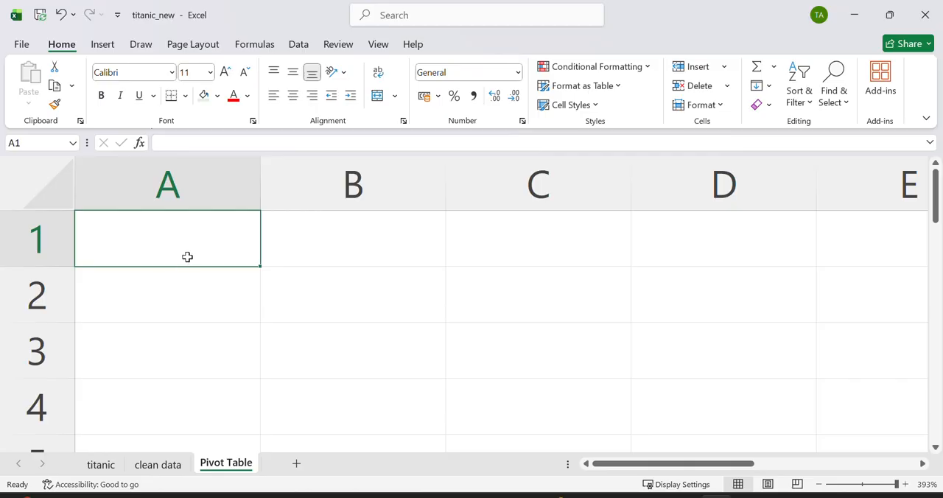
double_click(187, 257)
text(QU 1)
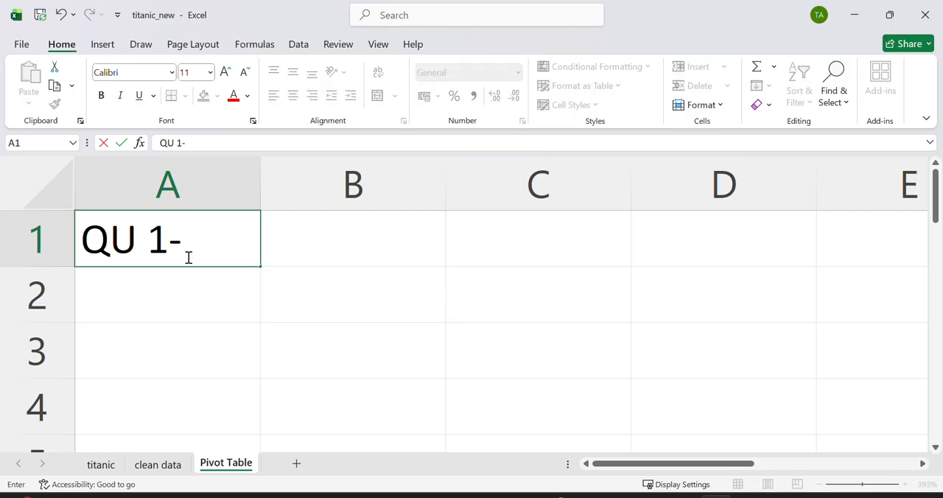
text(- To)
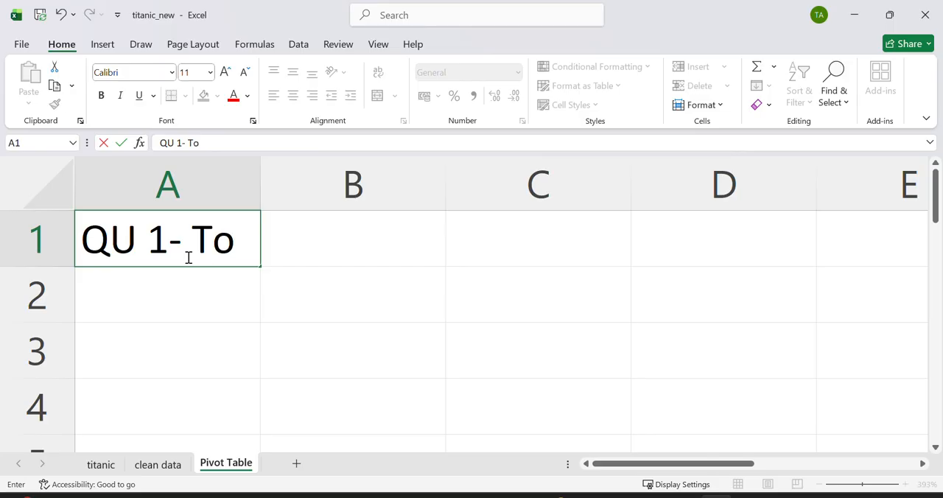
text(tal Passenger)
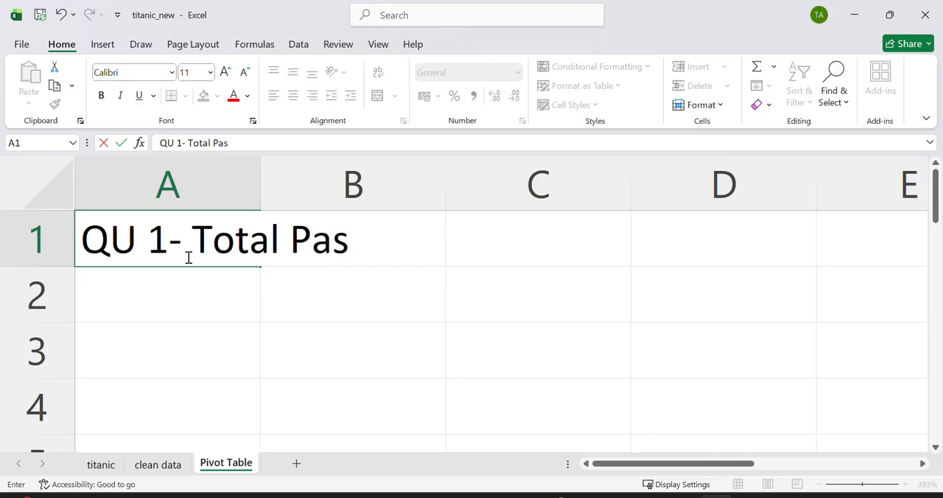
Step: Insert a PivotTable at cell A3 of the Pivot Table sheet, using Table1 on the clean data sheet as its source
click(217, 347)
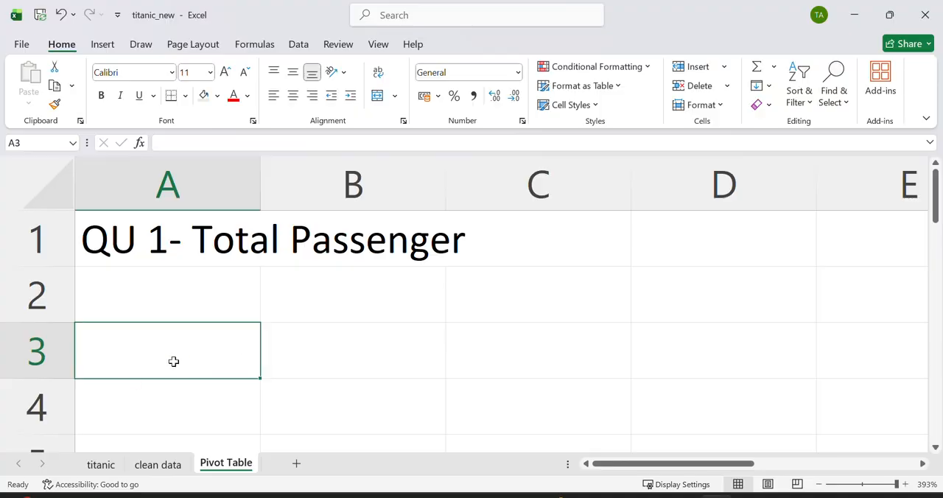
click(105, 45)
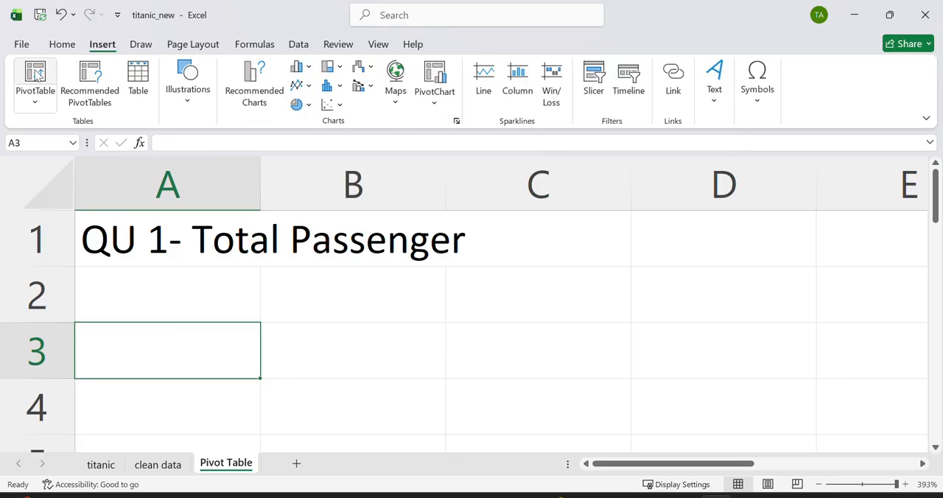
click(36, 74)
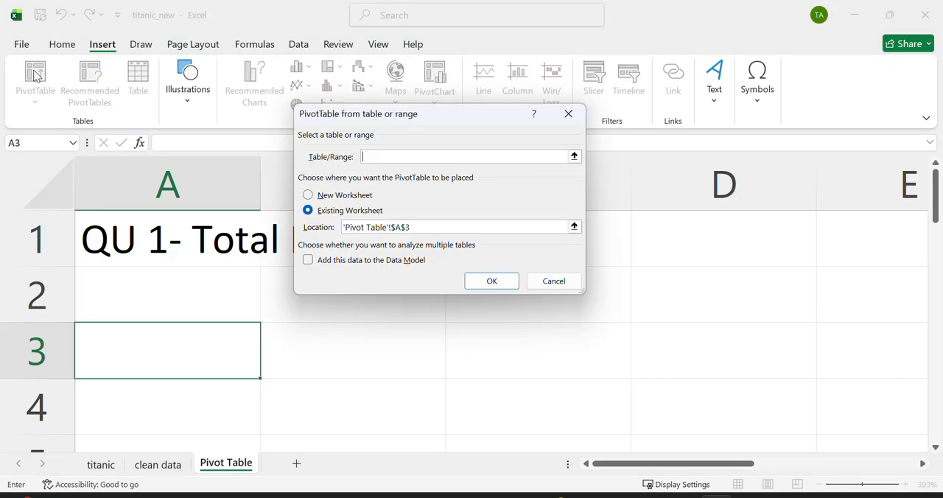
click(571, 116)
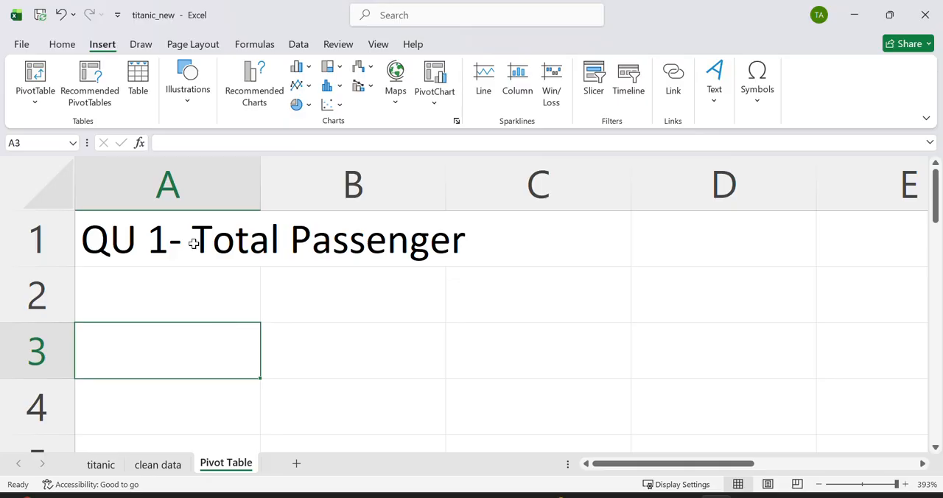
click(40, 71)
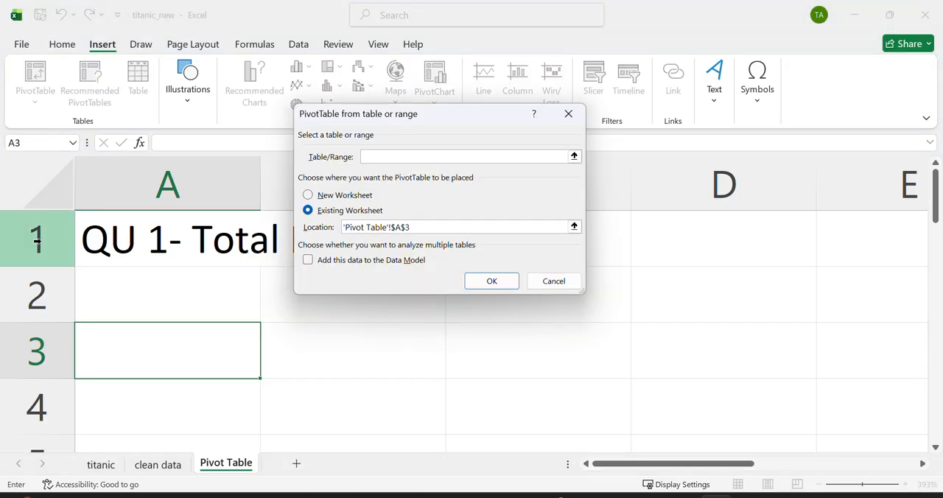
click(160, 472)
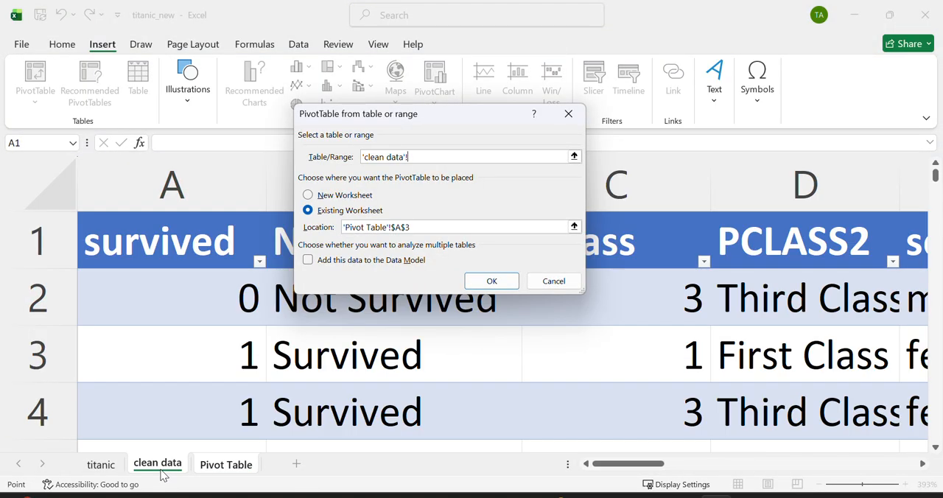
key(ctrl+a)
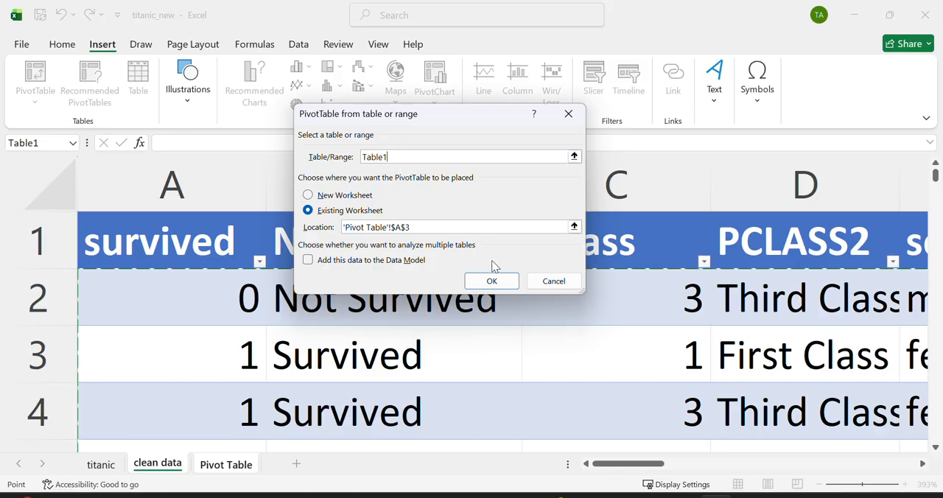
click(494, 282)
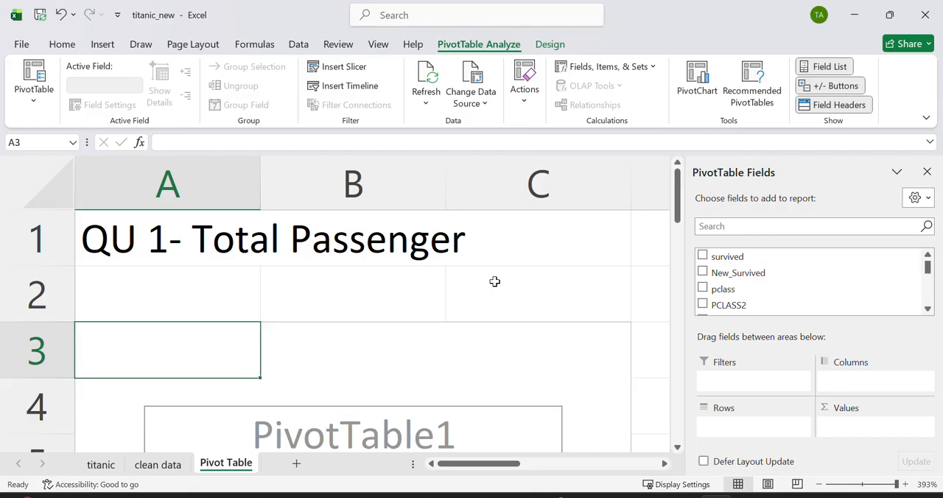
Step: Try the survived and New_Survived fields in the PivotTable one after the other, removing each again
click(726, 262)
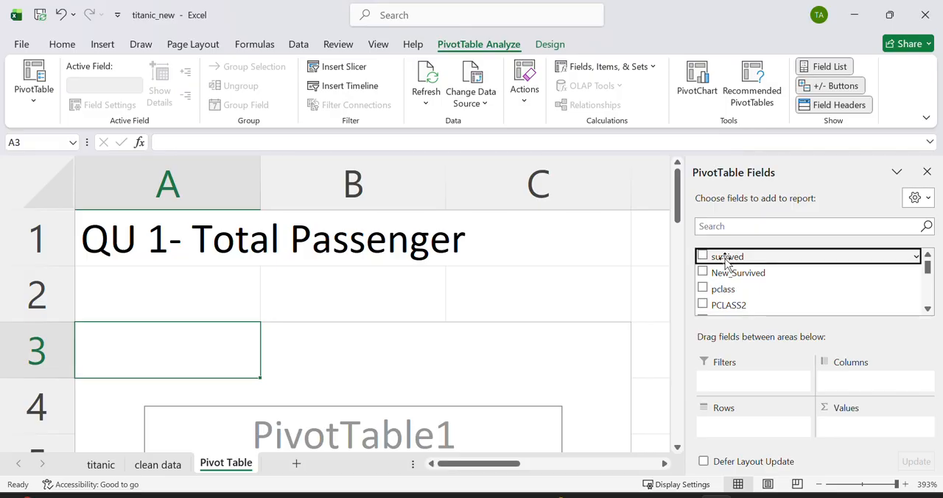
click(703, 257)
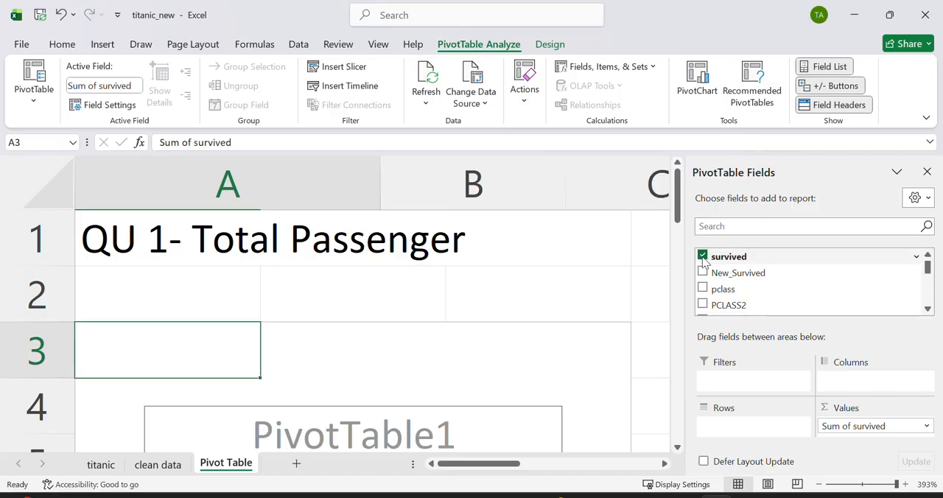
click(703, 257)
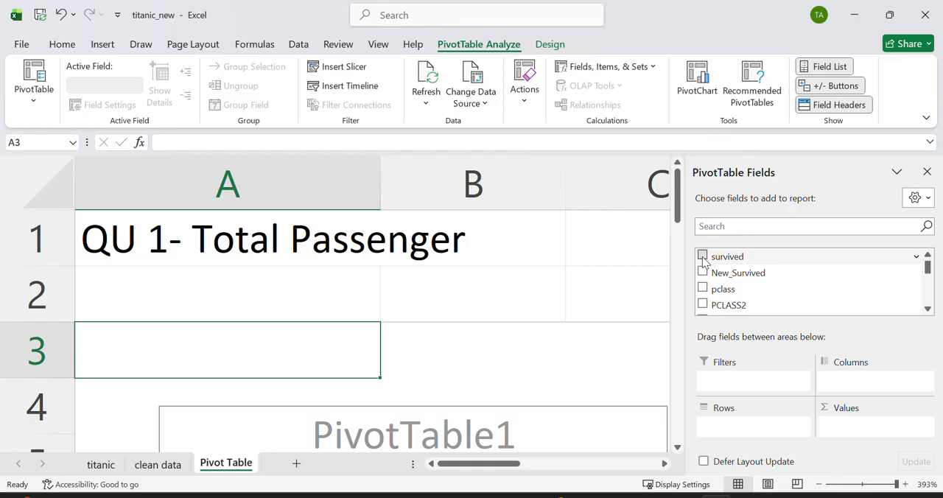
mouse_move(705, 260)
mouse_down()
mouse_move(720, 268)
mouse_move(711, 263)
mouse_up()
drag(785, 259, 790, 260)
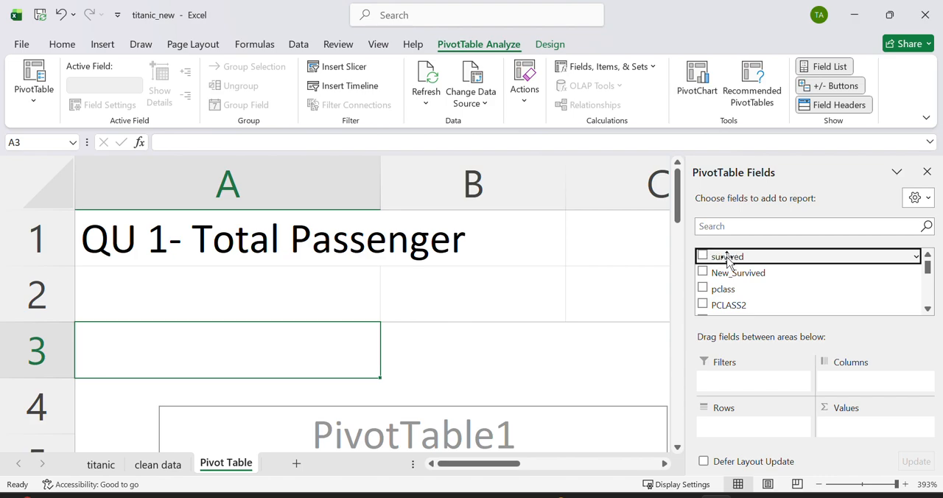
click(702, 256)
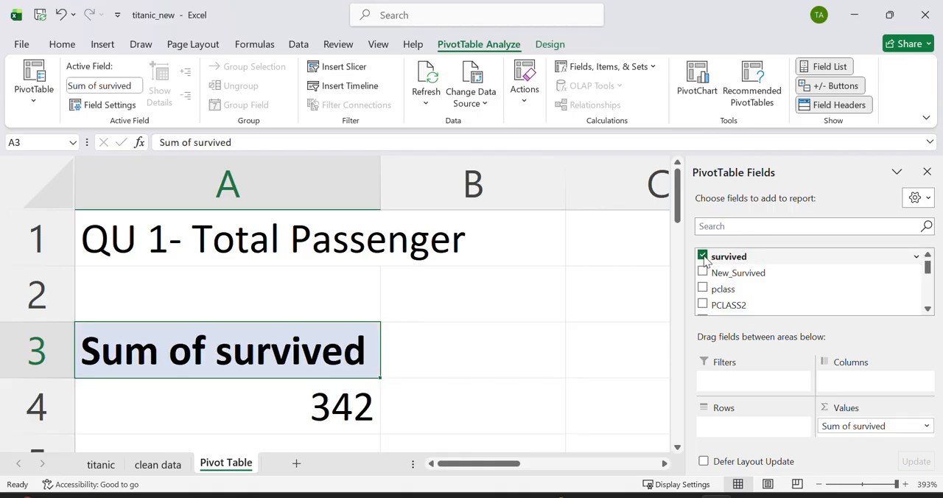
click(702, 257)
click(703, 272)
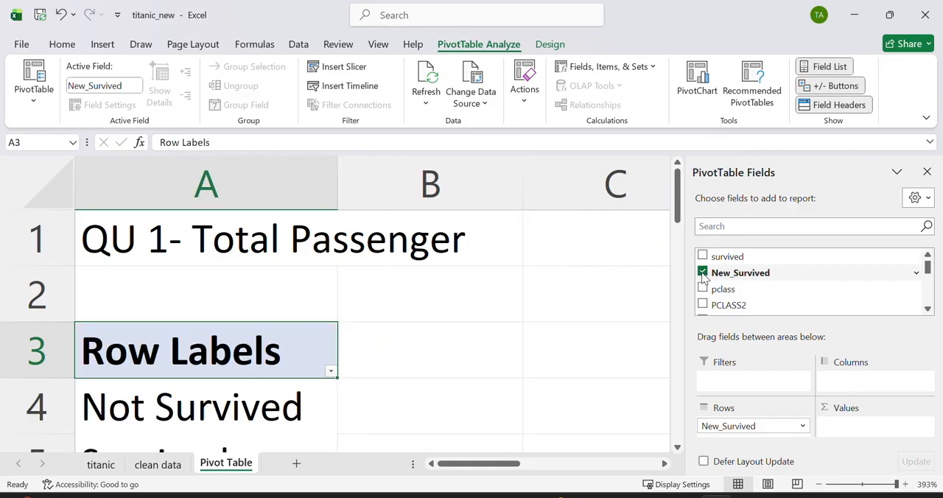
click(702, 272)
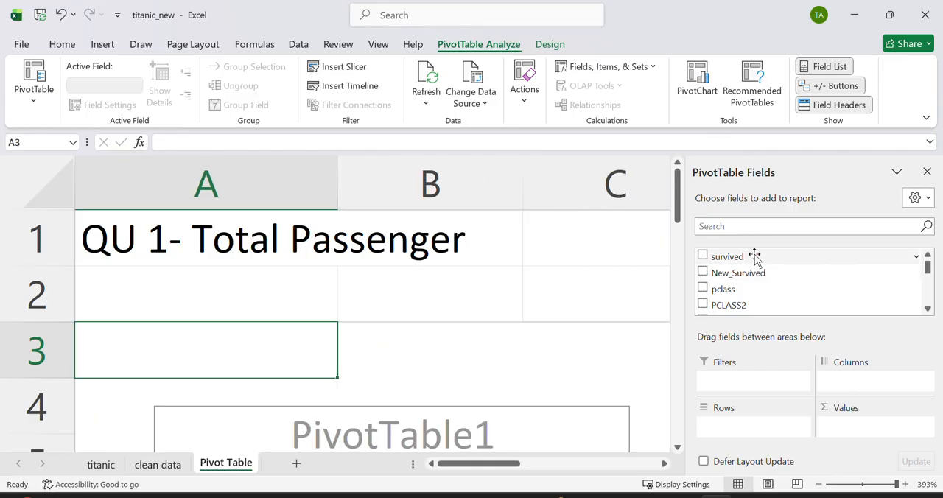
Step: Add the survived field to the PivotTable values and summarize it by Count
drag(754, 255, 873, 431)
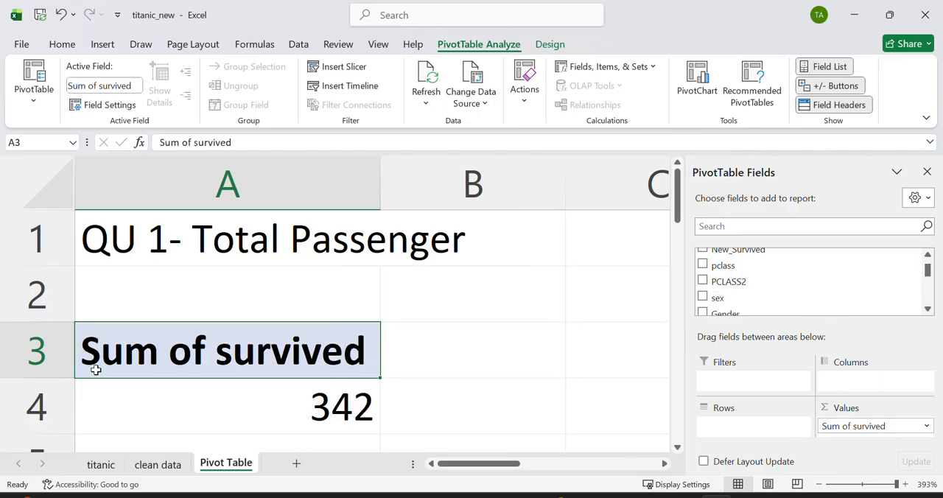
click(926, 426)
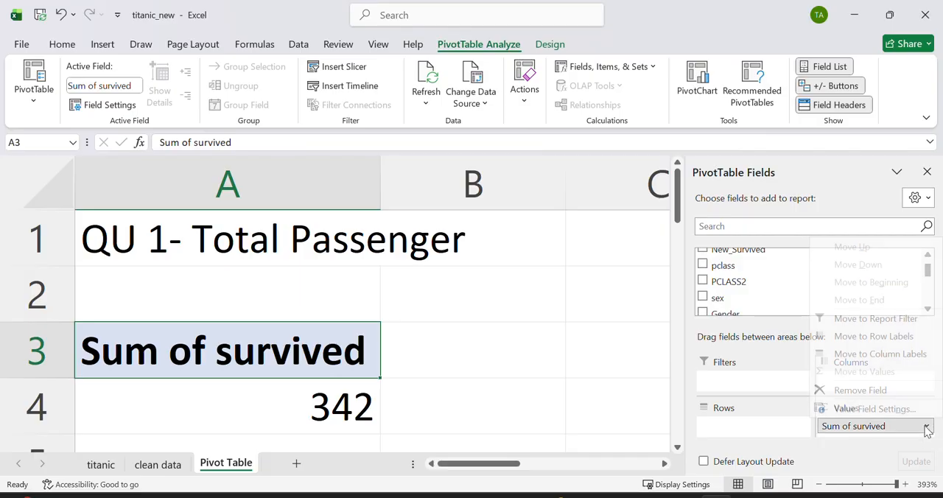
click(877, 409)
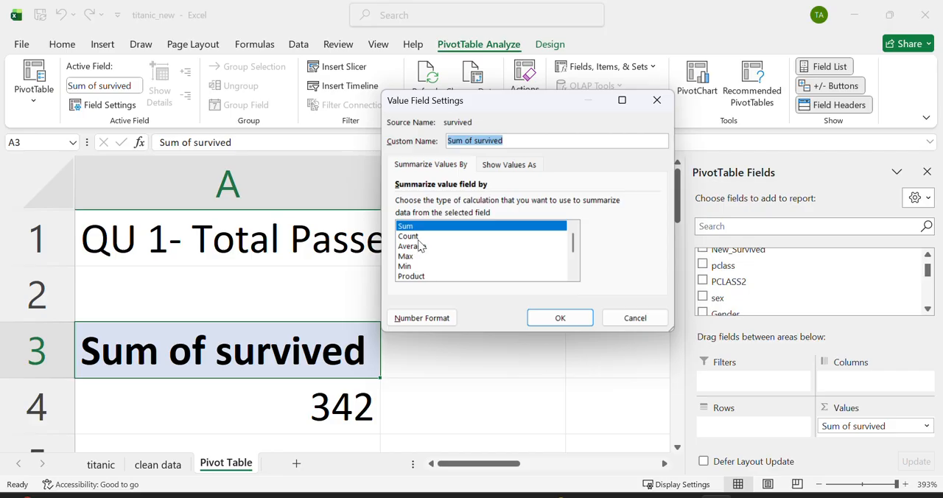
click(417, 237)
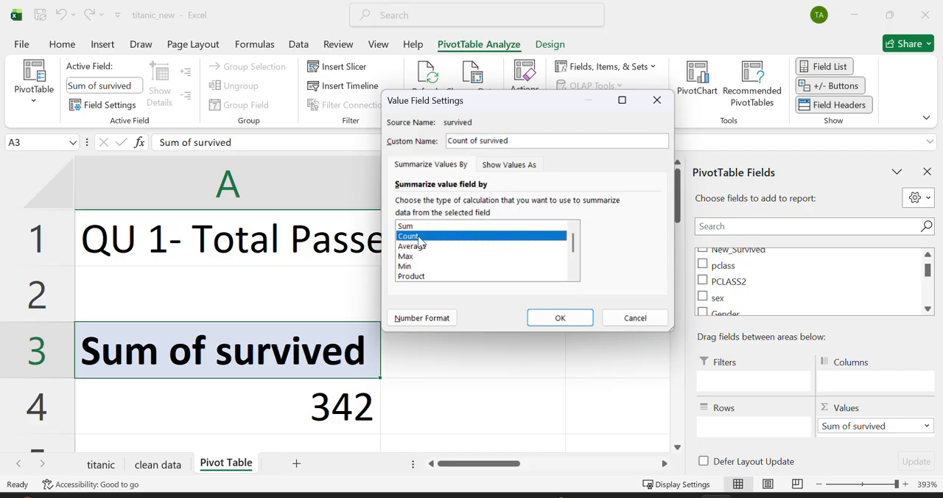
click(559, 318)
Step: Reference the PivotTable's survived count in cell B4 with the formula =GETPIVOTDATA("survived",$A$3)
scroll(492, 389, down, 1)
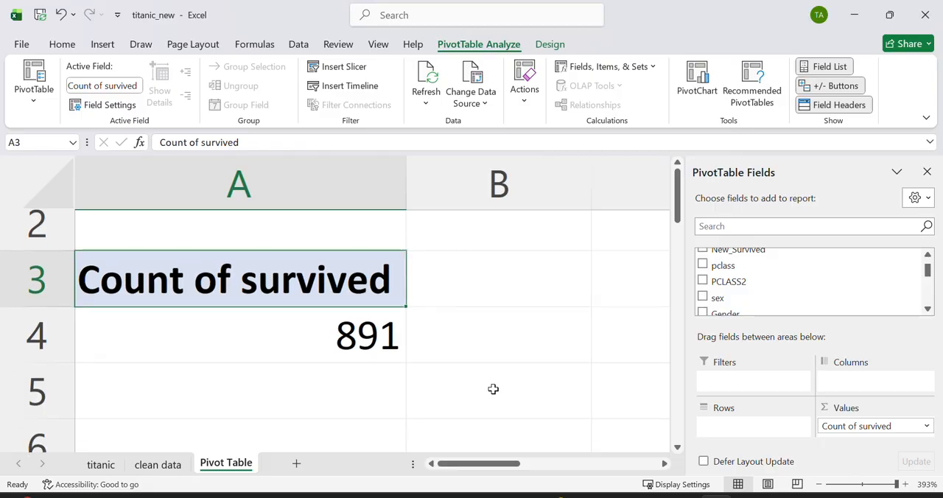
scroll(493, 389, down, 1)
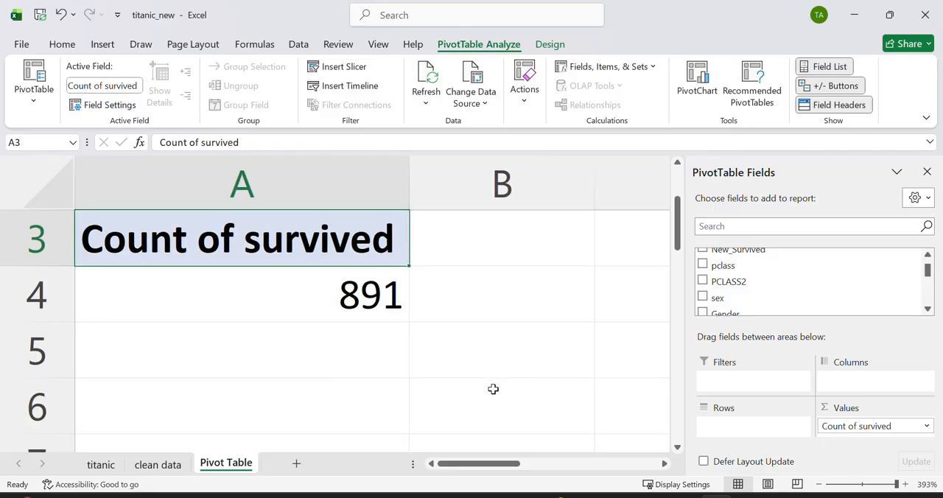
scroll(492, 389, right, 2)
scroll(493, 389, left, 2)
scroll(412, 368, right, 2)
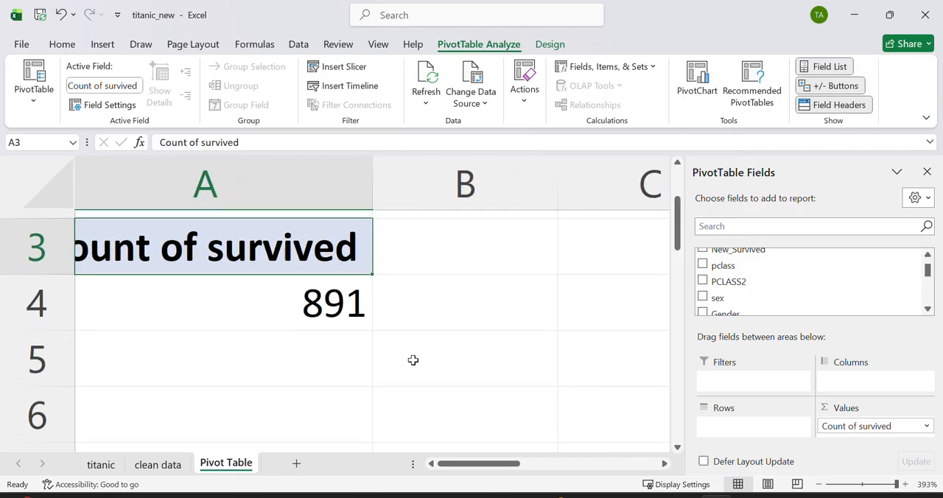
scroll(413, 365, left, 2)
click(464, 302)
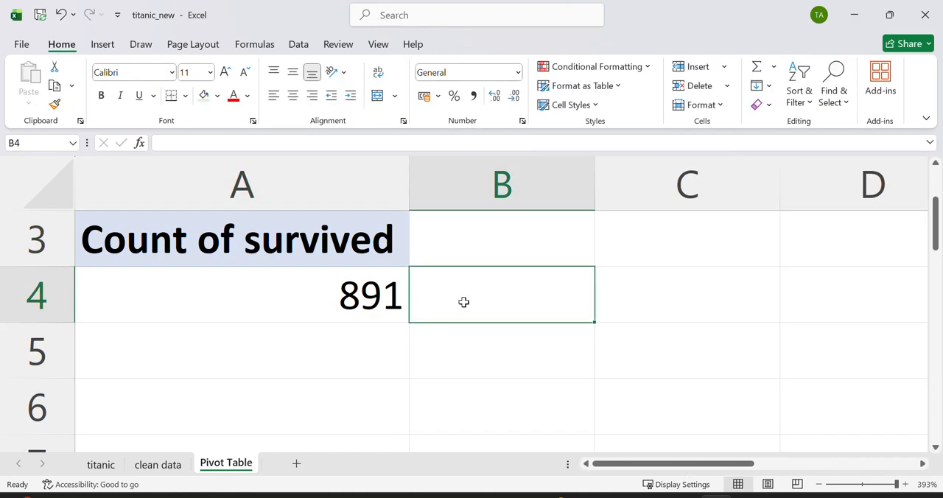
text(=)
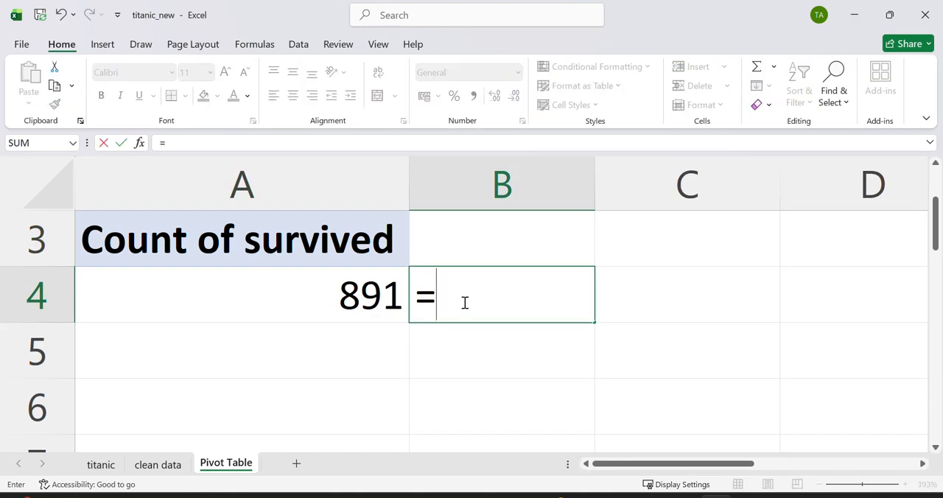
click(355, 292)
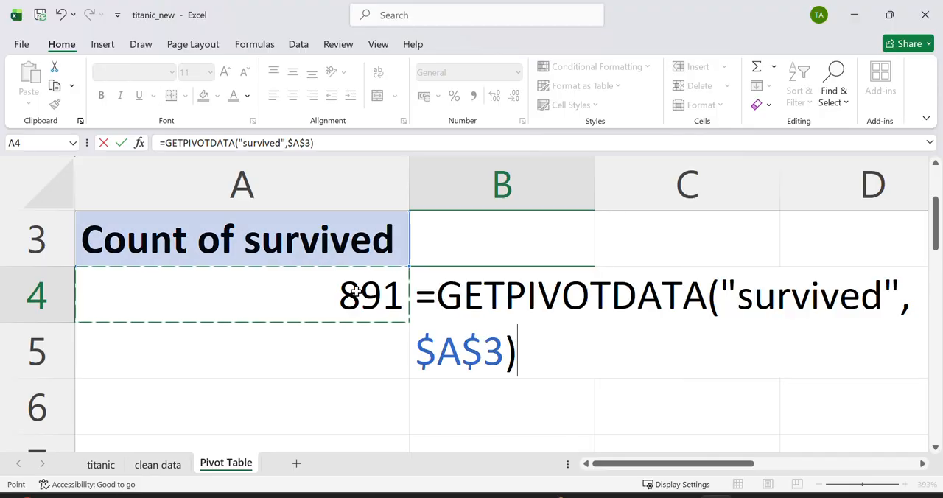
key(Return)
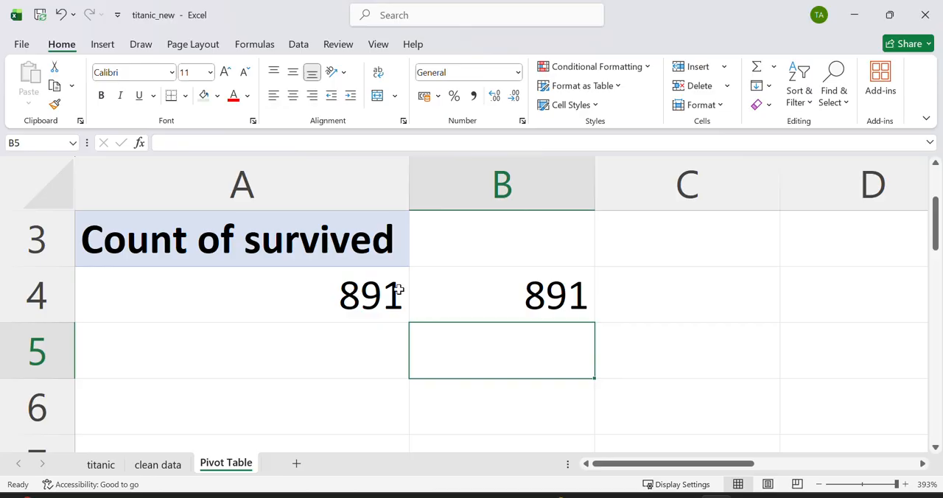
Step: Enter the label "Total Passenger" in cell B3, above the referenced count
scroll(500, 324, up, 1)
click(526, 250)
text(T)
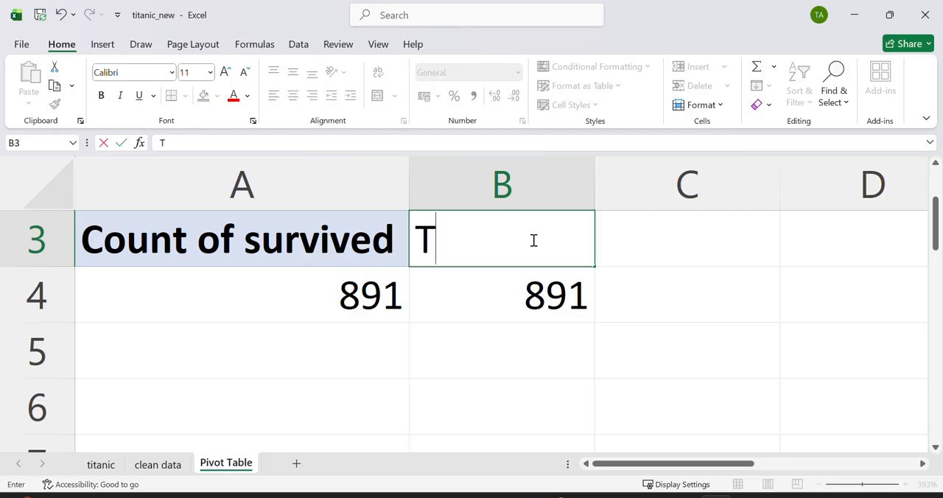
text(otal Passenger)
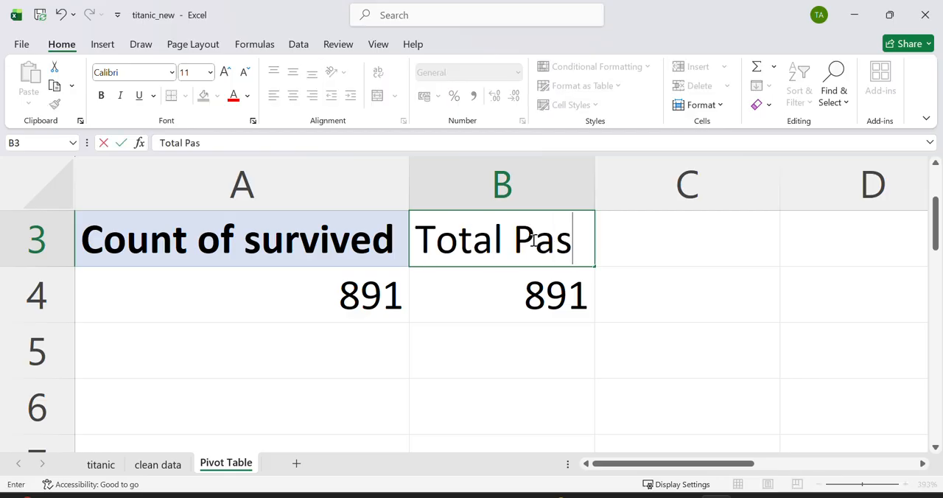
click(468, 372)
Step: Enter the heading "QU2- Survived vs Not Survived" in cell A6 of the Pivot Table sheet
click(282, 410)
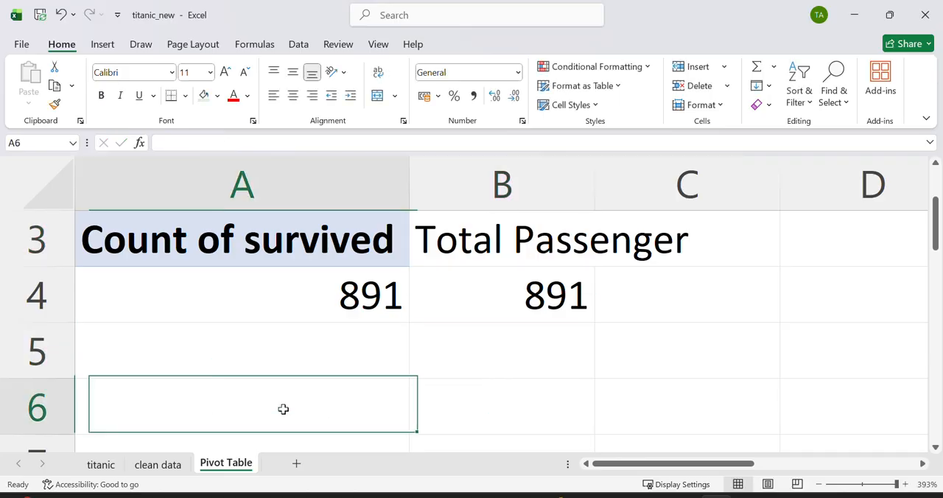
scroll(283, 409, down, 1)
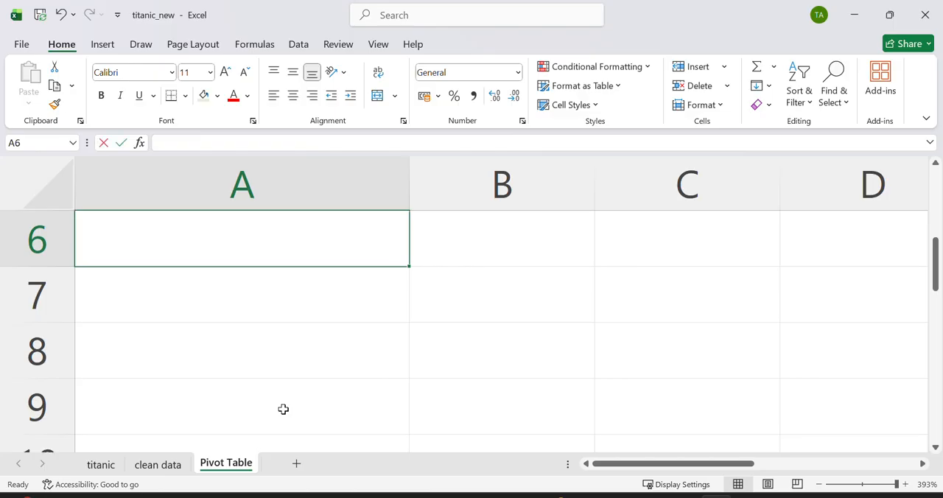
text(QU2-)
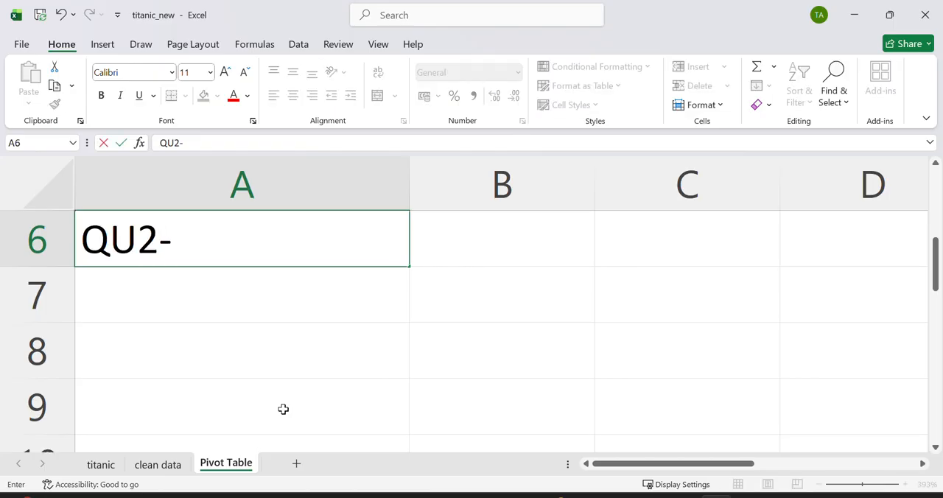
text( Survived )
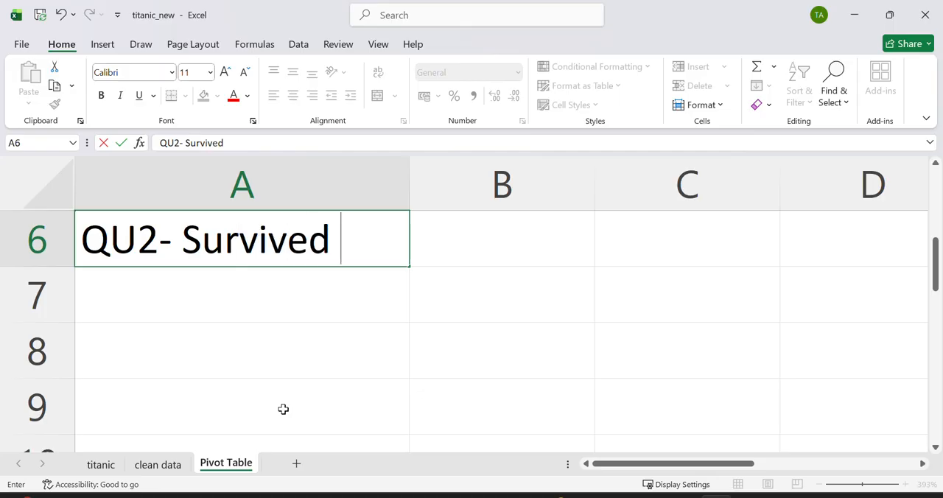
text(vs n)
key(BackSpace)
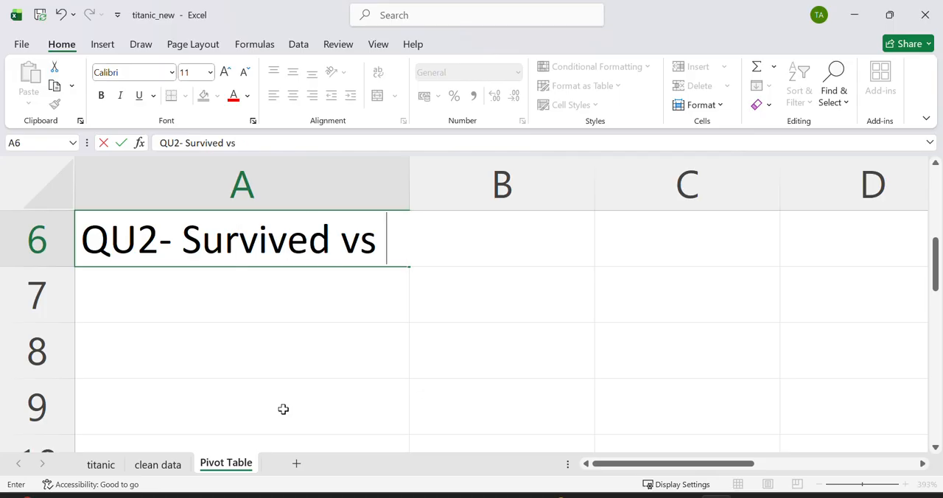
text(Not Suv)
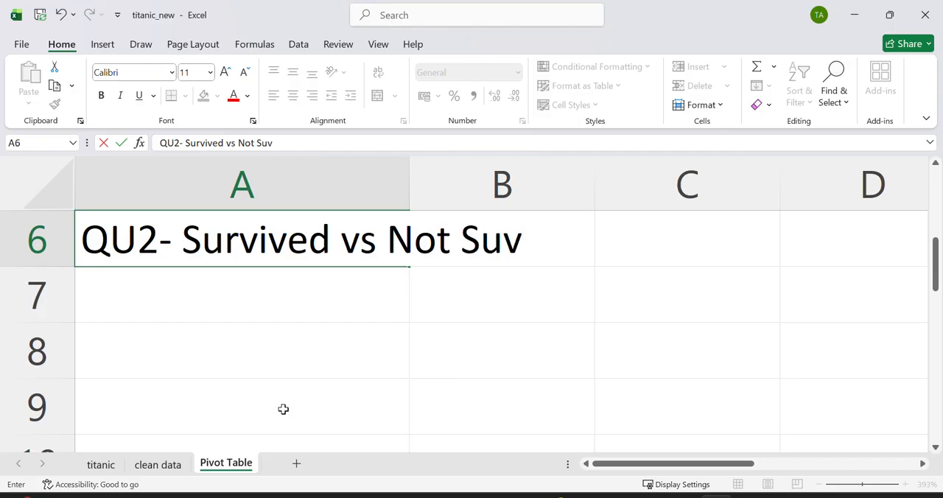
key(BackSpace)
text(rvi)
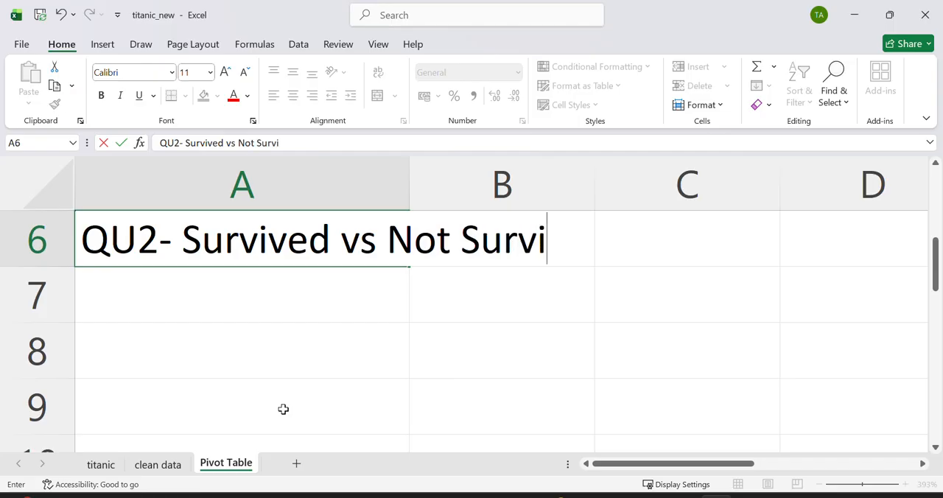
text(ved)
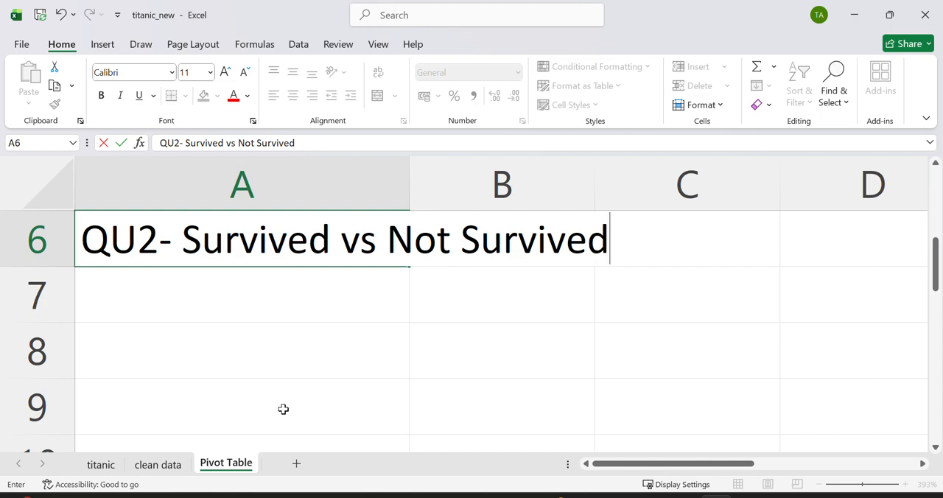
Step: Insert a PivotTable at cell A8 of the Pivot Table sheet, using Table1 on the clean data sheet as its source
click(232, 355)
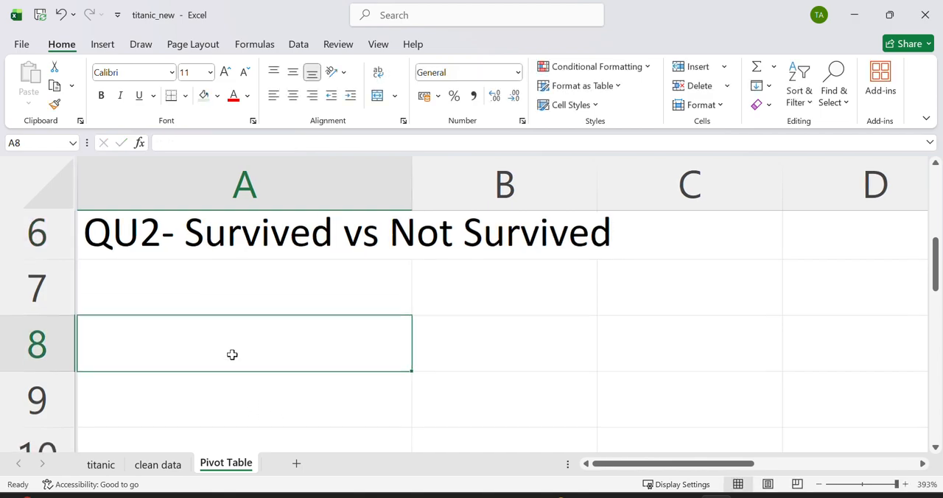
ctrl+scroll(232, 354, down, 6)
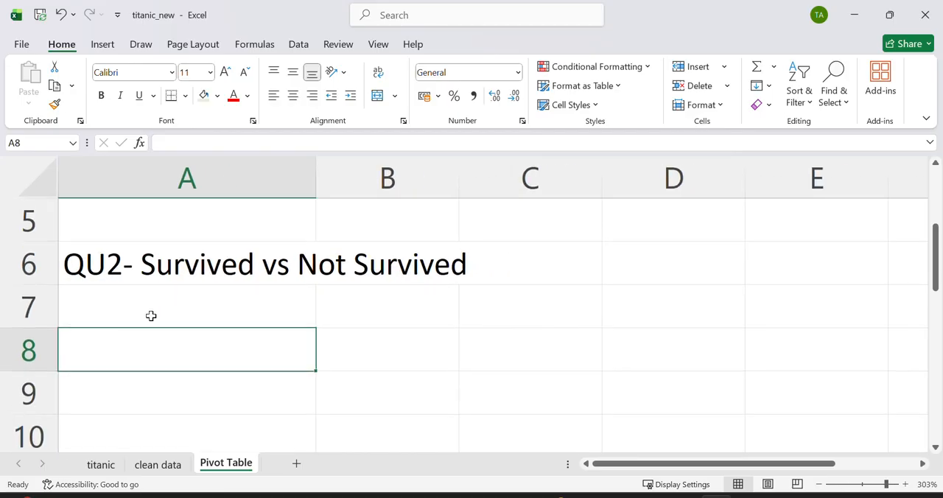
scroll(120, 349, down, 1)
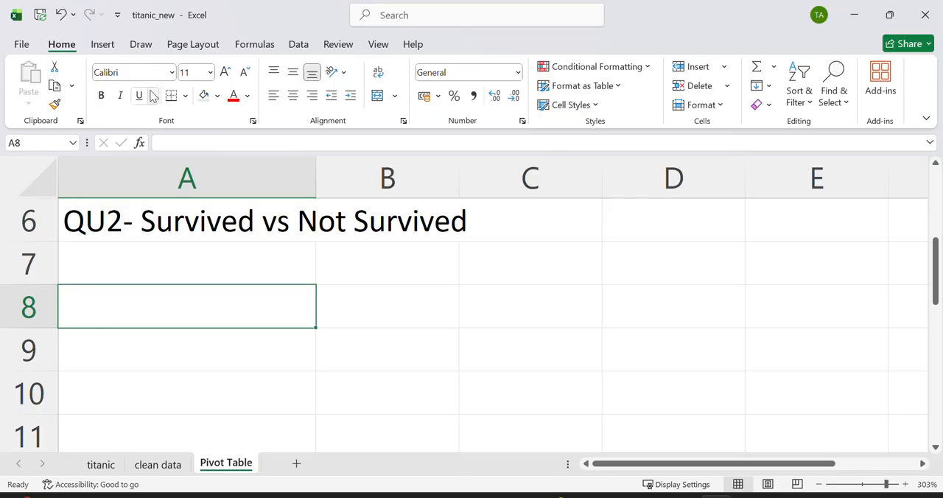
click(103, 46)
click(36, 83)
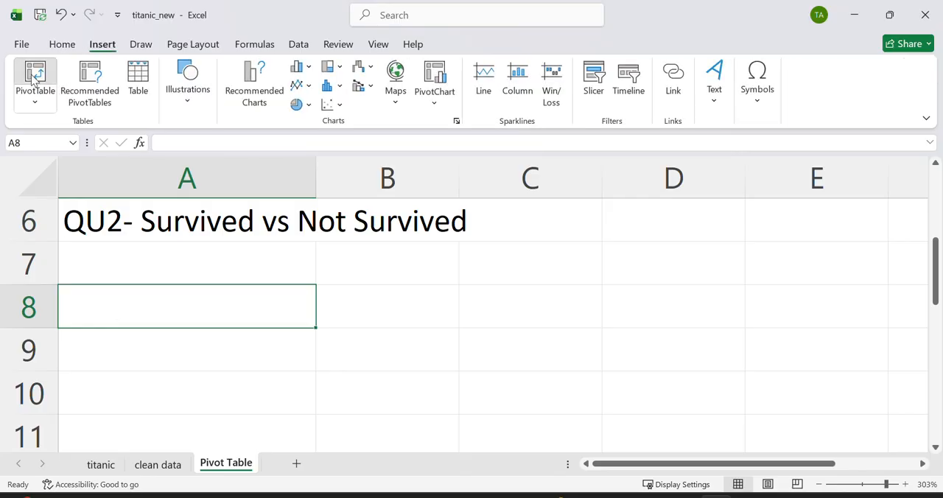
click(152, 467)
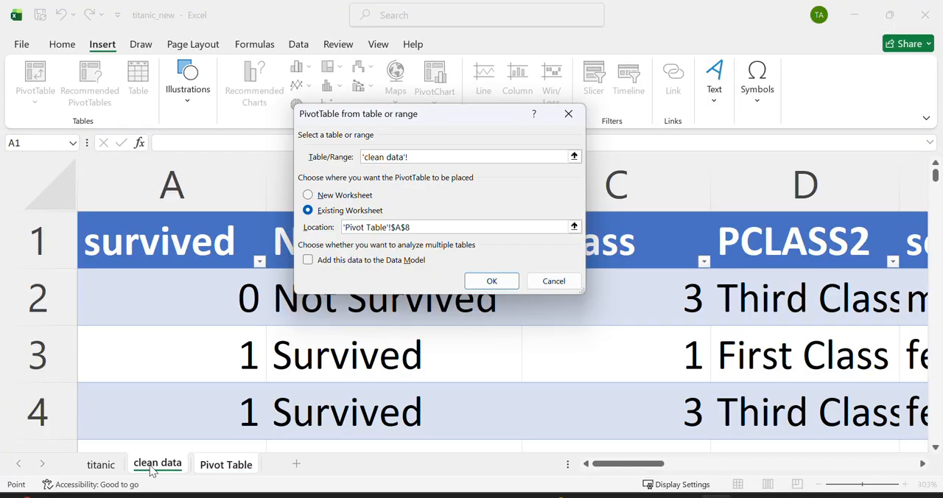
click(491, 280)
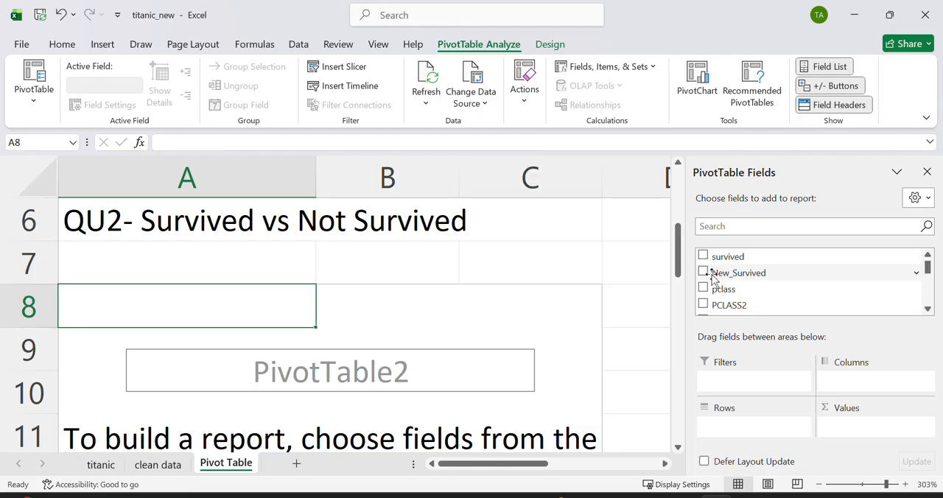
Step: Add the New_Survived field to the new PivotTable as both its rows and its counted values
drag(740, 275, 755, 432)
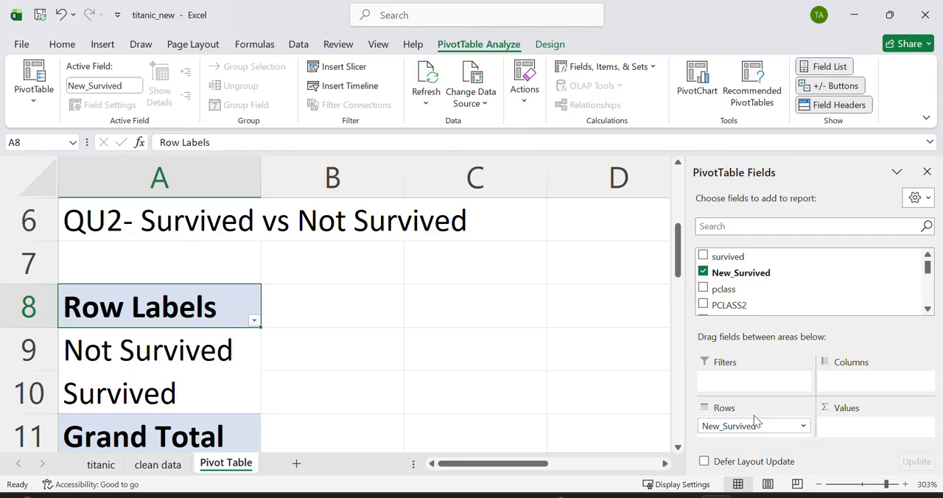
drag(759, 280, 841, 428)
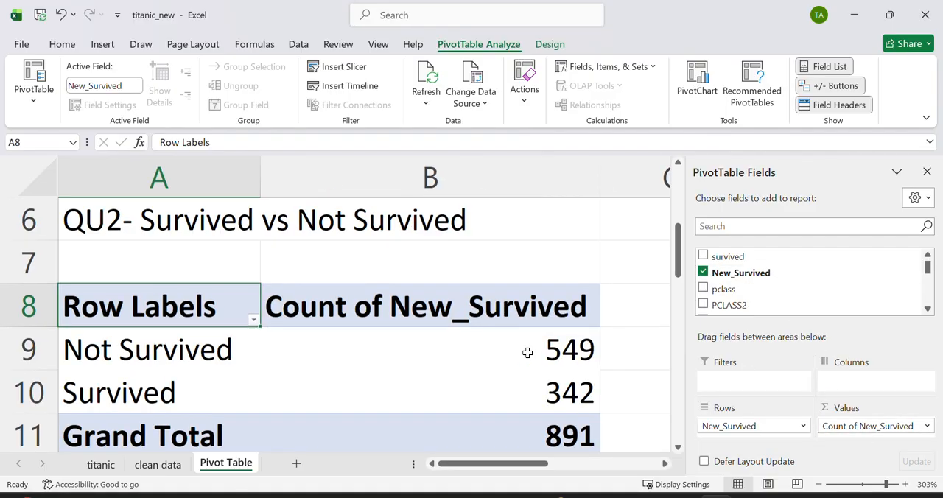
scroll(525, 353, down, 1)
mouse_move(527, 353)
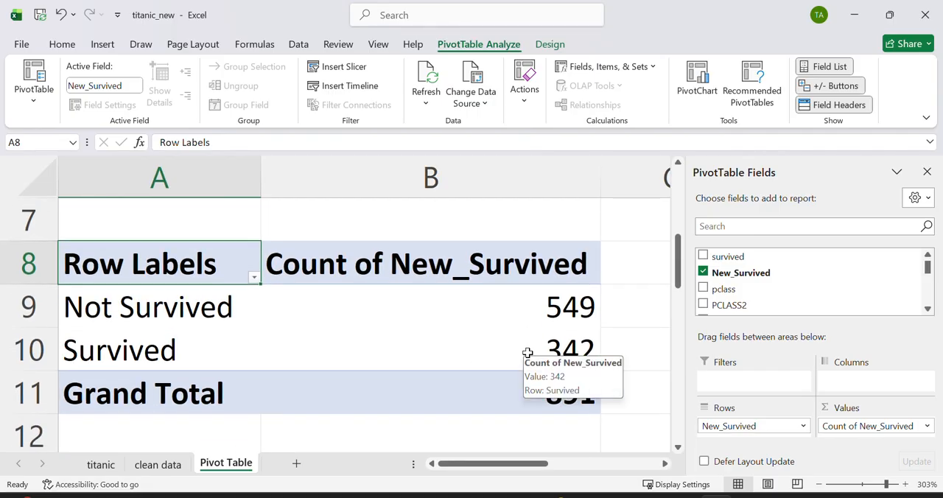
Step: Enter "QU3" in cell A14 and the label "SURVIVAL RATE ()" in cell B14
ctrl+scroll(527, 353, down, 6)
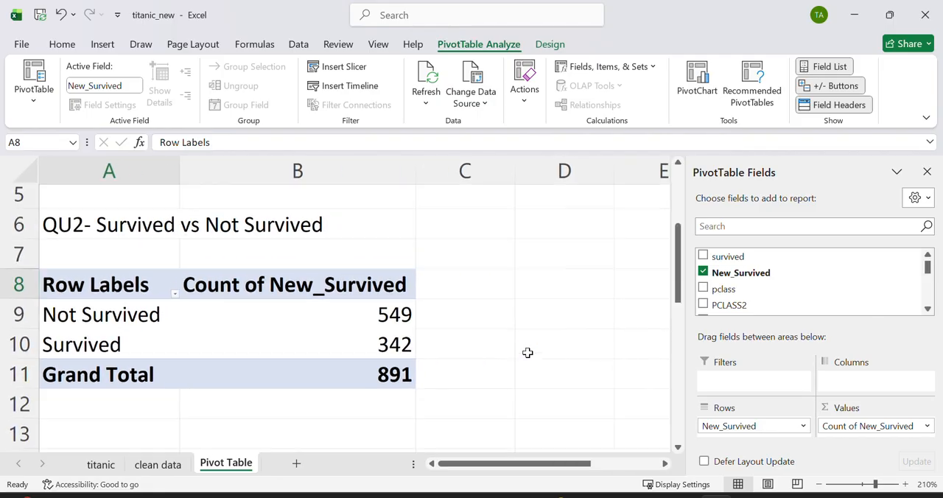
ctrl+scroll(449, 374, down, 4)
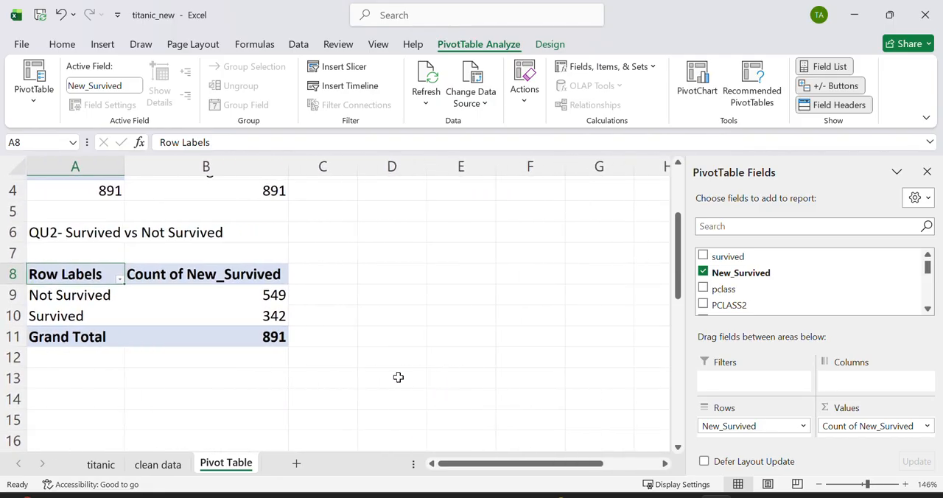
click(73, 393)
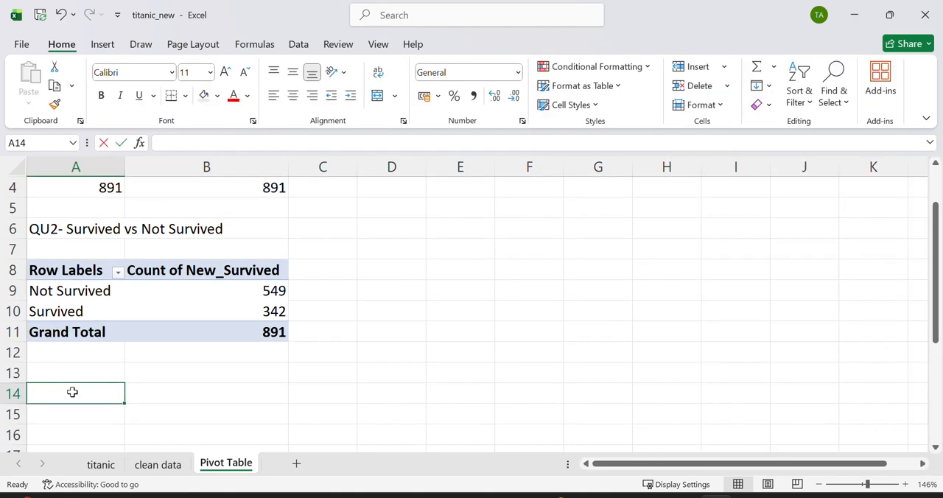
text(QU3)
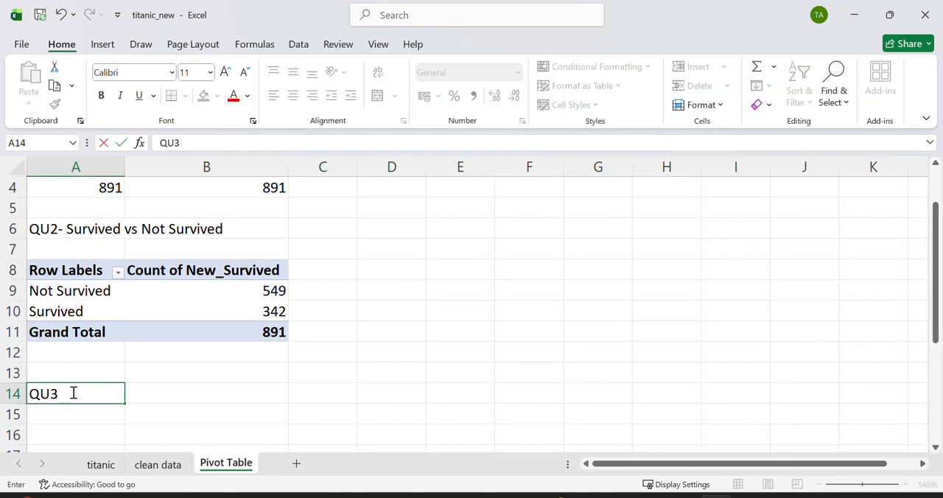
click(156, 390)
text(S)
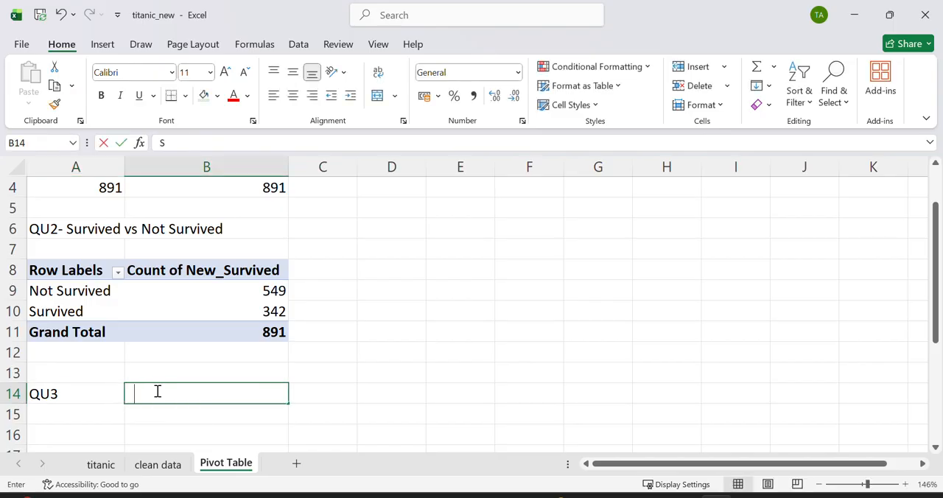
text(URVIVAL)
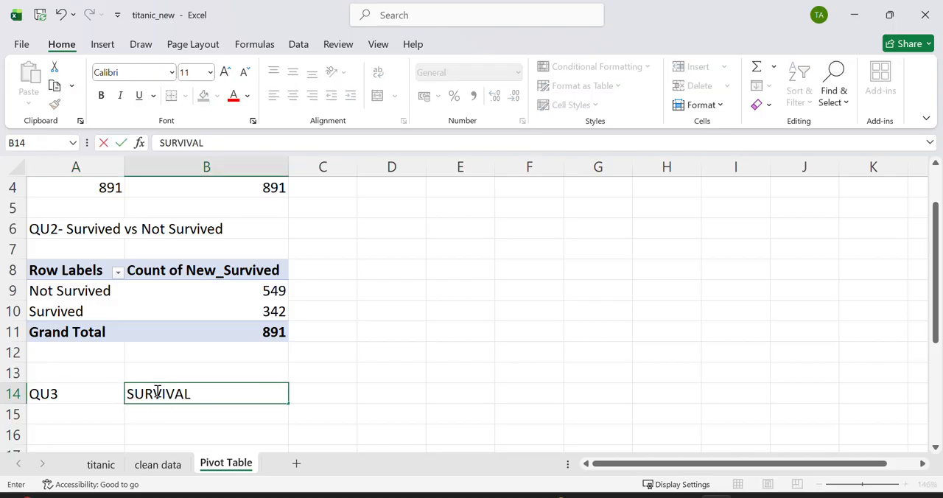
text( RATE ())
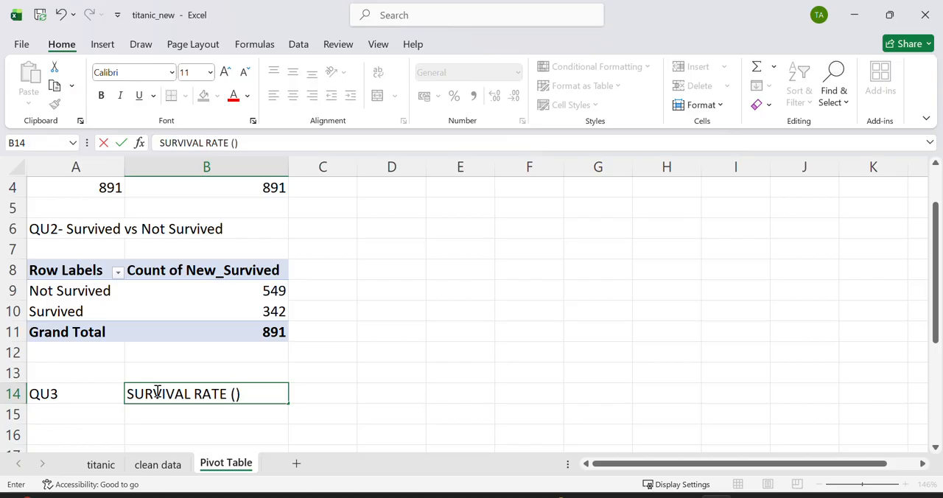
key(Left)
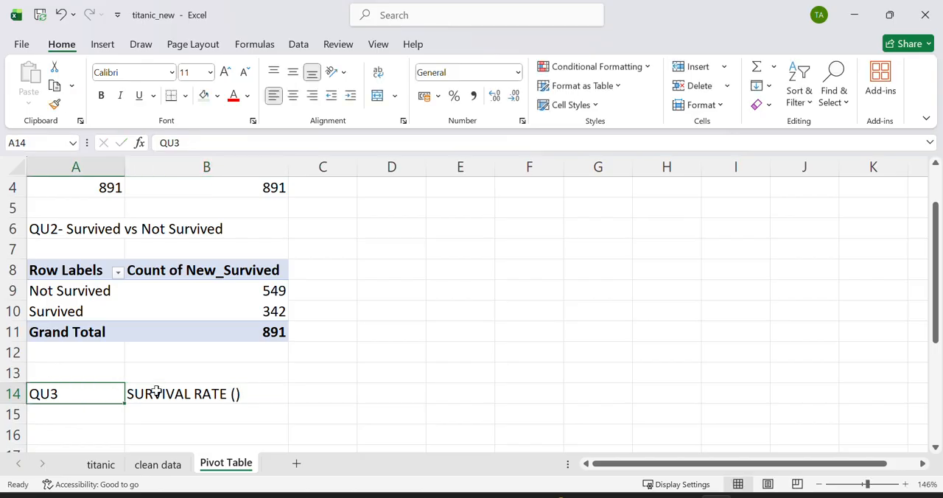
text(%)
double_click(250, 395)
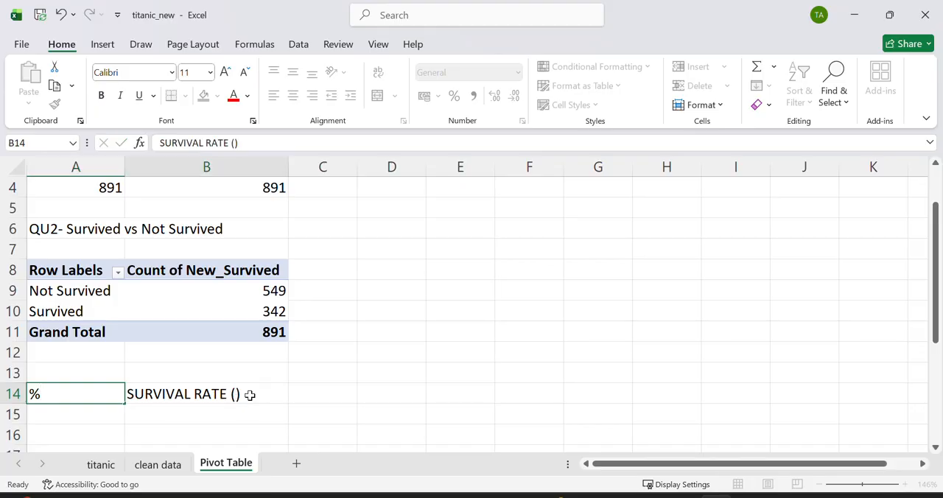
key(Escape)
key(ctrl+z)
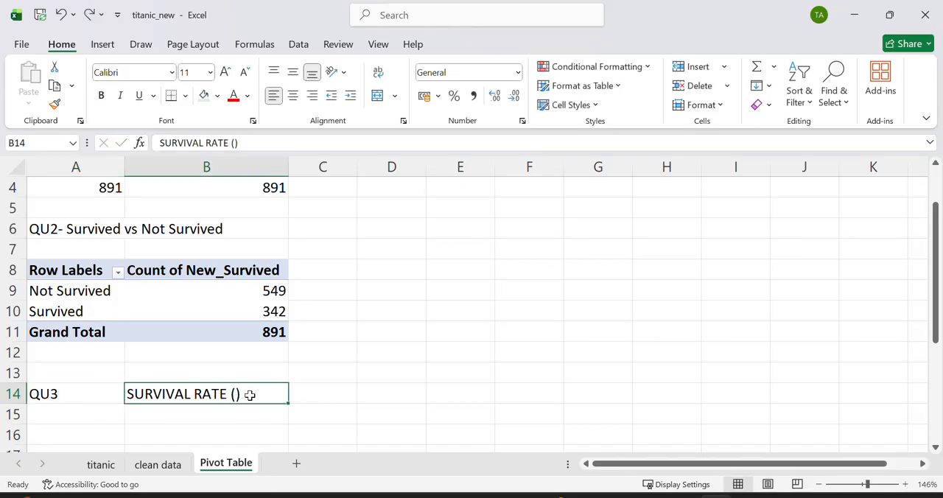
Step: Correct the label in cell B14 to "SURVIVAL RATE (%)"
double_click(235, 394)
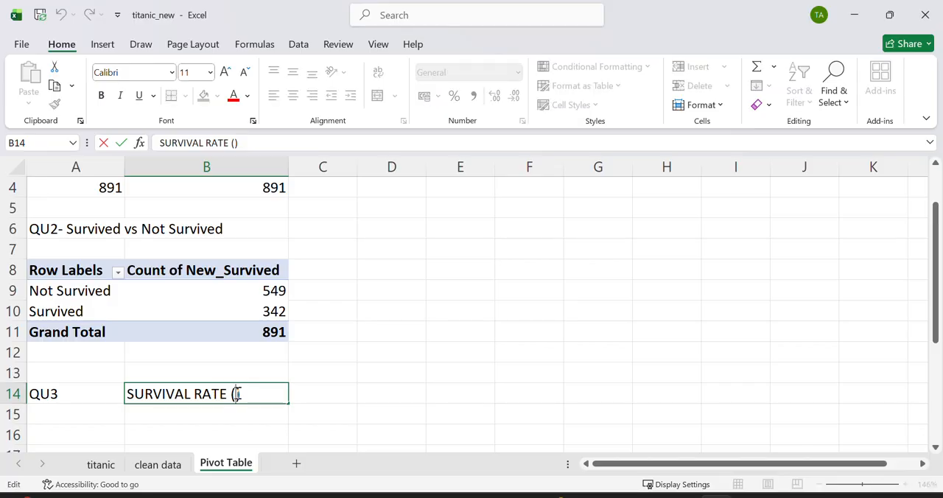
scroll(236, 394, down, 20)
scroll(236, 394, up, 20)
scroll(236, 392, up, 20)
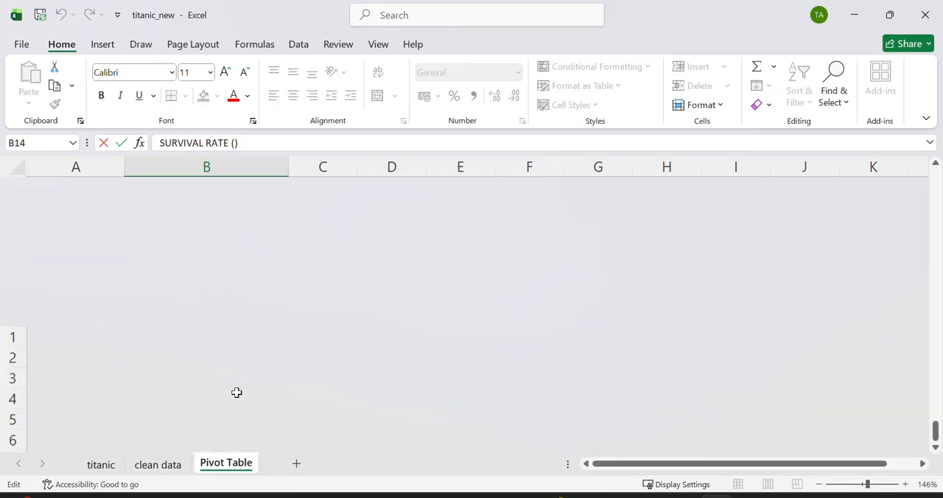
scroll(236, 392, down, 2)
scroll(236, 392, down, 2)
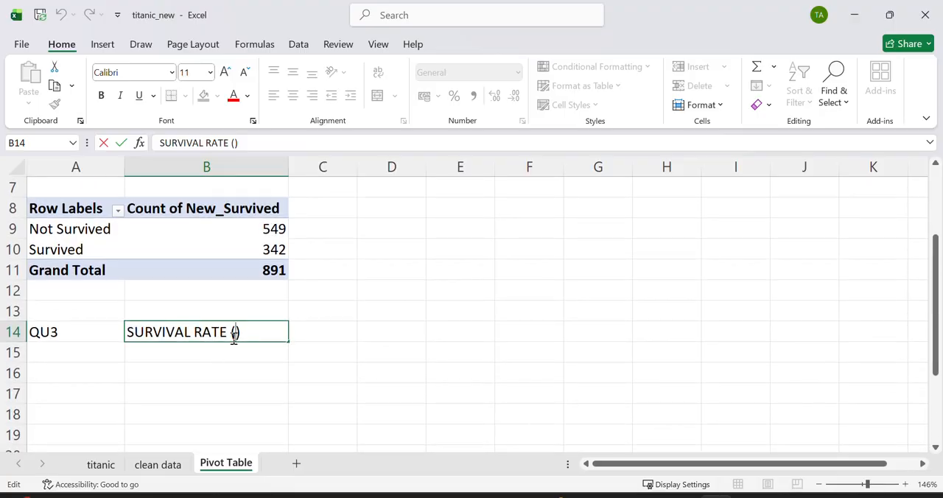
text(%)
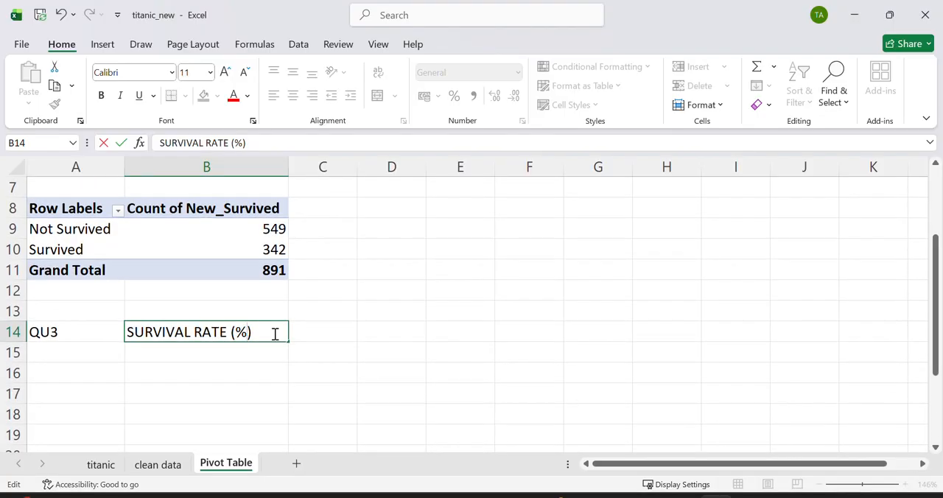
click(278, 357)
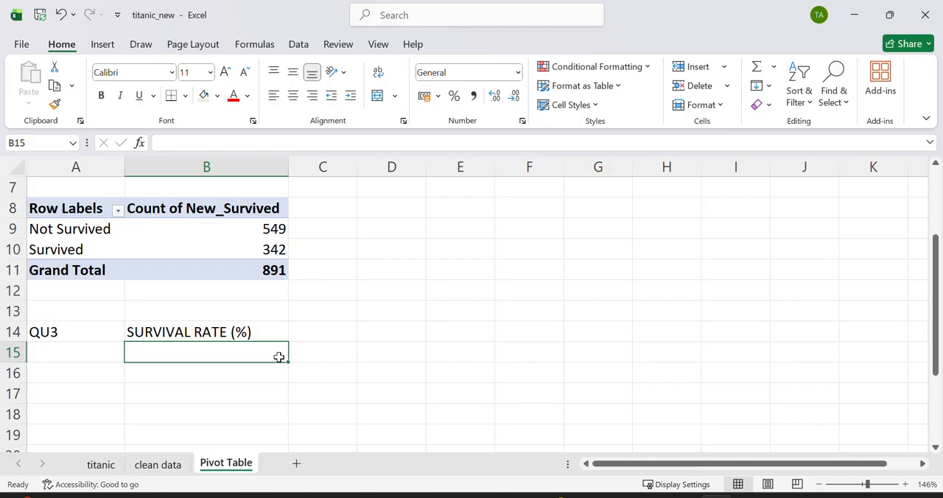
Step: Link cell C9 to the PivotTable's Not Survived count with a GETPIVOTDATA reference
scroll(328, 300, up, 2)
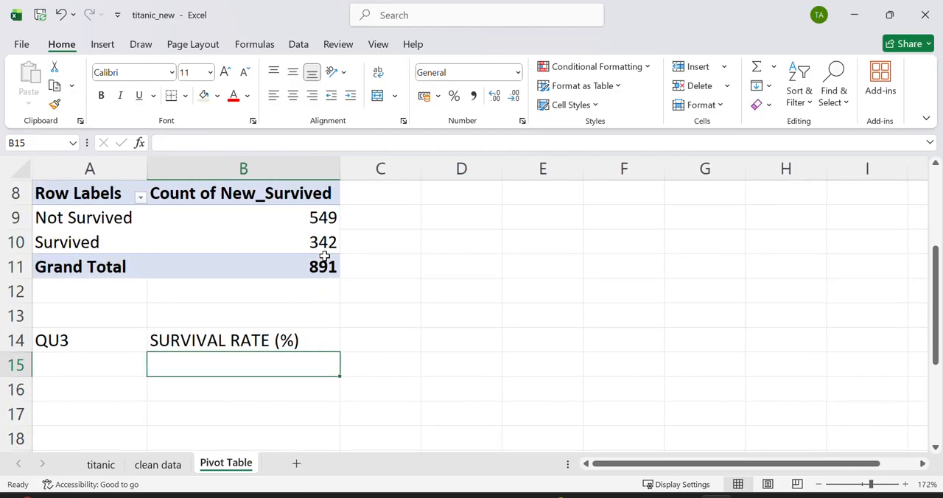
click(323, 242)
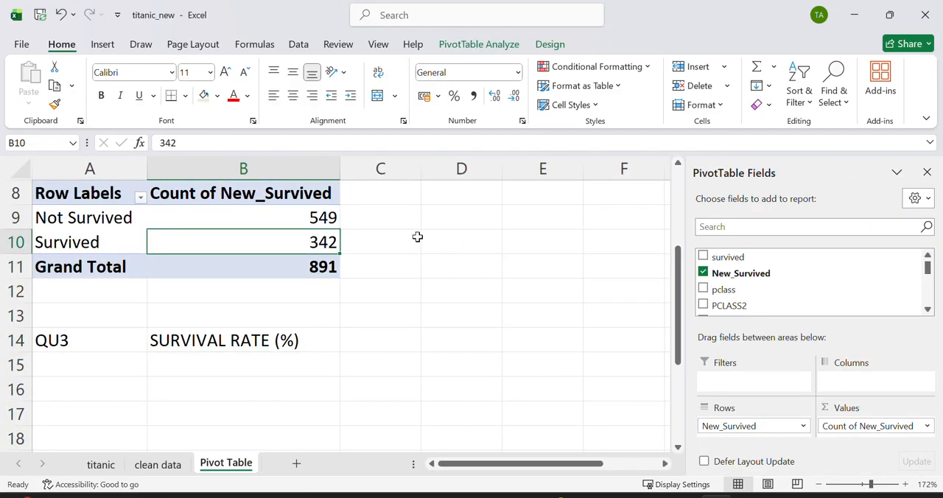
click(393, 238)
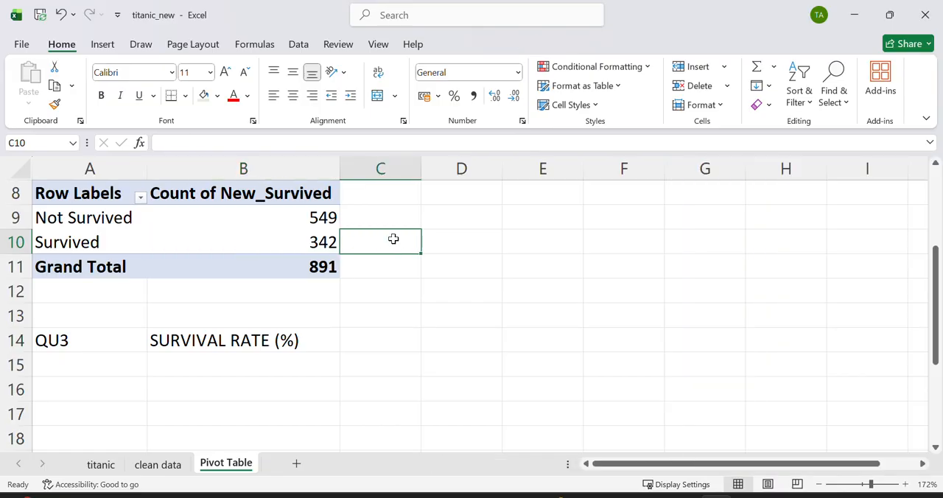
click(380, 218)
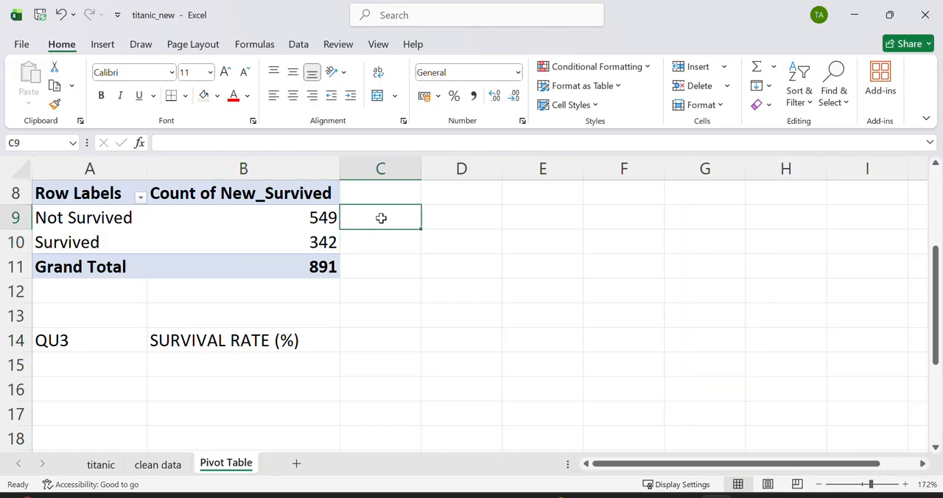
text(=)
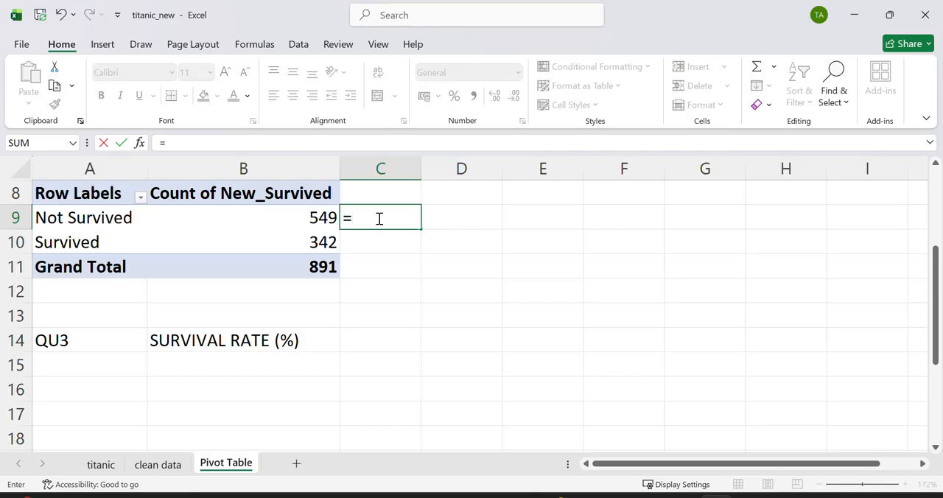
click(312, 221)
key(Return)
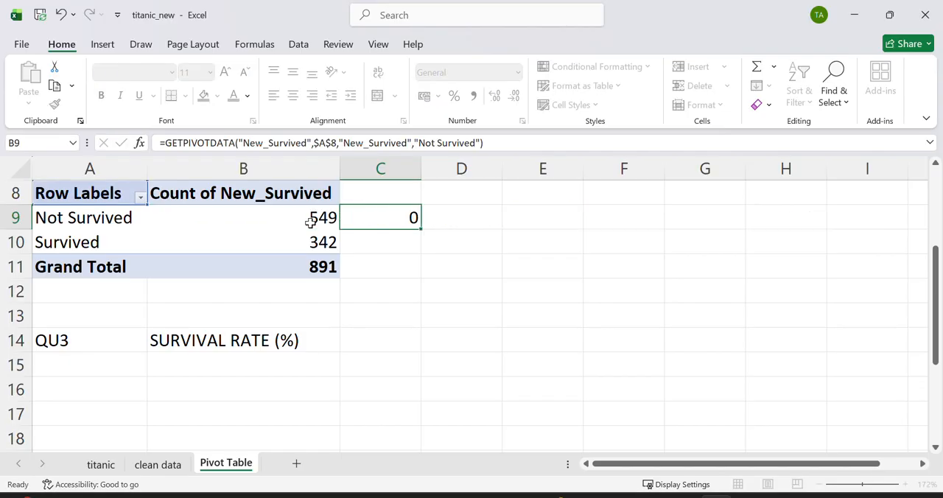
Step: Link cells C10 and C11 to the PivotTable's Survived count and Grand Total with GETPIVOTDATA references
text(=)
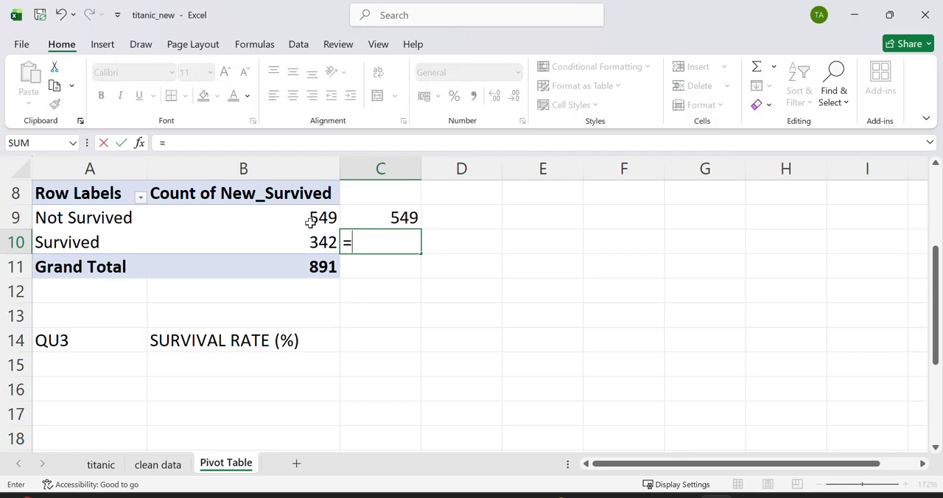
click(318, 246)
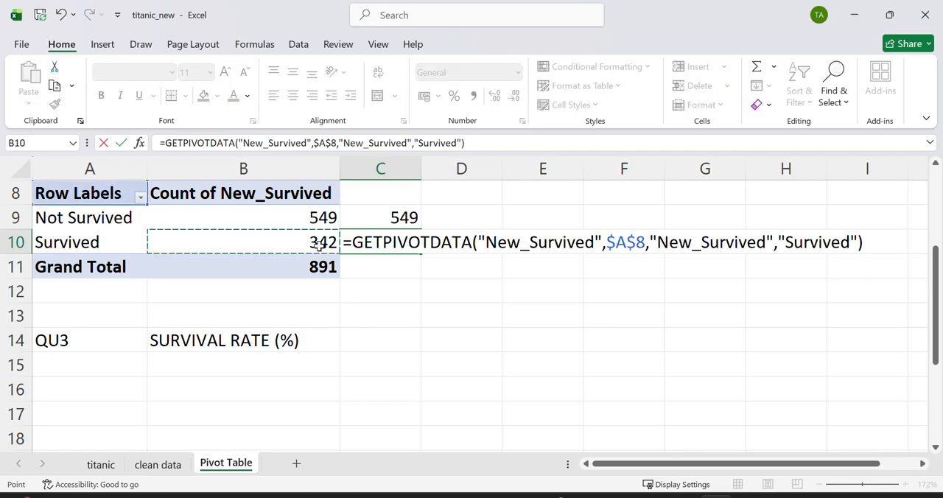
key(Return)
text(=)
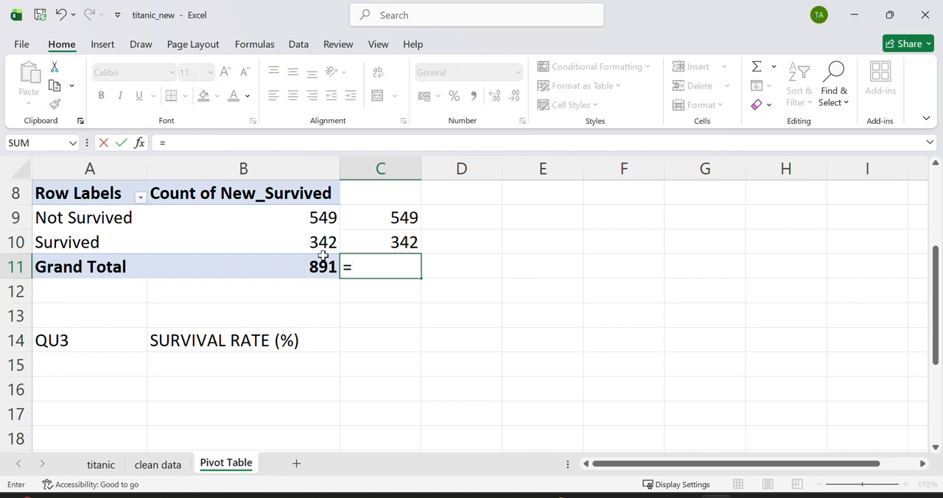
click(321, 266)
key(Return)
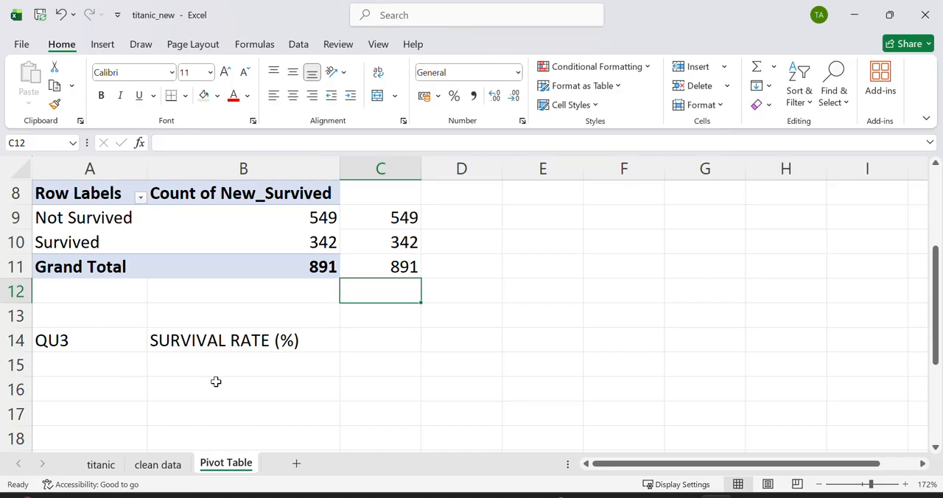
Step: Calculate the survival rate in cell B15 with the formula =C10/C11
scroll(216, 381, up, 5)
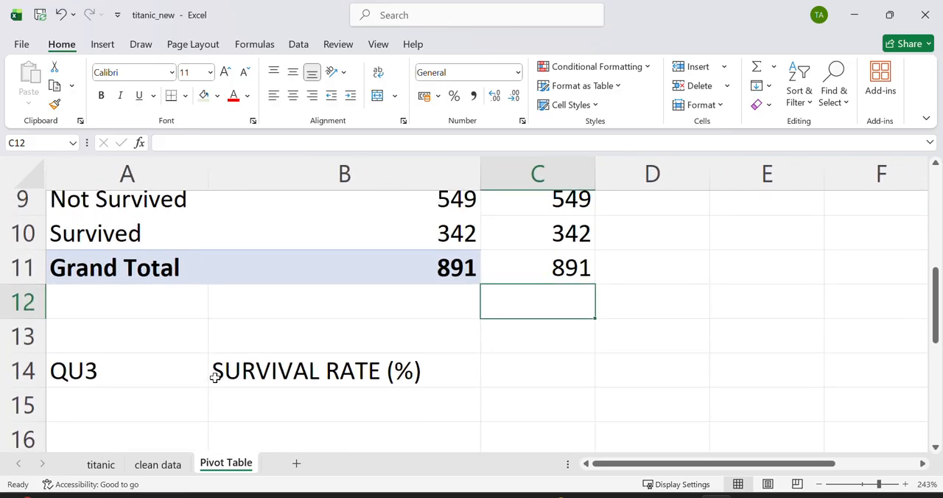
click(251, 420)
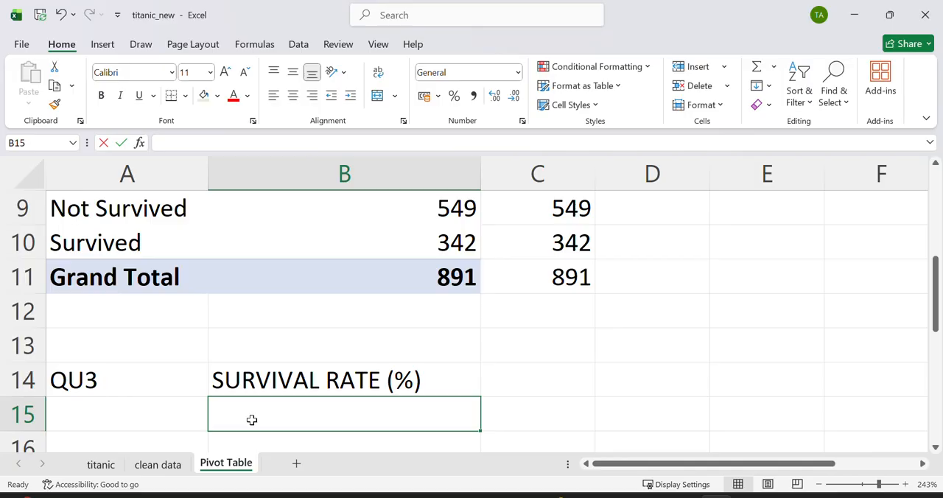
text(=)
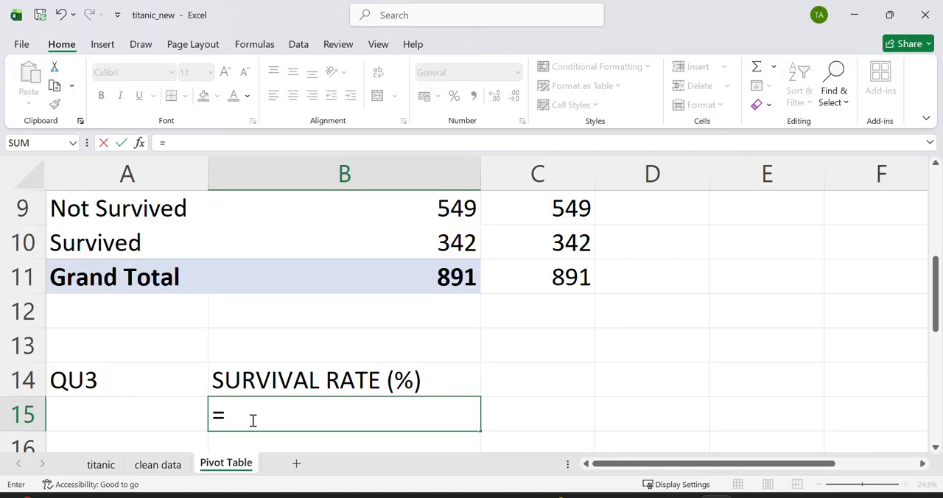
click(548, 251)
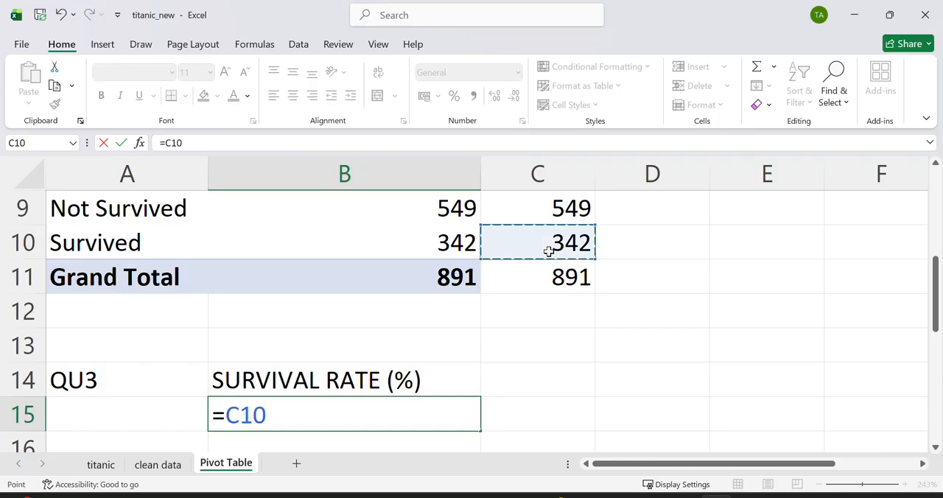
text(/)
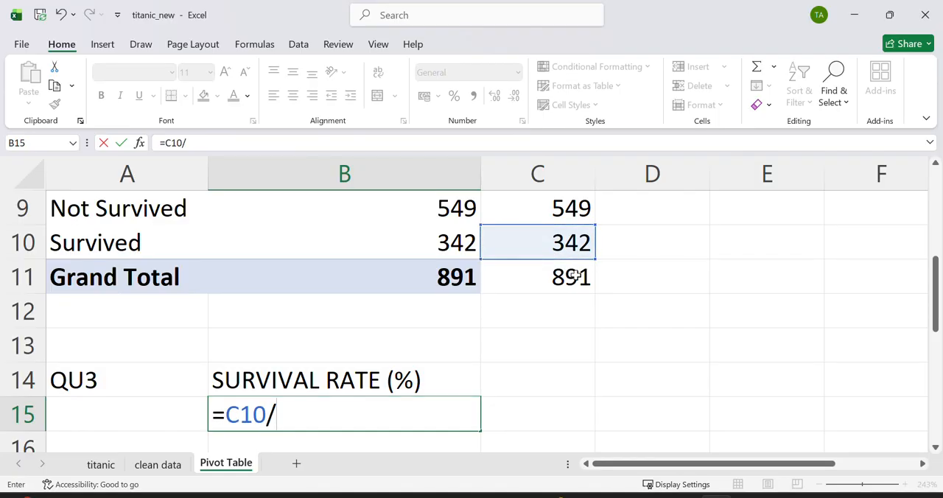
click(575, 276)
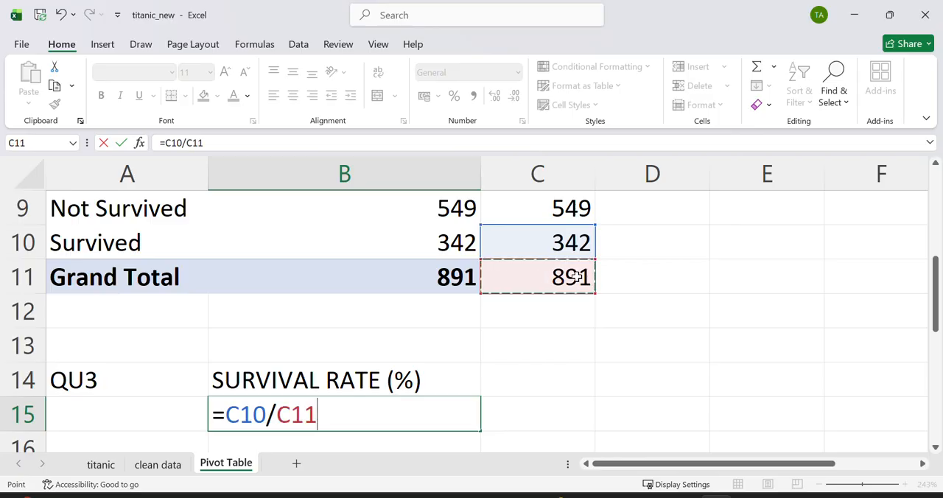
key(Return)
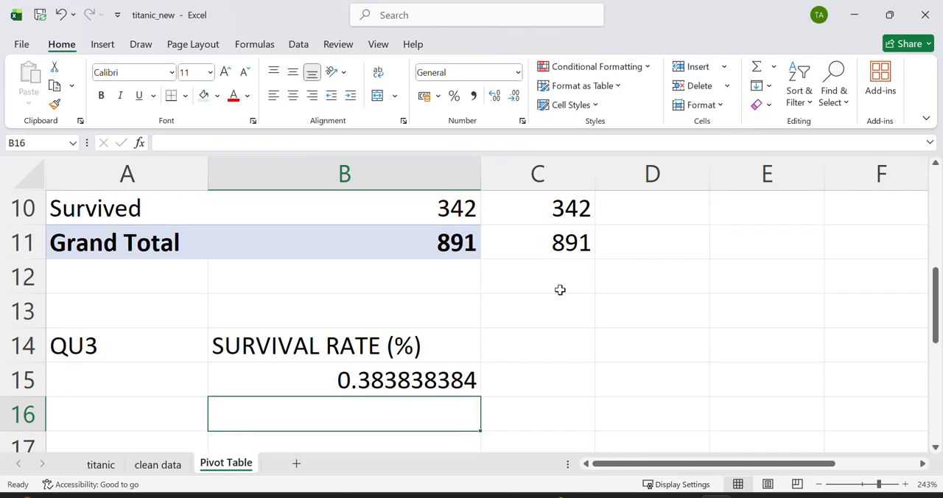
Step: Format the survival rate in cell B15 as Percentage
click(417, 377)
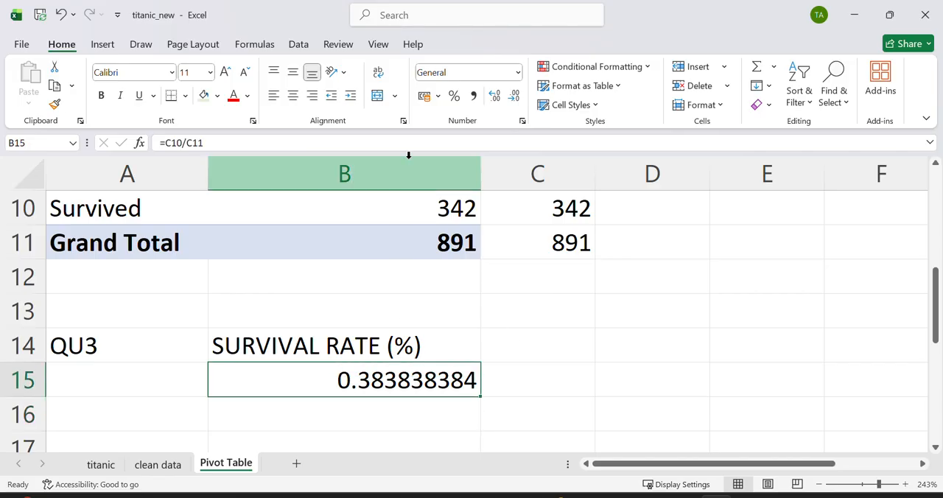
click(517, 74)
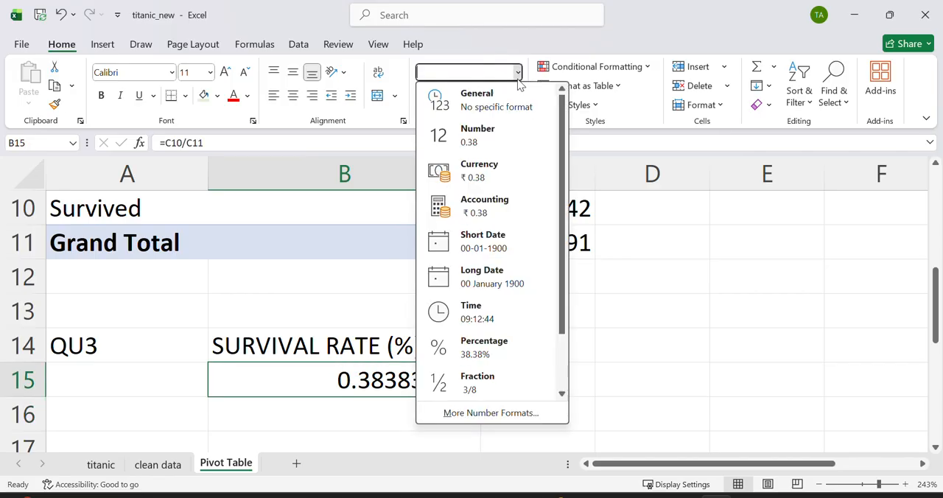
click(501, 352)
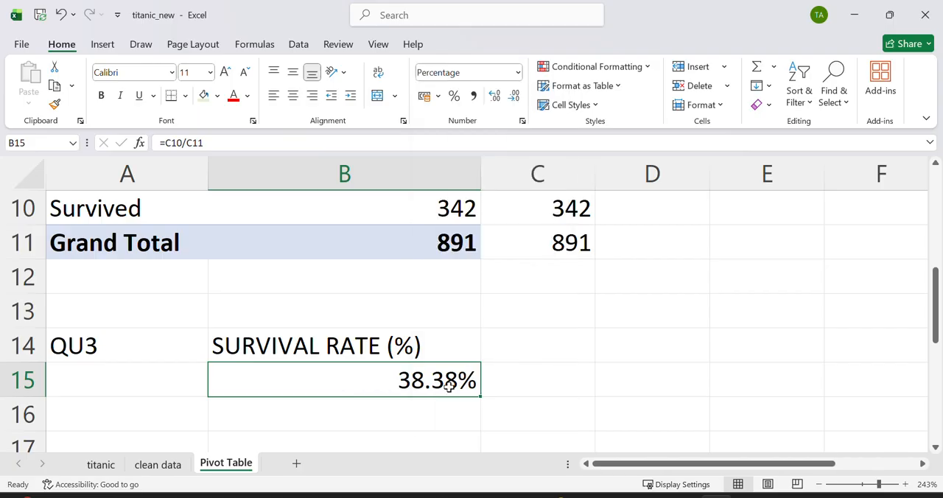
click(510, 376)
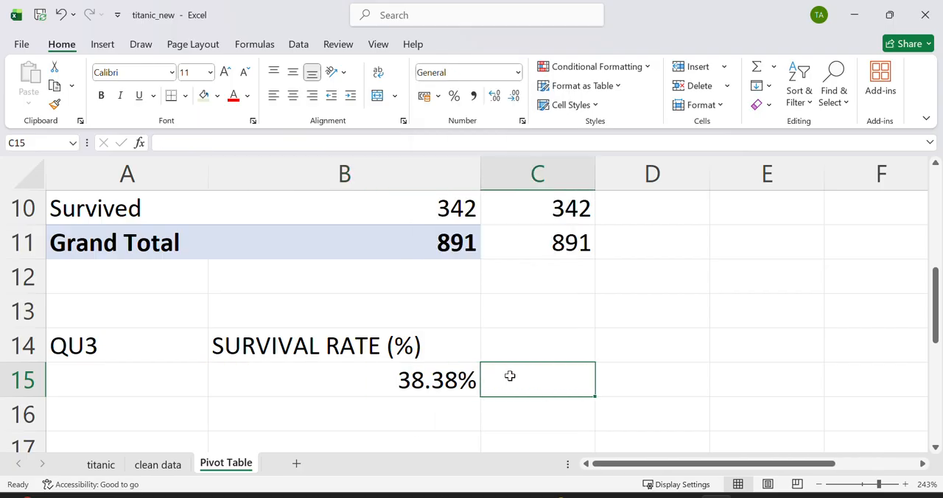
Step: Enter the question label "QU 4-" in cell A17 and select cell B17 for its heading
scroll(510, 375, down, 5)
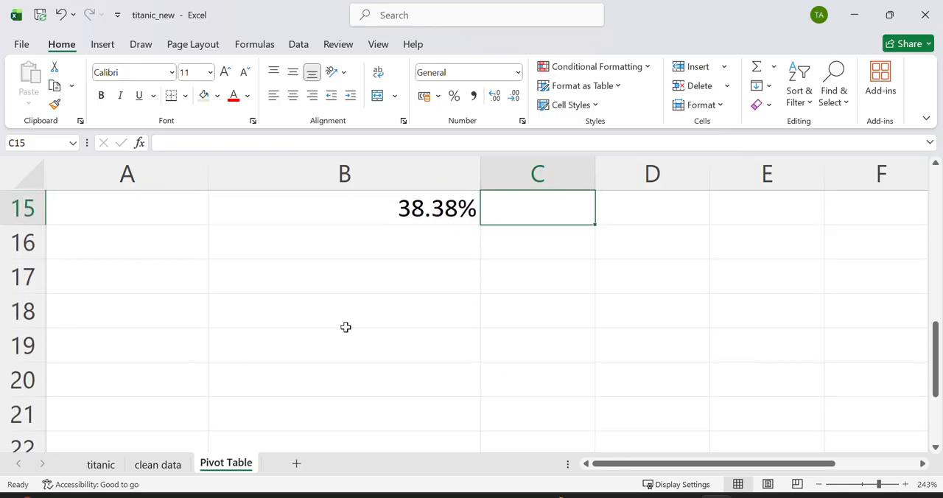
click(152, 286)
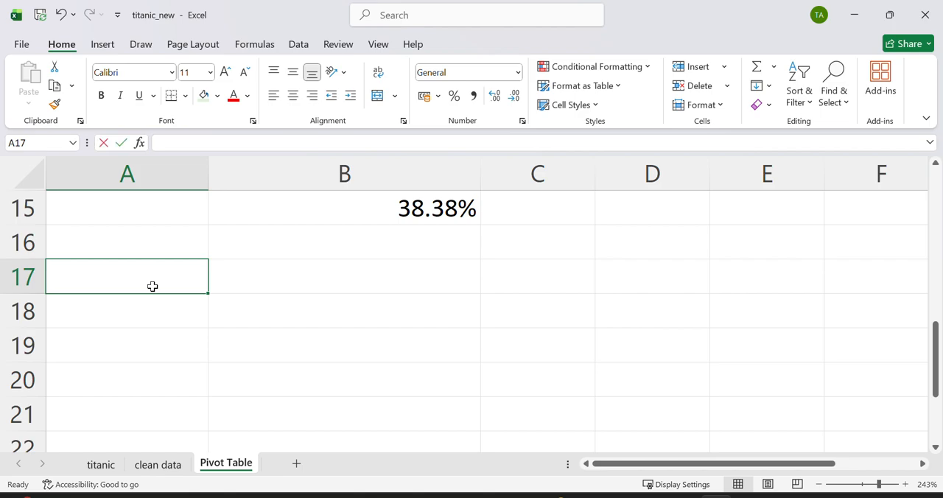
text(QU 4)
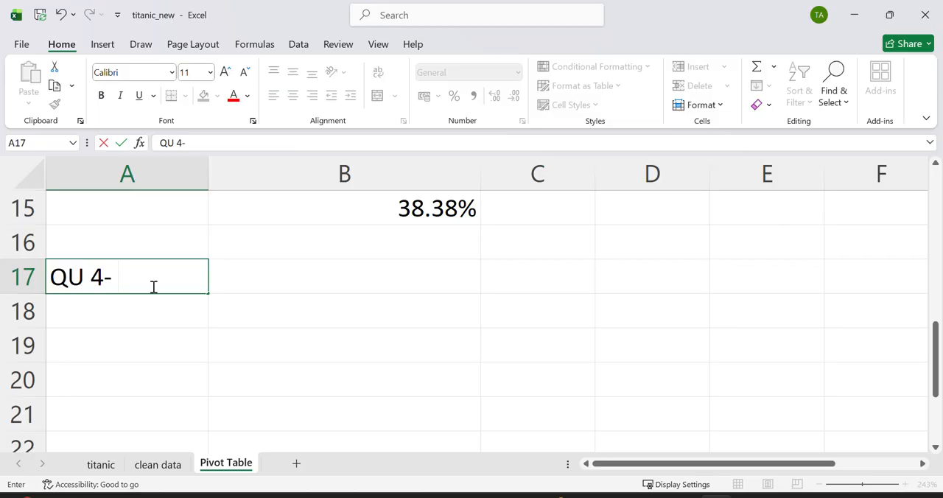
text(-)
key(Return)
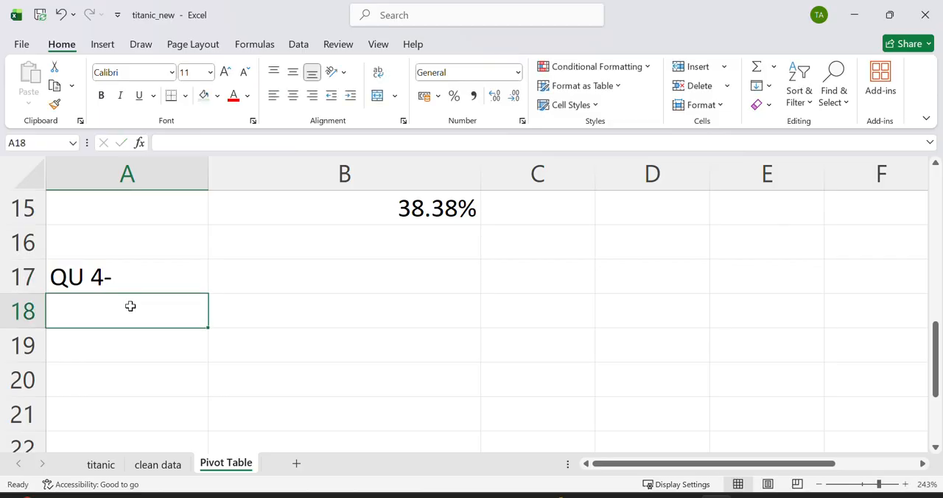
double_click(195, 262)
double_click(185, 278)
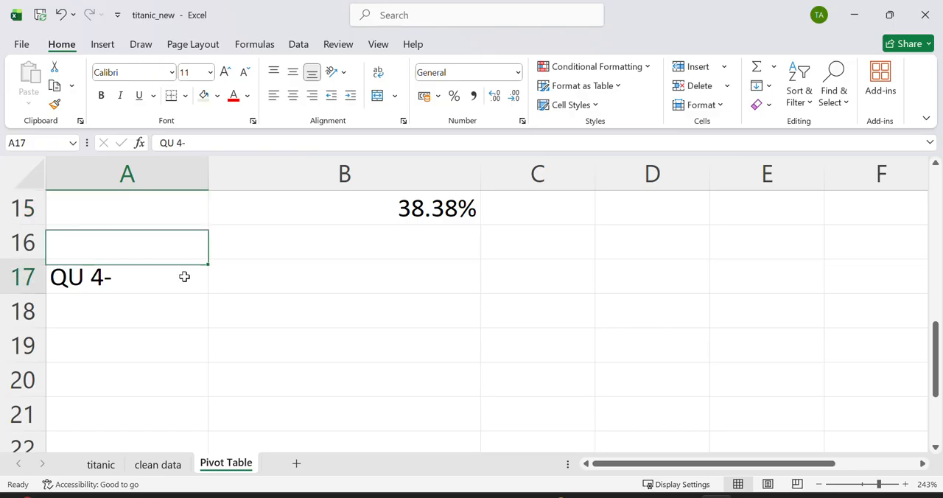
click(269, 283)
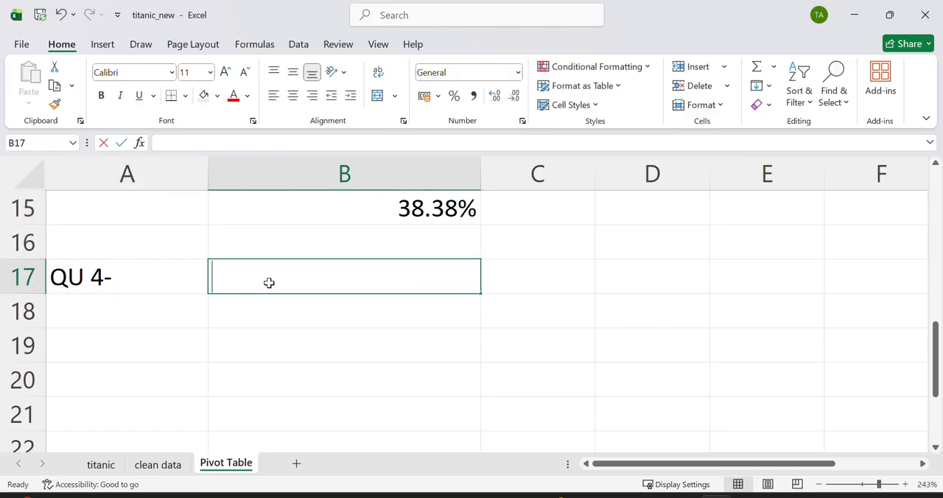
Step: Enter the heading "GENDER COUNT" in cell B17 for question 4
text(GENDER COUN)
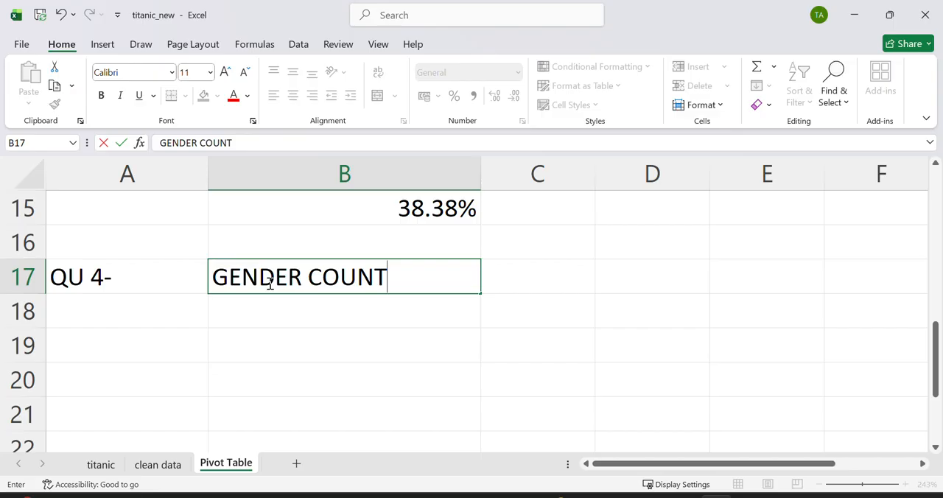
text(T)
click(214, 314)
Step: Insert a PivotTable at cell A19 of the existing Pivot Table sheet, using Table1 from the clean data sheet as its source
click(151, 332)
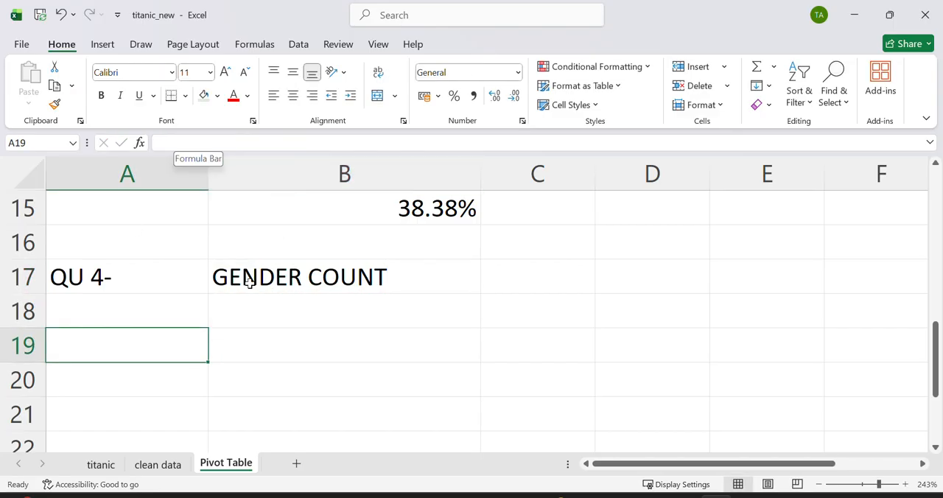
click(232, 308)
click(143, 324)
click(132, 357)
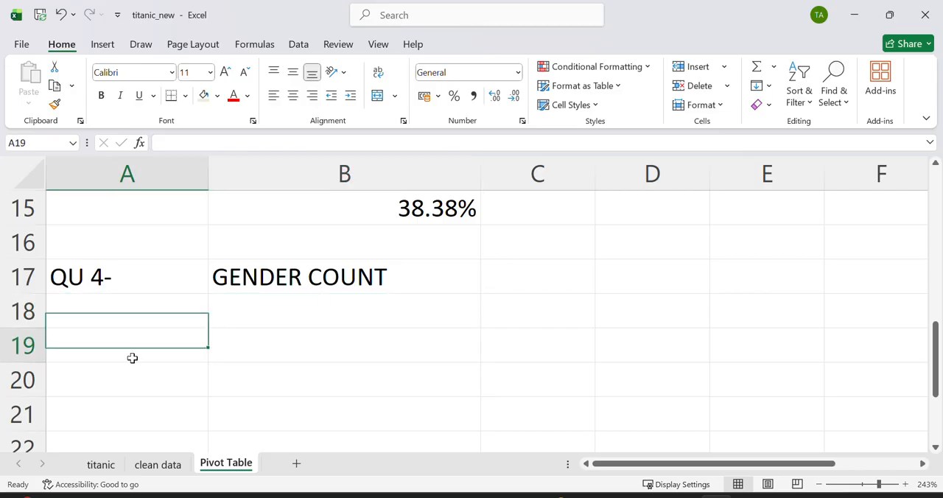
click(102, 44)
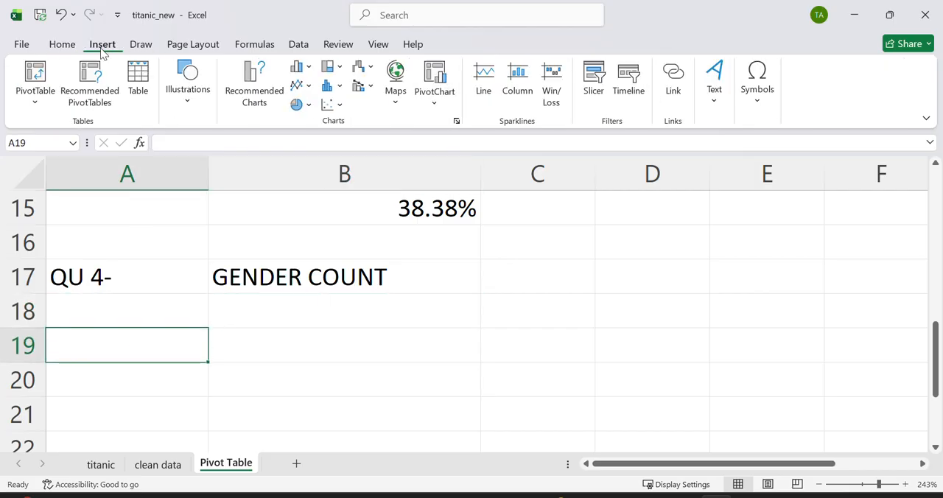
click(35, 74)
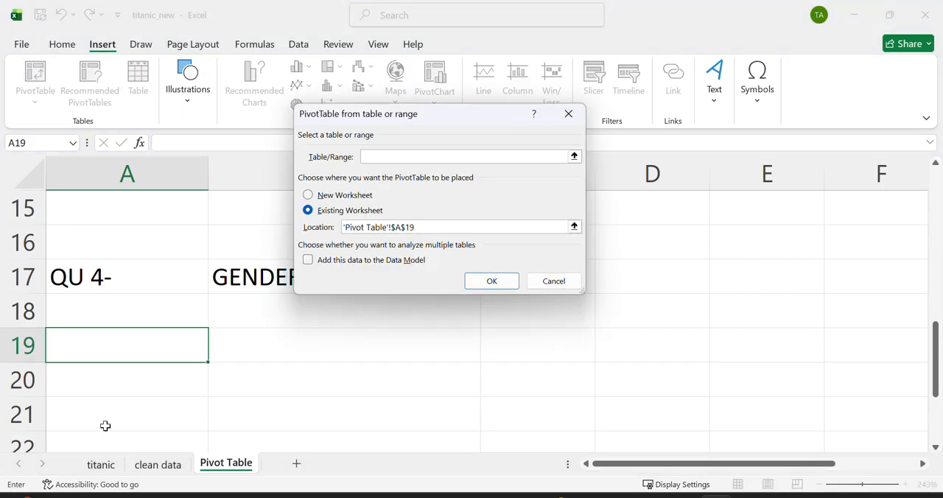
click(152, 462)
key(ctrl+a)
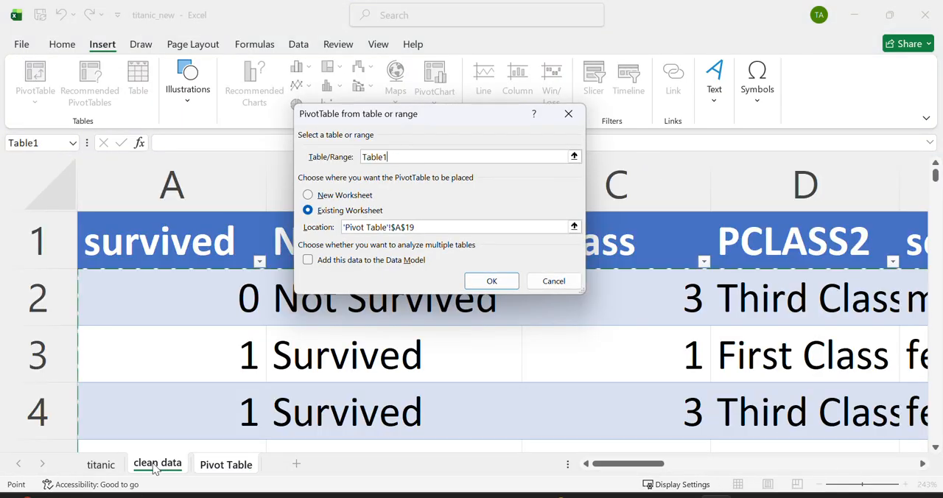
click(491, 281)
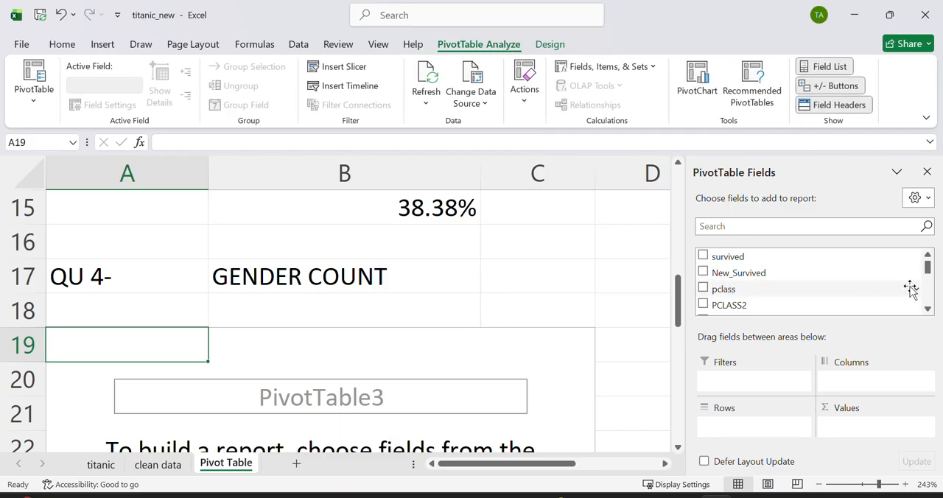
Step: Place the Gender field in both Rows and Values of the new PivotTable to count passengers by gender
click(927, 309)
click(927, 310)
click(927, 309)
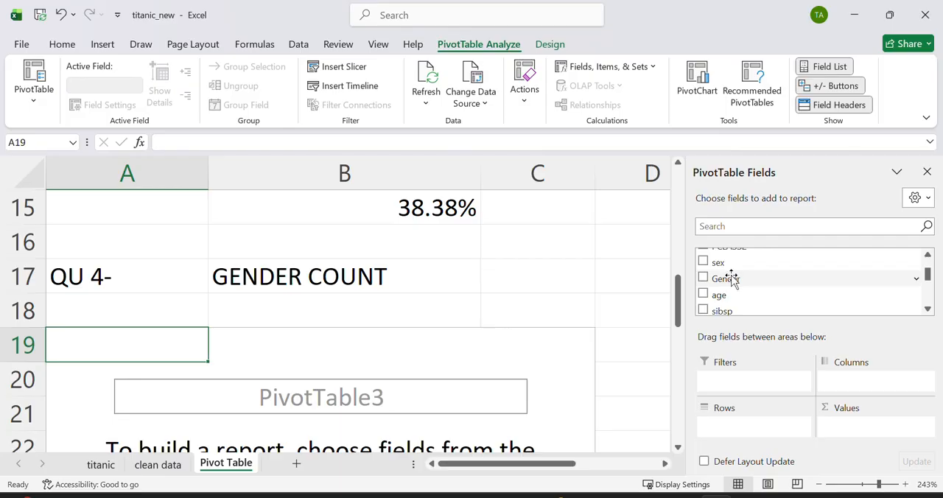
drag(729, 278, 736, 425)
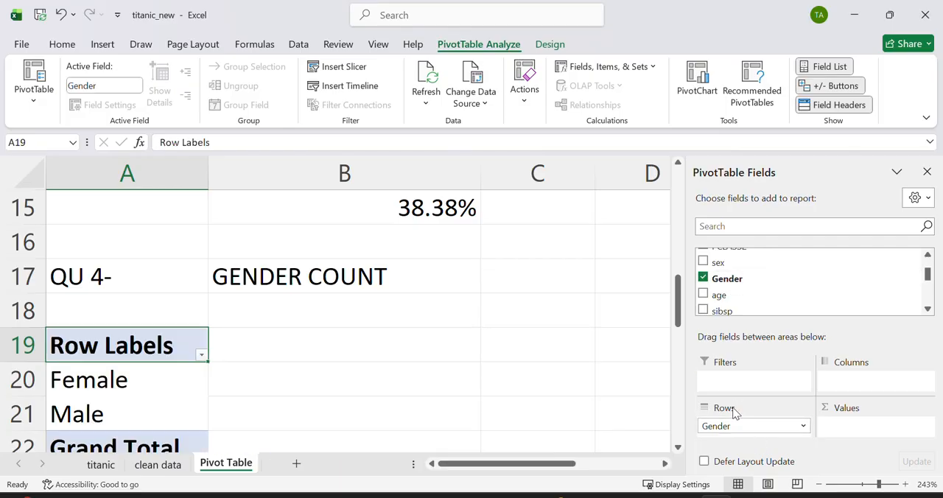
mouse_move(725, 279)
mouse_down()
mouse_move(788, 310)
mouse_move(859, 435)
mouse_move(839, 427)
mouse_up()
click(426, 389)
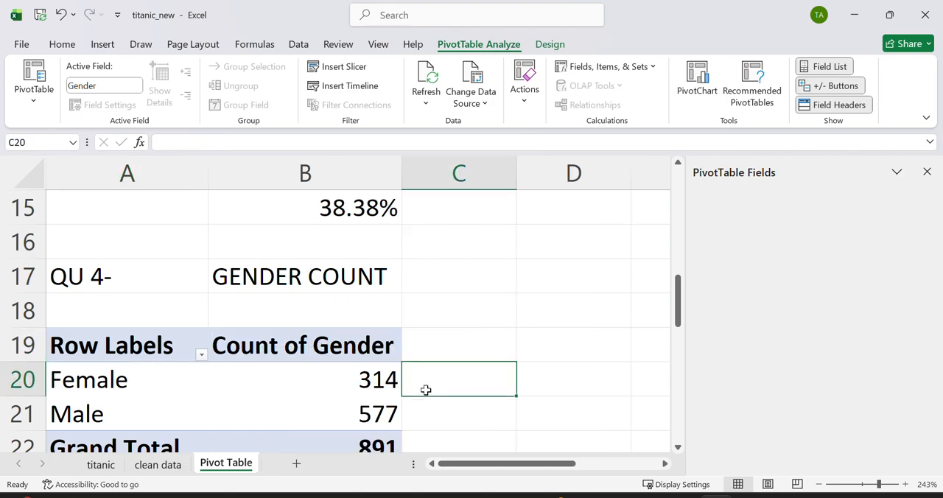
Step: Enter the question label "QU 4 -" in cell A25 and the heading "PCLASS" in cell B25, below the gender PivotTable
key(Down)
key(Down)
key(Down)
key(Down)
key(Down)
key(Down)
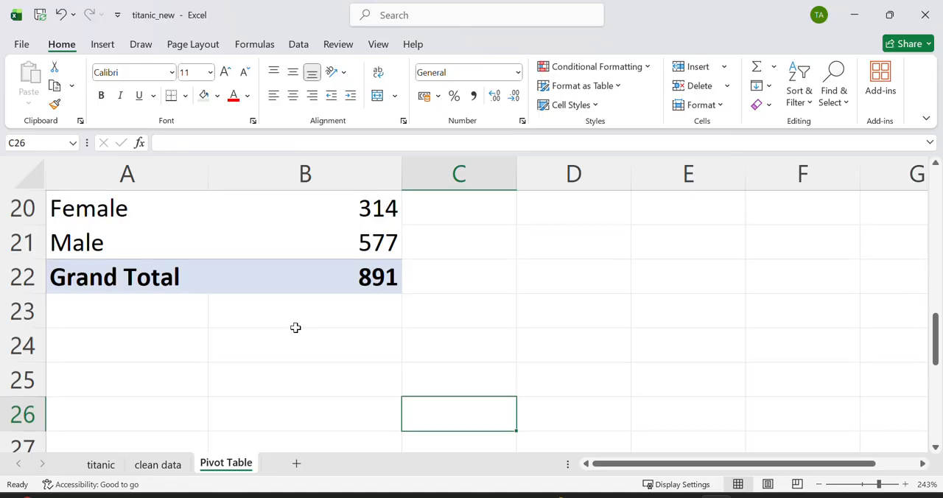
mouse_move(346, 248)
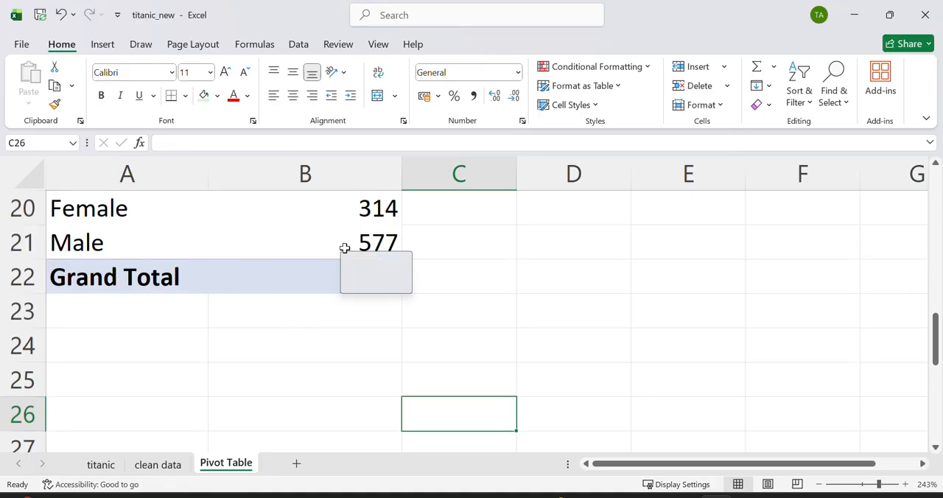
key(Down)
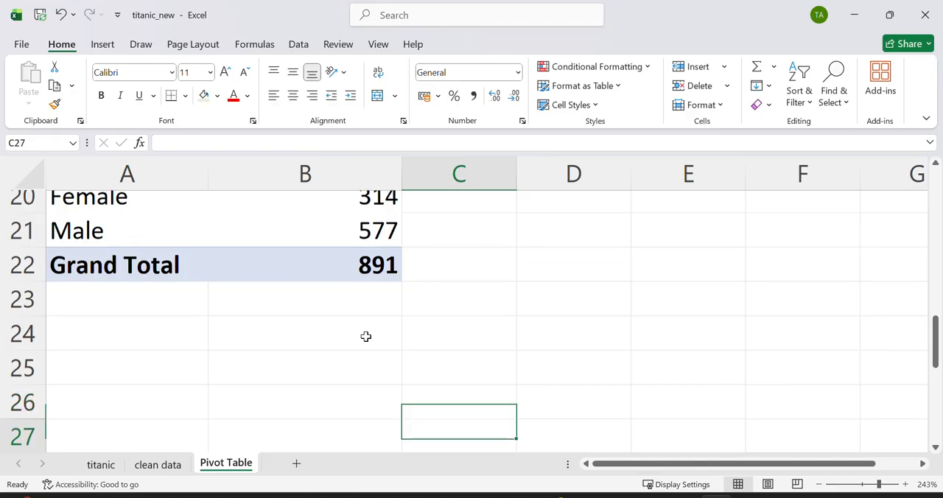
key(Down)
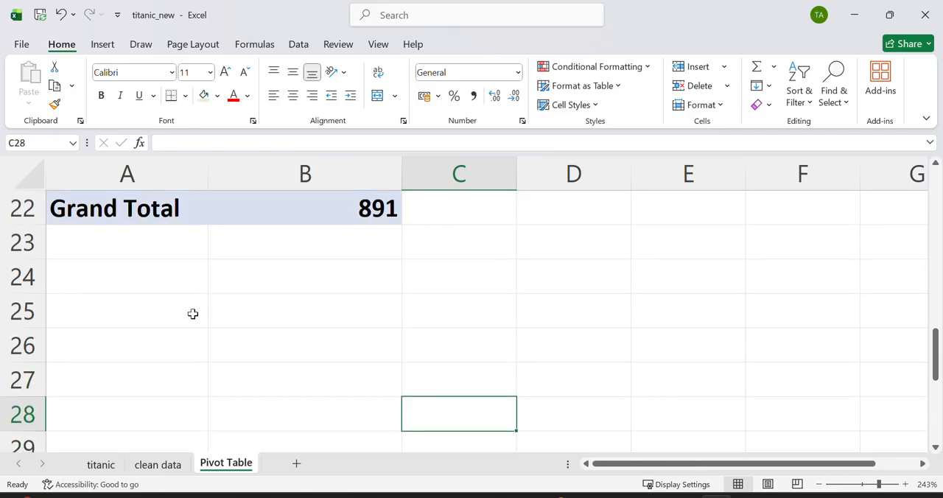
click(189, 314)
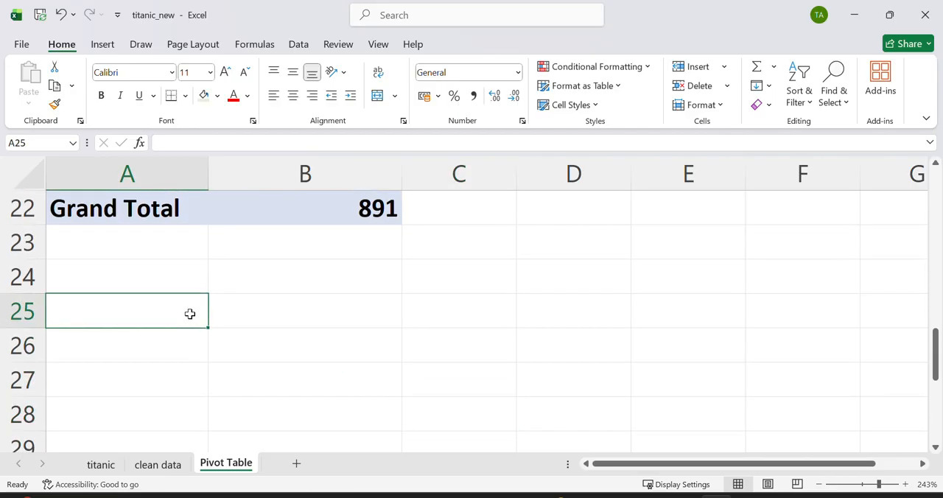
text(QU 4 -)
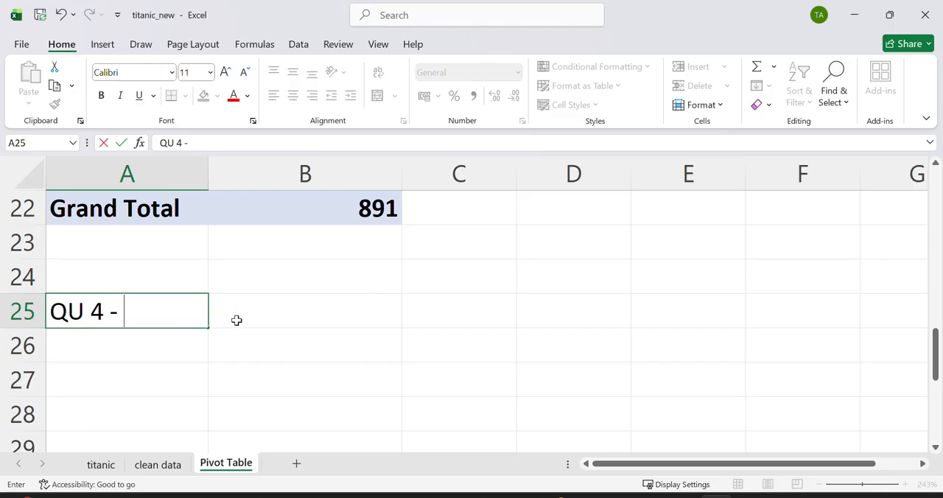
click(295, 315)
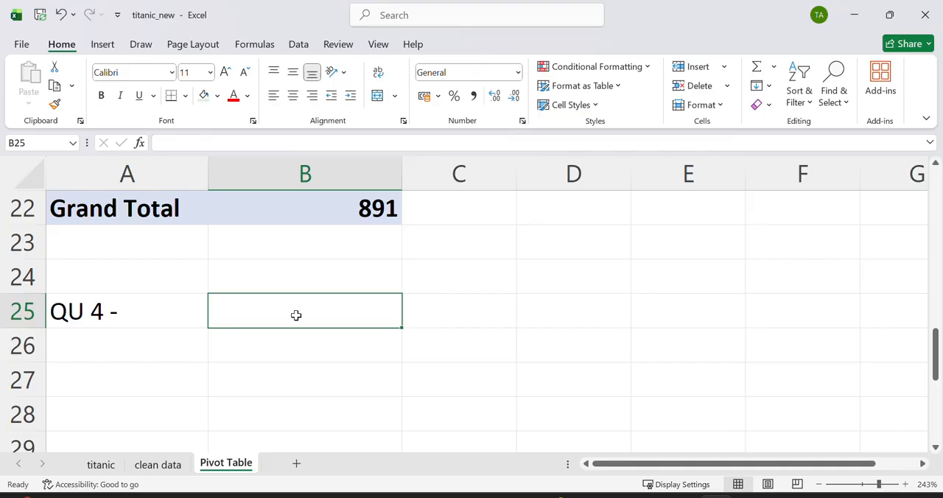
text(PCLASS)
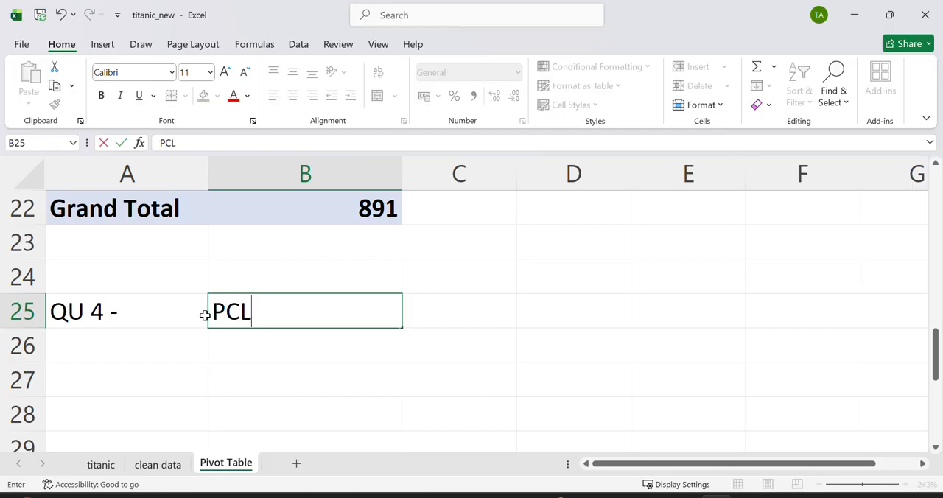
click(173, 339)
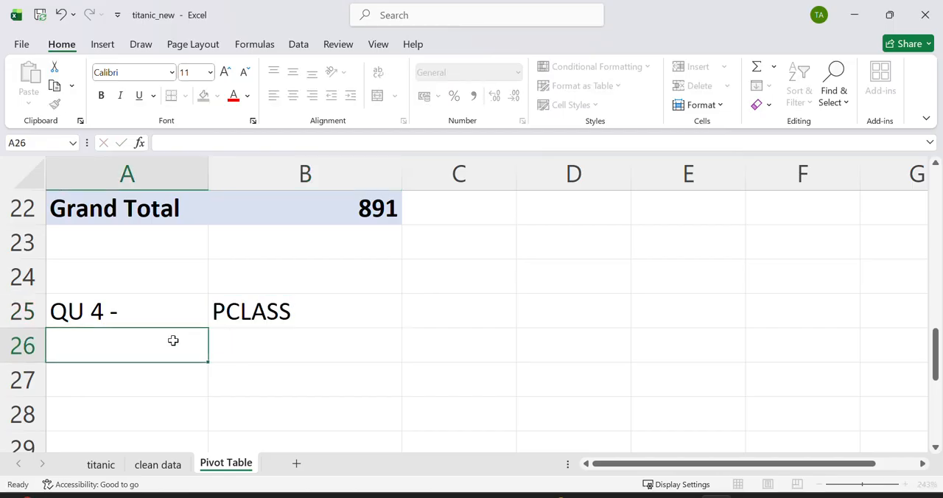
Step: Insert a PivotTable at cell A27 of the existing sheet, based on the table in the clean data sheet
click(127, 379)
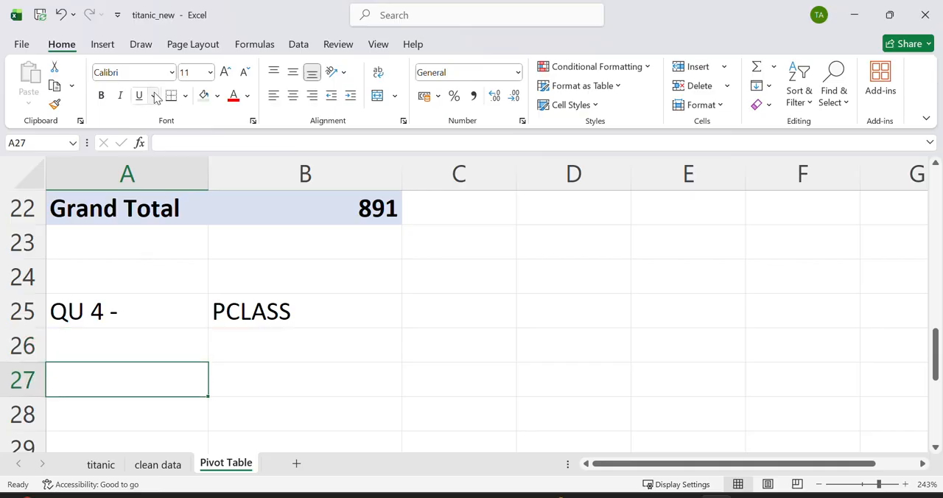
click(102, 45)
click(35, 83)
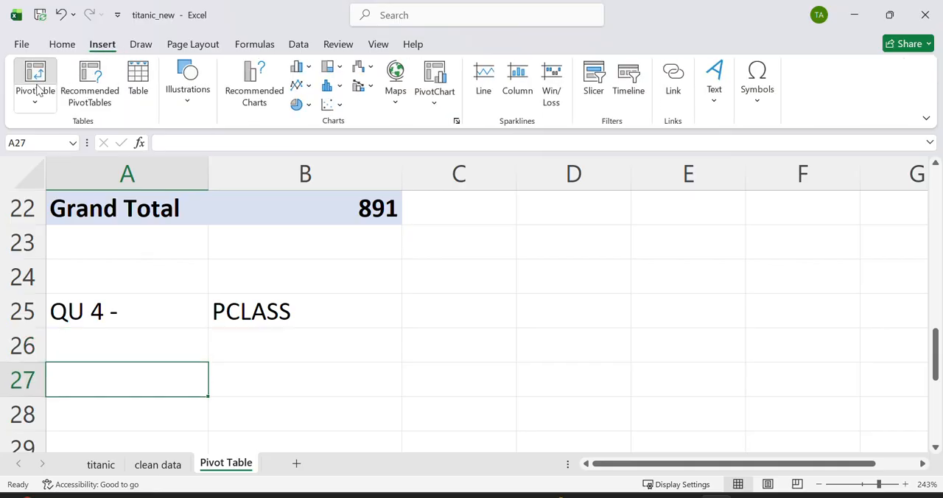
click(156, 464)
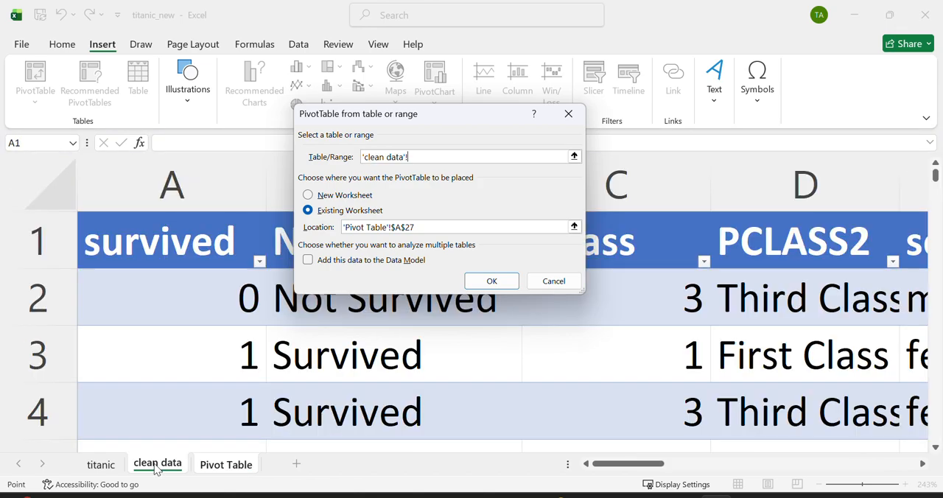
click(492, 280)
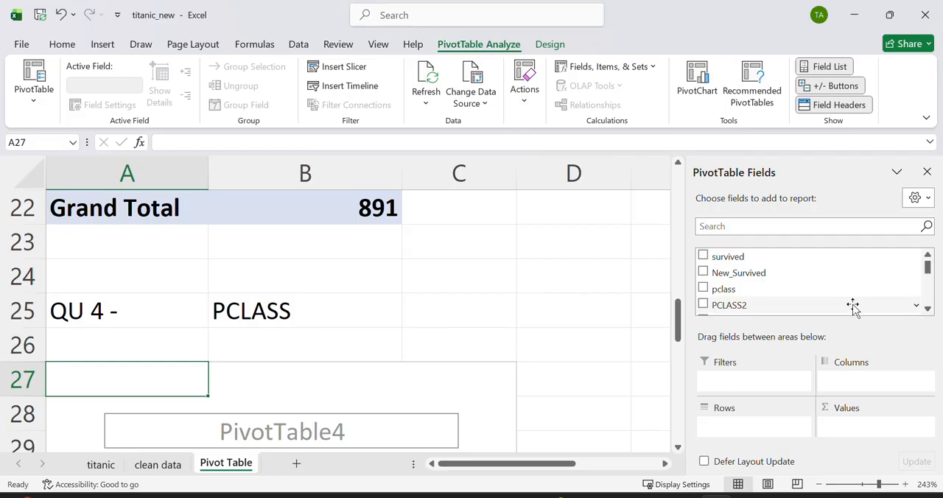
Step: Place the PCLASS2 field in both Rows and Values of the PivotTable at A27 to count passengers per class
drag(725, 308, 755, 408)
drag(752, 303, 868, 425)
scroll(572, 356, down, 3)
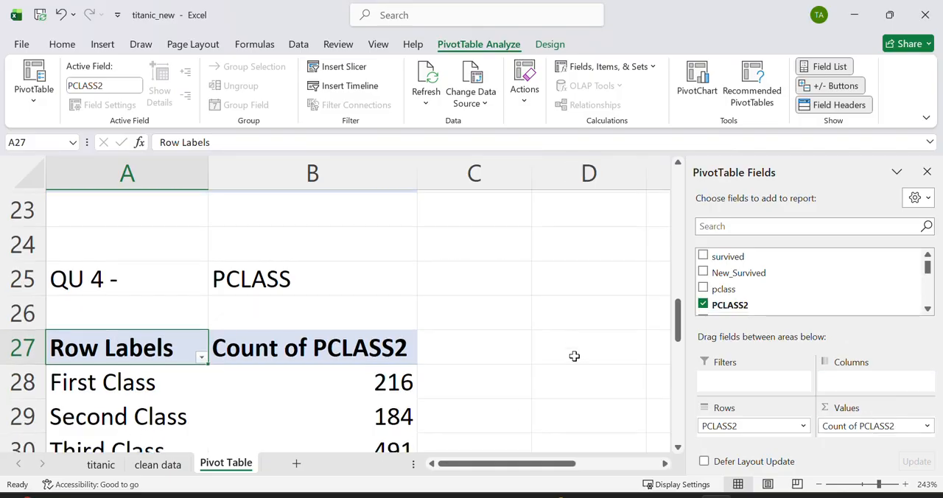
scroll(441, 360, down, 3)
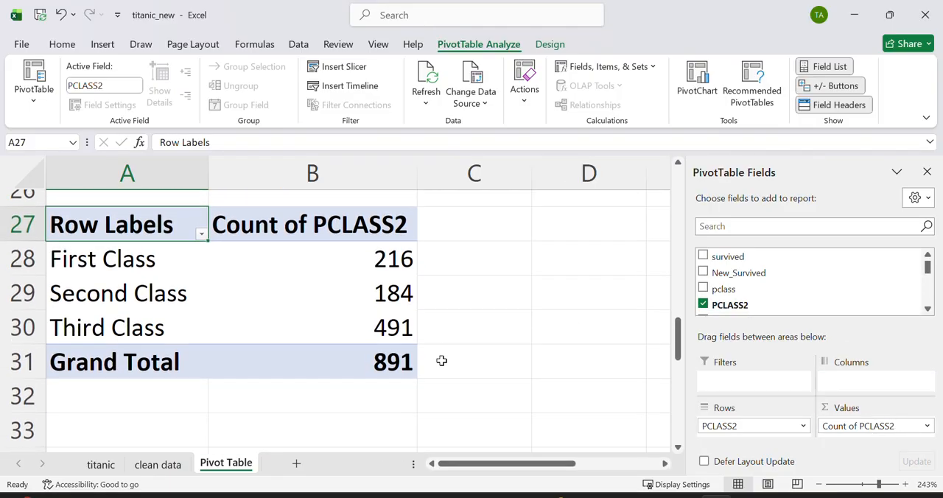
Step: Enter the heading "GENDER VS SURVIVED" in cell A34, below the passenger class PivotTable
scroll(441, 360, down, 5)
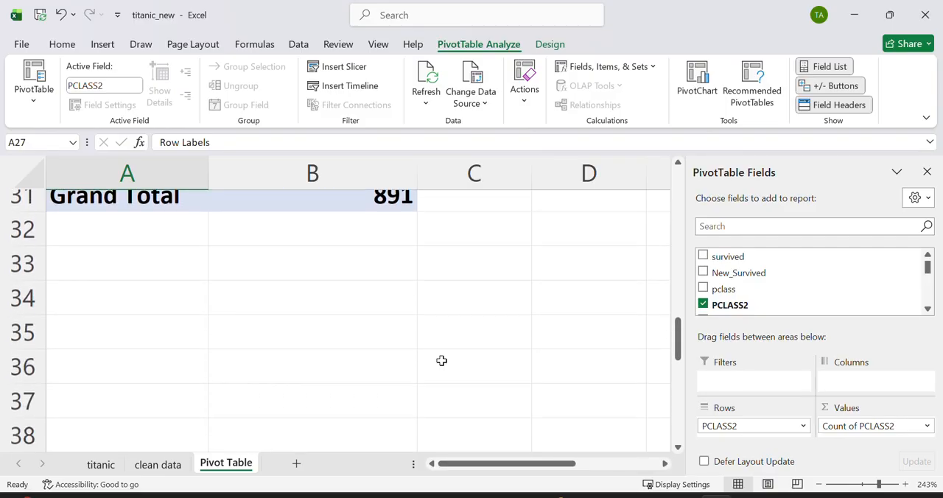
click(146, 273)
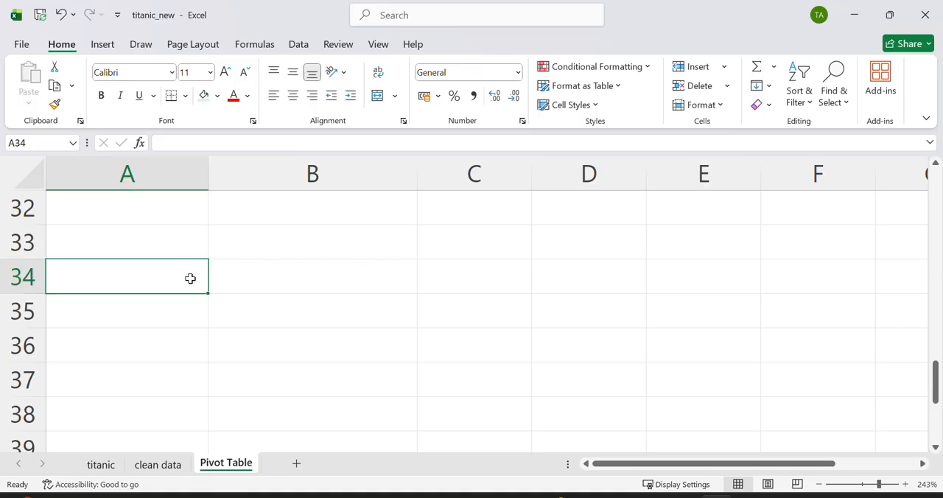
text(GENDER )
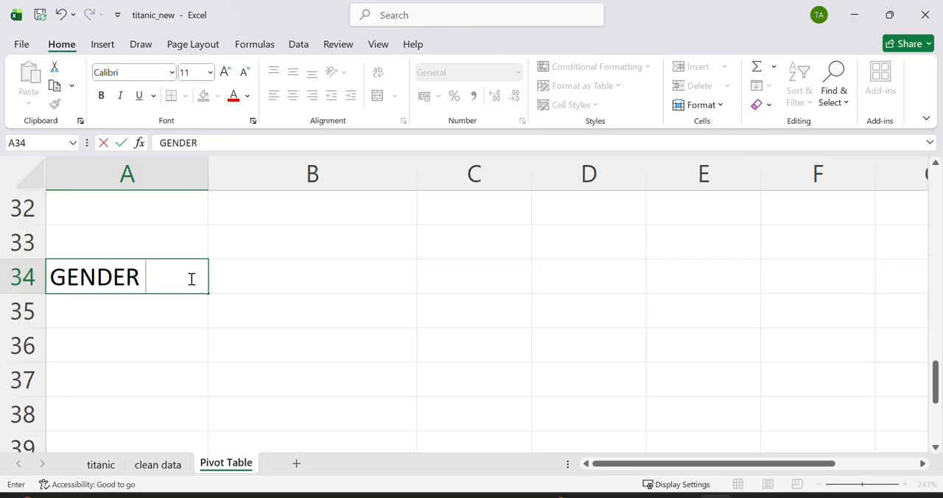
text(VS SURVIVED)
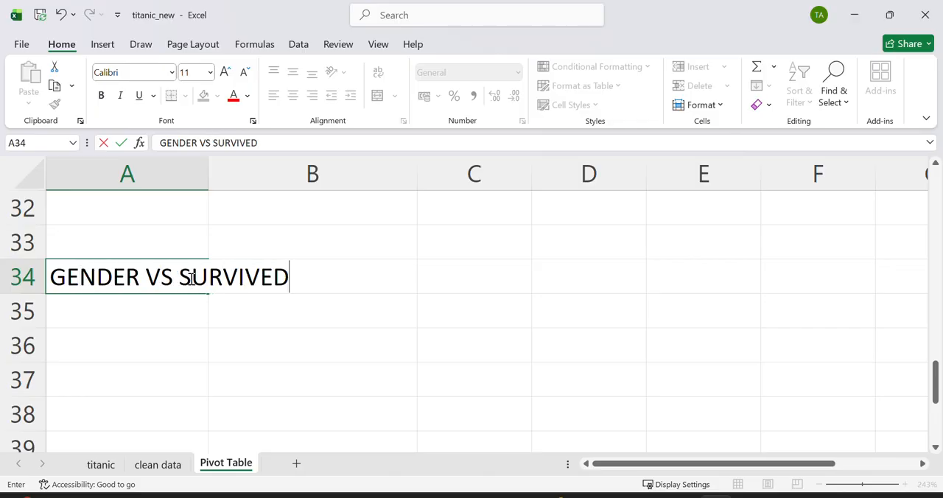
Step: Insert a PivotTable at cell A36 of the existing sheet, with Table1 from the clean data sheet as its source
click(150, 332)
scroll(149, 333, down, 1)
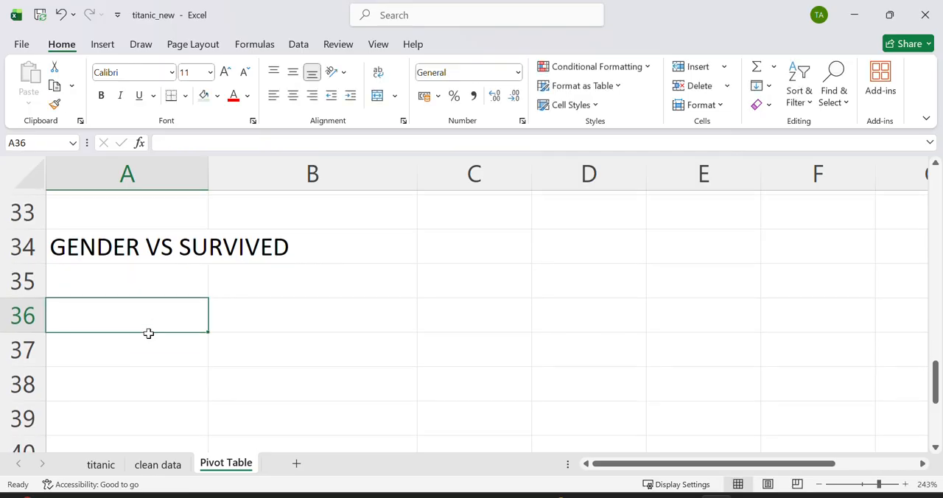
click(102, 45)
click(35, 74)
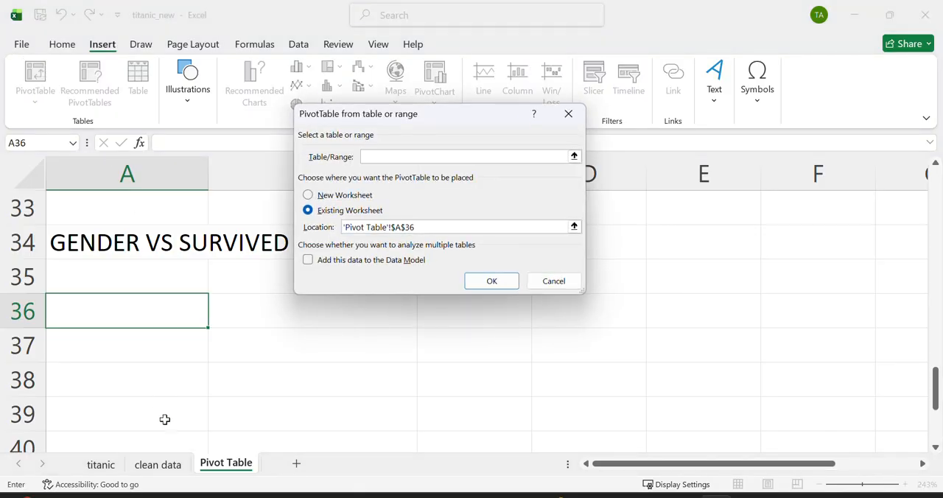
click(157, 464)
key(ctrl+a)
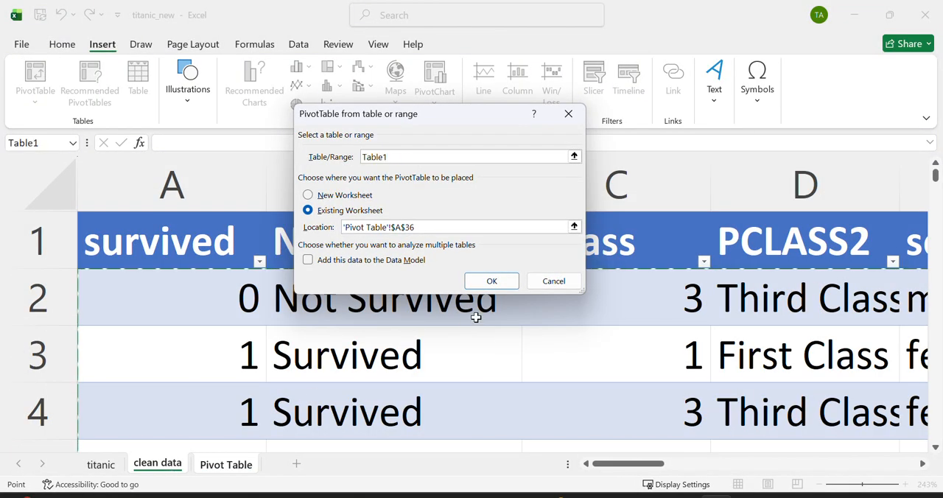
click(490, 282)
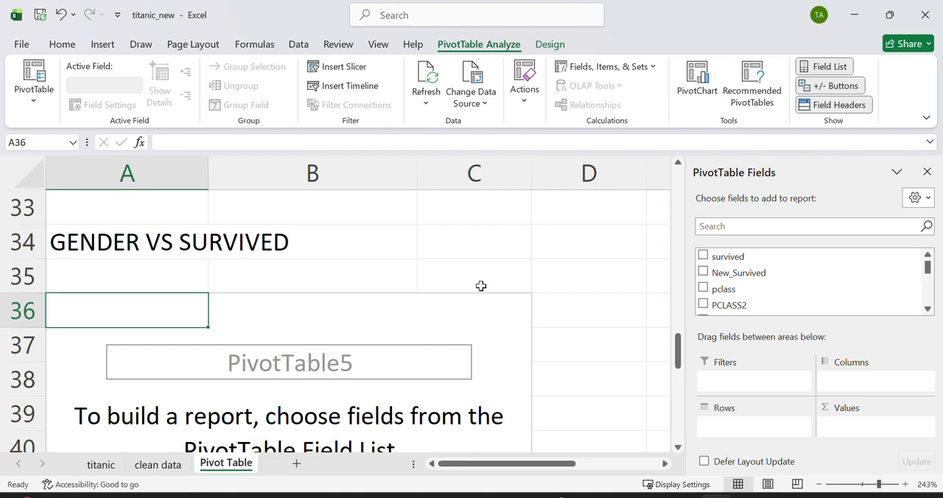
Step: Place the Gender field in Rows of the empty PivotTable at A36
click(928, 309)
click(928, 309)
click(928, 309)
click(928, 309)
click(927, 309)
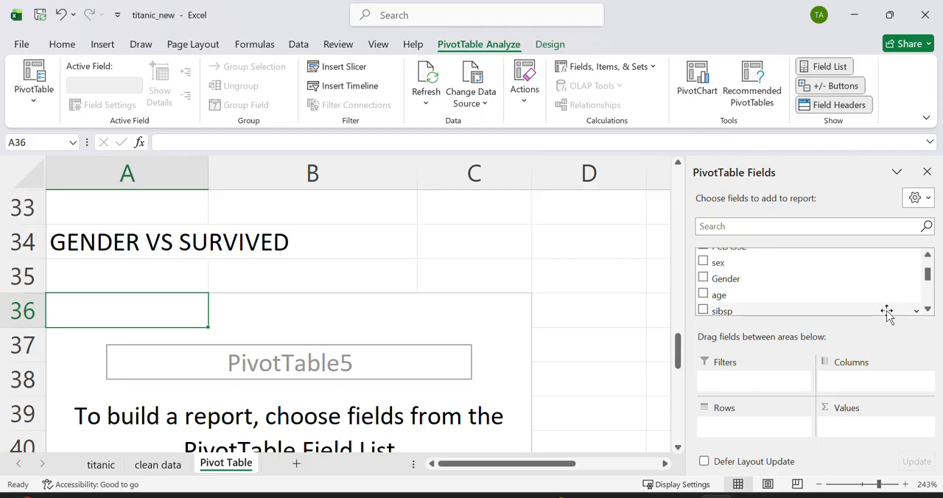
drag(734, 278, 771, 440)
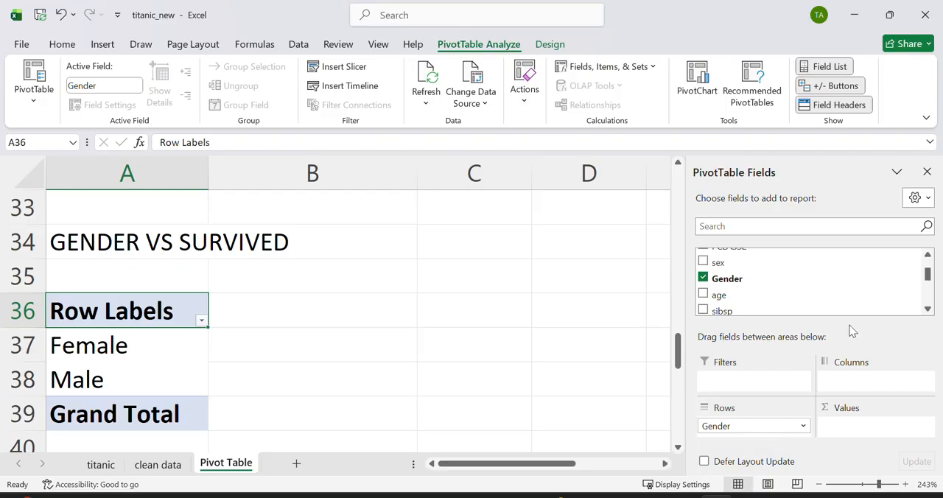
drag(930, 276, 926, 260)
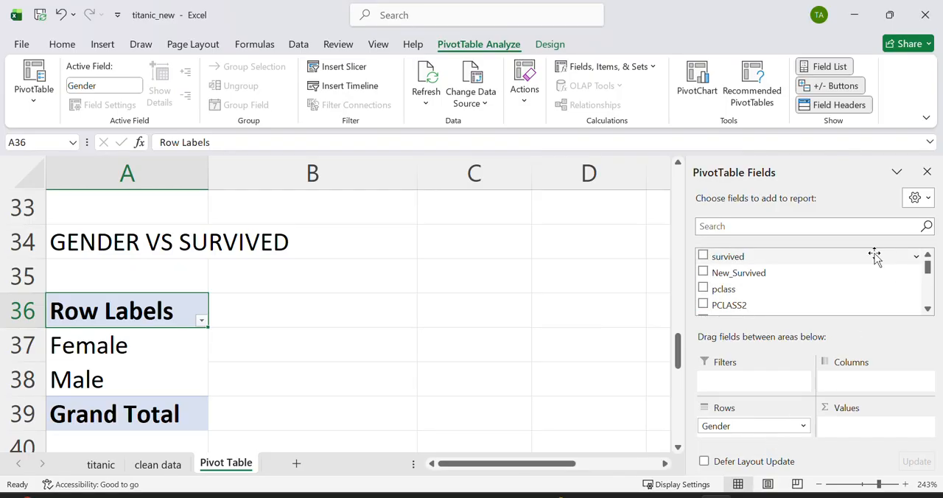
drag(732, 274, 751, 427)
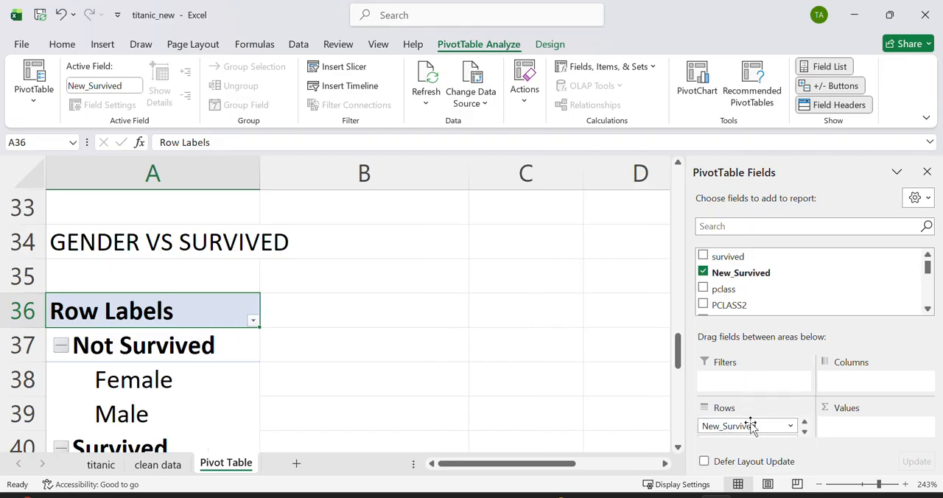
click(287, 389)
scroll(288, 389, down, 1)
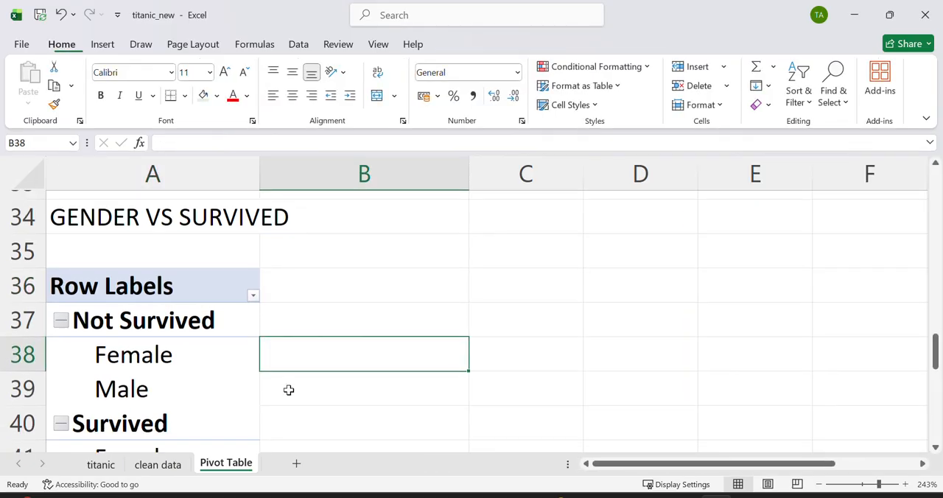
scroll(288, 389, down, 1)
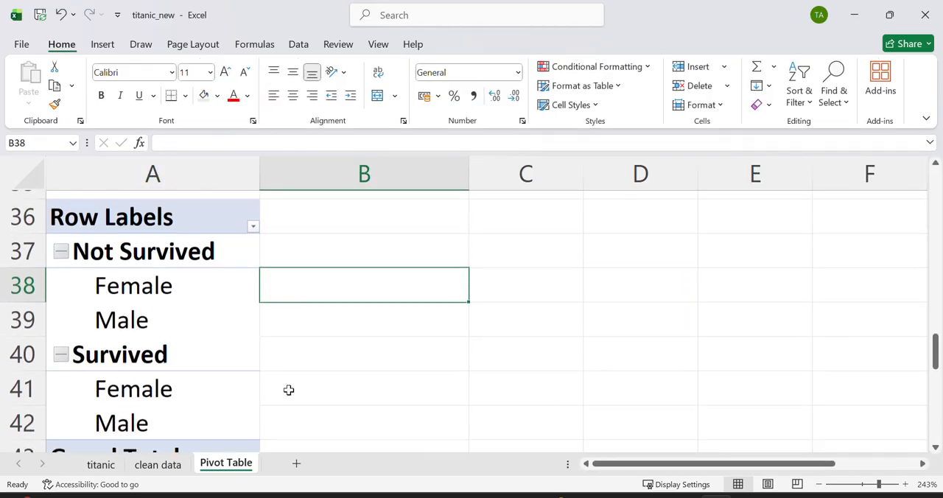
click(198, 258)
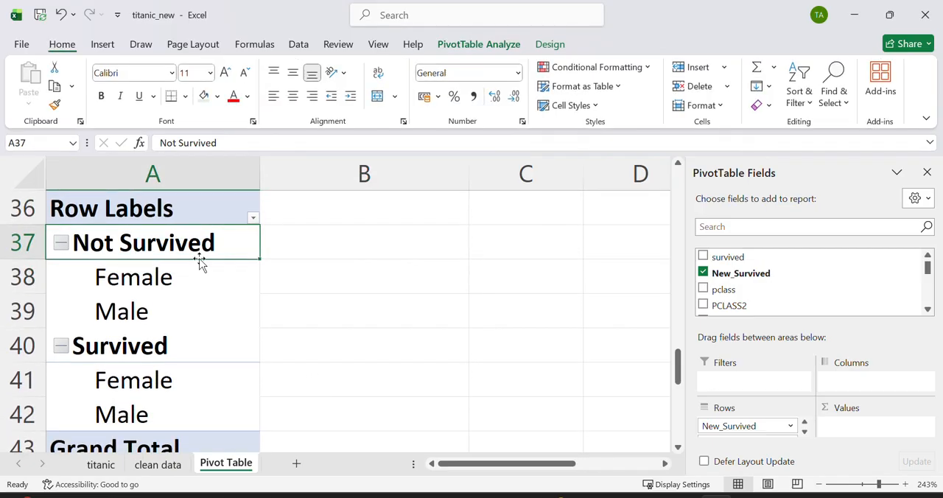
click(764, 429)
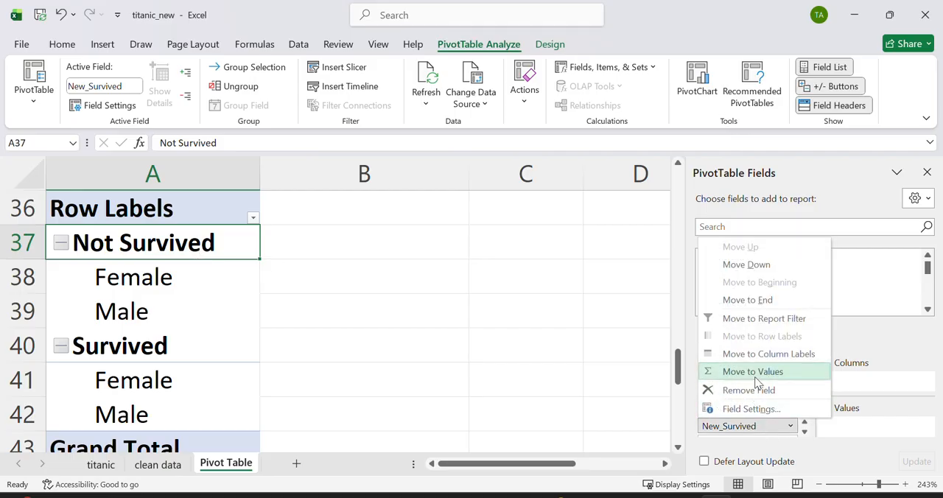
click(748, 390)
Step: Place New_Survived in both Columns and Values of the gender PivotTable to count survival by gender
drag(726, 273, 859, 385)
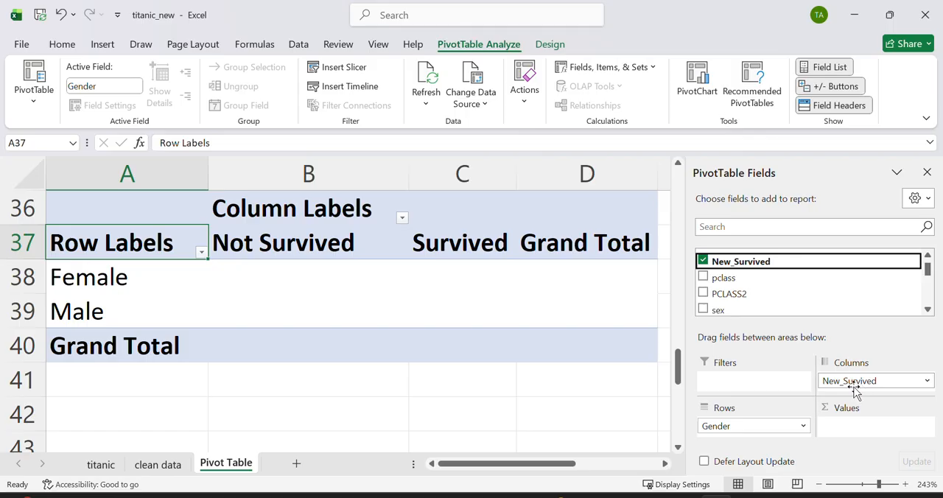
drag(854, 390, 856, 417)
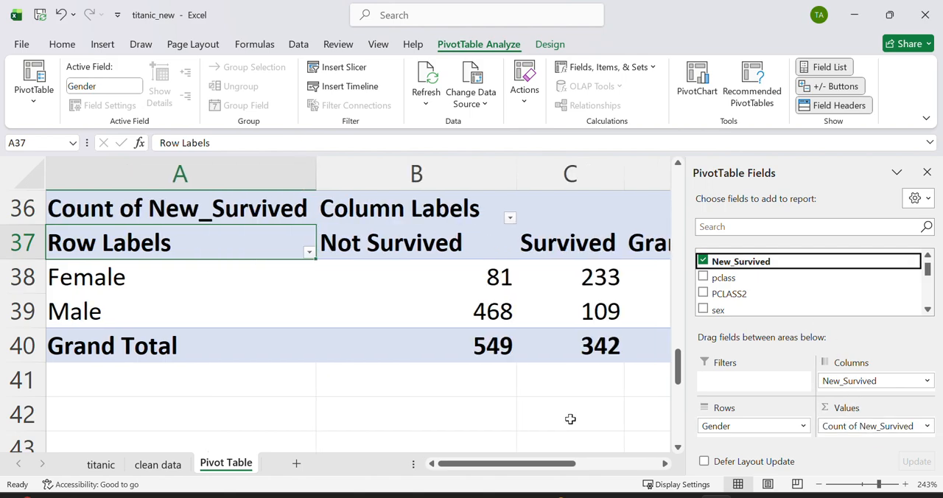
Step: Examine the Not Survived and Survived counts for females and males and the grand total in the gender PivotTable
scroll(570, 419, right, 1)
scroll(570, 419, left, 1)
scroll(345, 318, right, 1)
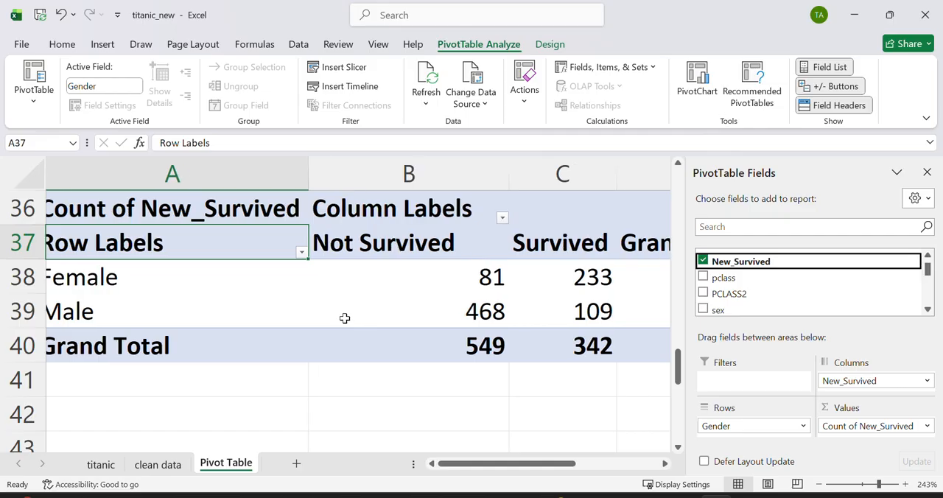
scroll(344, 318, down, 4)
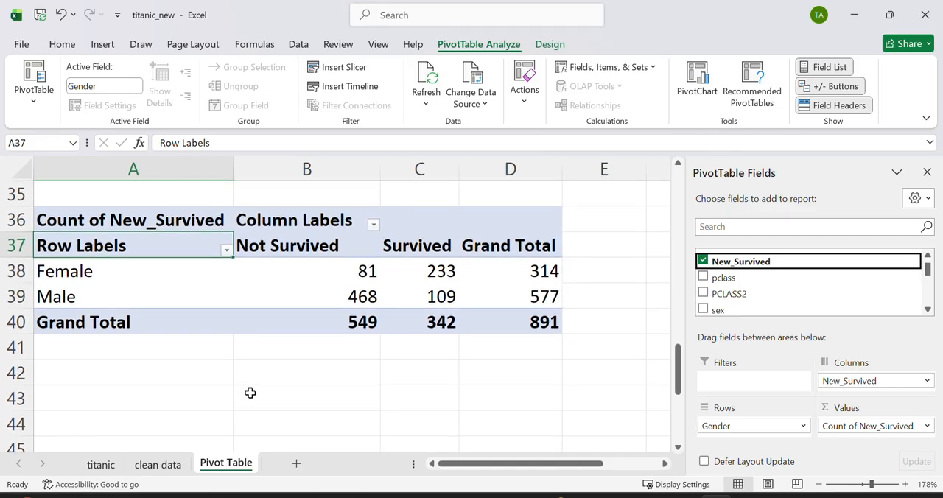
click(114, 274)
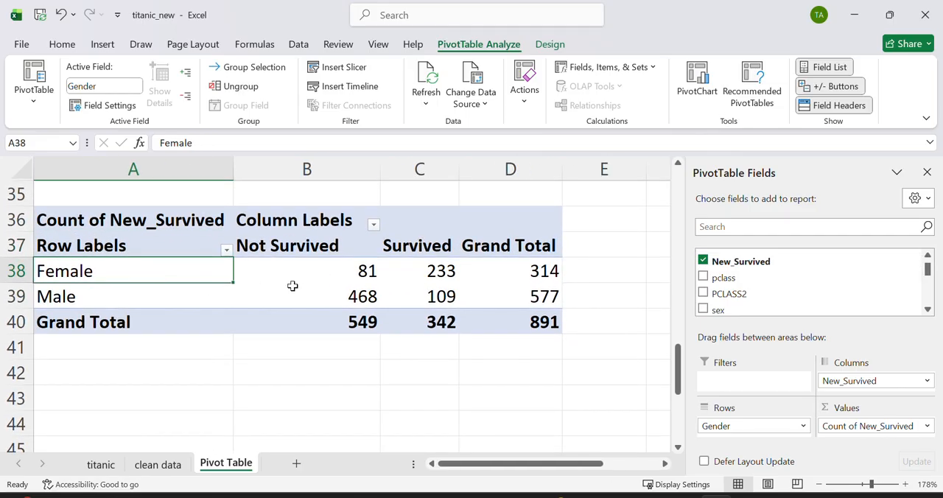
click(314, 270)
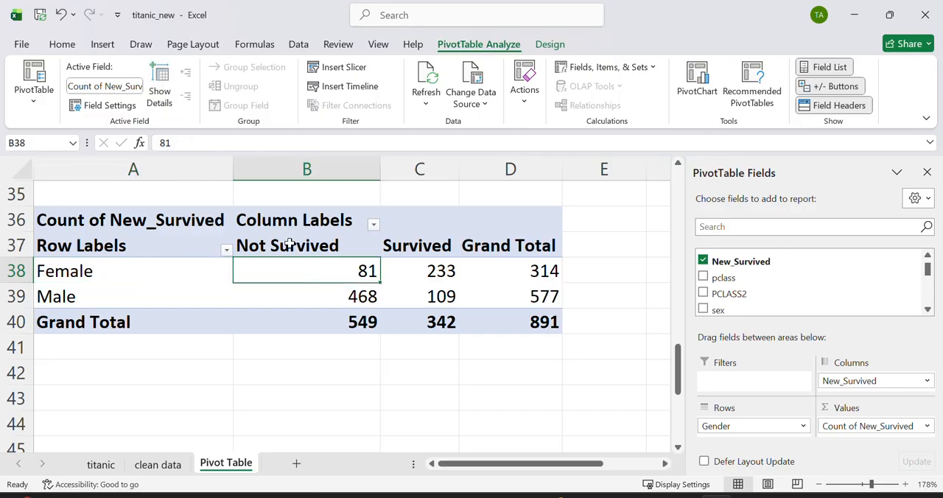
click(286, 298)
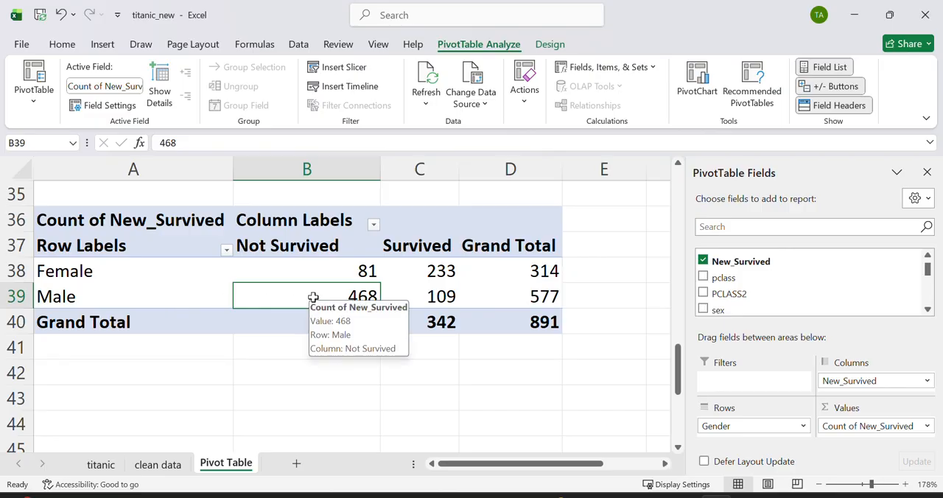
click(429, 264)
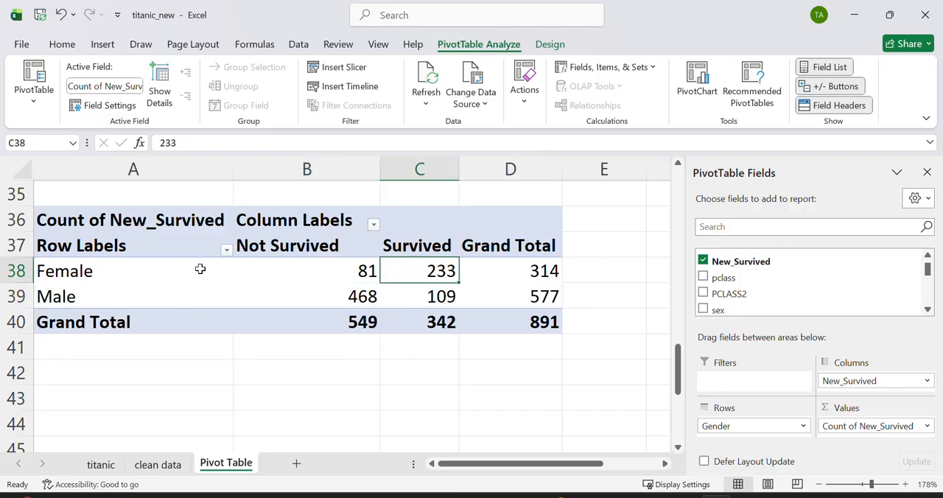
click(414, 294)
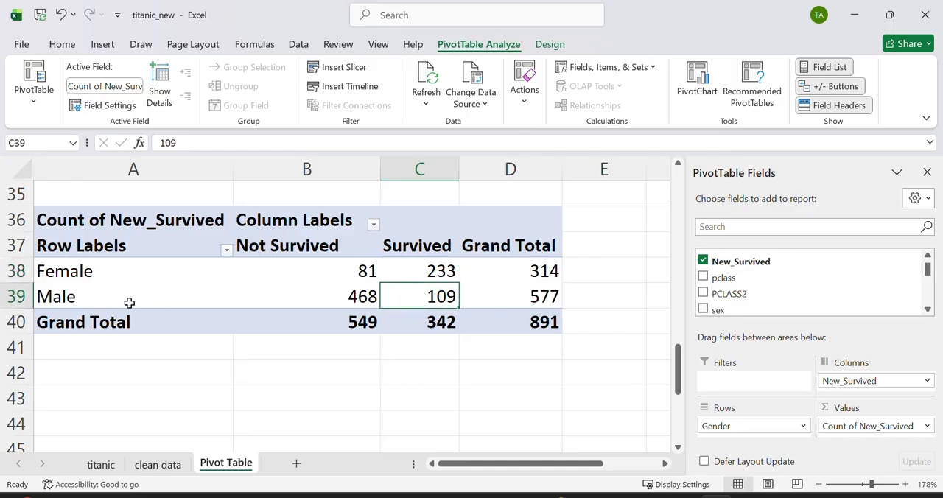
click(540, 335)
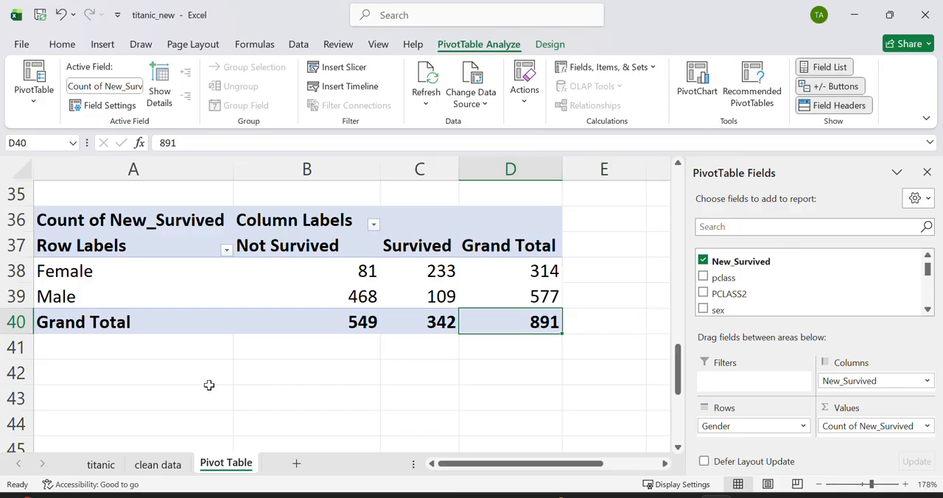
Step: Insert a PivotTable at cell A43 of the existing sheet, with Table1 from the clean data sheet as its source
click(151, 391)
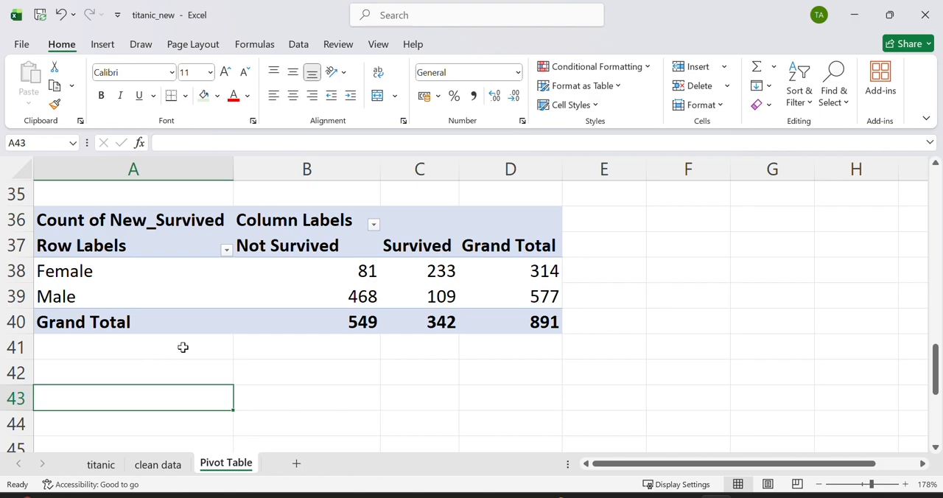
mouse_move(364, 275)
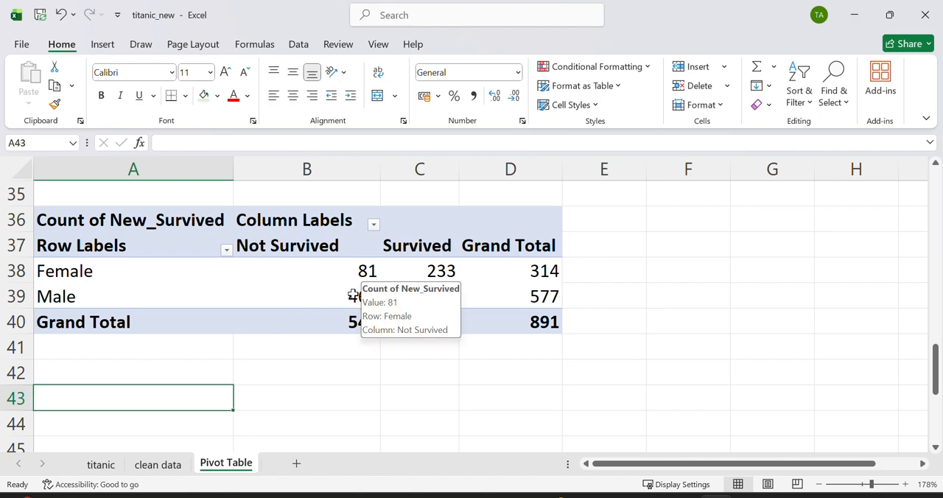
click(102, 43)
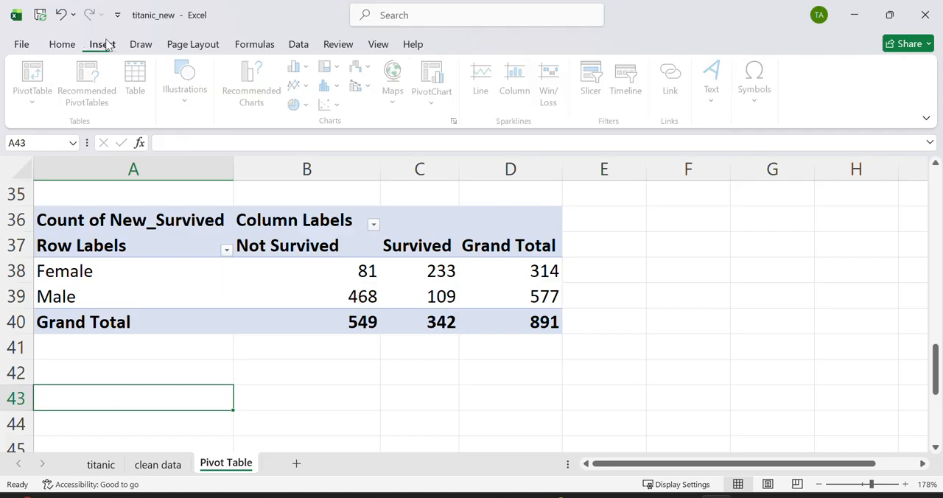
click(33, 74)
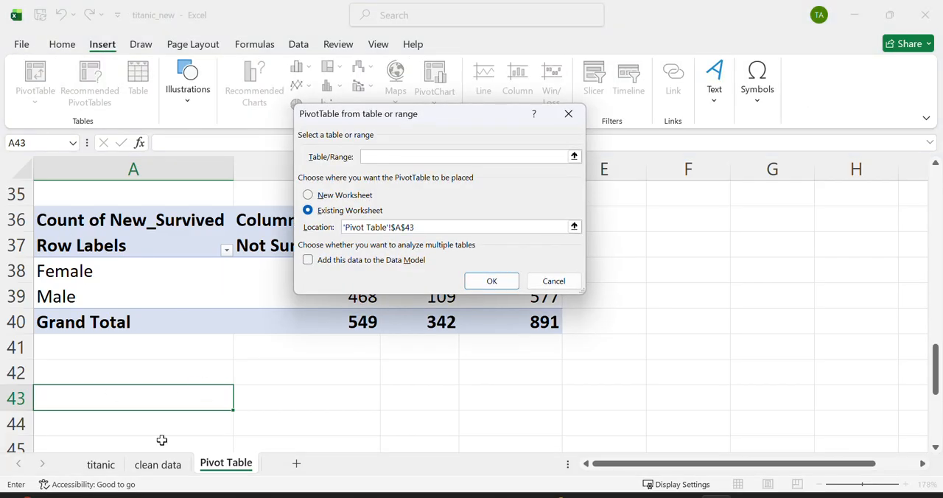
click(152, 466)
key(ctrl+a)
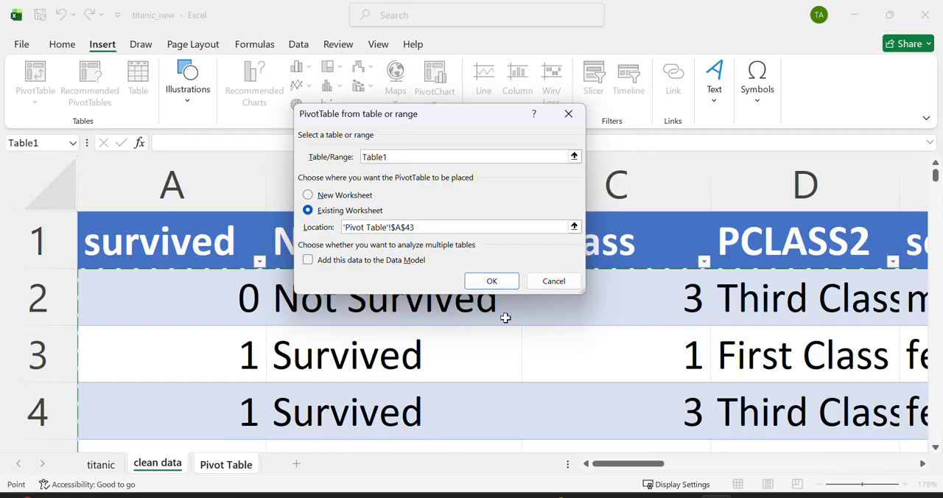
click(491, 281)
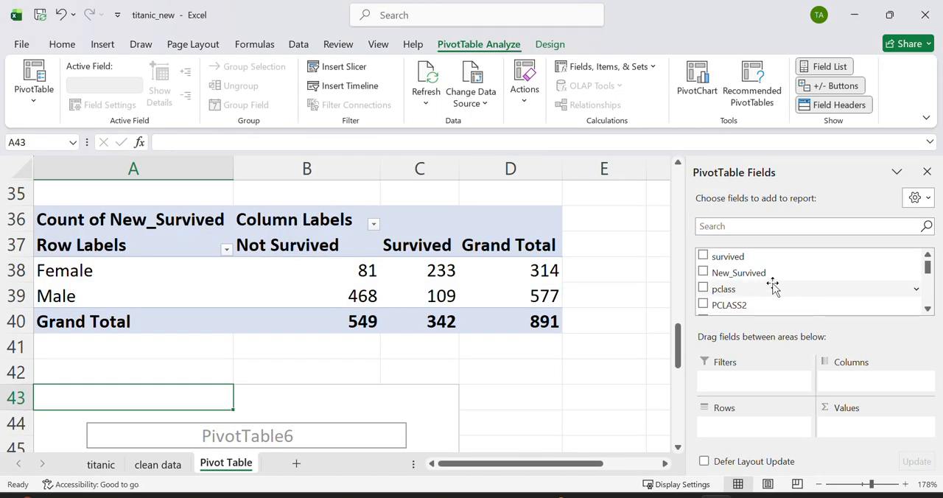
Step: In the PivotTable at A43, place New_Survived in Columns and PCLASS2 in both Rows and Values
drag(766, 274, 872, 381)
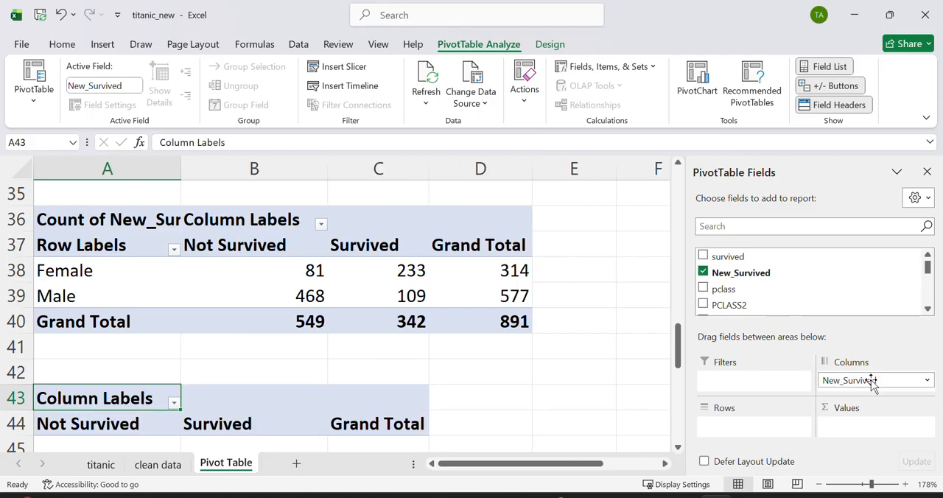
drag(733, 305, 744, 435)
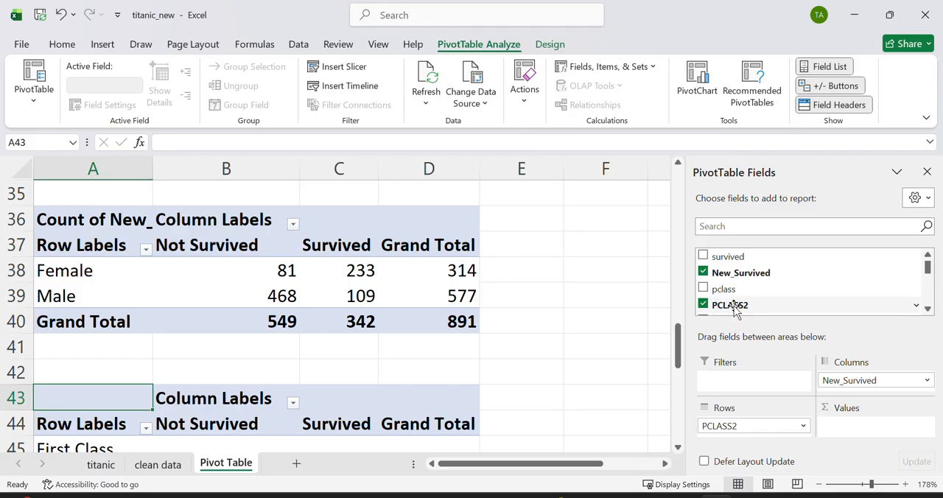
drag(734, 309, 861, 433)
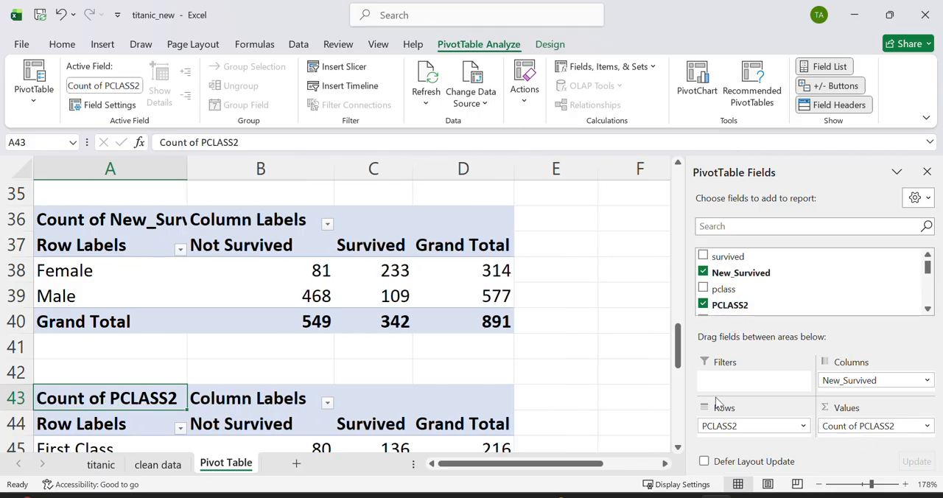
Step: Examine the Not Survived and Survived counts for each passenger class in the PivotTable at A43
click(541, 343)
key(Down)
key(Down)
key(Down)
key(Down)
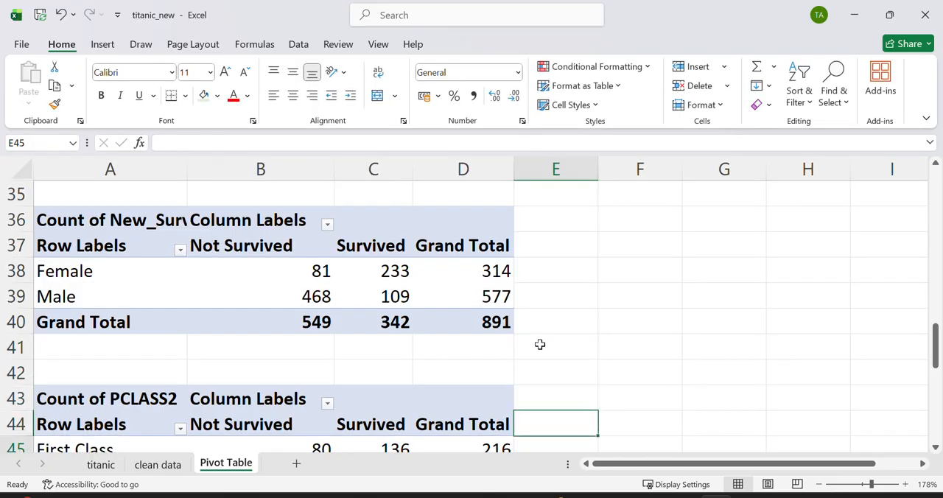
key(Down)
key(Down)
key(Down)
key(Down)
key(Down)
key(Down)
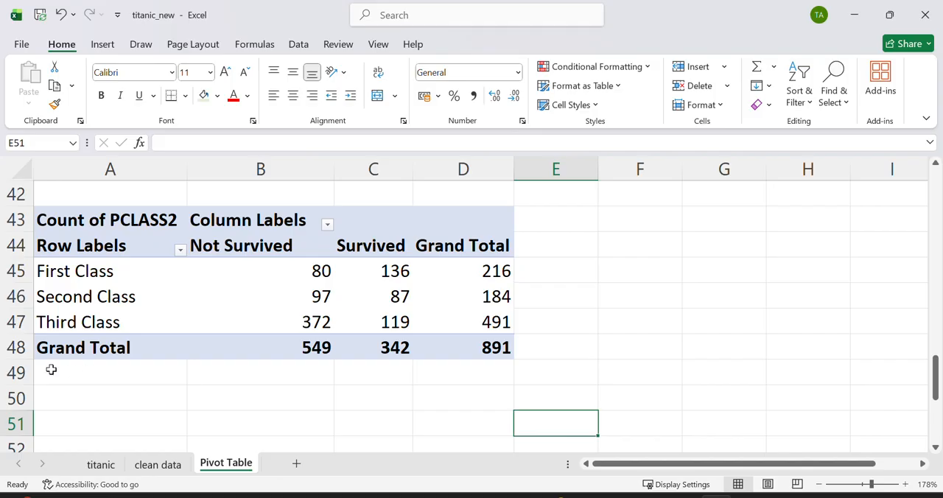
Step: Enter the heading "EMBARKED" in cell A51, below the passenger class versus survival PivotTable
click(228, 416)
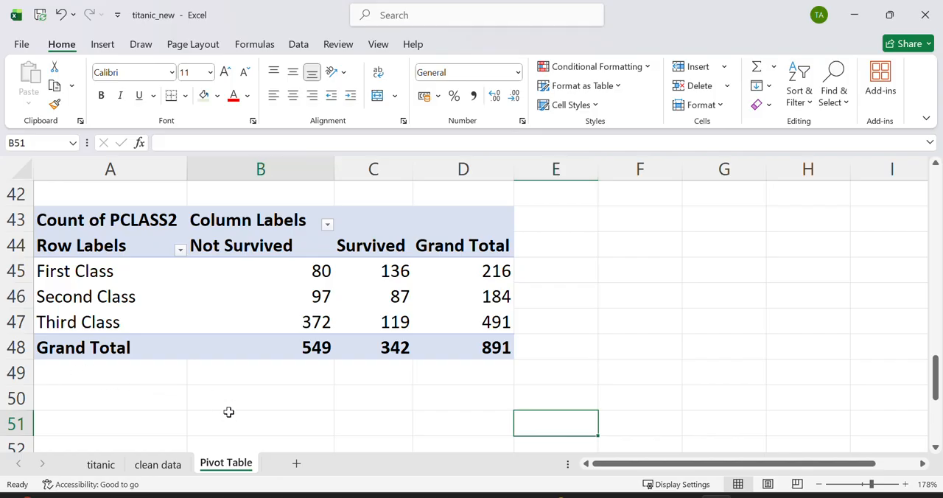
scroll(228, 416, down, 1)
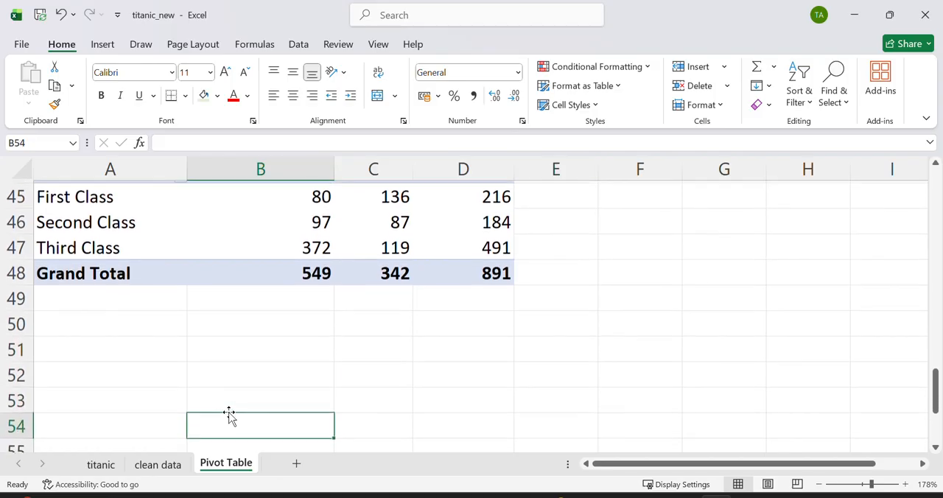
click(139, 343)
text(EMBARKED)
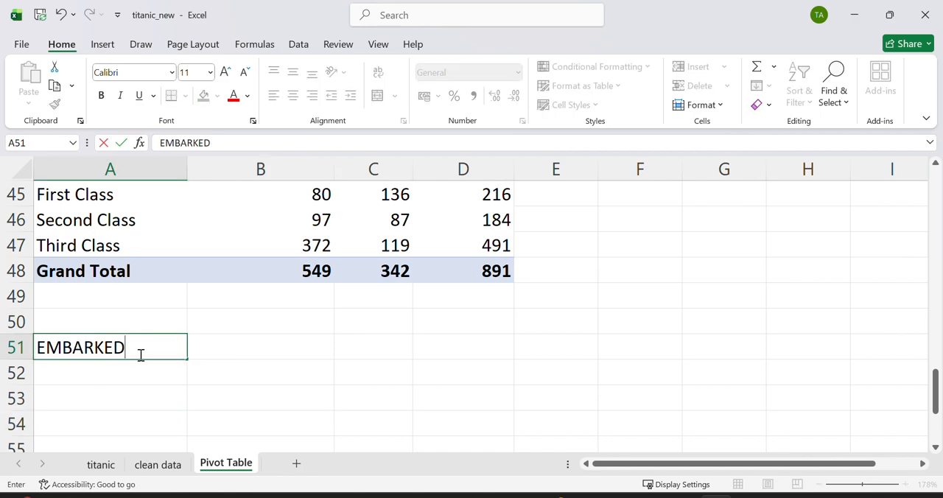
click(128, 378)
Step: Insert a PivotTable at cell A53 of the existing sheet, with Table1 from the clean data sheet as its source
click(125, 402)
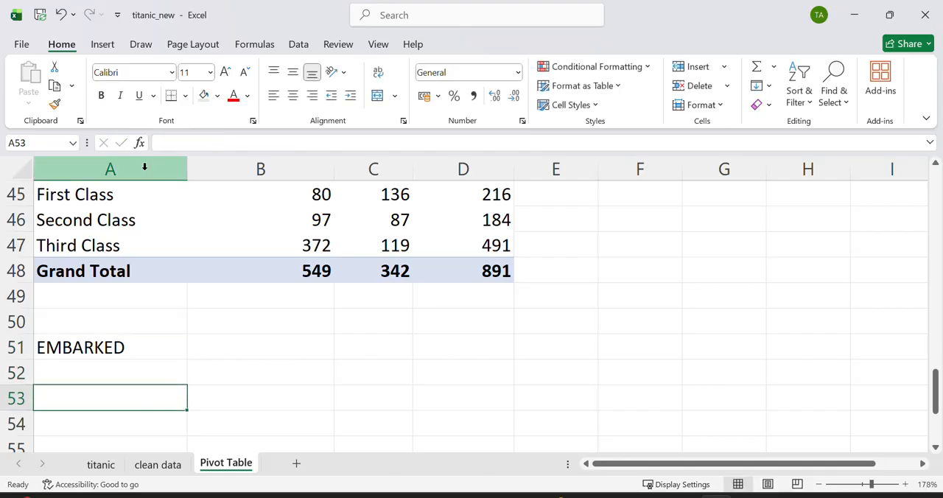
click(101, 44)
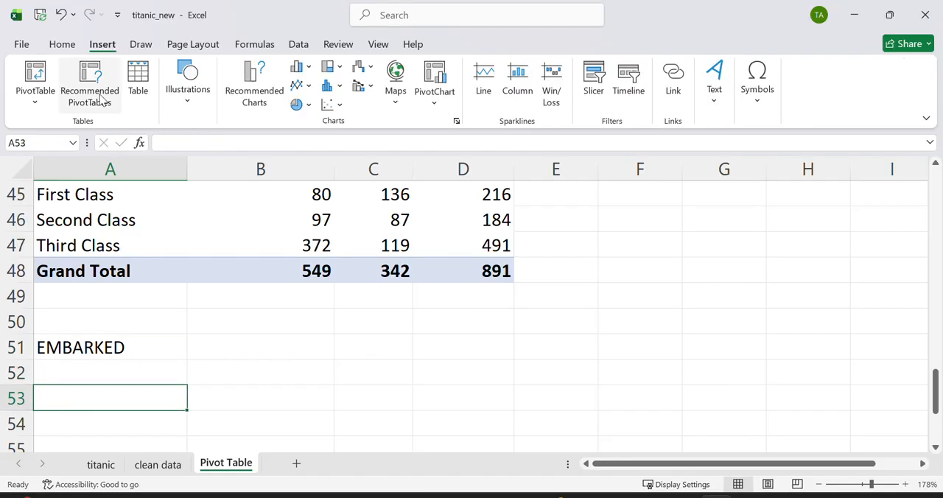
click(35, 75)
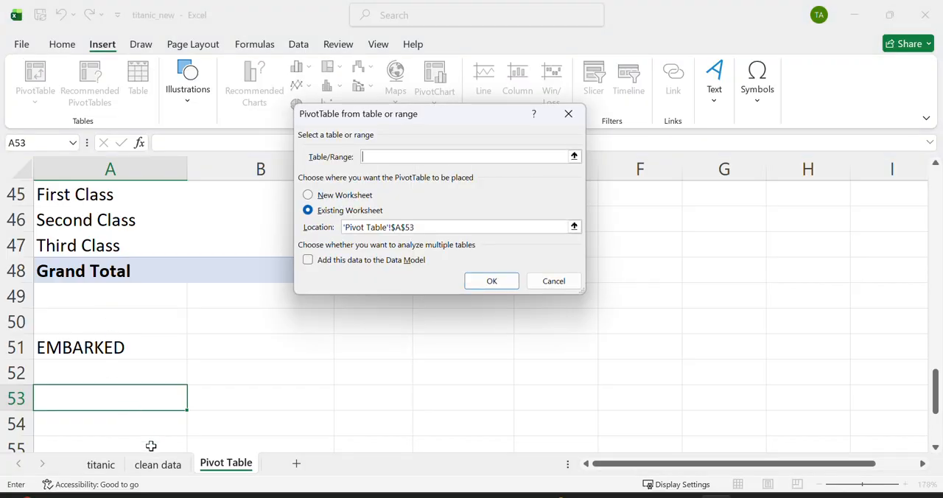
click(157, 464)
key(ctrl+a)
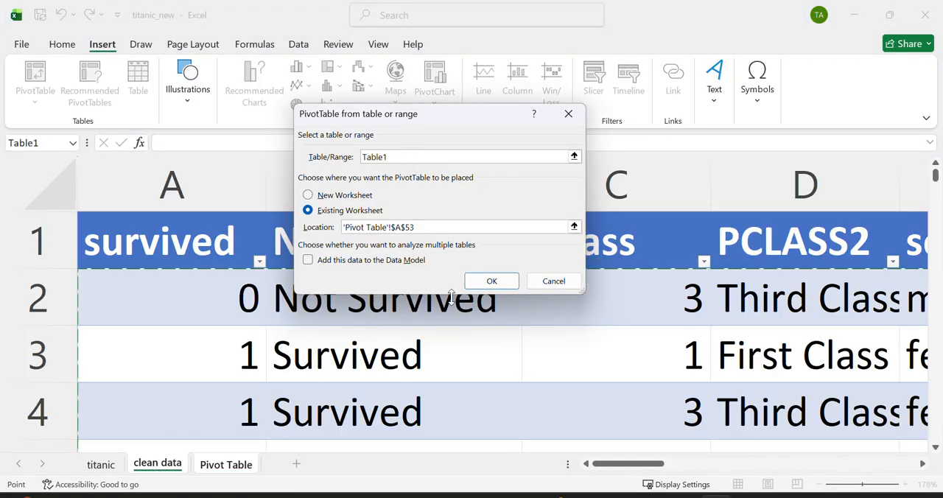
click(490, 281)
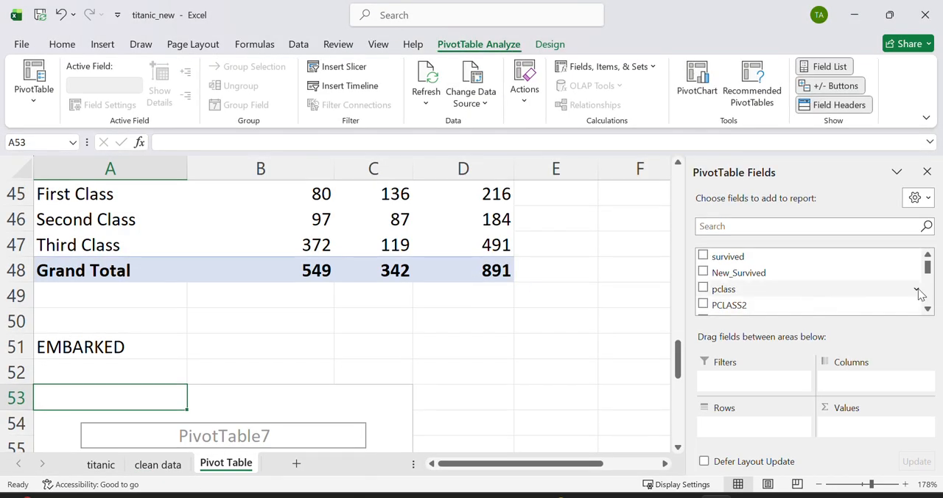
Step: Place embark_town in both Rows and Values of the PivotTable at A53
click(928, 296)
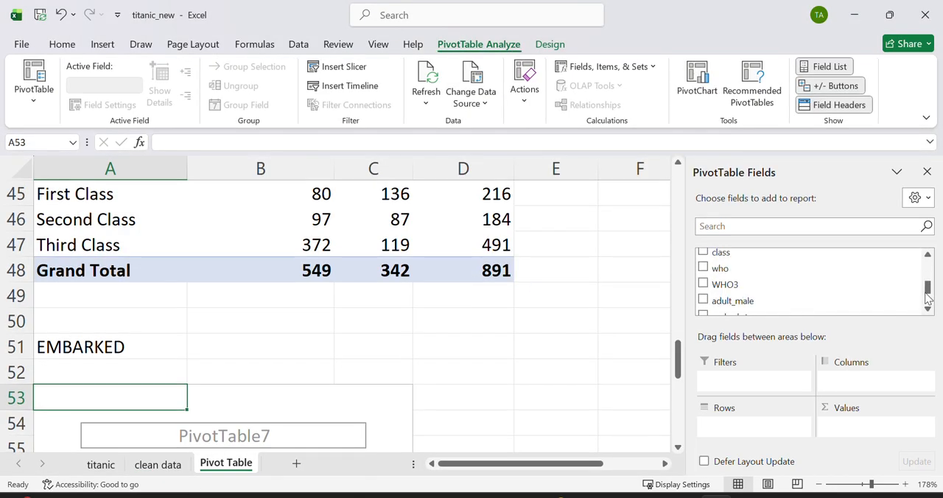
drag(928, 289, 932, 309)
click(928, 258)
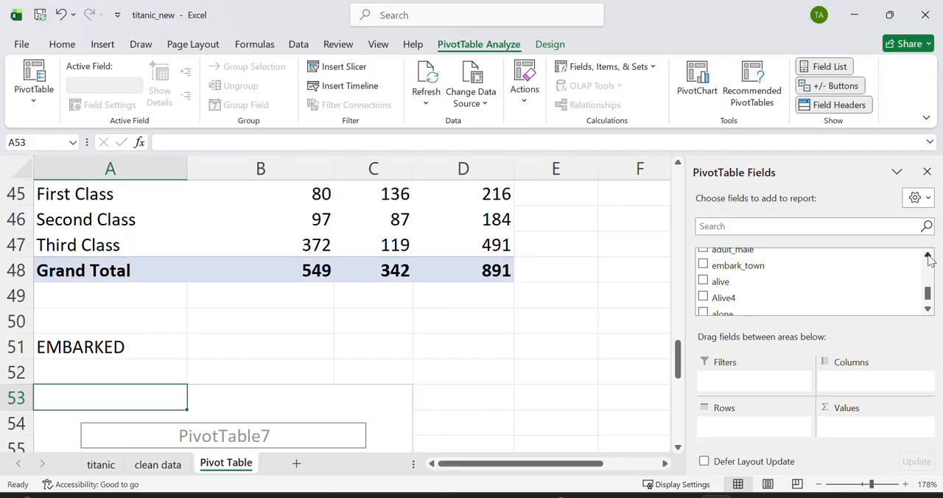
drag(814, 263, 759, 429)
drag(739, 266, 854, 430)
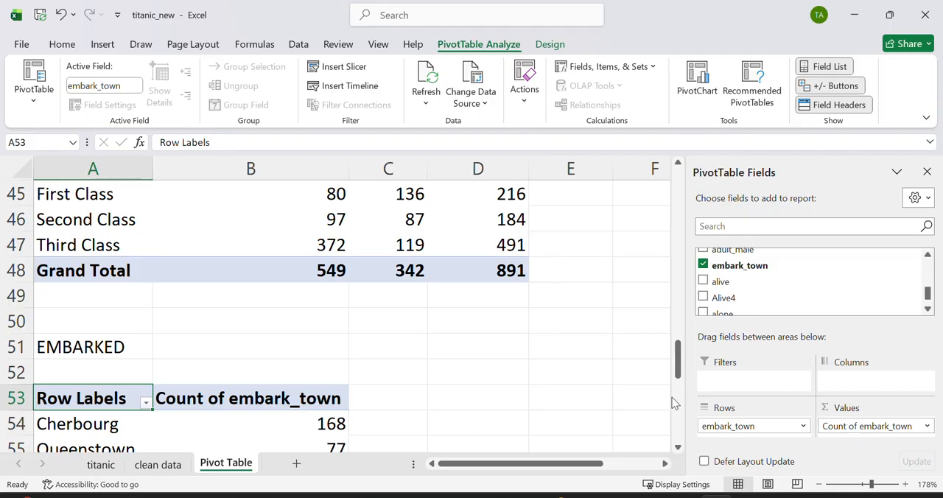
Step: Examine the passenger counts for each embarkation town in the PivotTable at A53
click(448, 377)
key(Down)
key(Down)
key(Down)
key(Down)
key(Down)
key(Down)
key(Down)
key(Down)
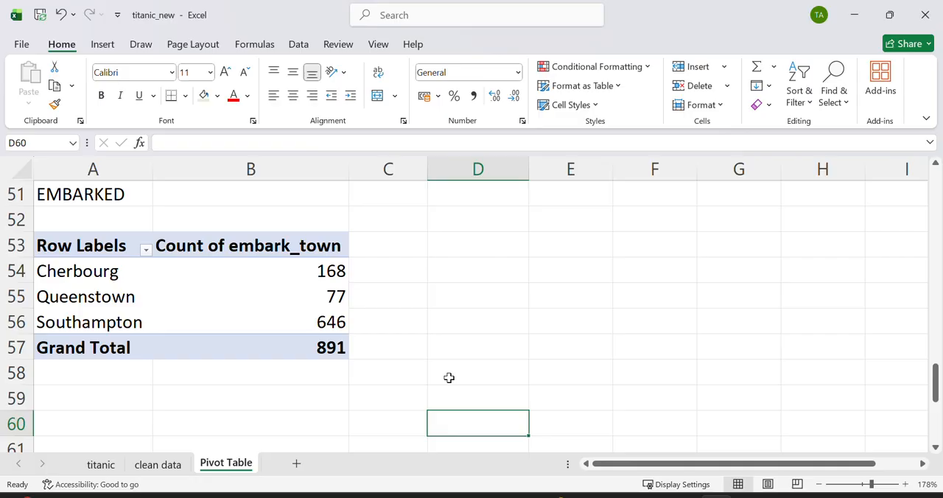
key(Down)
key(Down)
key(Down)
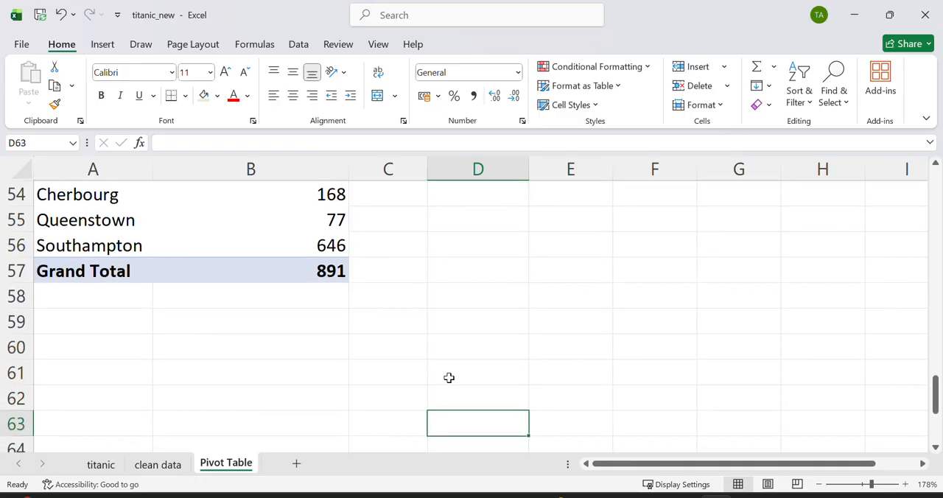
Step: Enter the heading "EMBARKED SRVIVED" in cell A60, below the embarkation town PivotTable
click(126, 347)
text(E)
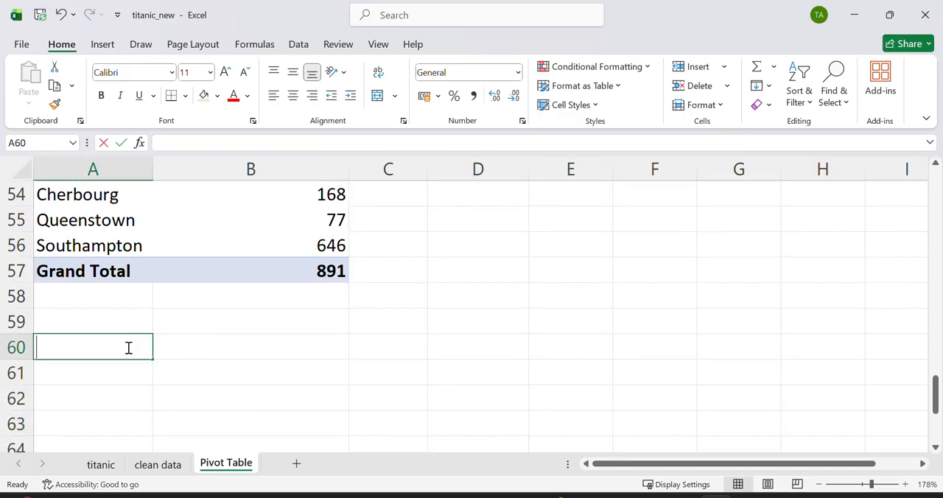
text(B)
key(BackSpace)
text(M)
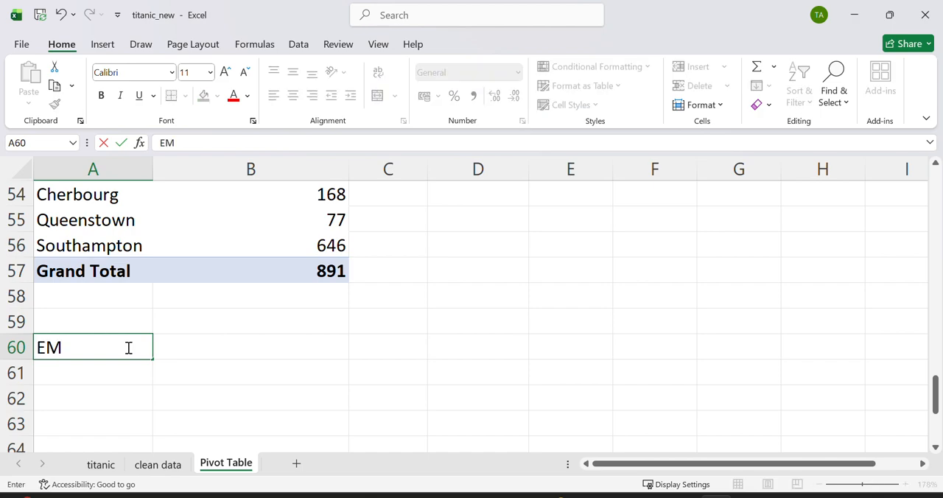
text(BARKED S)
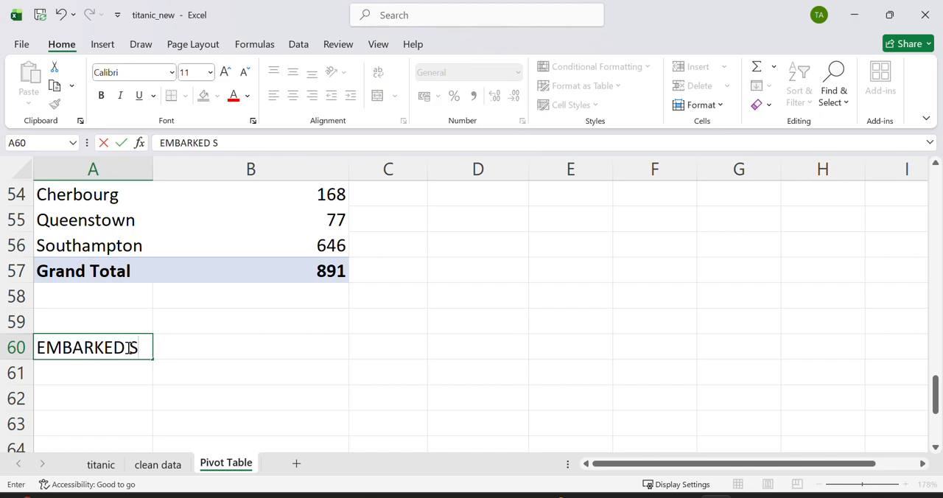
text(RVIVED)
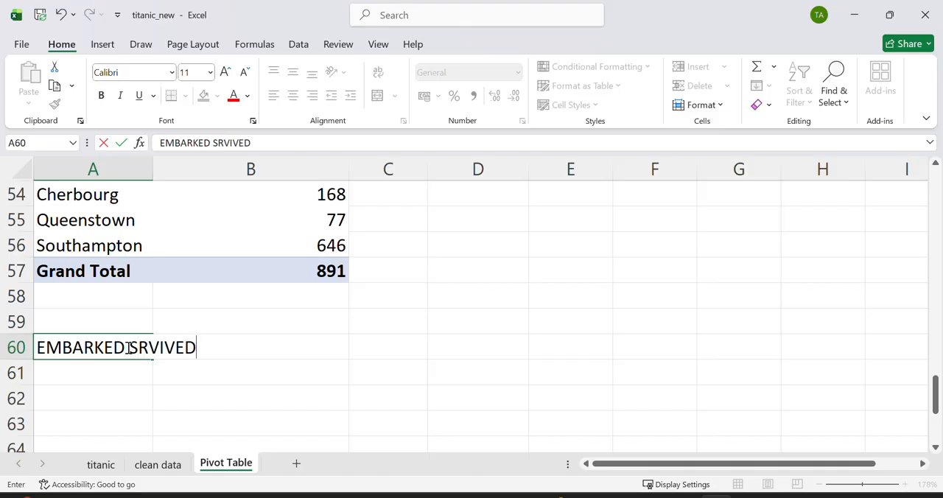
Step: Insert a PivotTable at cell A62 of the existing sheet, with Table1 from the clean data sheet as its source
click(133, 390)
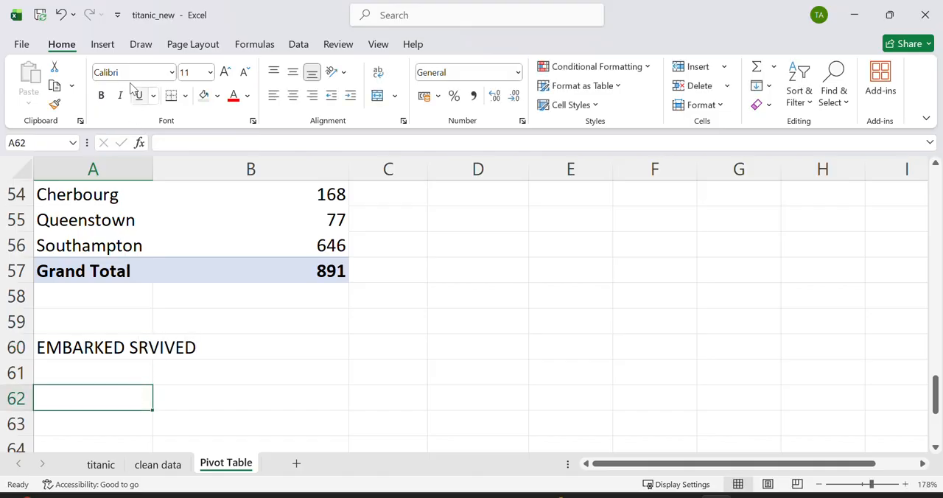
click(102, 44)
click(36, 73)
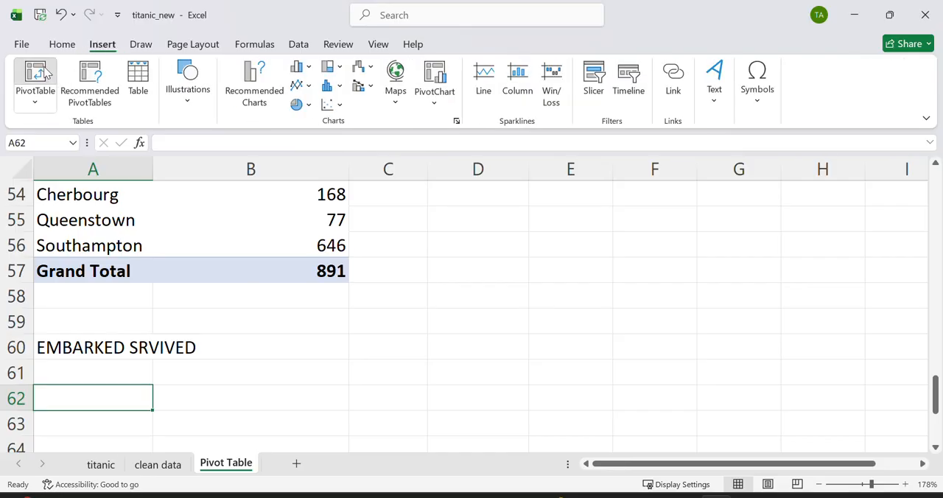
click(163, 463)
key(ctrl+a)
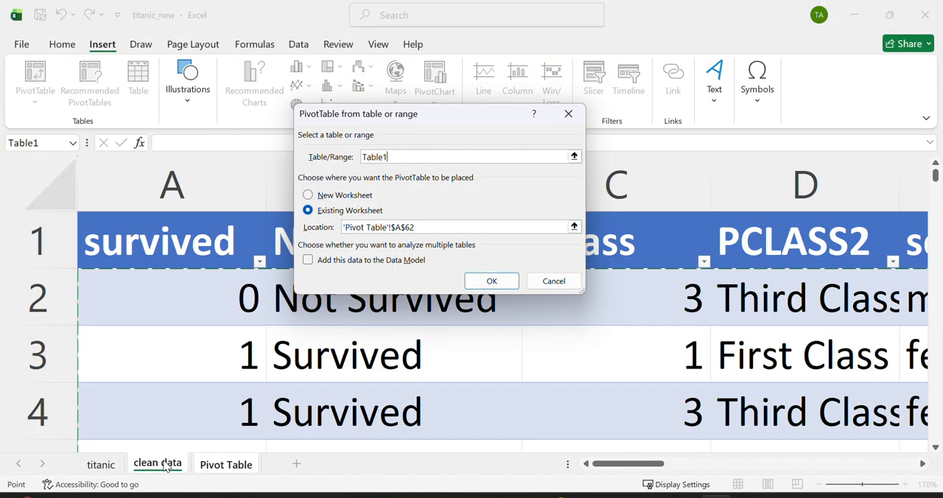
click(491, 280)
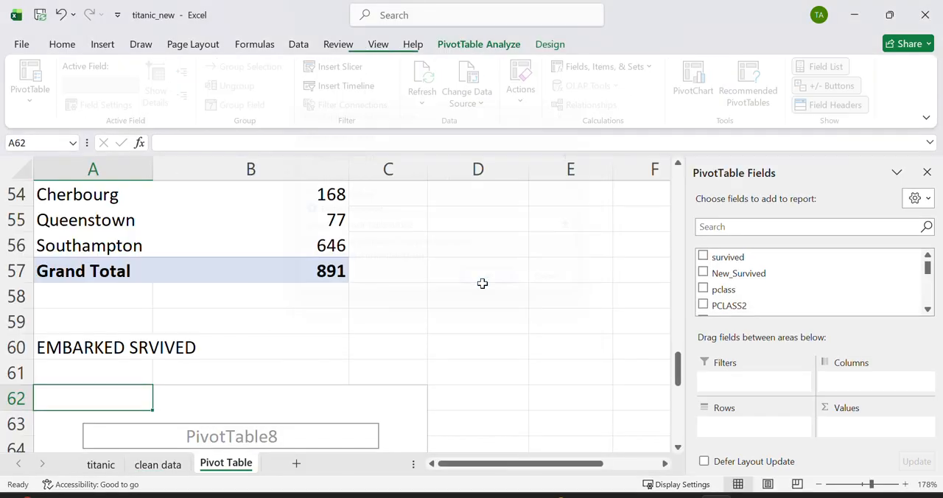
Step: In the PivotTable at A62, place New_Survived in Columns and embark_town in both Rows and Values
drag(748, 281, 864, 383)
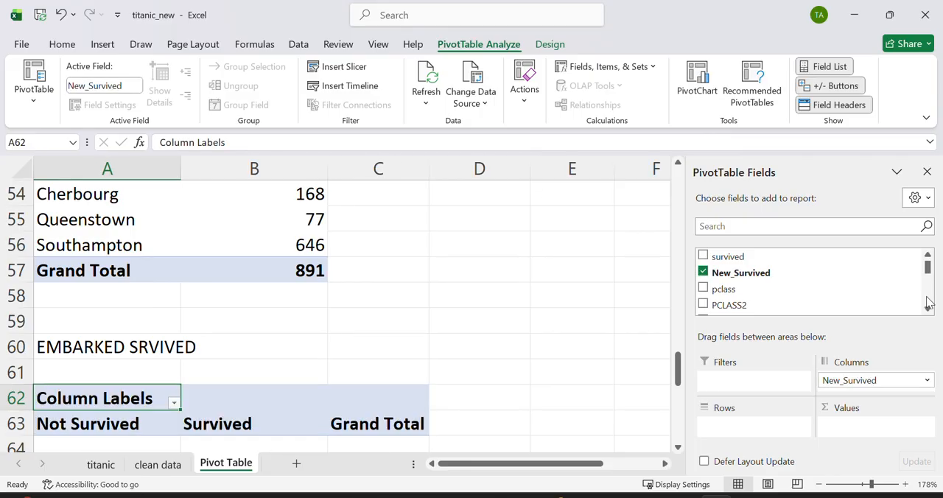
drag(929, 312, 929, 312)
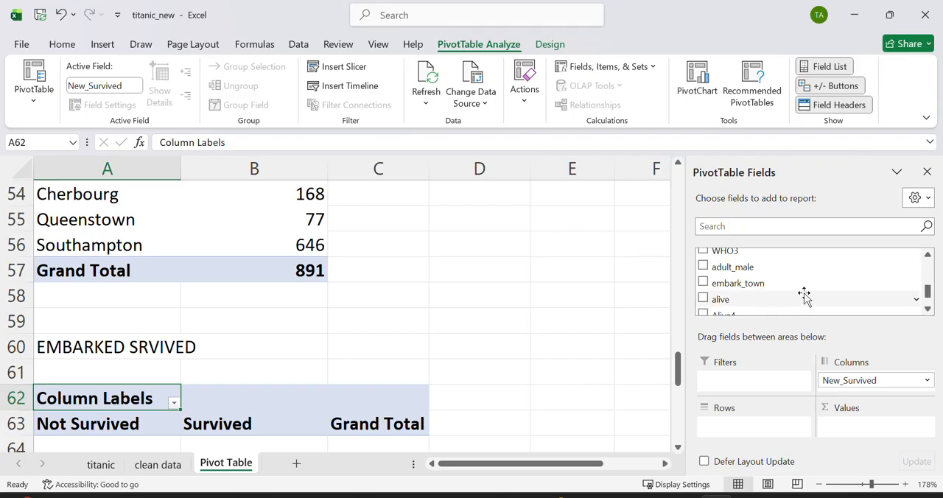
drag(758, 288, 854, 431)
Step: Examine the Not Survived and Survived counts for each embarkation town in the PivotTable at A62, especially Cherbourg
click(456, 333)
key(Down)
key(Down)
key(Down)
key(Down)
key(Down)
key(Down)
key(Down)
key(Down)
key(Down)
key(Down)
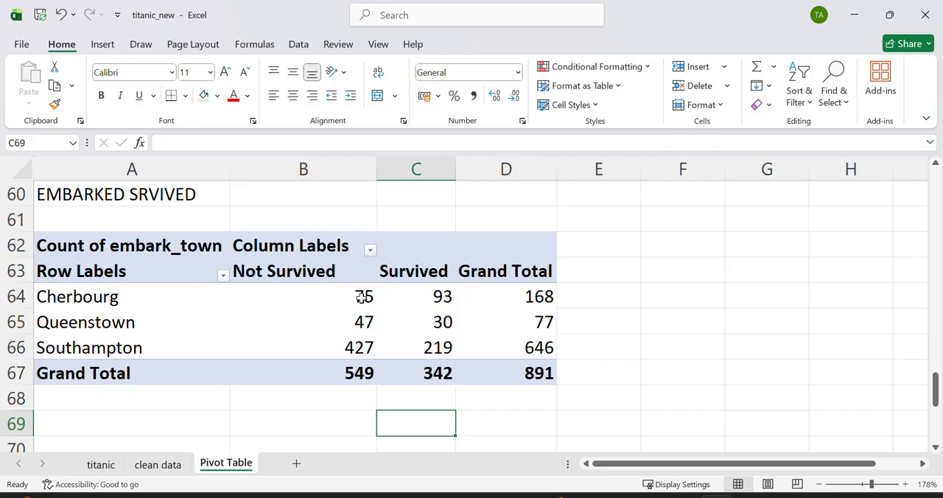
click(502, 297)
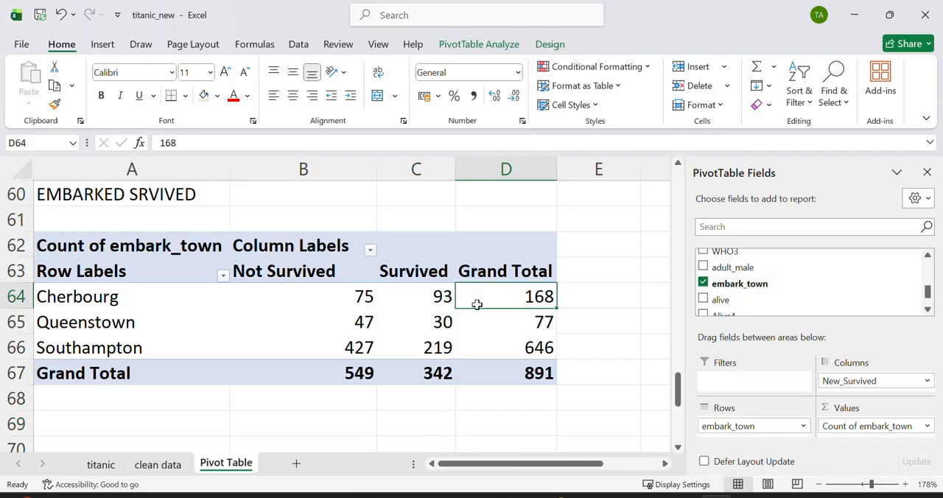
click(359, 298)
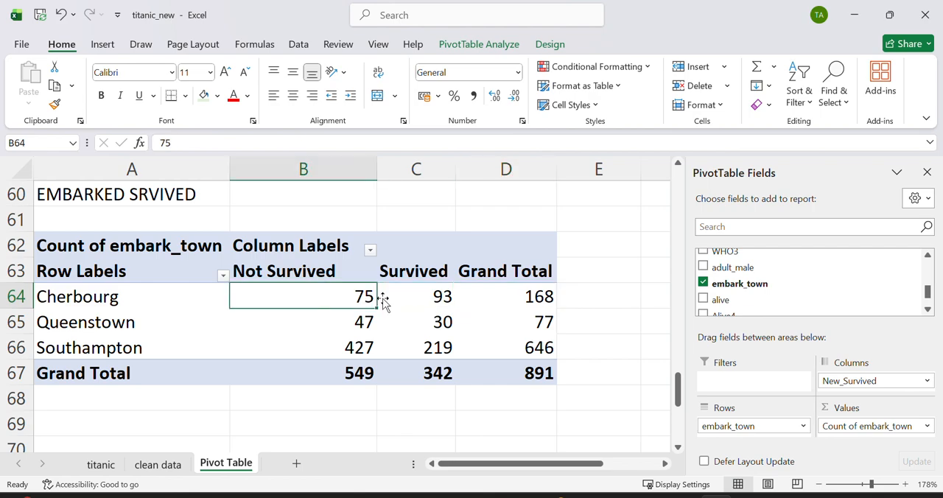
click(437, 297)
click(327, 302)
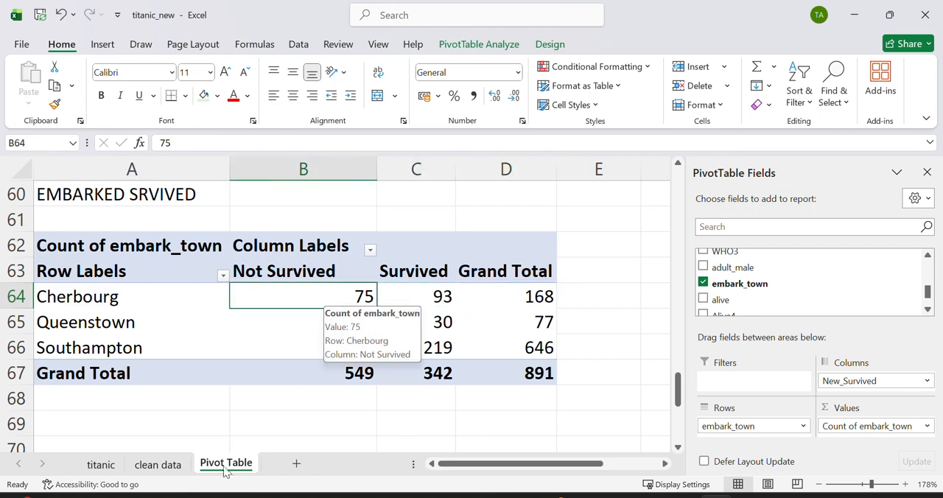
Step: Enter the heading "ALONE" in cell A70, below the embarkation versus survival PivotTable
click(184, 414)
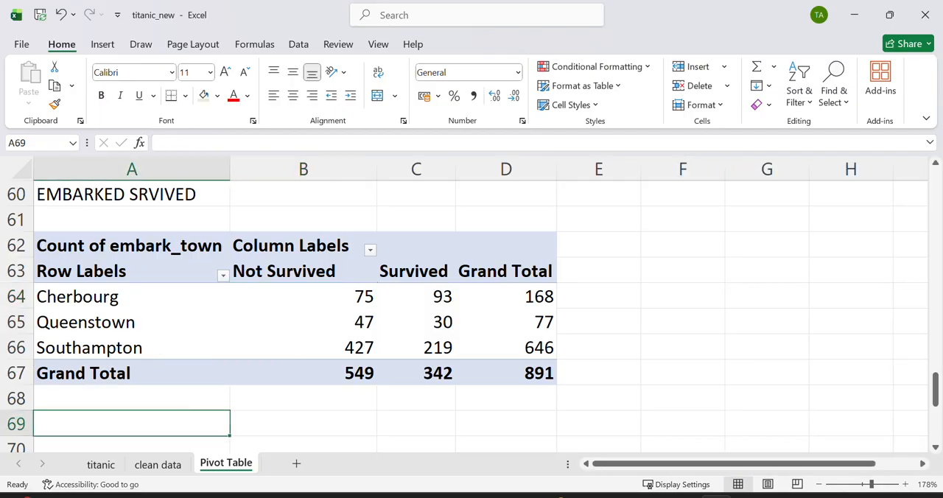
click(618, 497)
scroll(274, 356, down, 2)
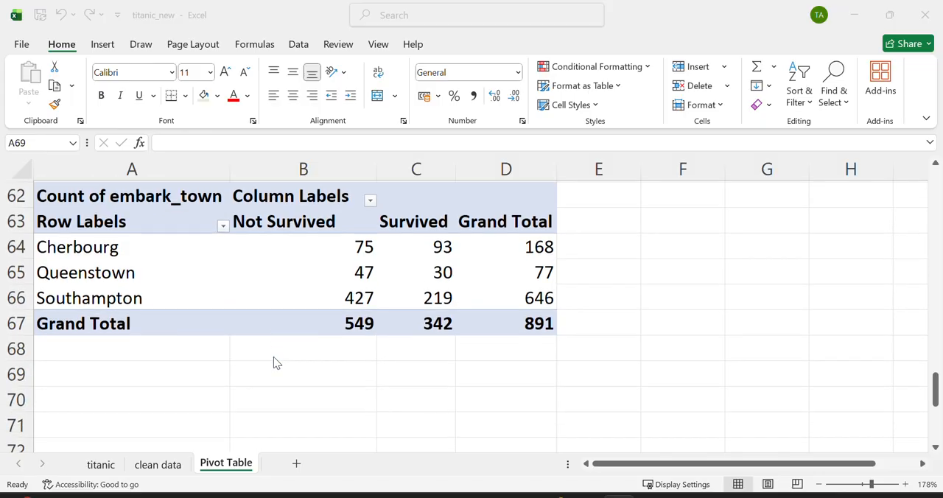
click(100, 322)
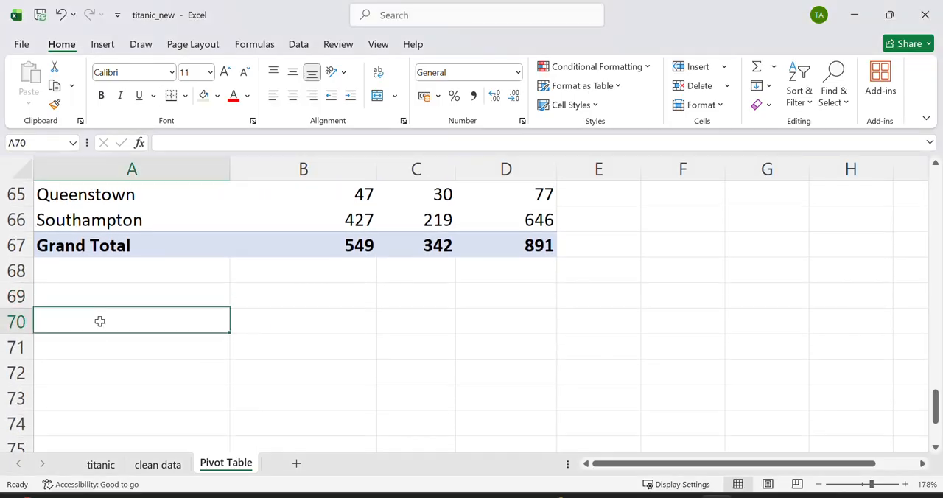
text(ALONE)
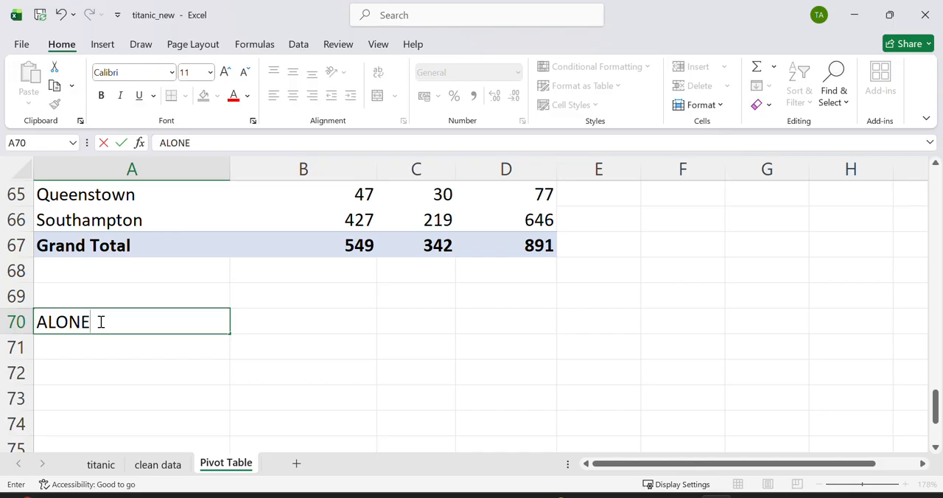
Step: Insert a PivotTable at cell A71 of the existing sheet, with Table1 from the clean data sheet as its source
click(104, 353)
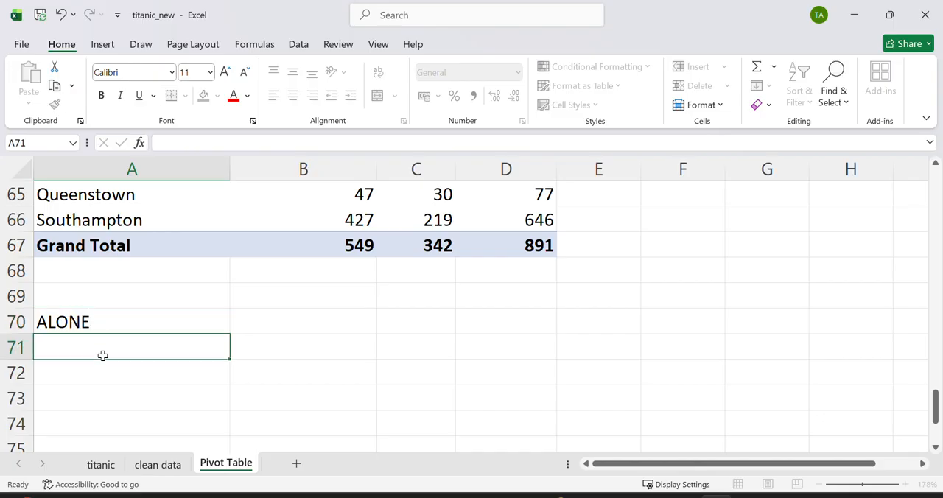
click(158, 465)
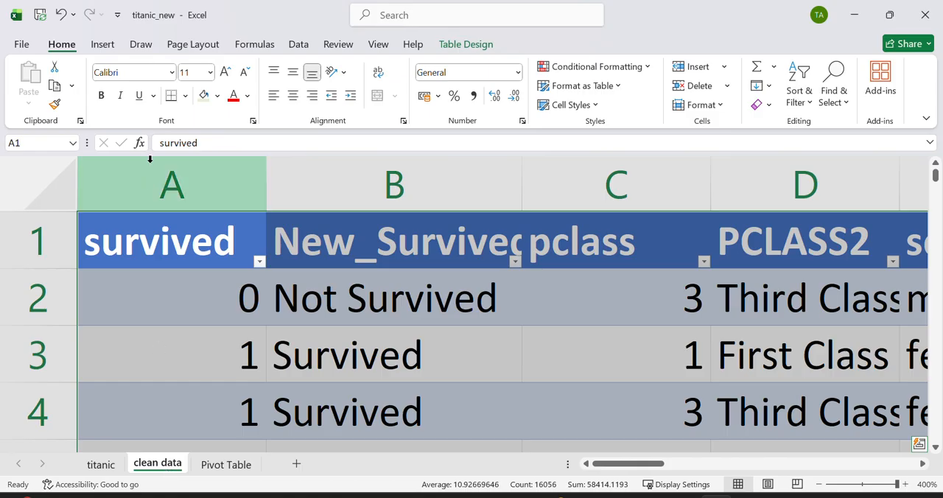
click(237, 465)
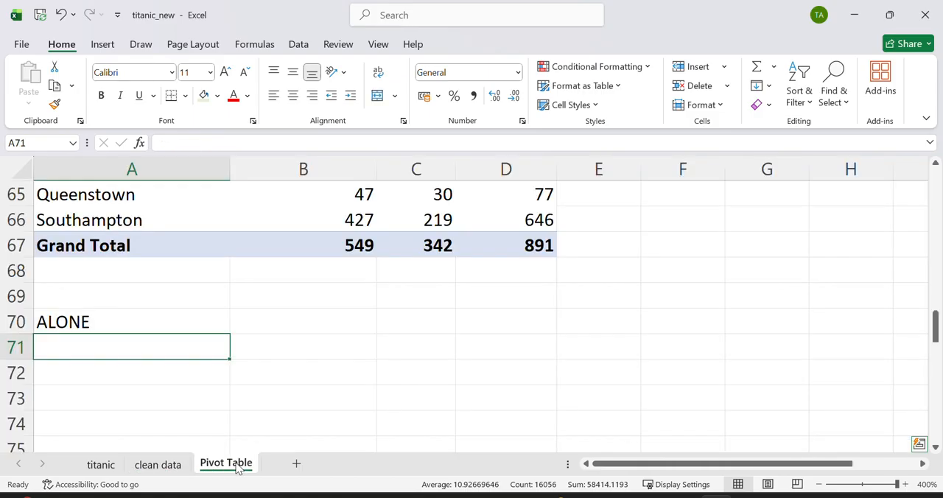
click(103, 45)
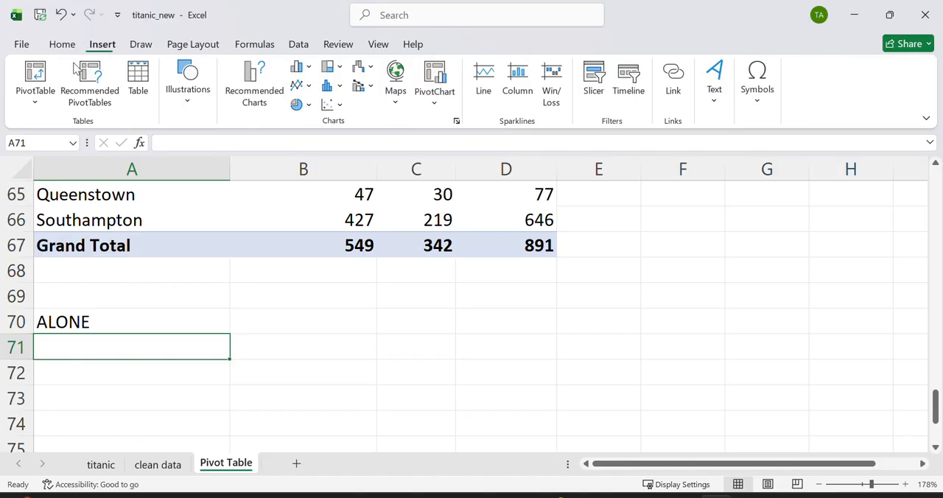
click(38, 74)
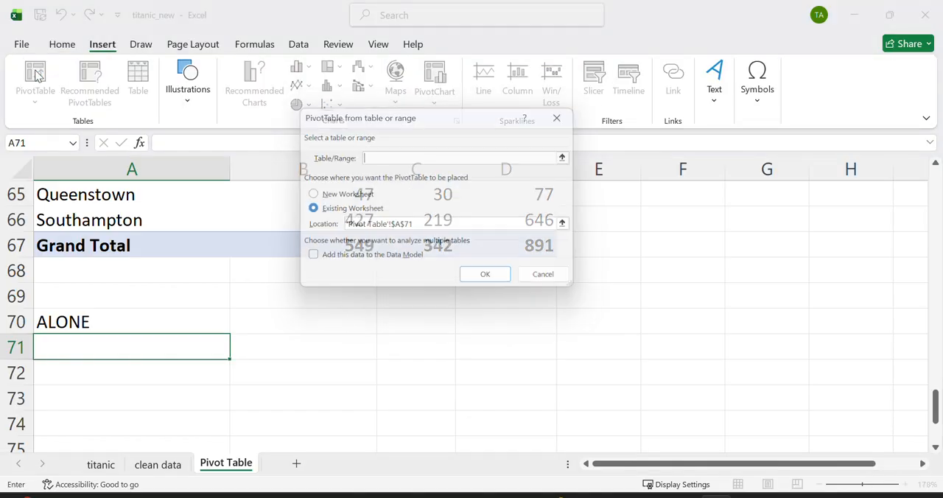
click(158, 470)
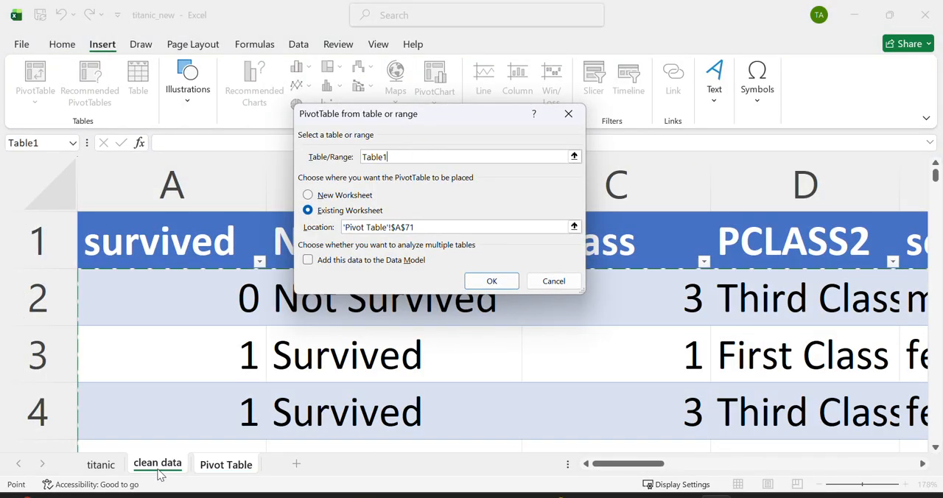
click(490, 285)
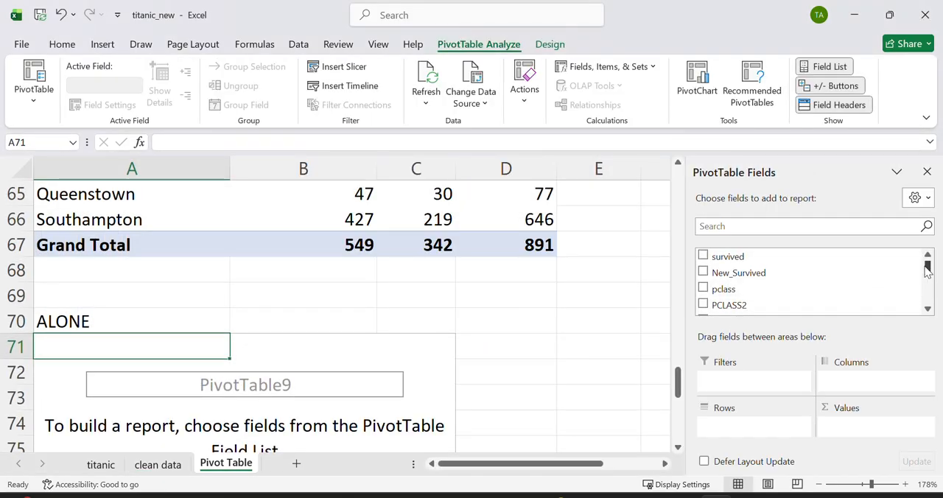
Step: Place the alone field in both Rows and Values of the PivotTable at A71
drag(929, 273, 929, 336)
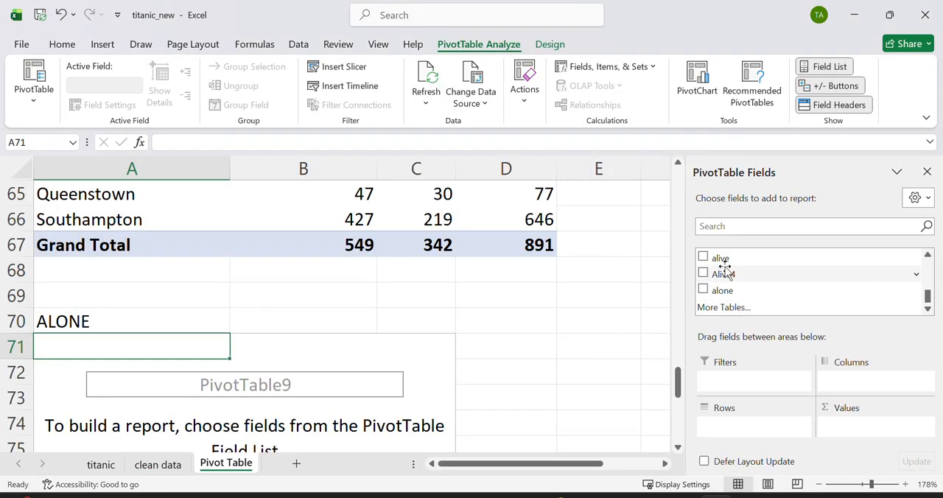
drag(721, 291, 758, 427)
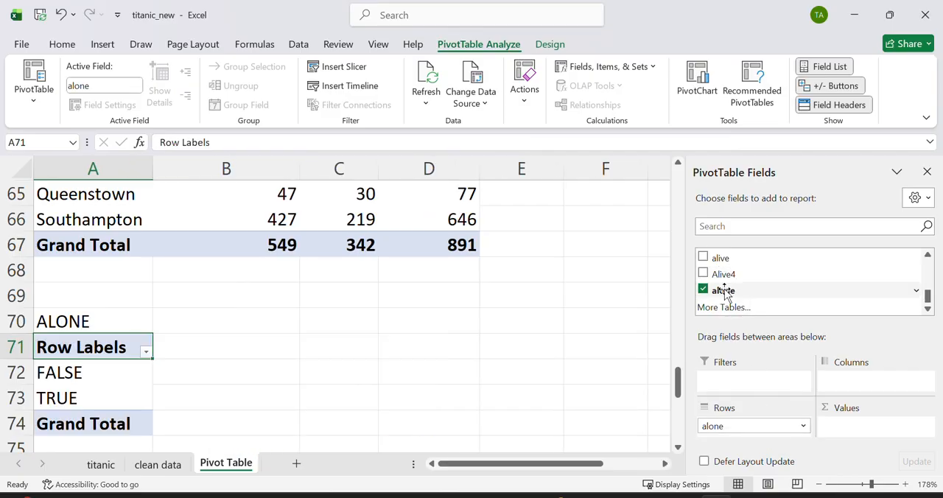
drag(724, 290, 858, 428)
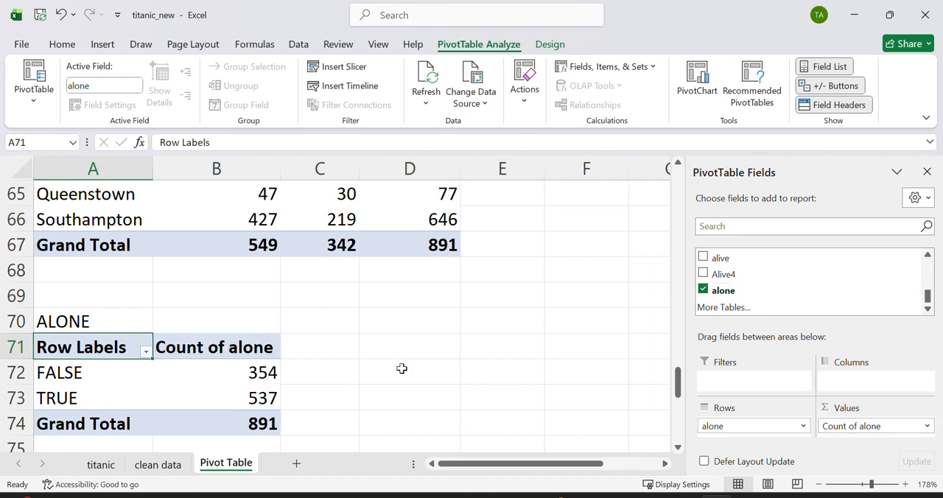
Step: Insert a PivotTable at cell A77 of the existing sheet, with Table1 from the clean data sheet as its source
click(379, 368)
key(Down)
key(Down)
key(Down)
key(Down)
key(Down)
key(Down)
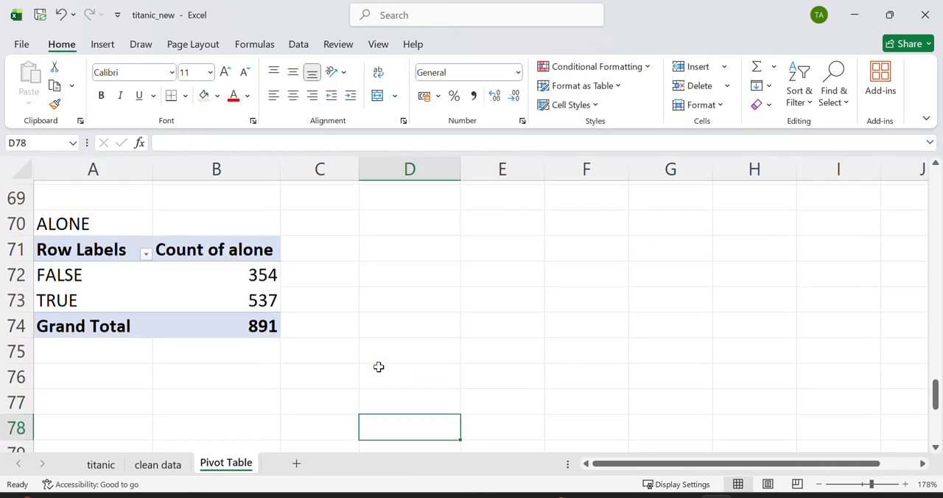
key(Down)
key(Down)
key(Down)
key(Down)
key(Down)
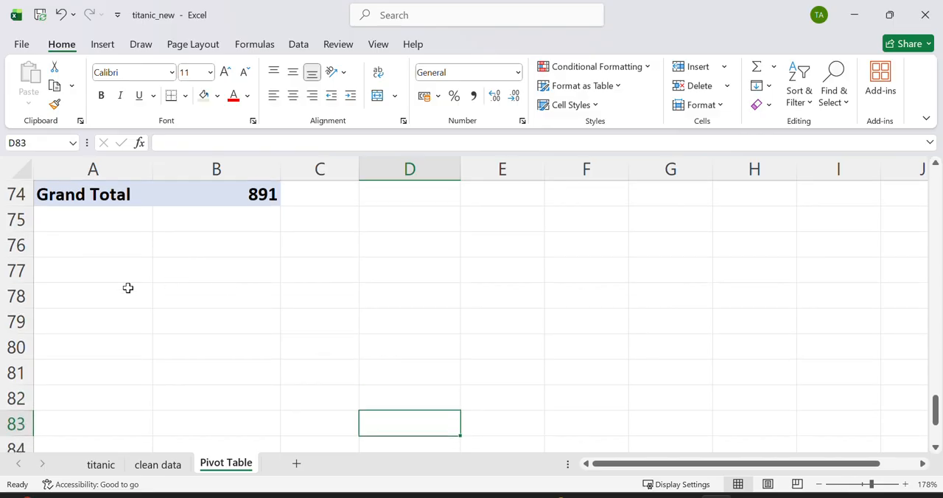
click(114, 277)
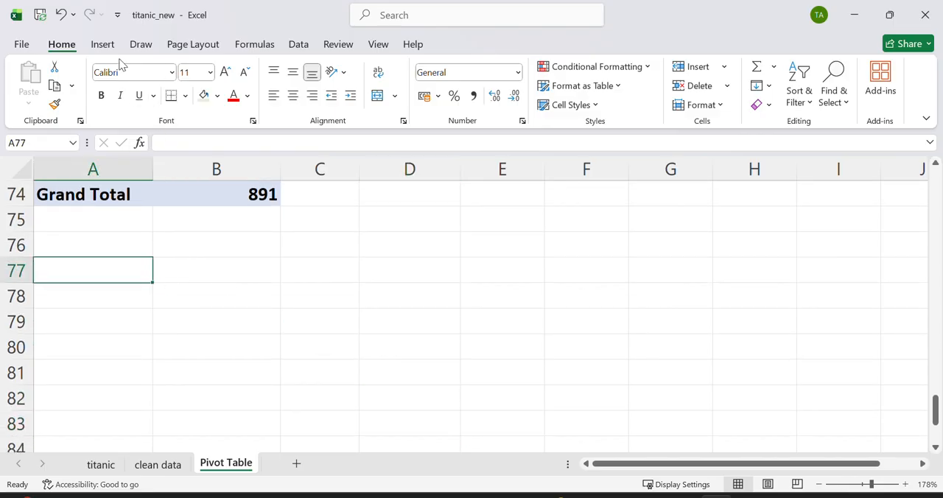
click(103, 44)
click(35, 71)
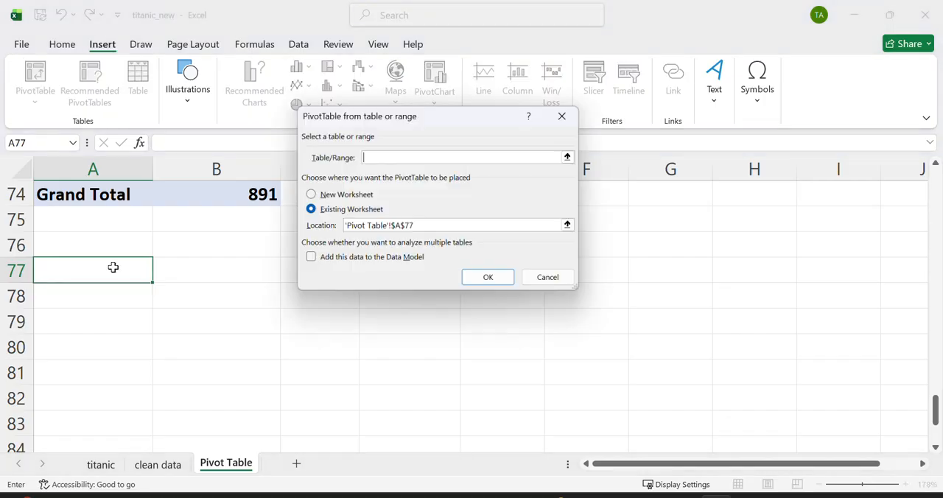
click(163, 463)
key(ctrl+a)
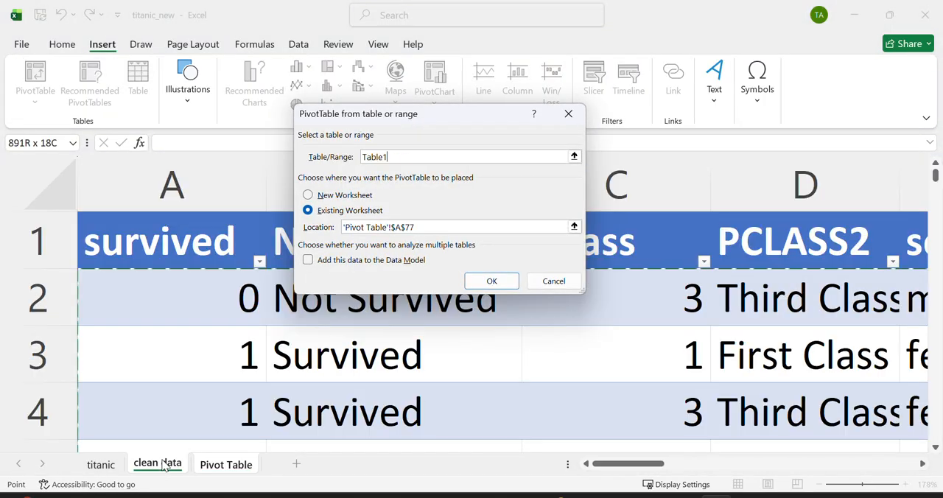
click(486, 281)
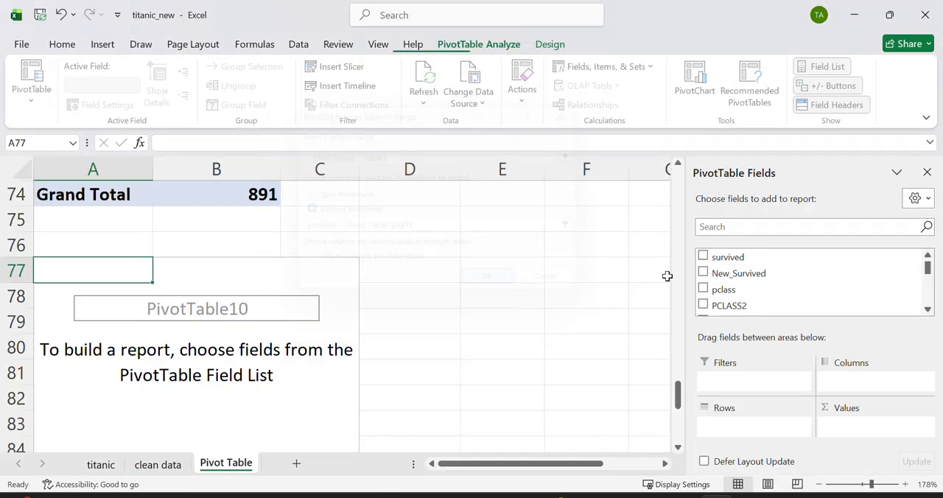
Step: In the PivotTable at A77, place New_Survived in Columns and alone in both Rows and Values
drag(745, 273, 869, 383)
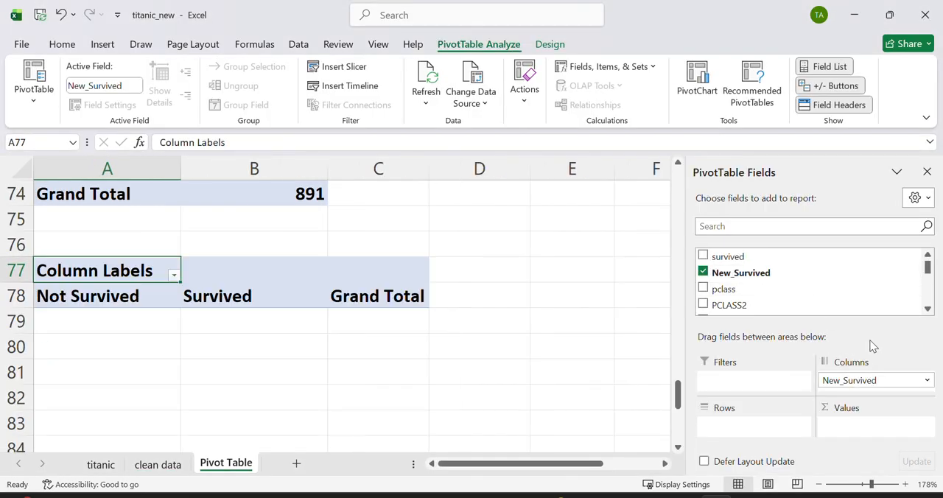
click(929, 284)
click(928, 284)
drag(928, 284, 928, 295)
drag(754, 288, 755, 419)
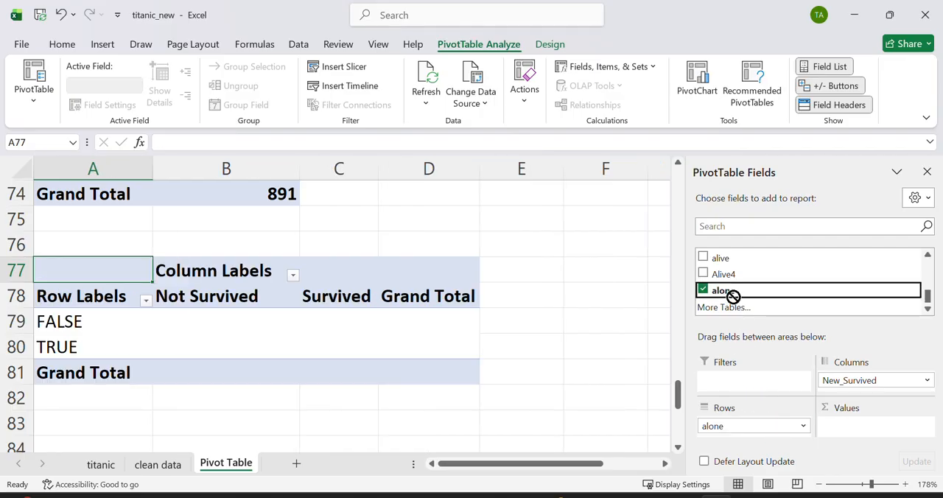
drag(732, 295, 848, 428)
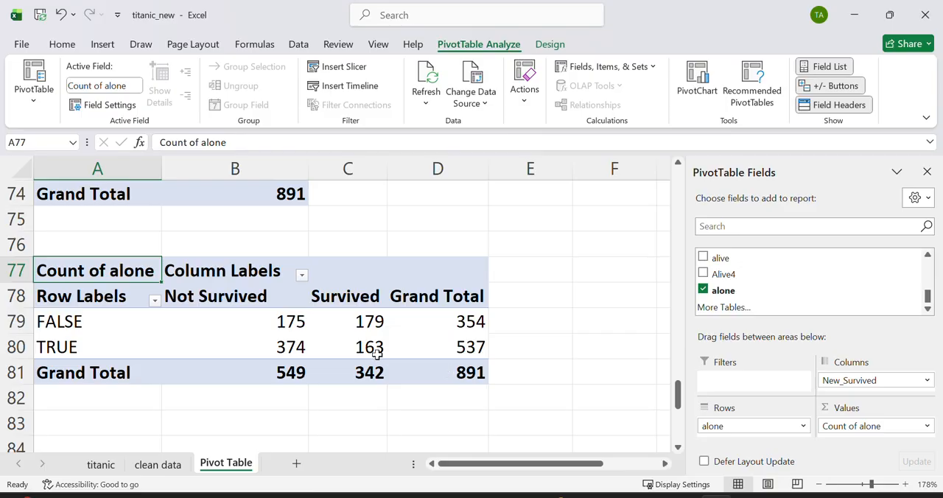
Step: Examine the totals by alone status and the Survived and Not Survived counts for lone travellers in the PivotTable at A77
click(472, 325)
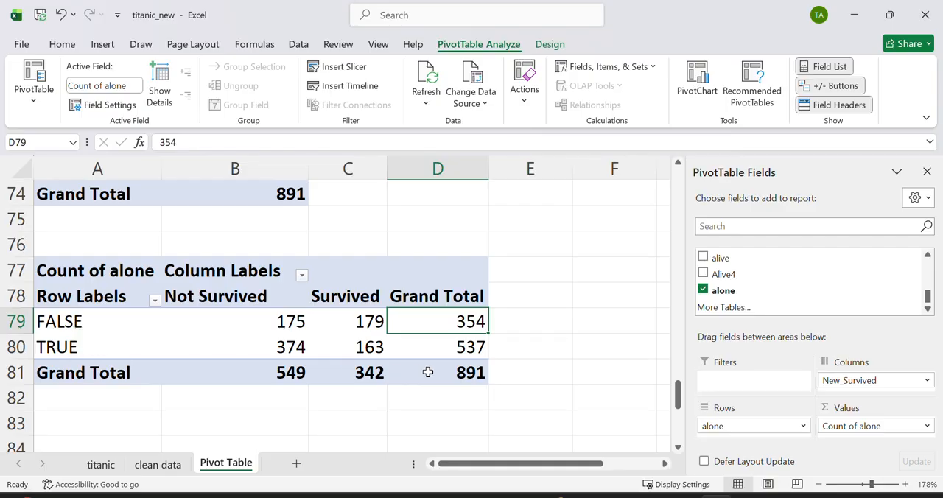
click(431, 344)
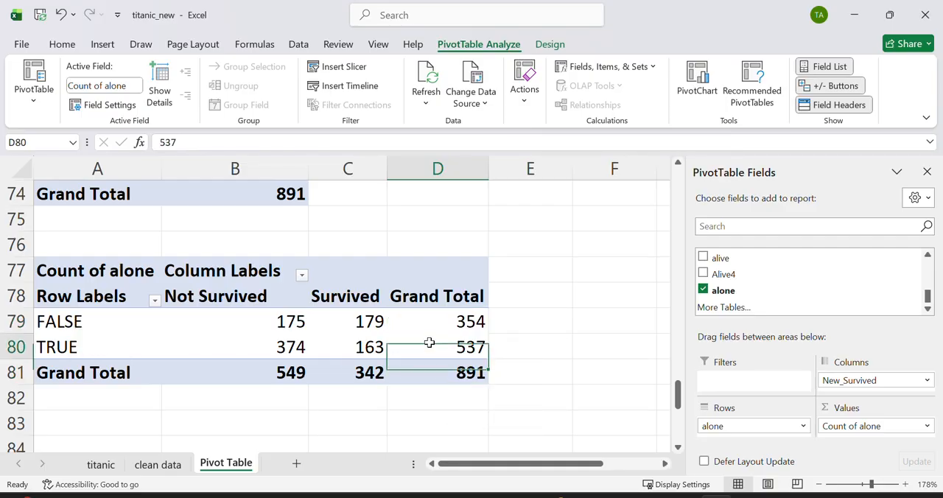
click(346, 347)
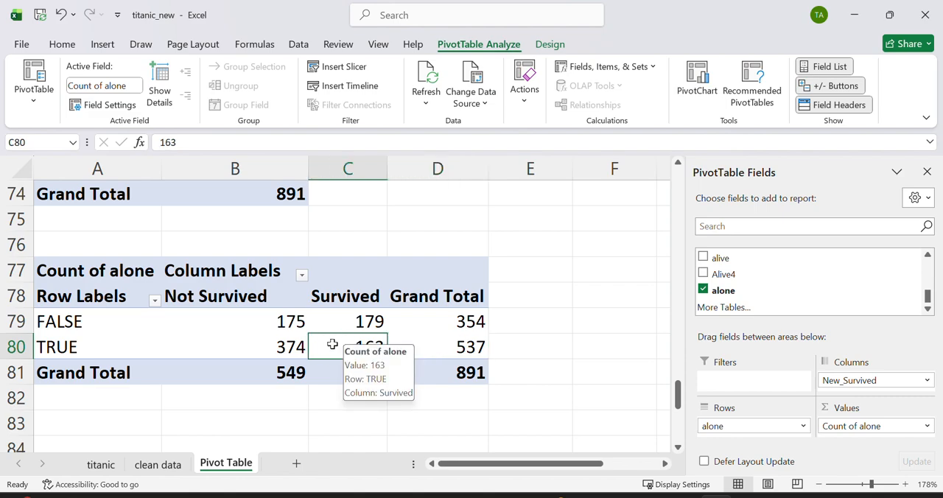
click(259, 348)
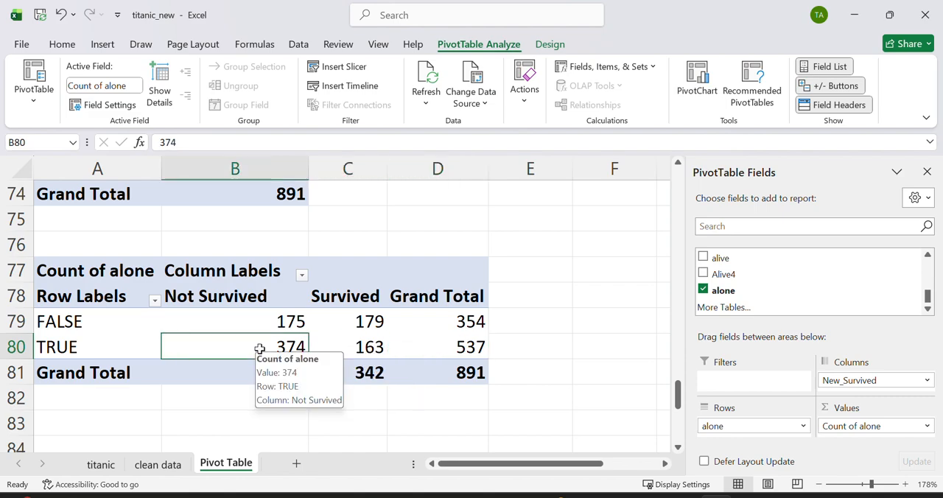
Step: Insert a PivotTable at cell A84 of the existing sheet, with Table1 from the clean data sheet as its source
click(157, 437)
key(Down)
key(Down)
key(Down)
key(Down)
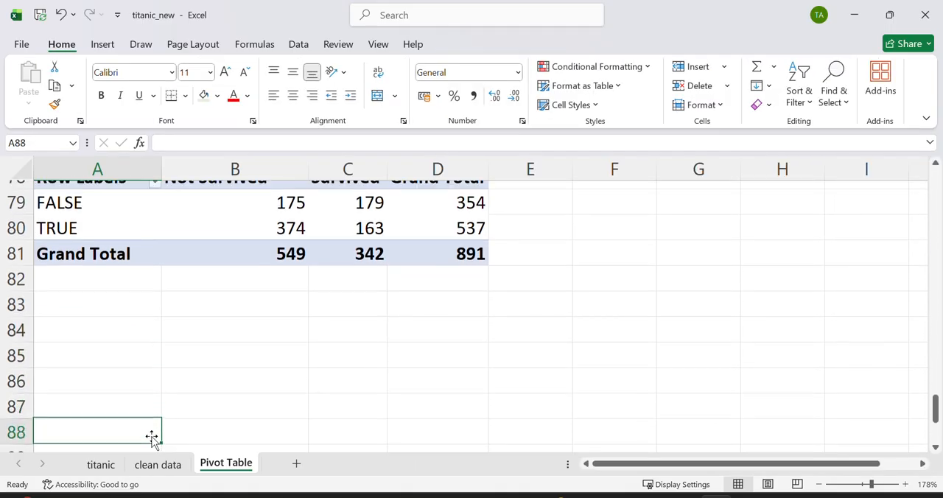
click(152, 397)
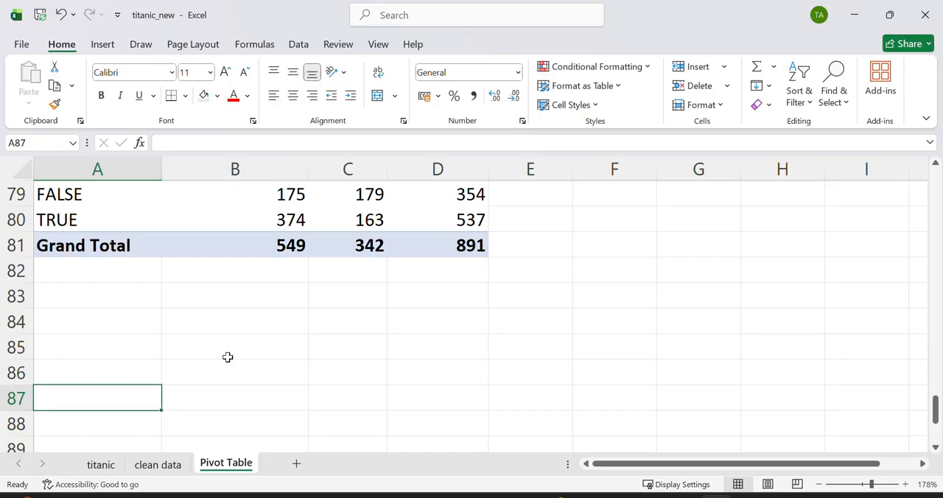
click(132, 322)
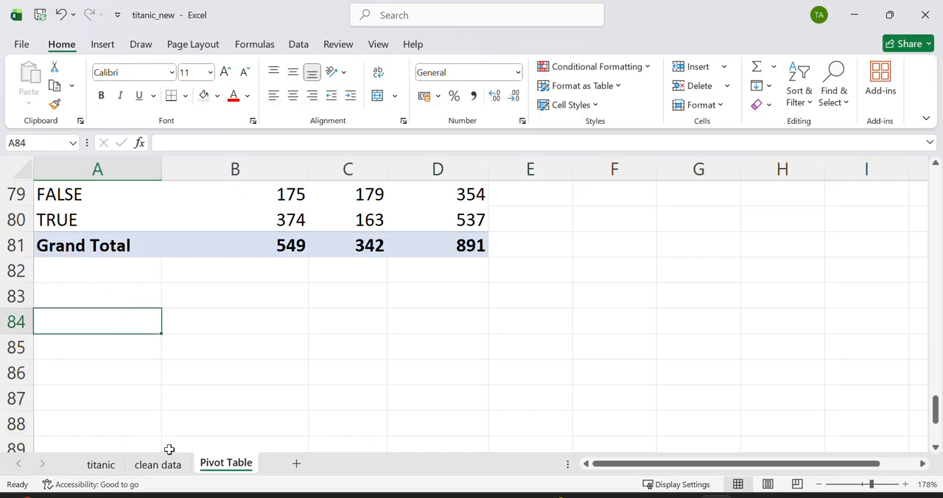
click(103, 44)
click(35, 73)
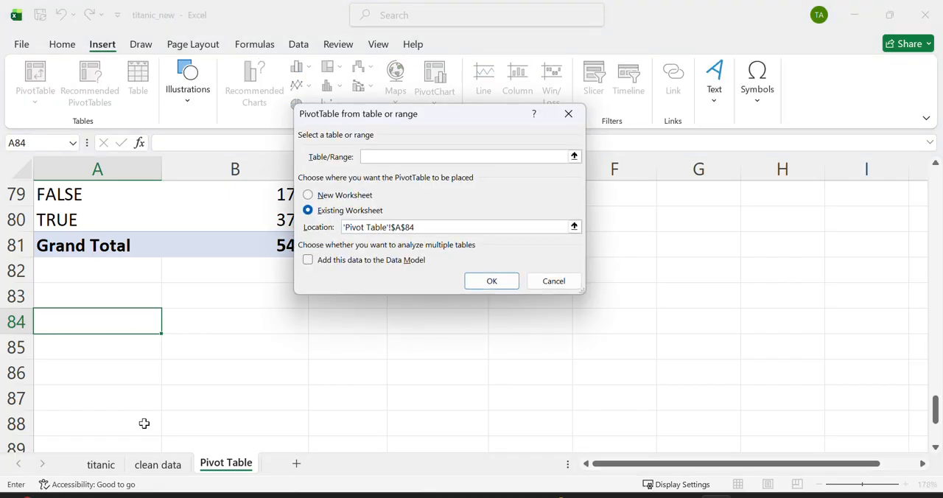
click(157, 464)
key(ctrl+a)
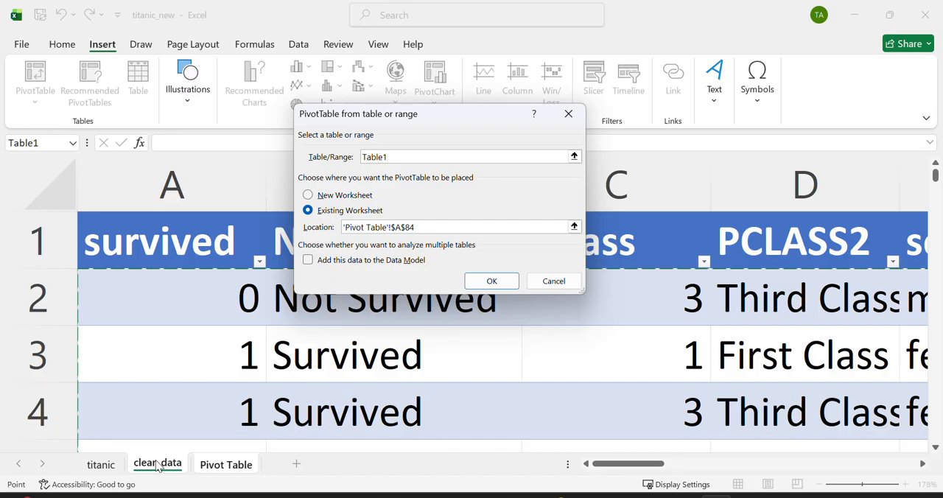
click(491, 281)
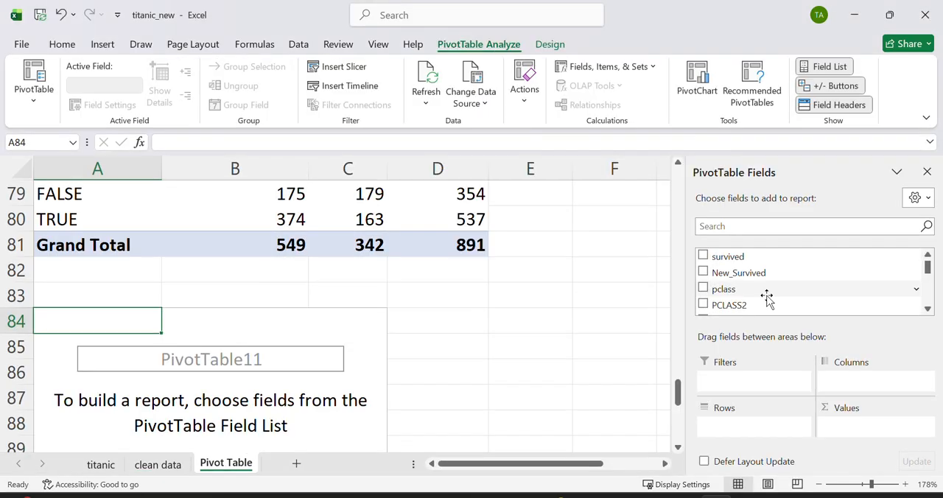
Step: Place the adult_male field in both Rows and Values of the PivotTable at A84
drag(928, 274, 928, 326)
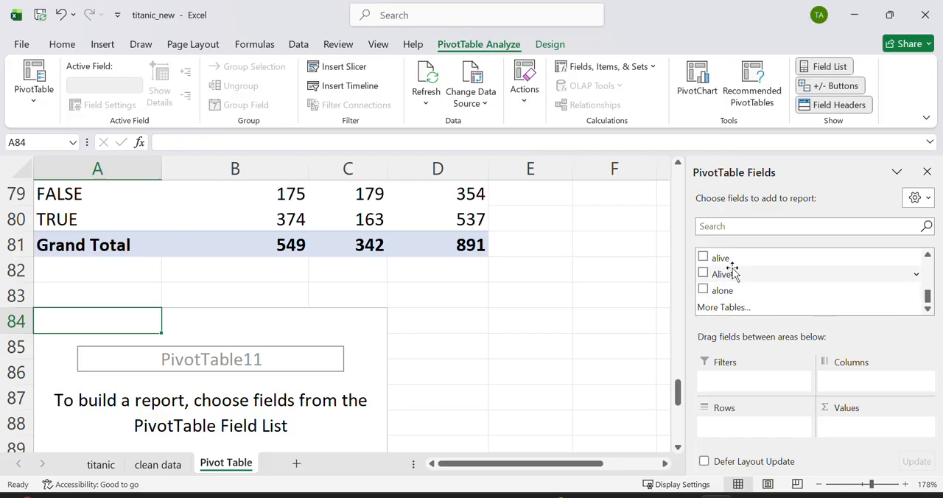
click(928, 255)
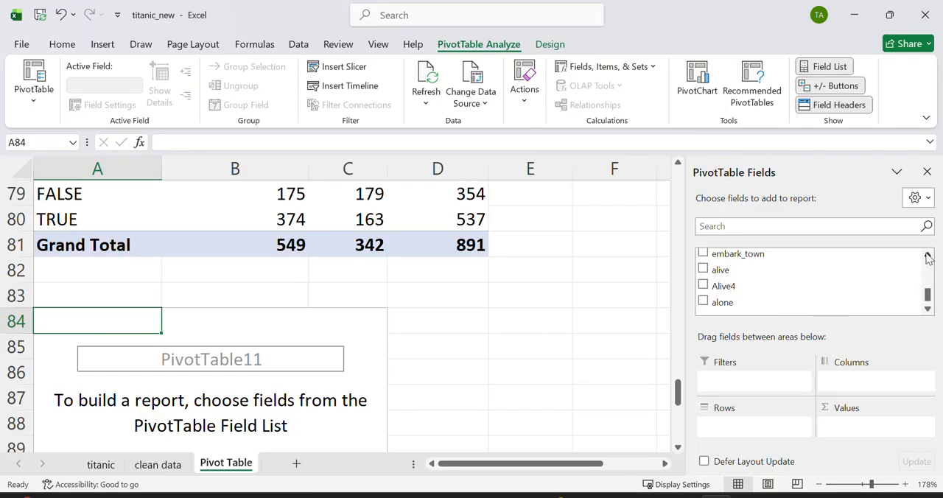
click(928, 255)
click(928, 256)
click(928, 255)
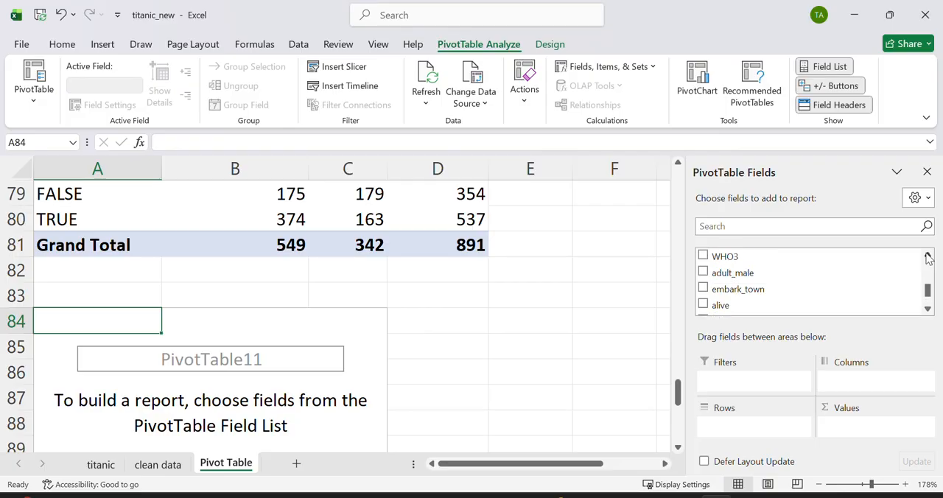
drag(737, 273, 765, 426)
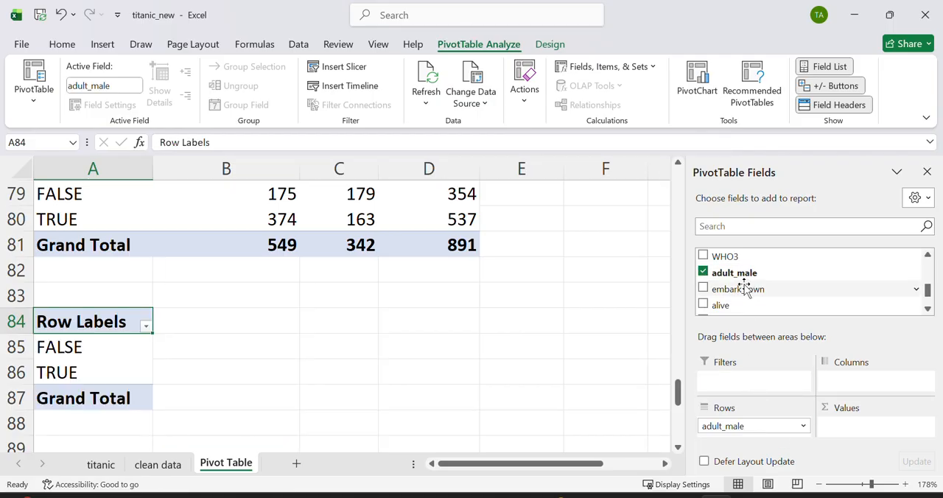
drag(740, 274, 884, 424)
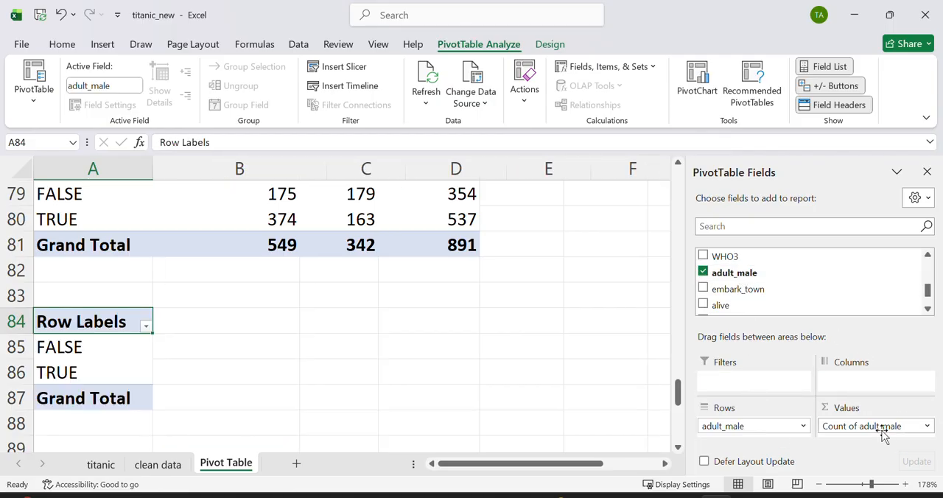
Step: Insert a PivotTable at cell A90 of the existing sheet, with Table1 from the clean data sheet as its source
click(398, 391)
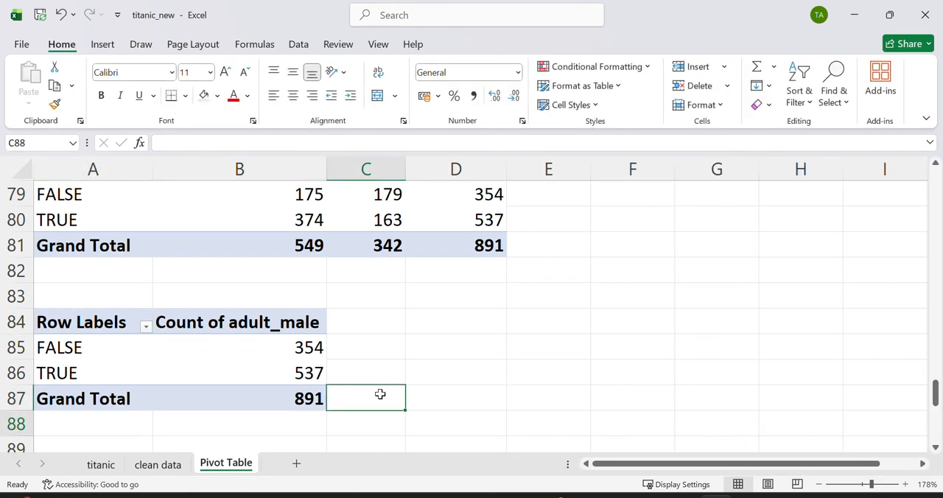
key(Down)
key(Down)
key(Down)
key(Down)
key(Down)
key(Down)
key(Down)
key(Down)
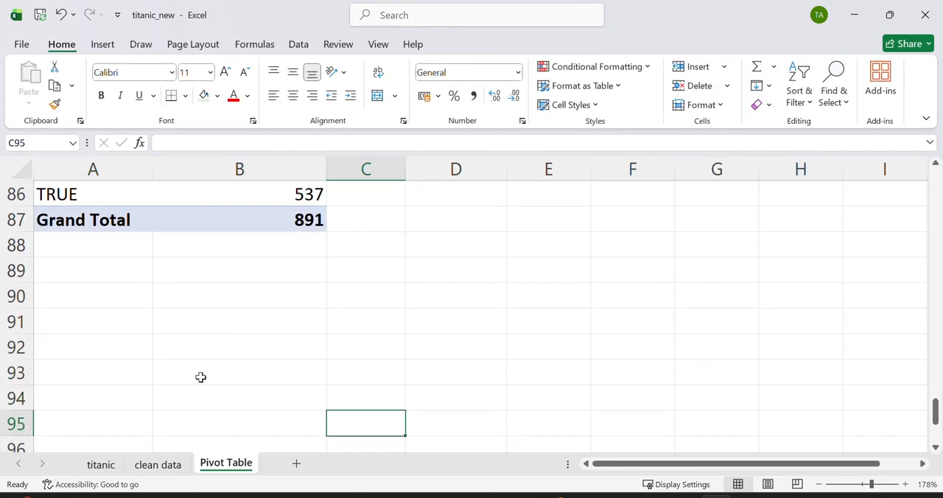
click(130, 297)
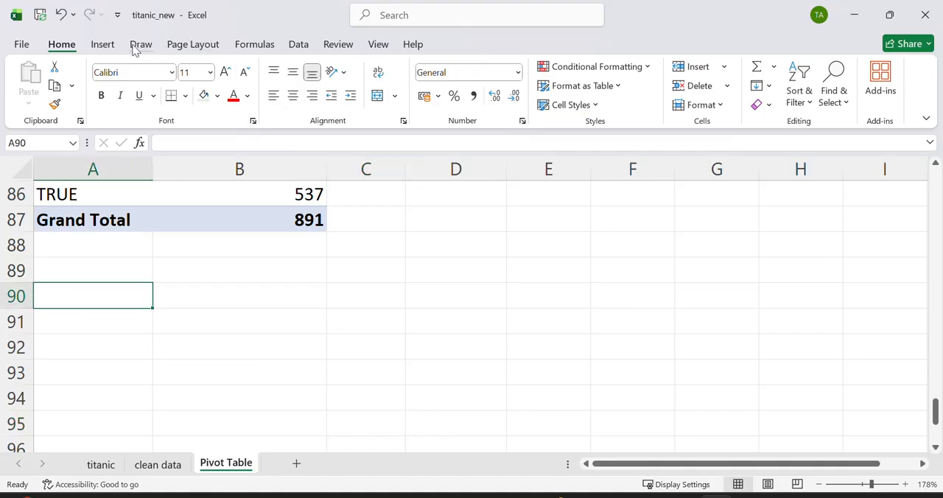
click(103, 45)
click(48, 73)
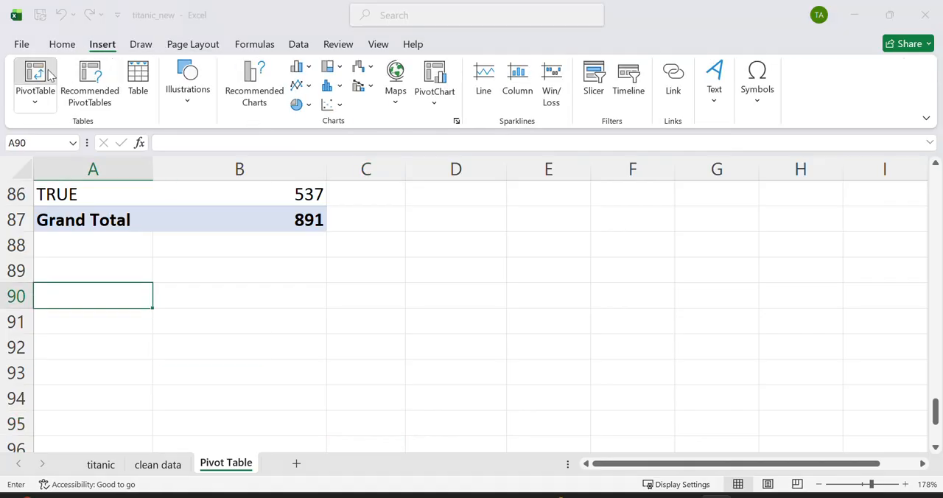
click(166, 467)
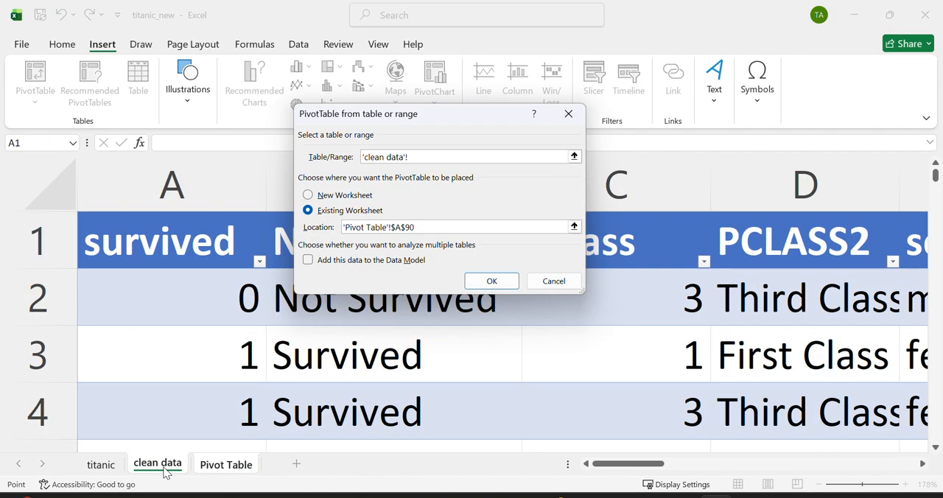
click(189, 407)
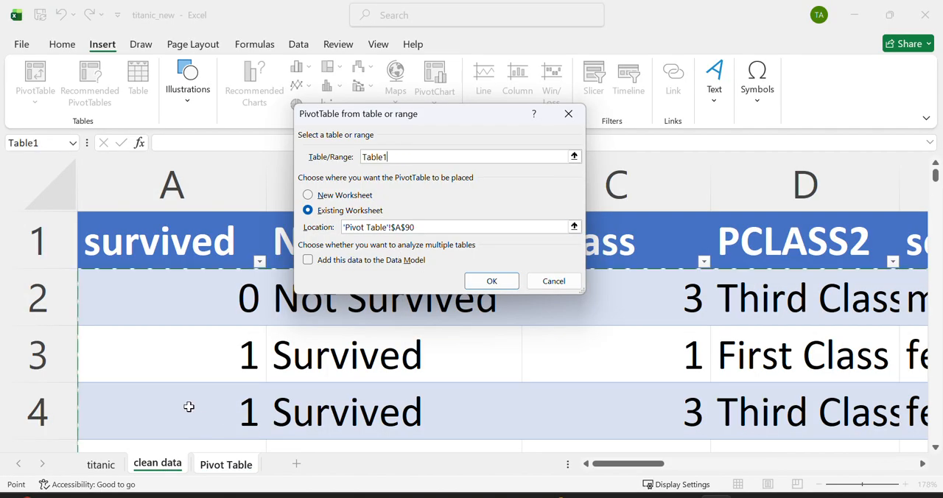
click(492, 280)
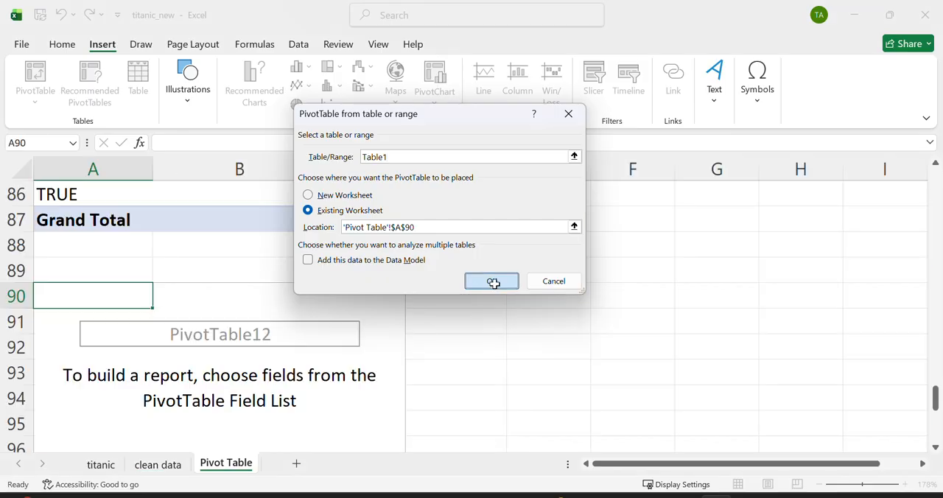
Step: Place New_Survived in Columns and adult_male in both Rows and Values of the PivotTable at A90
drag(769, 282, 860, 379)
drag(927, 270, 932, 322)
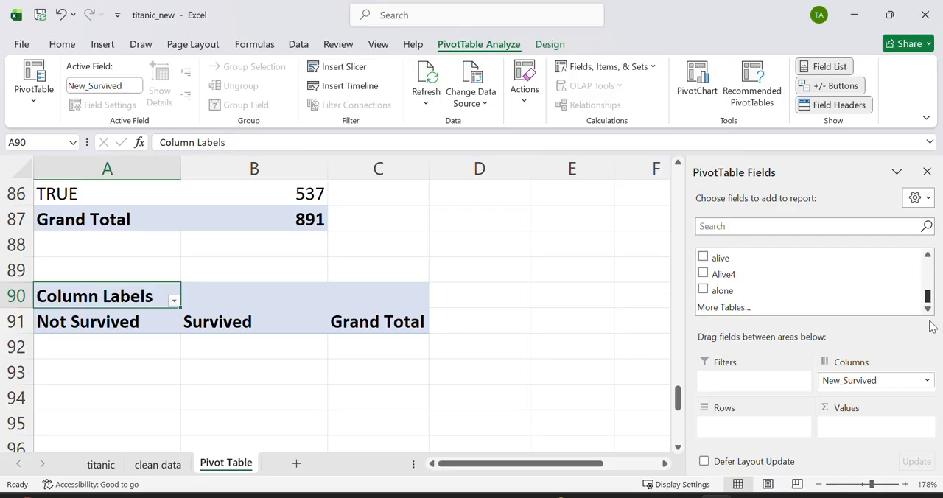
click(927, 255)
click(927, 255)
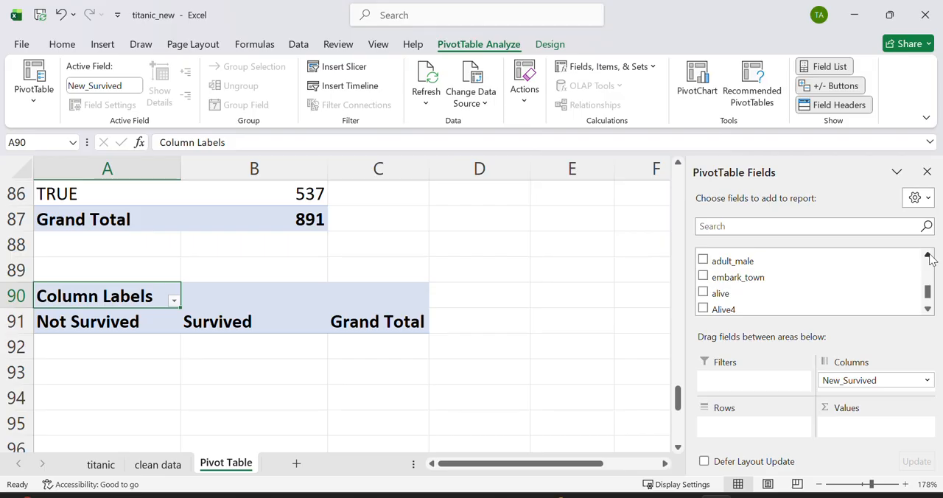
drag(757, 256, 745, 430)
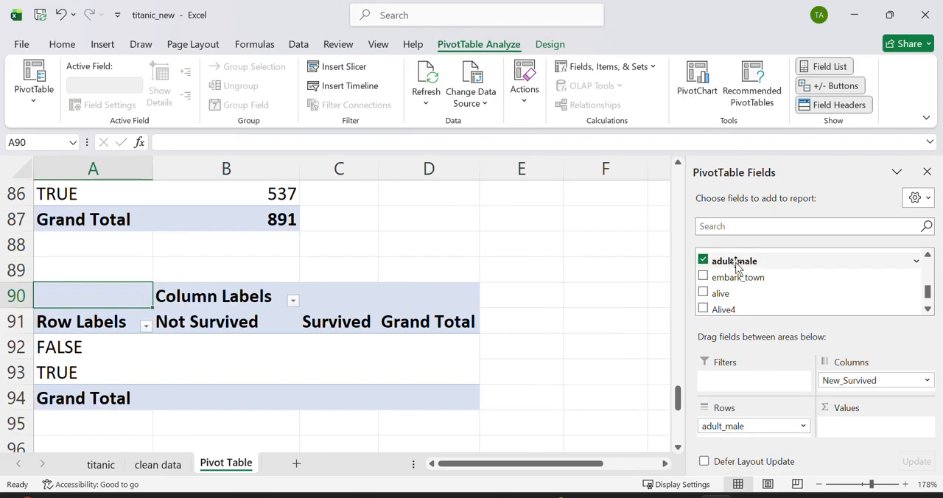
drag(741, 261, 874, 440)
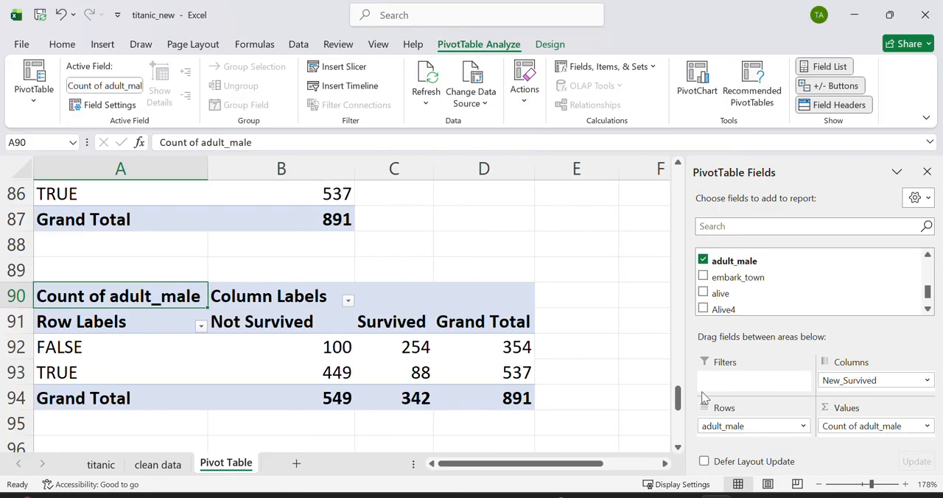
click(559, 343)
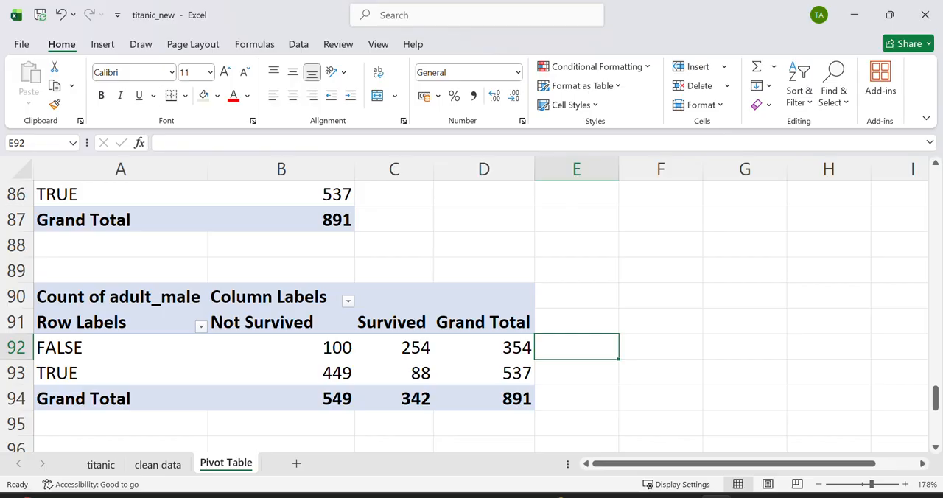
Step: Review the Pivot Table sheet from the adult male survival comparison back up to the total passenger summary
key(Down)
key(Down)
key(Down)
key(Down)
key(Down)
key(Down)
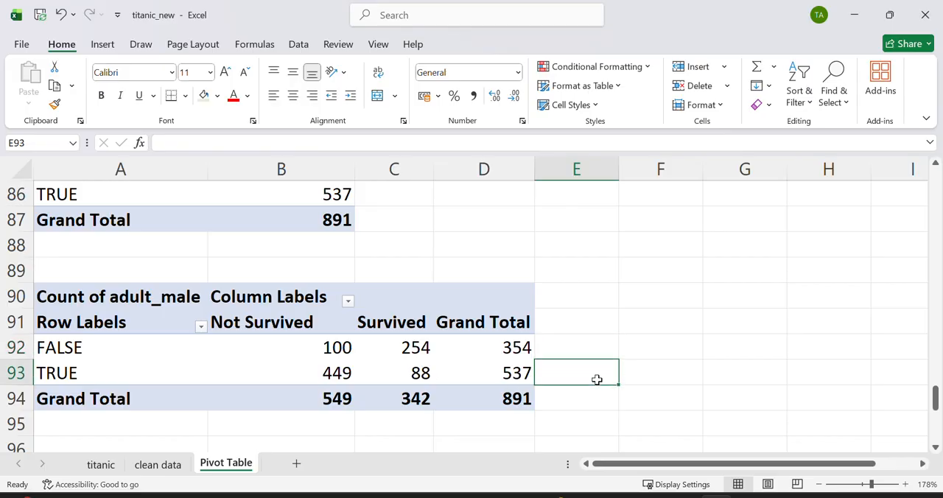
key(Down)
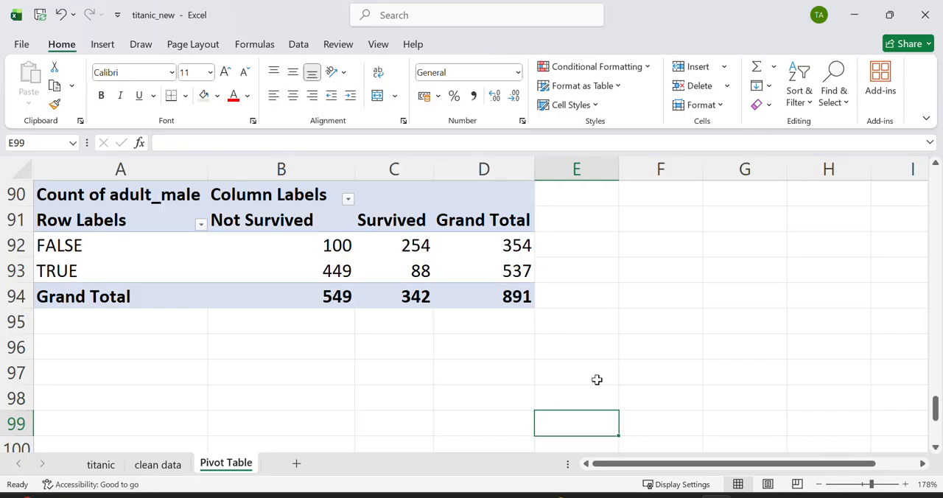
key(Down)
key(Left)
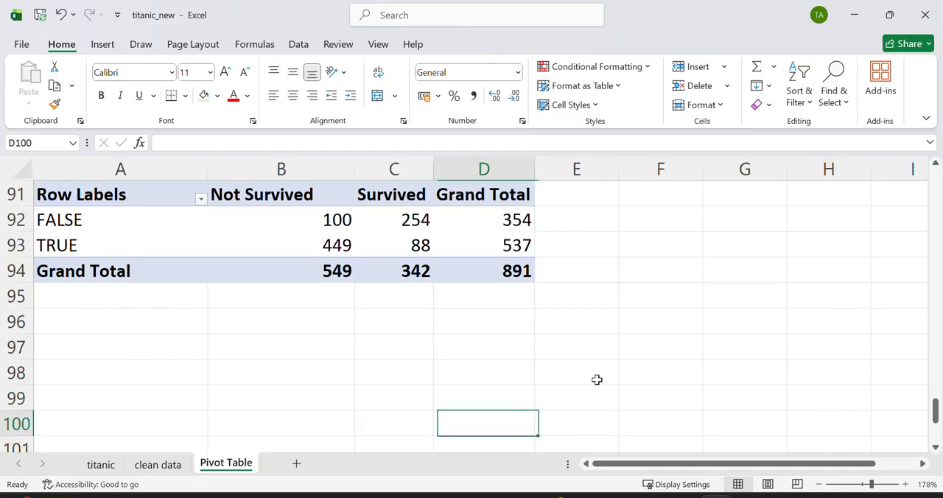
key(Left)
key(Left)
key(Left)
key(Up)
key(Up)
key(Up)
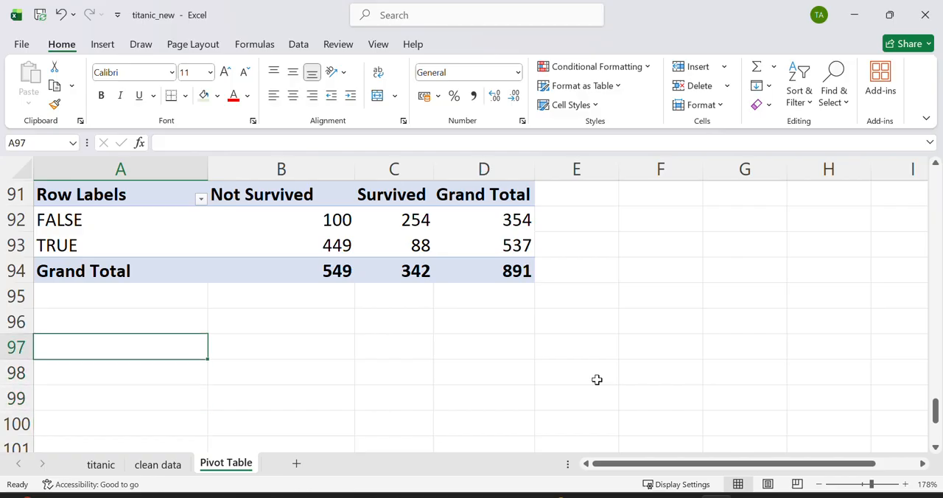
key(Up)
key(Up)
key(Up)
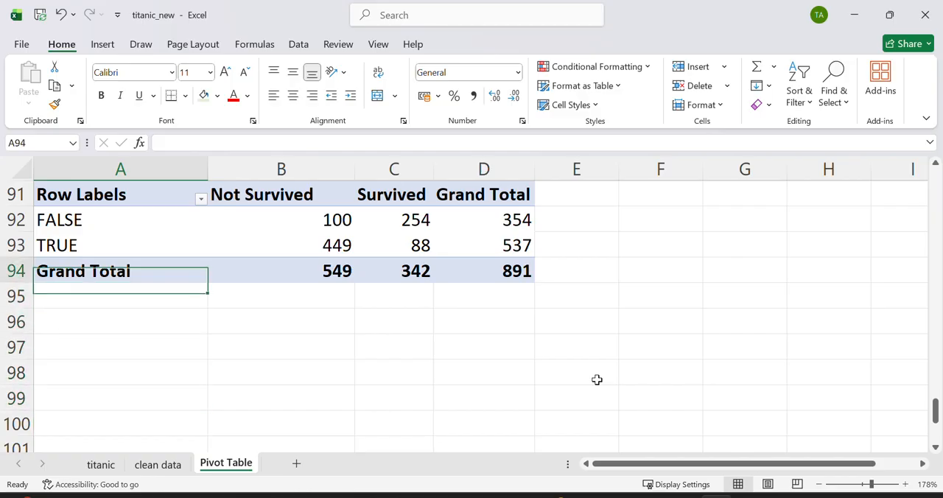
key(Up)
key(Up)
key(Up)
key(Up)
key(Up)
key(Up)
key(Up)
key(Up)
key(Up)
key(Up)
key(Up)
key(Up)
key(Up)
key(Up)
key(Up)
key(Up)
key(Up)
key(Up)
key(Up)
key(Up)
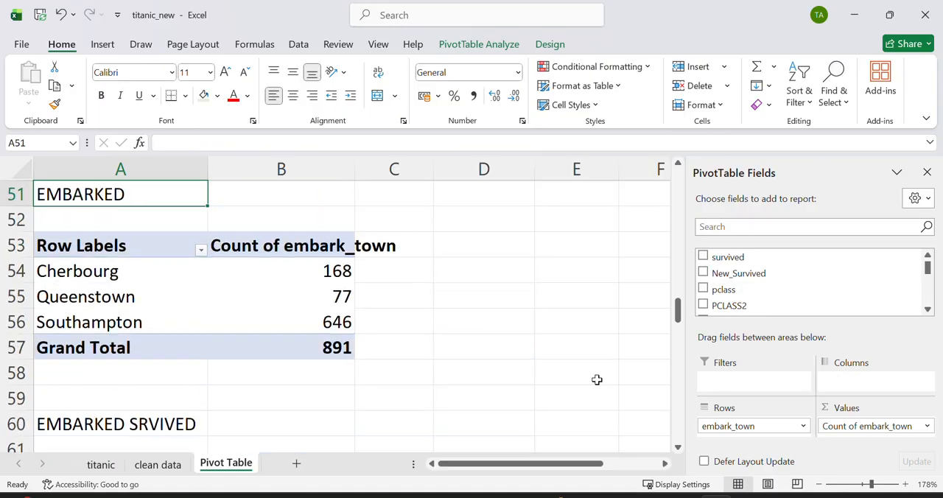
key(Up)
key(Up)
key(Up)
key(Up)
key(Up)
key(Up)
key(Up)
key(Up)
key(Up)
key(Up)
key(Up)
key(Up)
key(Up)
key(Up)
key(Up)
key(Up)
key(Up)
key(Up)
key(Up)
key(Up)
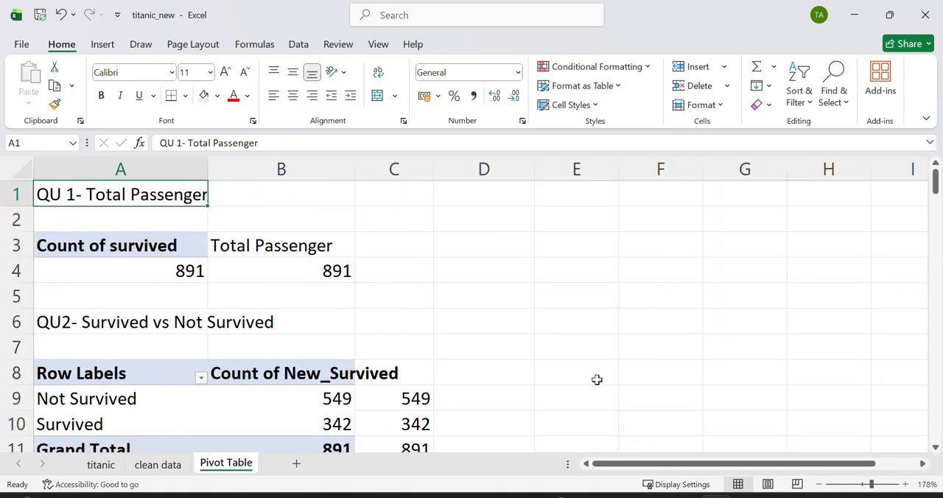
click(589, 347)
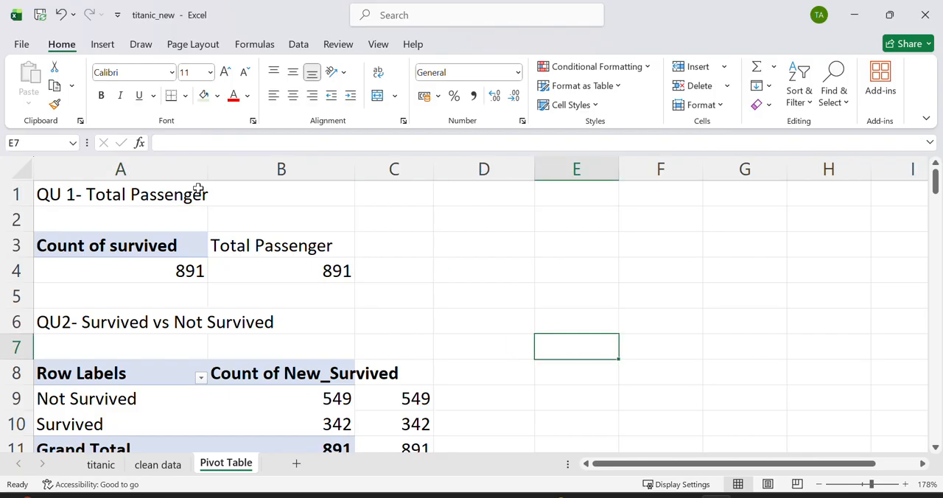
Step: Save the workbook and add a new worksheet named DASHBOARD after the Pivot Table sheet
key(ctrl+s)
click(296, 463)
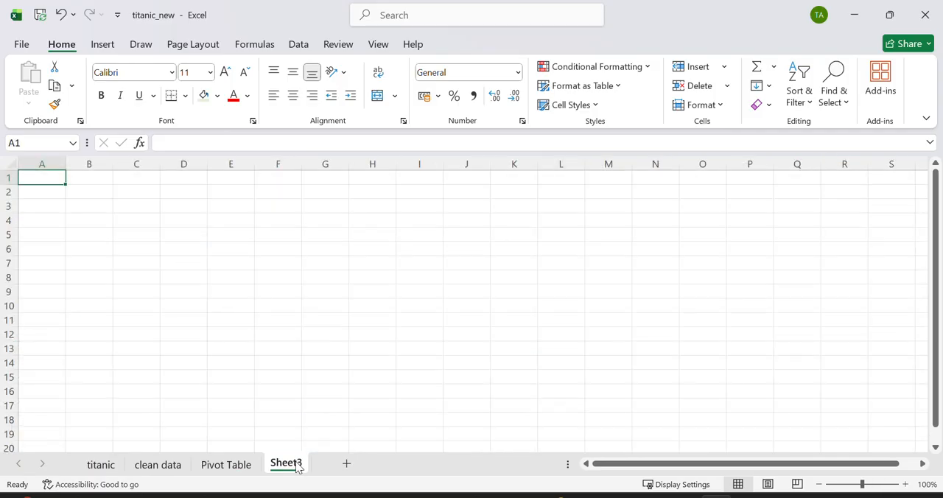
double_click(287, 463)
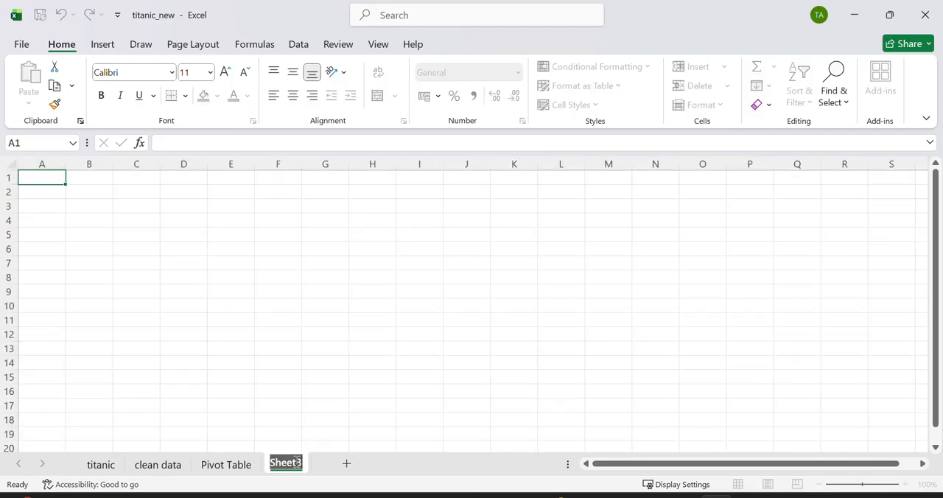
text(DASHBOARD)
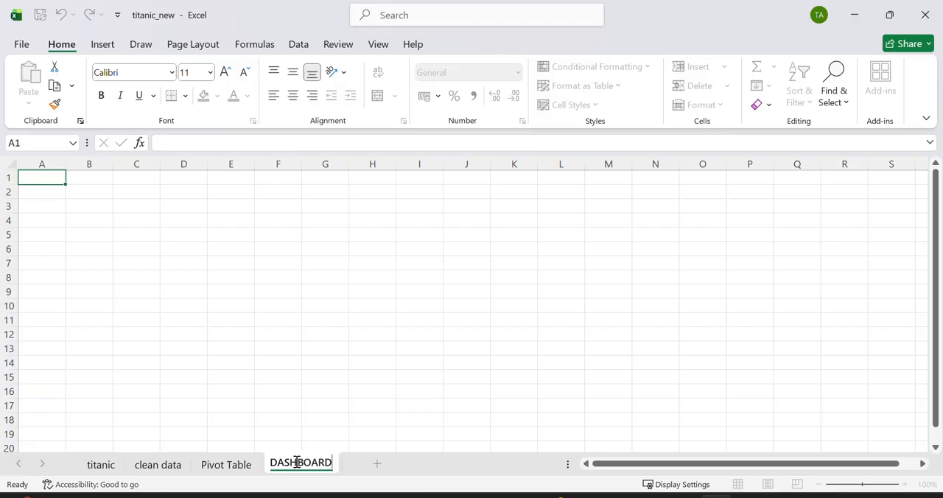
click(358, 406)
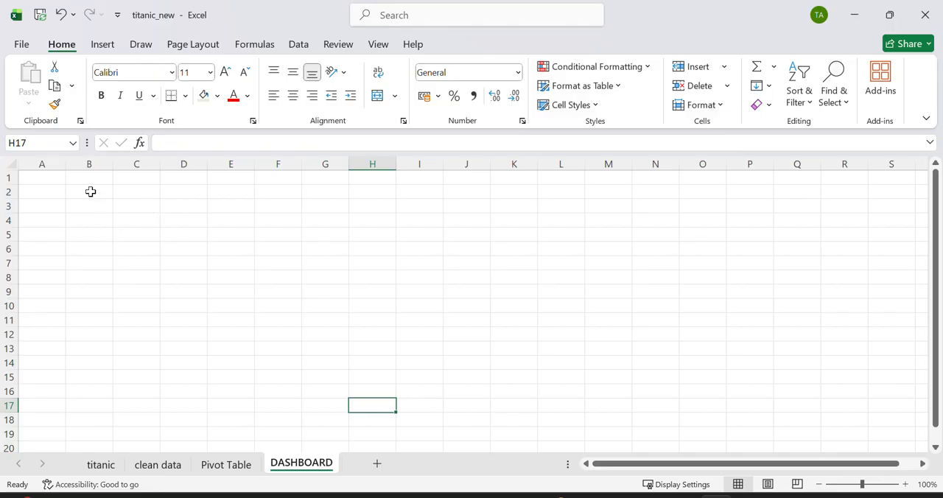
Step: Fill the range A1:P152 on the DASHBOARD sheet with the lightest blue theme colour as a background
ctrl+scroll(91, 191, up, 6)
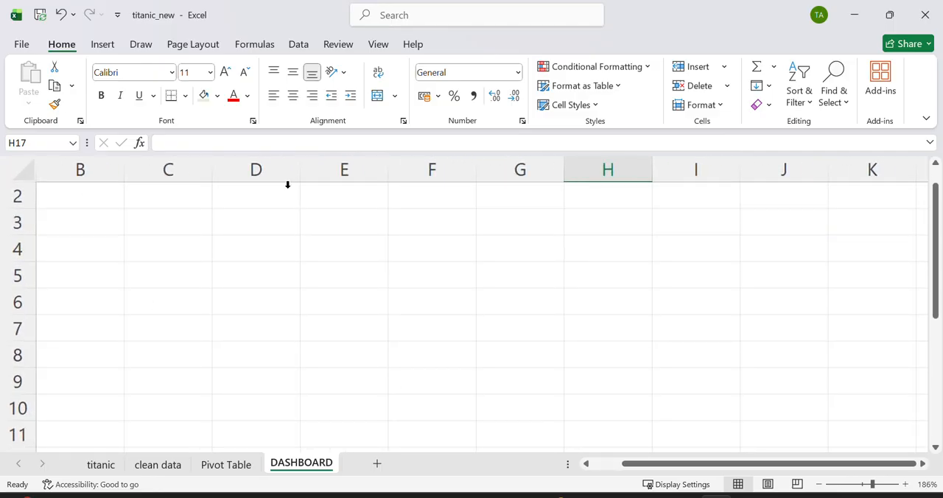
ctrl+scroll(302, 268, down, 6)
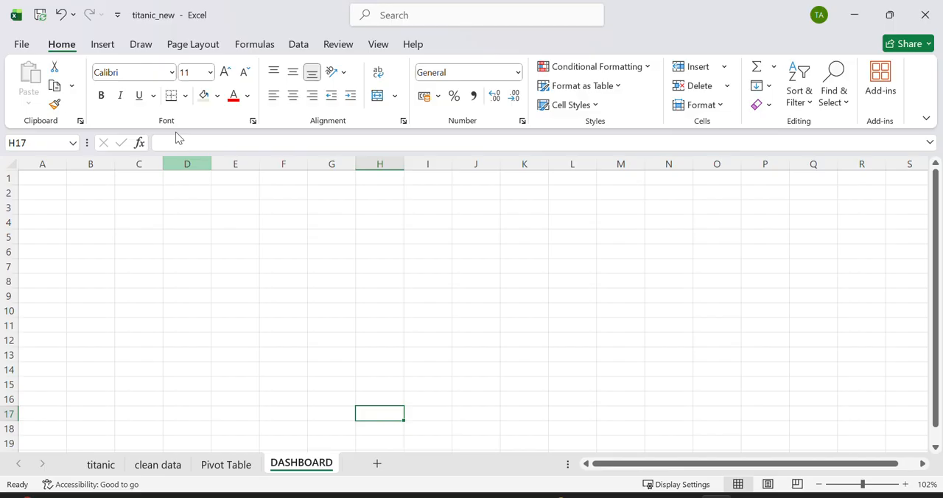
drag(40, 174, 754, 497)
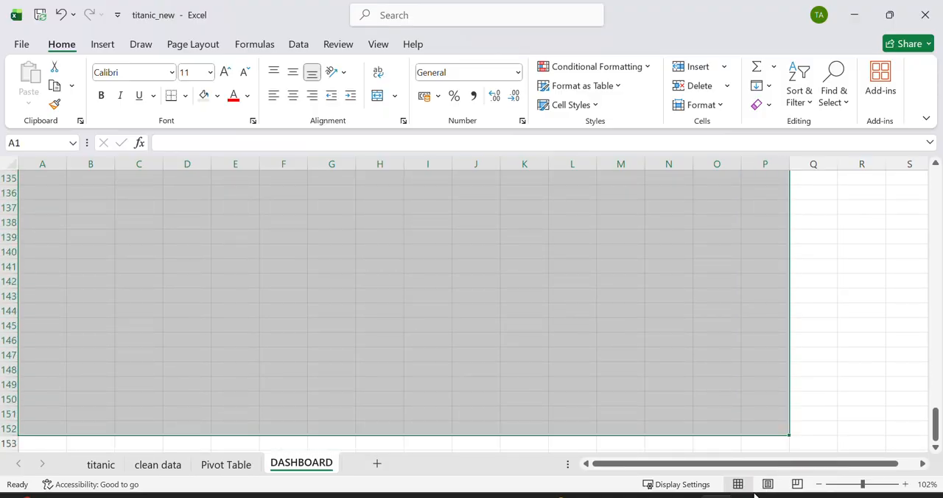
click(218, 96)
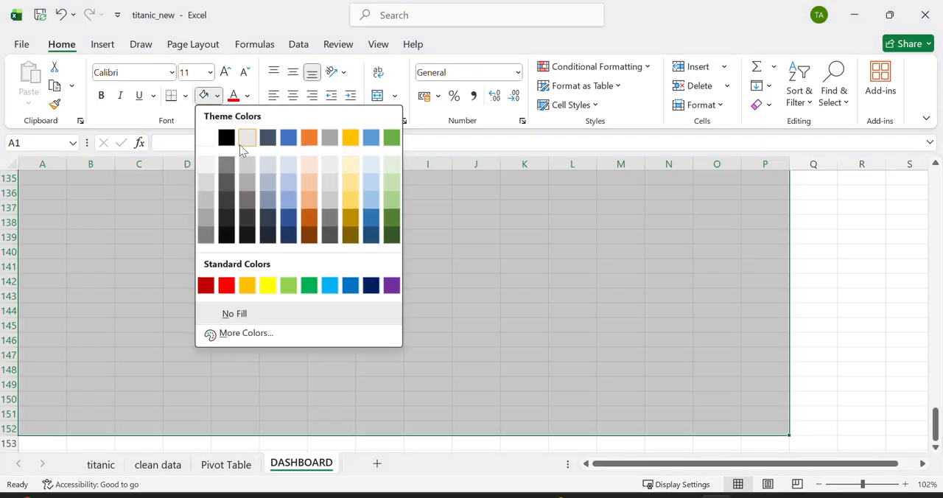
click(371, 168)
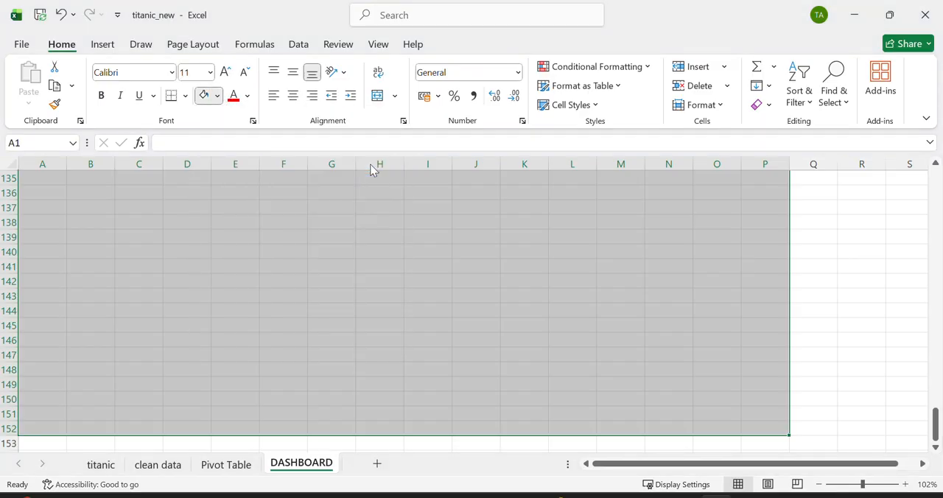
scroll(533, 263, up, 20)
click(534, 263)
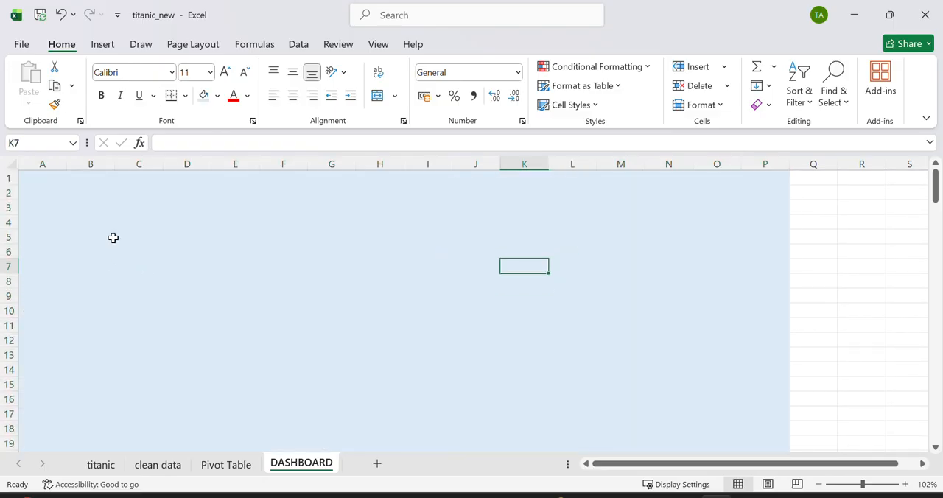
Step: Merge and center the cells A1:P3 across the head of the DASHBOARD sheet
scroll(112, 238, up, 2)
scroll(113, 238, down, 2)
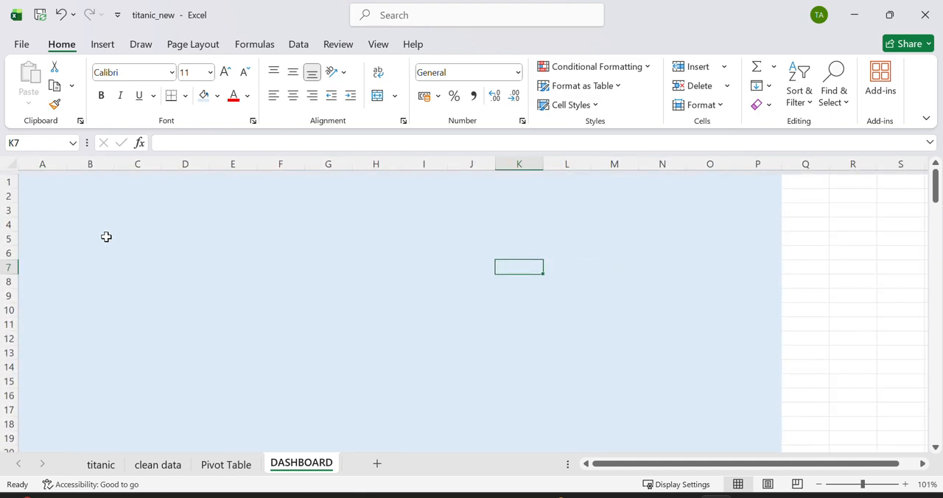
drag(29, 178, 755, 210)
drag(755, 210, 755, 210)
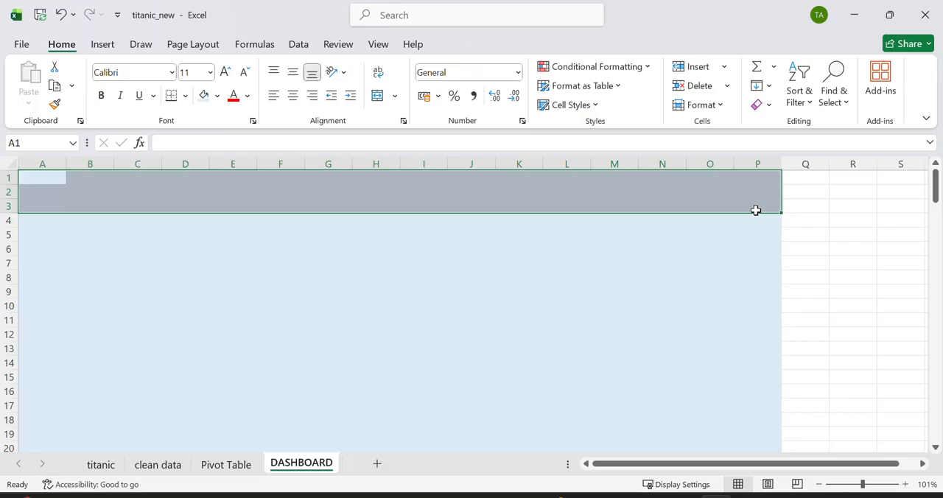
click(94, 178)
drag(42, 179, 762, 208)
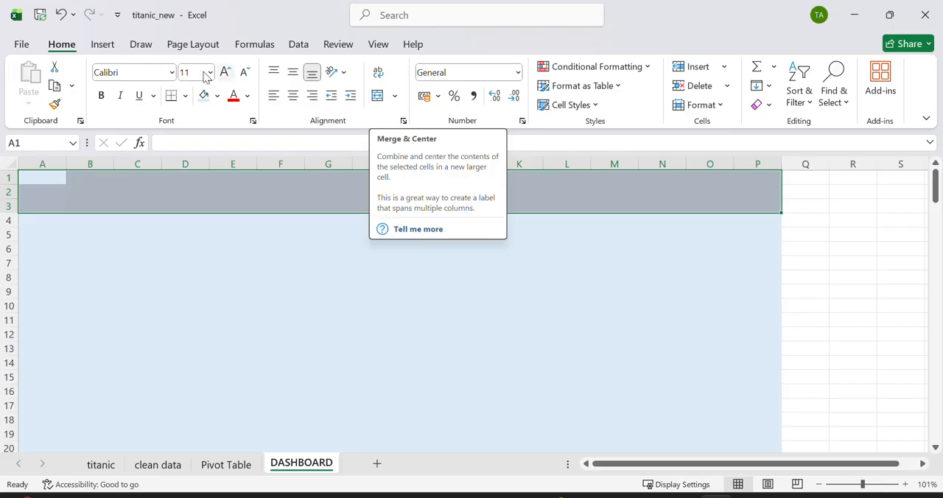
click(394, 96)
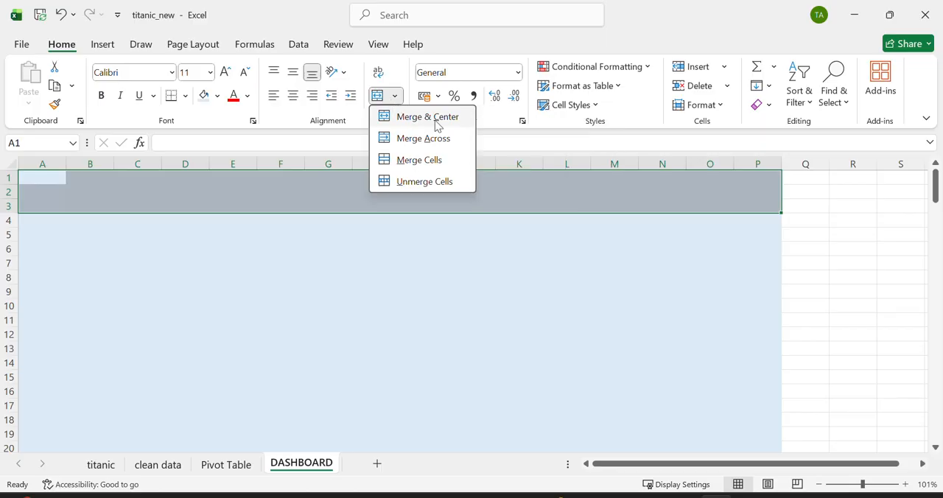
click(427, 117)
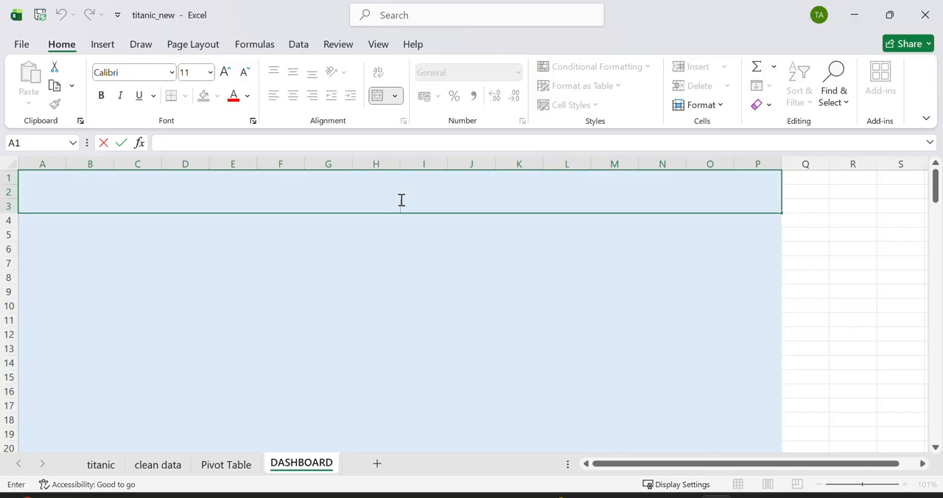
Step: Enter the title TITANIC DASHBOARD in the merged cell A1:P3
text(TITANIC DASHBO)
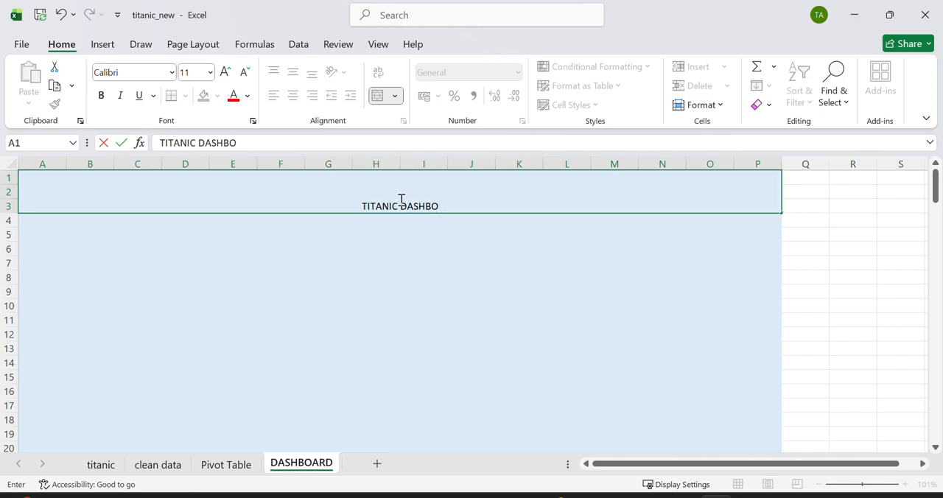
text(ARD)
click(423, 248)
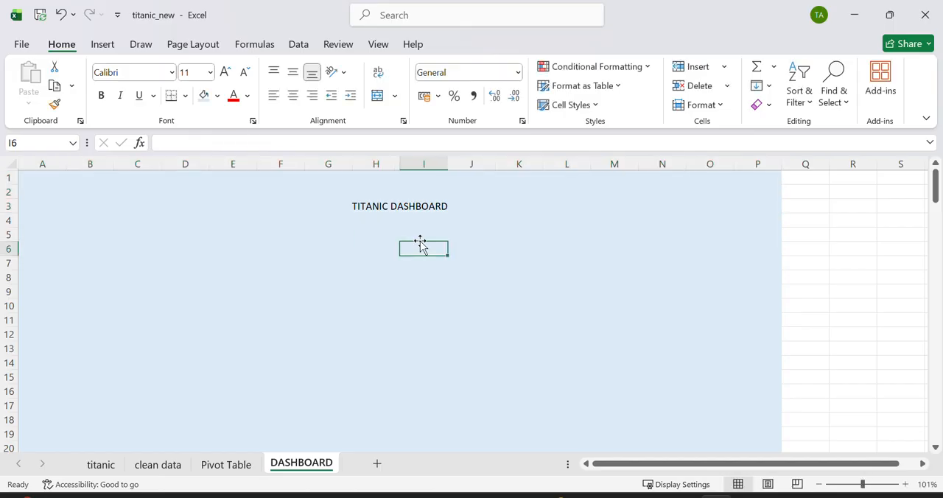
Step: Make the dashboard title in the merged header cell bold and enlarge its font size to 36
click(386, 186)
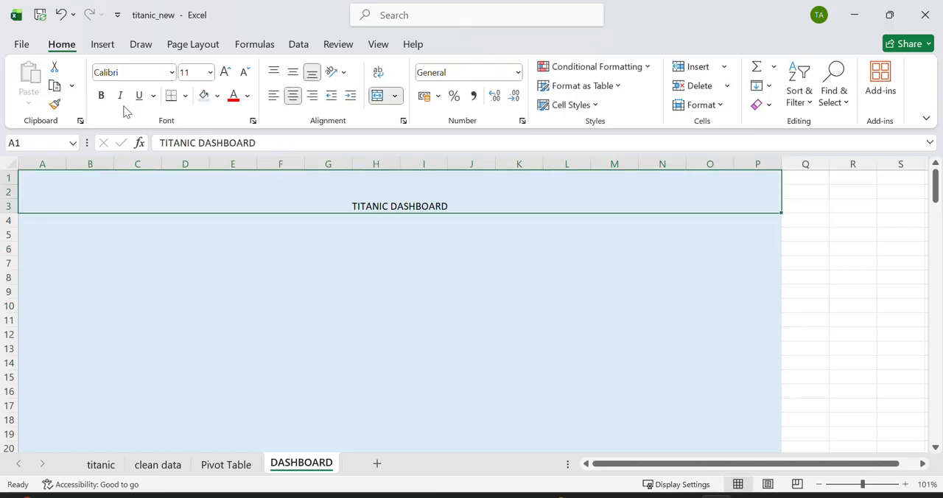
click(101, 95)
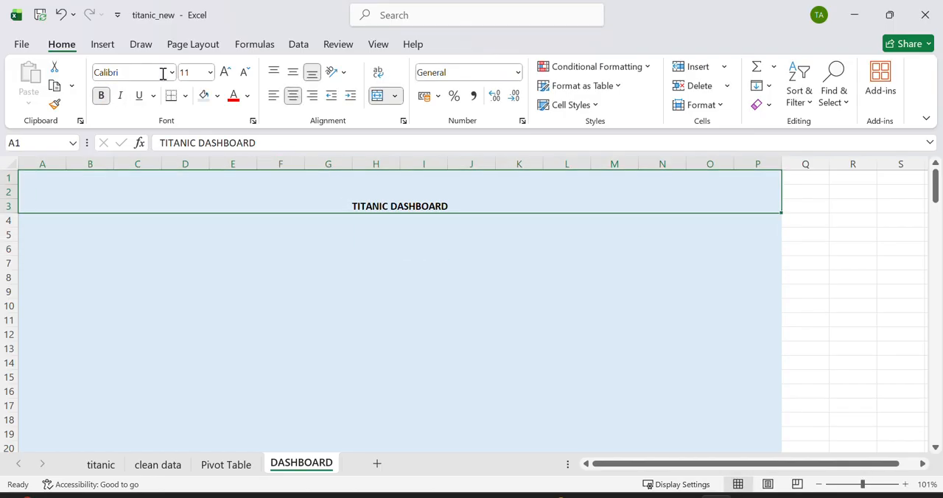
click(226, 72)
click(226, 72)
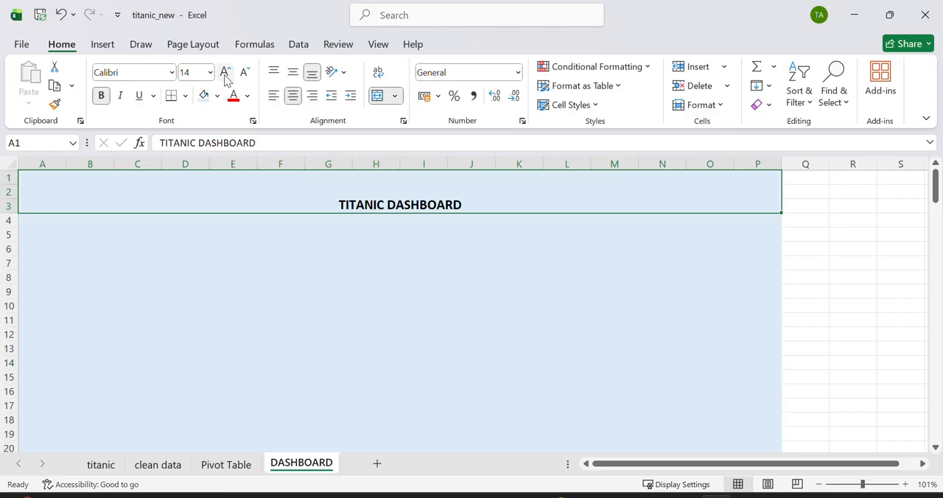
click(226, 73)
click(226, 72)
click(226, 72)
click(226, 72)
click(226, 73)
click(226, 72)
click(226, 72)
click(226, 72)
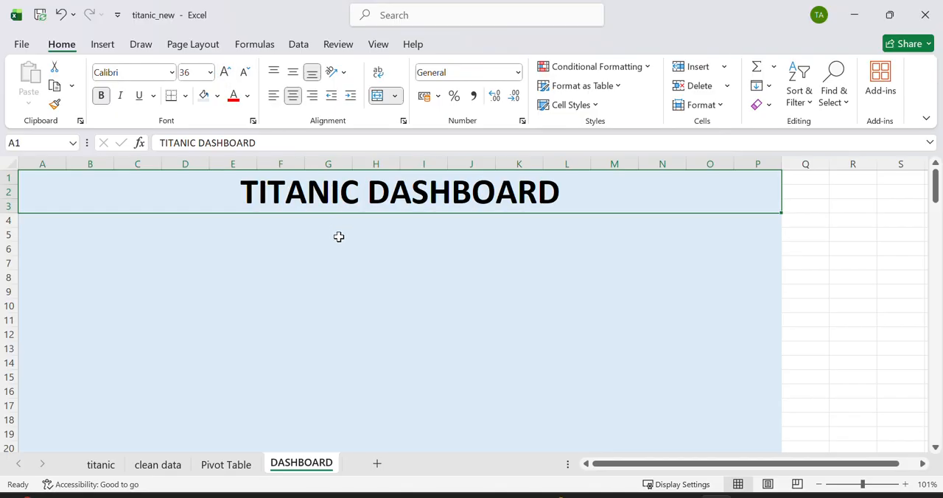
click(305, 262)
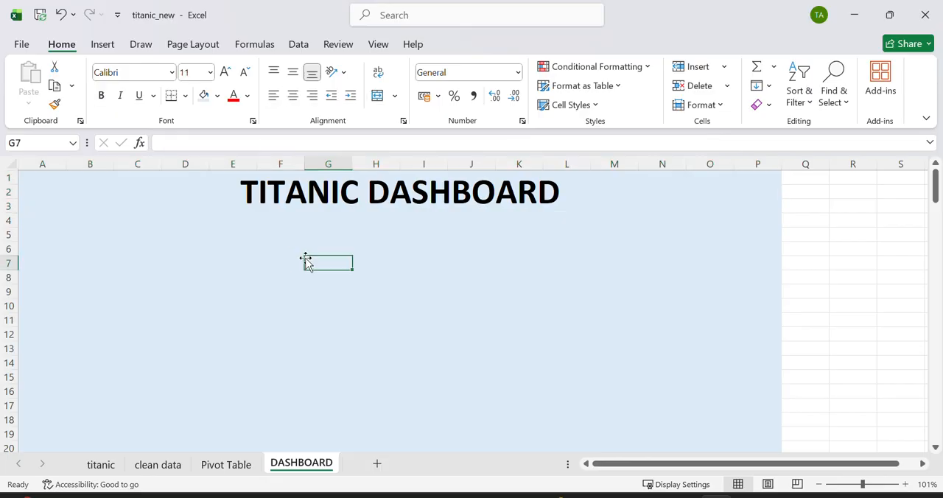
Step: Merge and center the cells A4:E5 below the dashboard title
click(87, 233)
drag(61, 214, 175, 246)
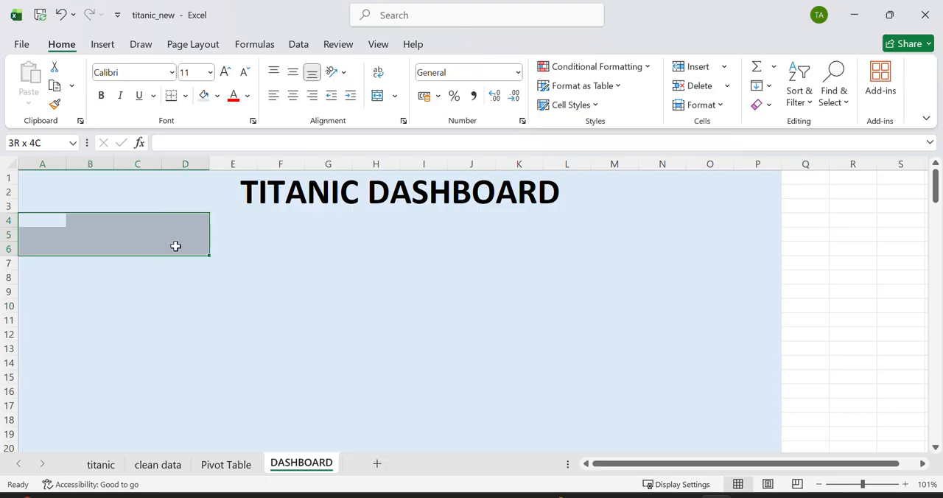
click(175, 246)
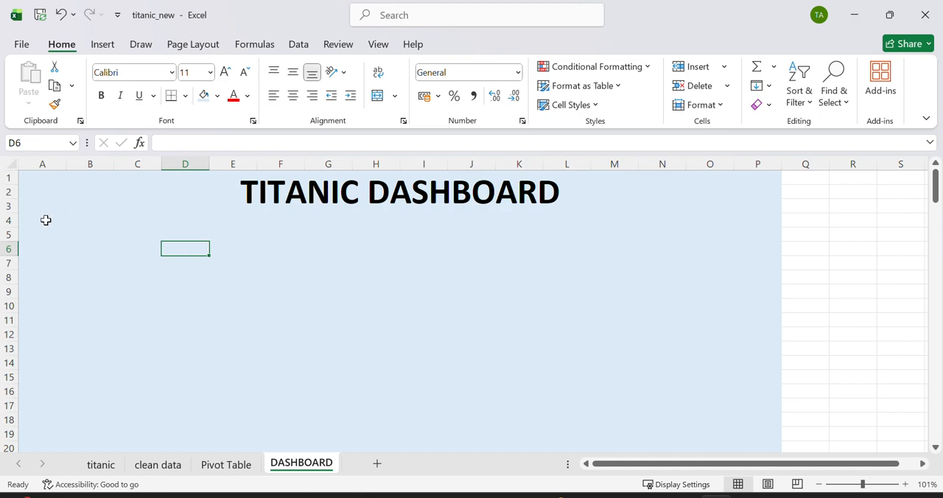
drag(39, 219, 243, 235)
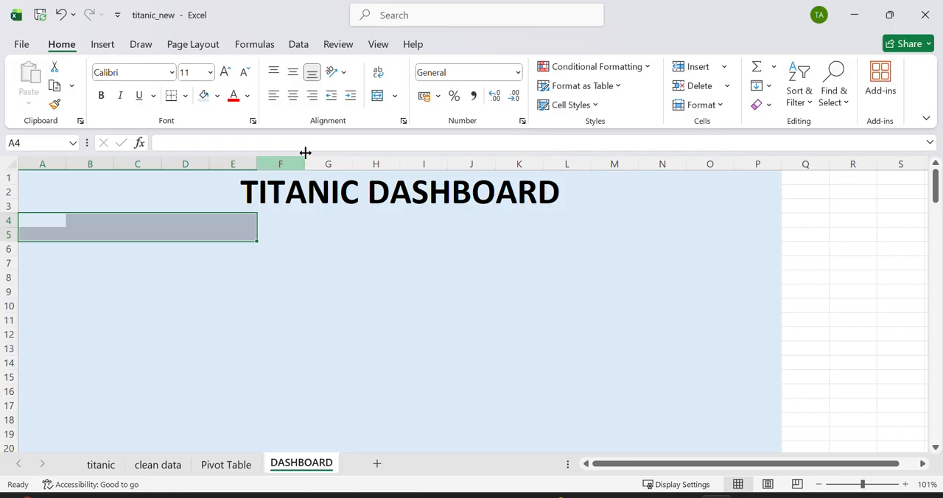
click(377, 96)
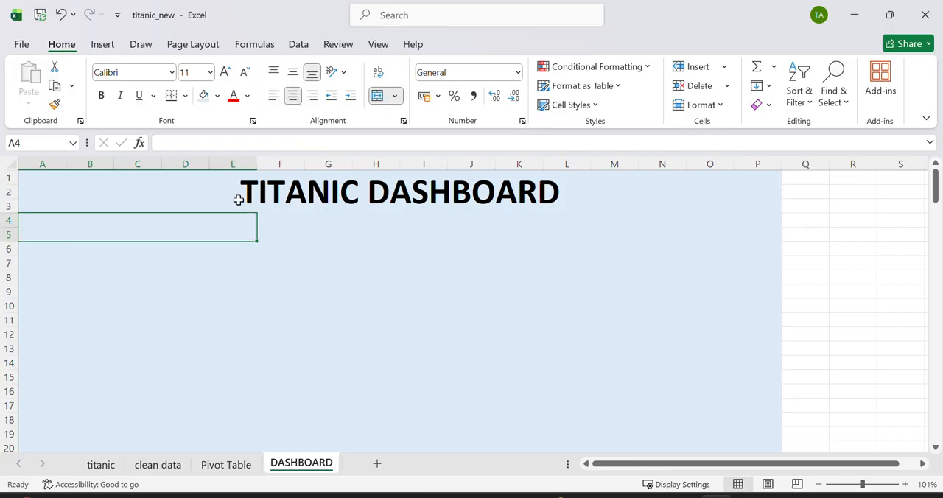
Step: Enter the label TOTAL PASSENGER in the merged cell A4:E5
double_click(200, 224)
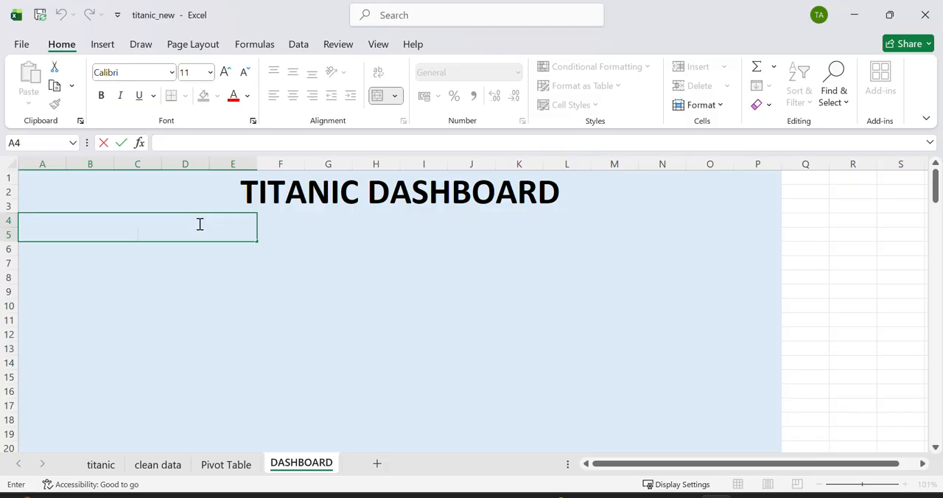
text(TOTAL PASSENGER)
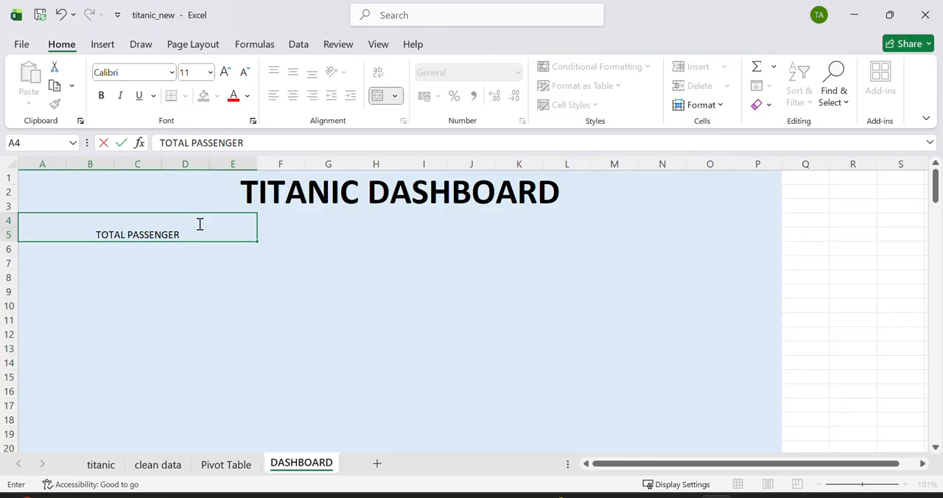
click(274, 244)
Step: Make the TOTAL PASSENGER label bold and enlarge its font size to 20
click(177, 233)
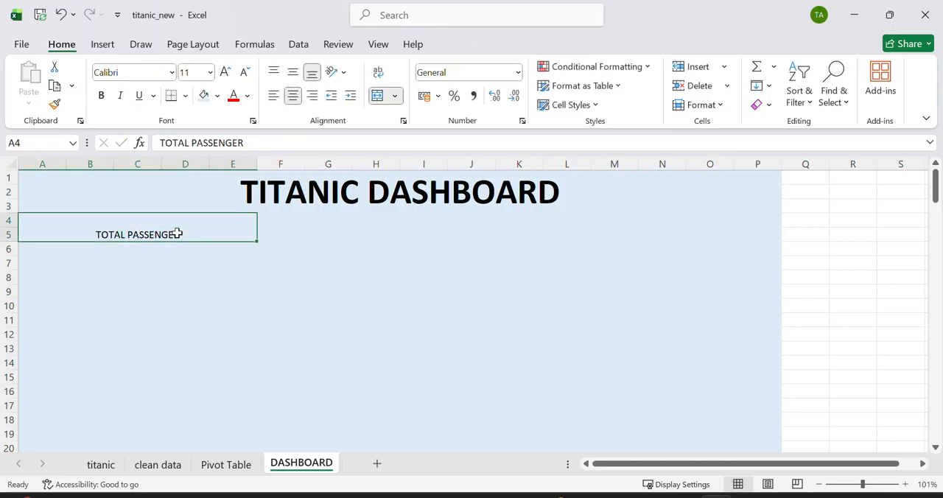
click(101, 95)
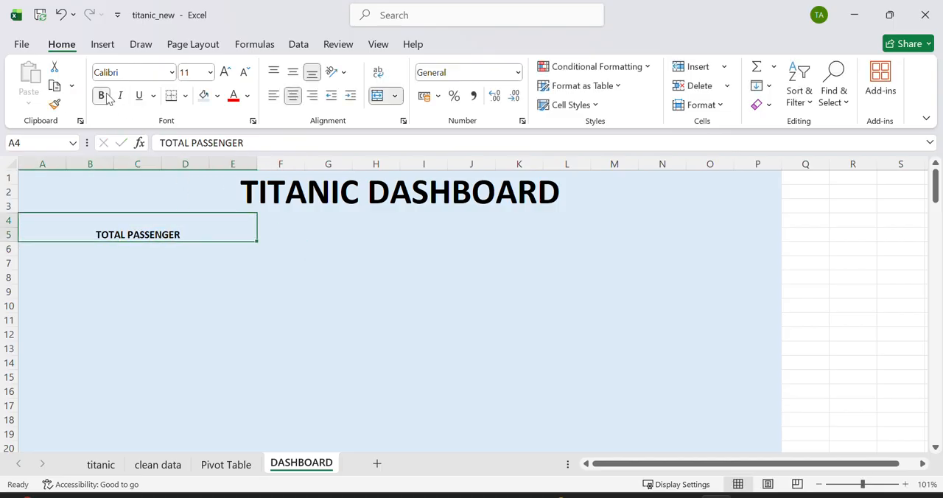
click(225, 71)
click(225, 71)
click(226, 70)
click(225, 70)
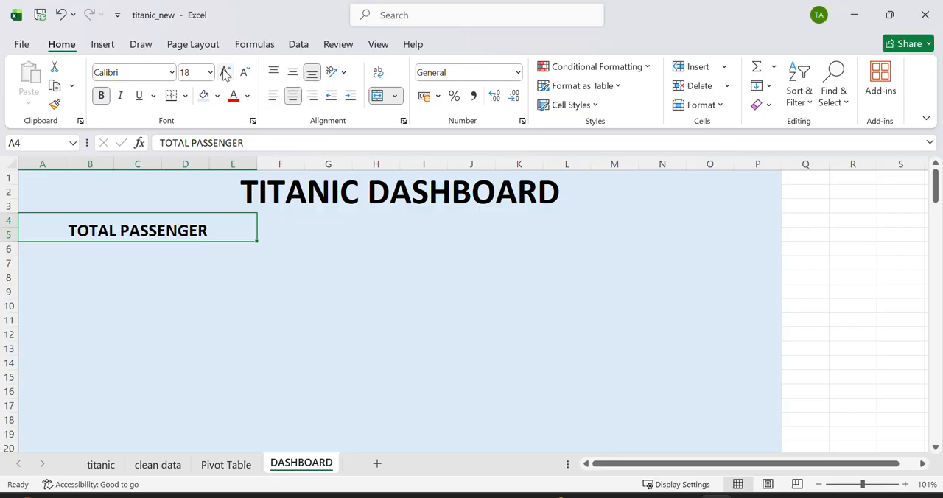
click(226, 70)
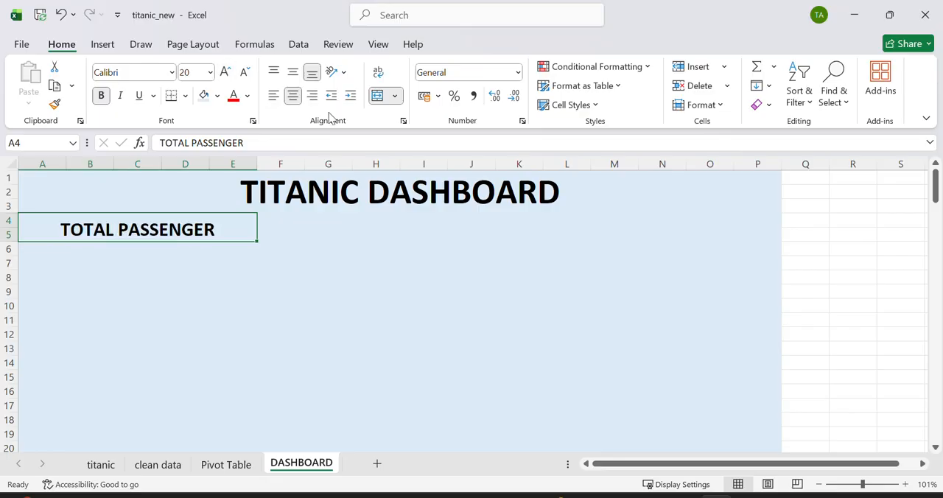
Step: Merge and center the cells L4:P5 on the same rows as the TOTAL PASSENGER label
click(565, 224)
drag(565, 224, 760, 241)
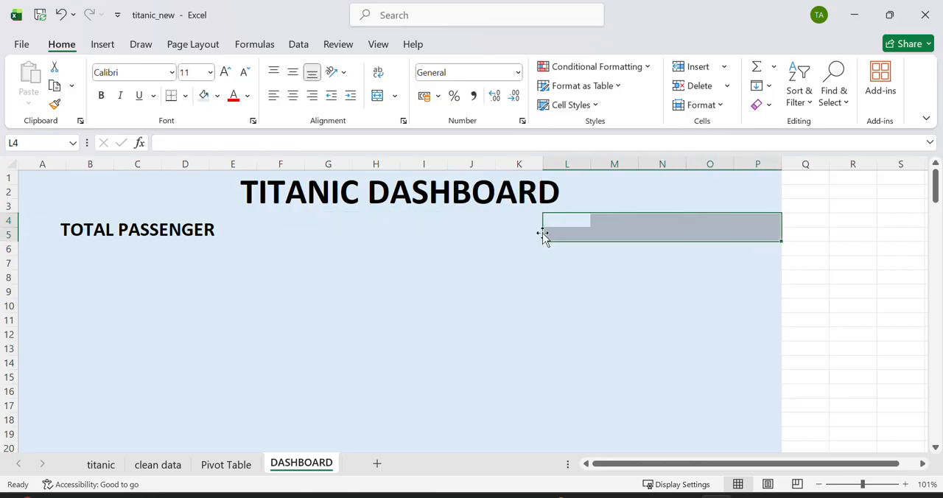
click(208, 237)
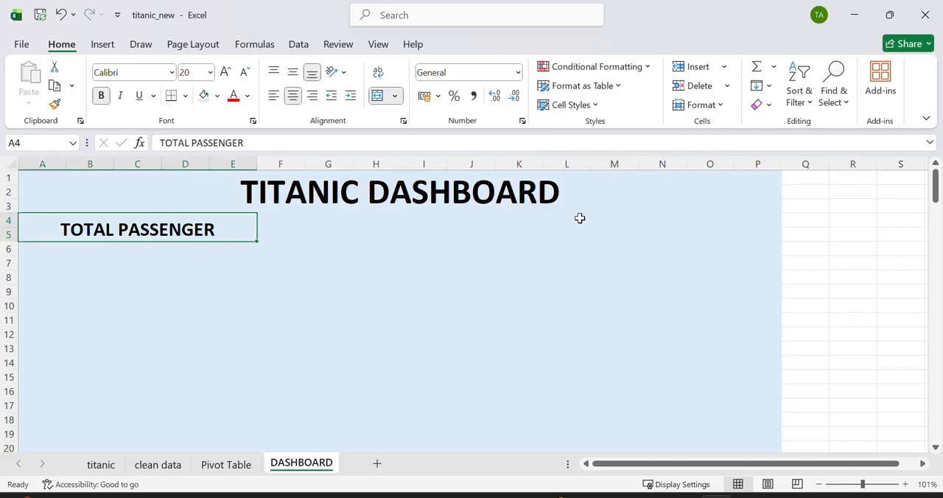
drag(575, 219, 744, 238)
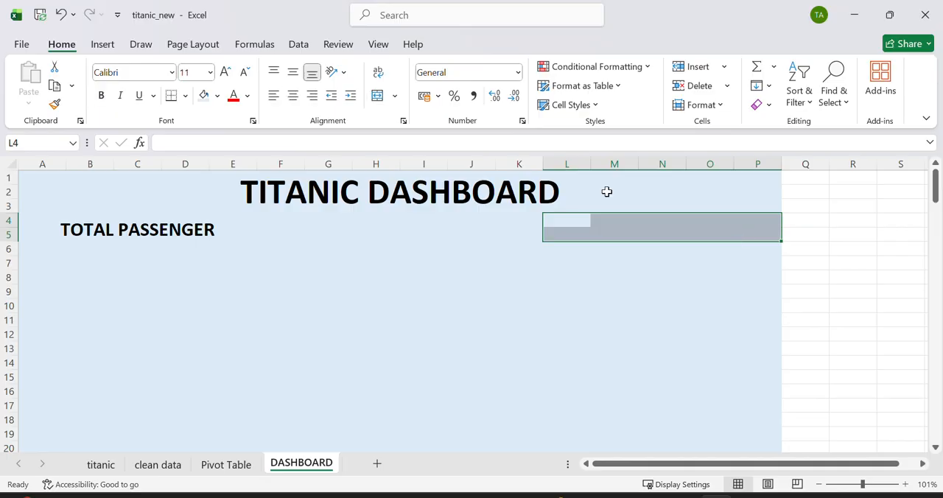
click(377, 96)
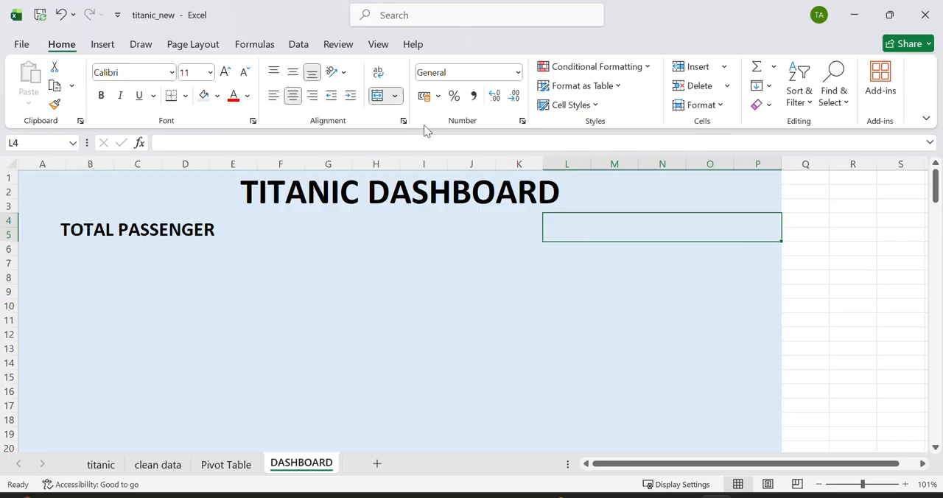
Step: Enter the label SURVIVAL RATE in the merged cell L4:P5
double_click(586, 222)
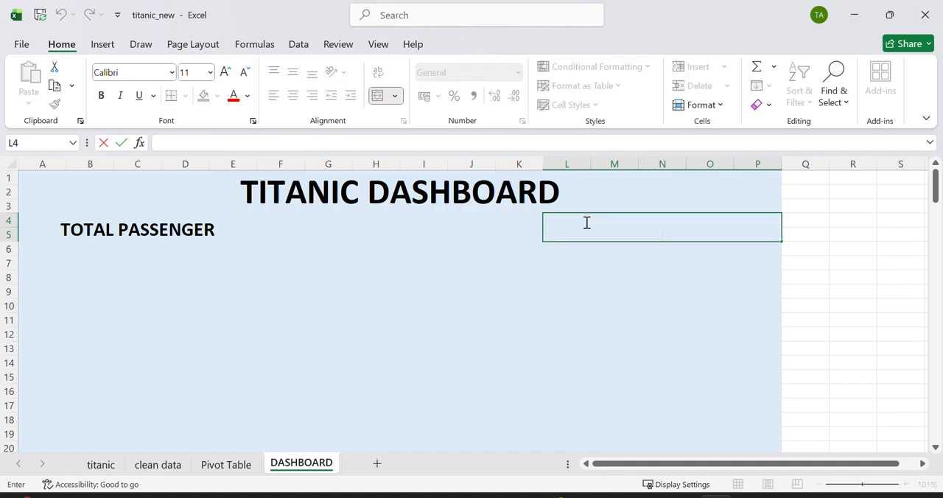
text(SURVIVAL RATE)
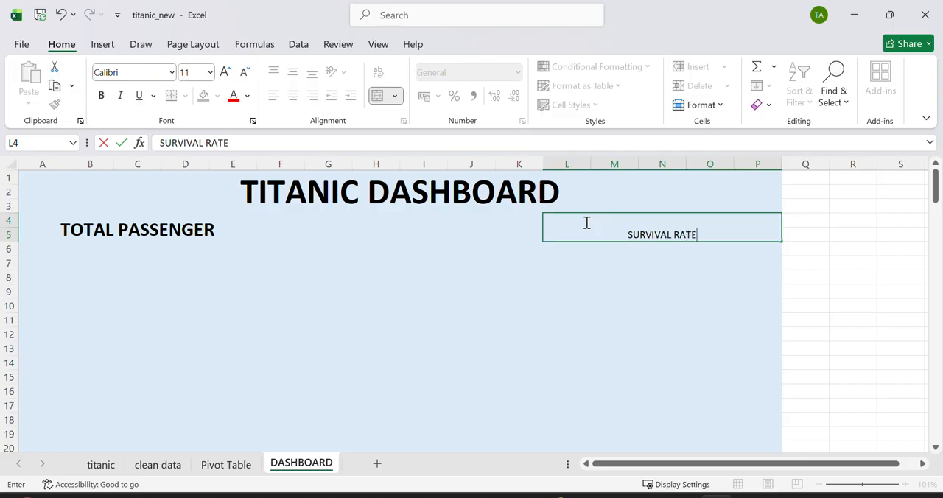
click(625, 270)
Step: Make the SURVIVAL RATE label bold and enlarge its font size to 22
click(625, 229)
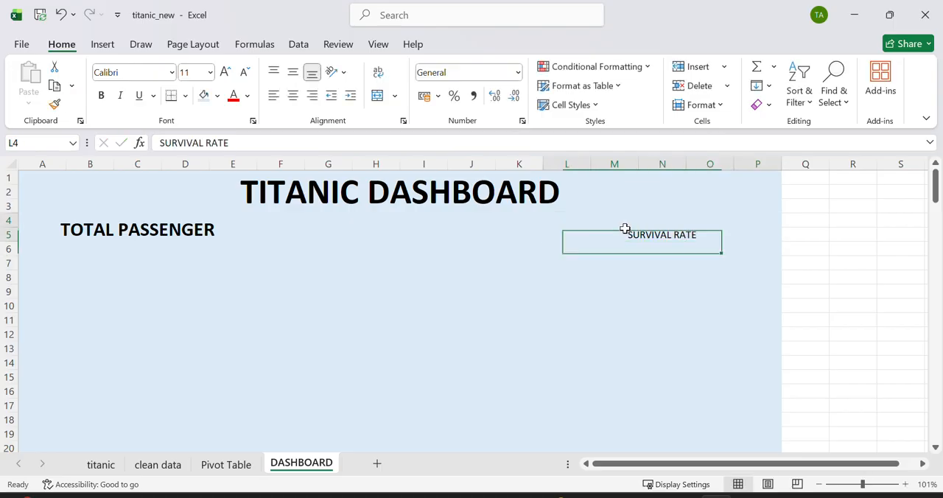
click(101, 96)
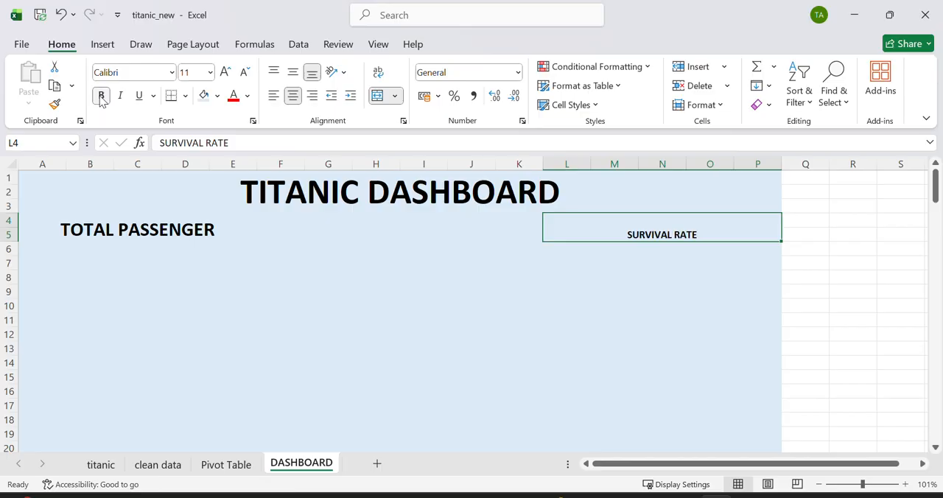
click(226, 76)
click(227, 77)
click(226, 77)
click(226, 77)
click(226, 76)
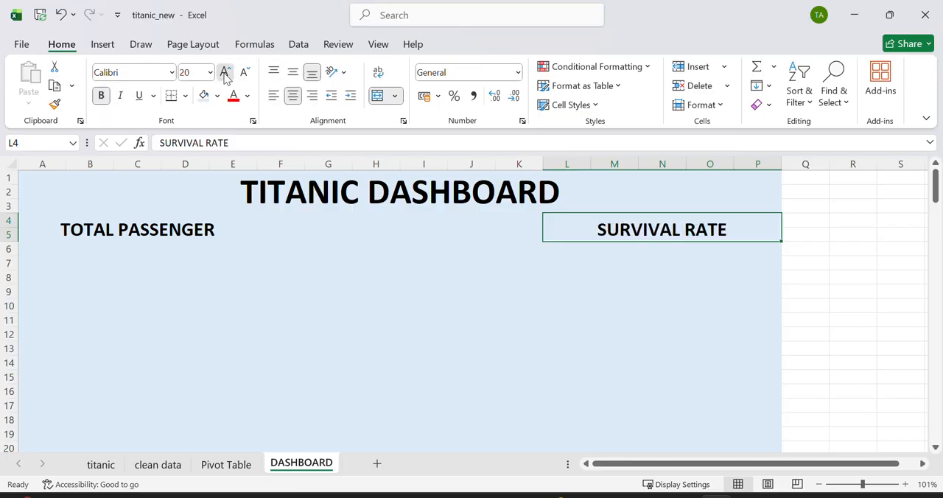
click(226, 77)
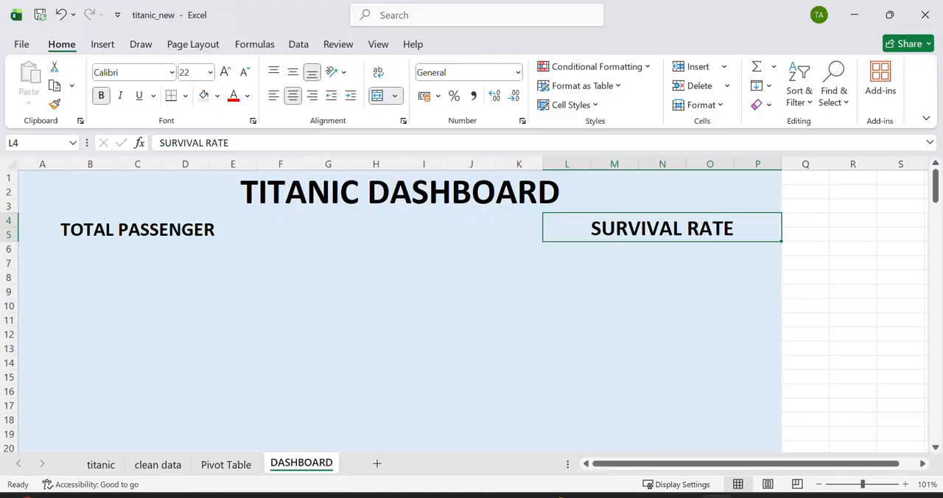
Step: Merge and center the cells A6:E7 directly below the TOTAL PASSENGER label
drag(36, 247, 220, 263)
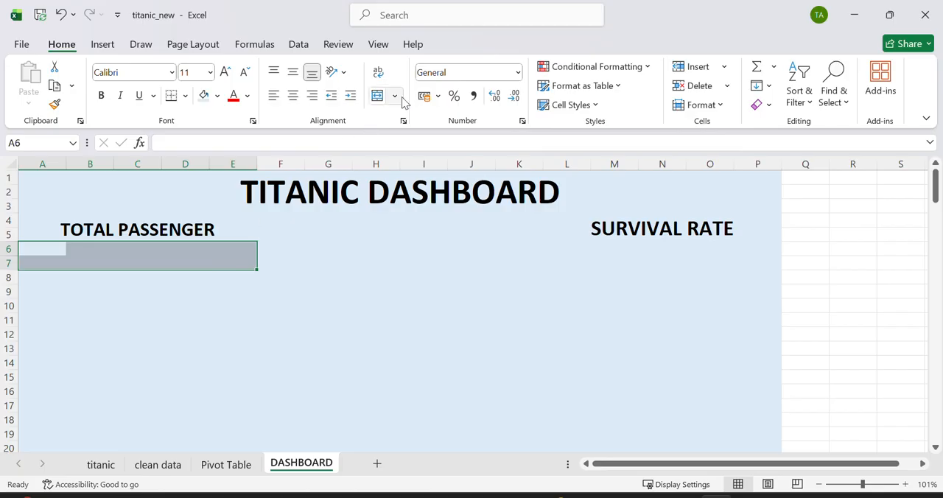
click(377, 95)
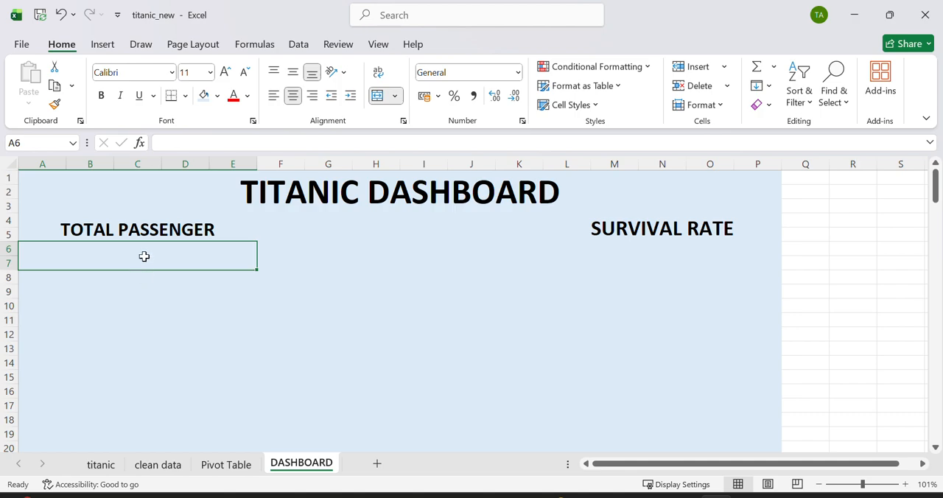
Step: Link the merged cell A6:E7 below TOTAL PASSENGER to cell B4 of the Pivot Table sheet
double_click(84, 253)
text(=)
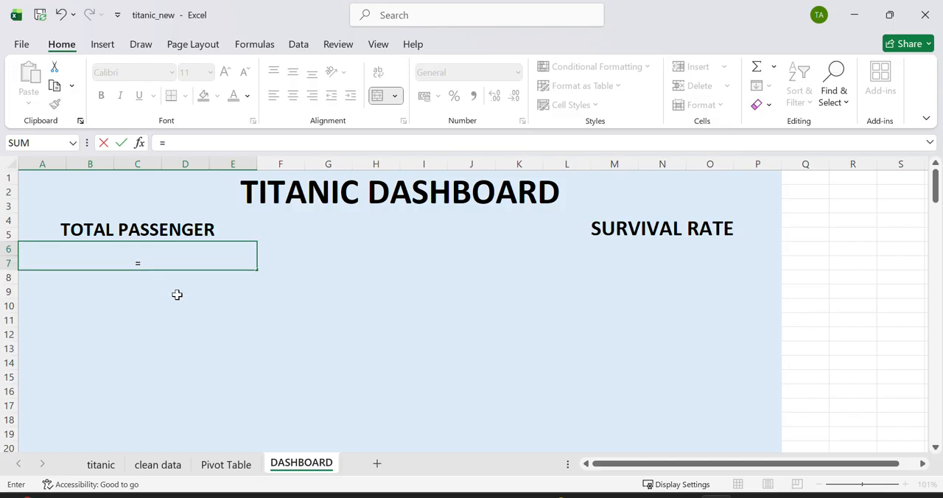
click(225, 464)
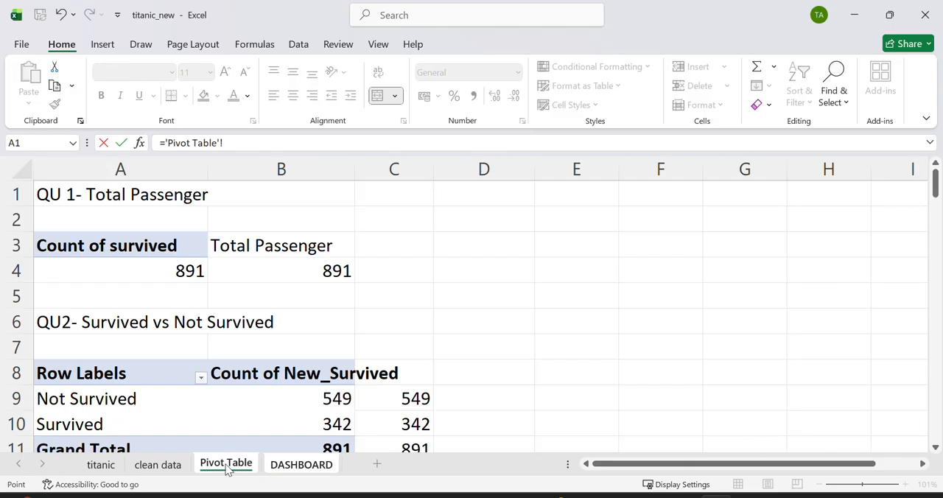
click(292, 274)
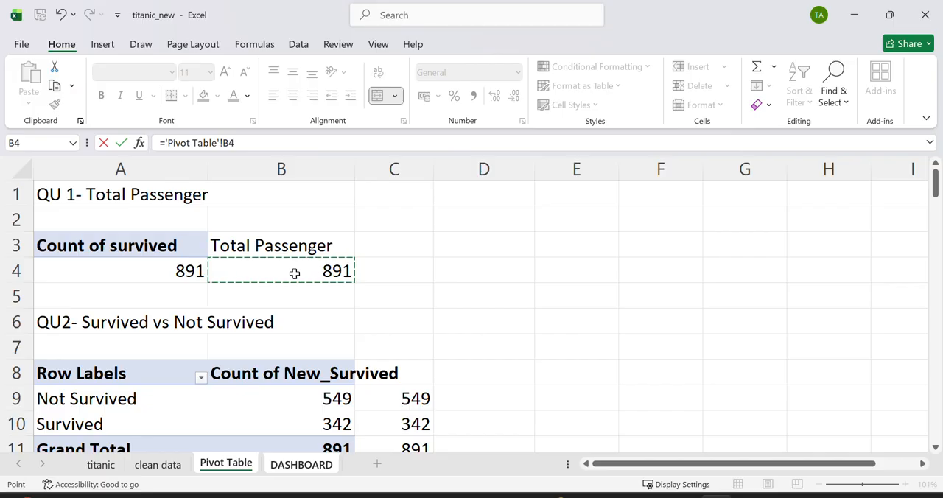
key(Return)
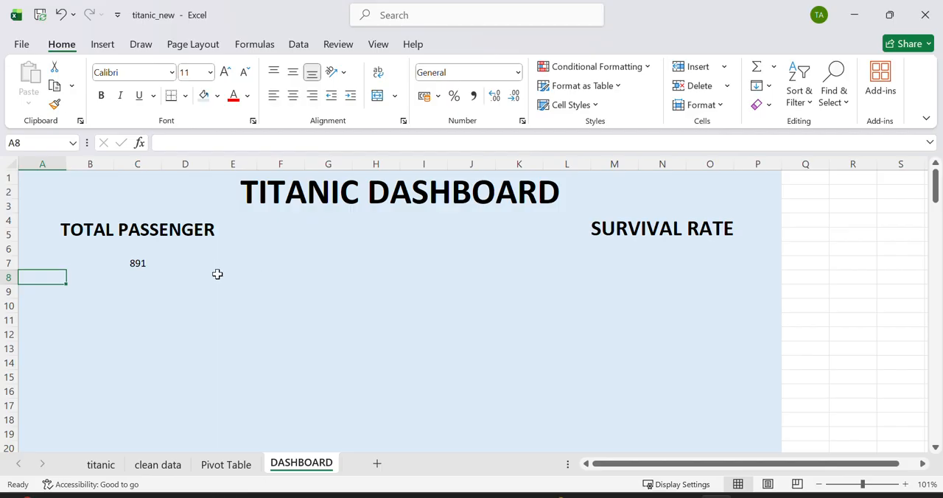
Step: Make the total passenger figure in A6:E7 bold and set its font size to 24
click(173, 263)
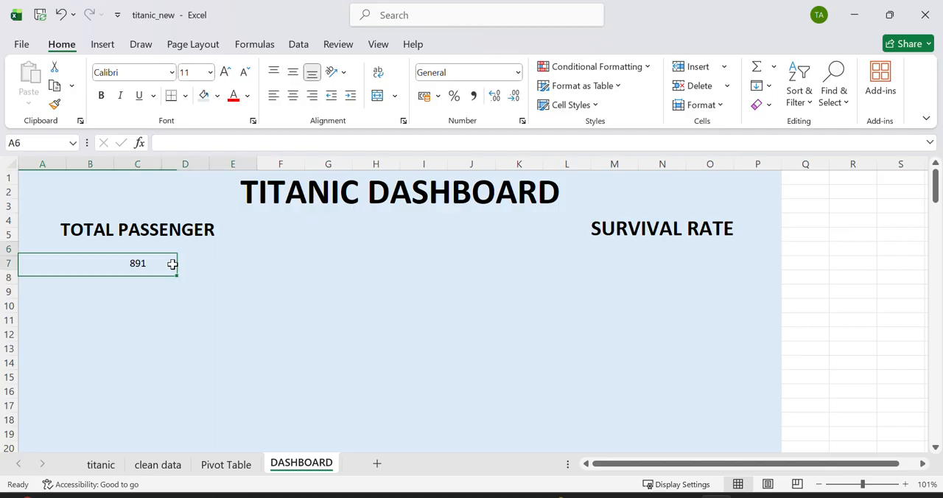
click(103, 97)
click(221, 76)
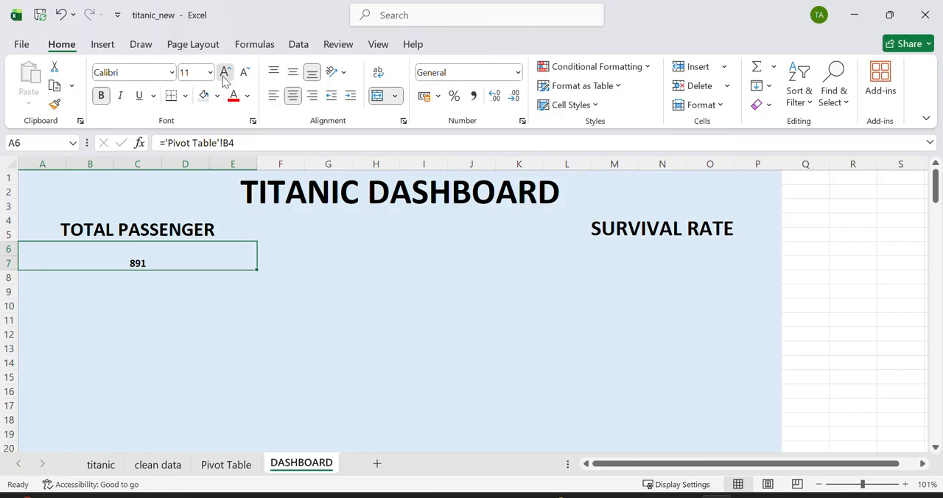
click(221, 76)
click(221, 76)
click(222, 76)
click(222, 77)
click(222, 76)
click(223, 77)
click(225, 76)
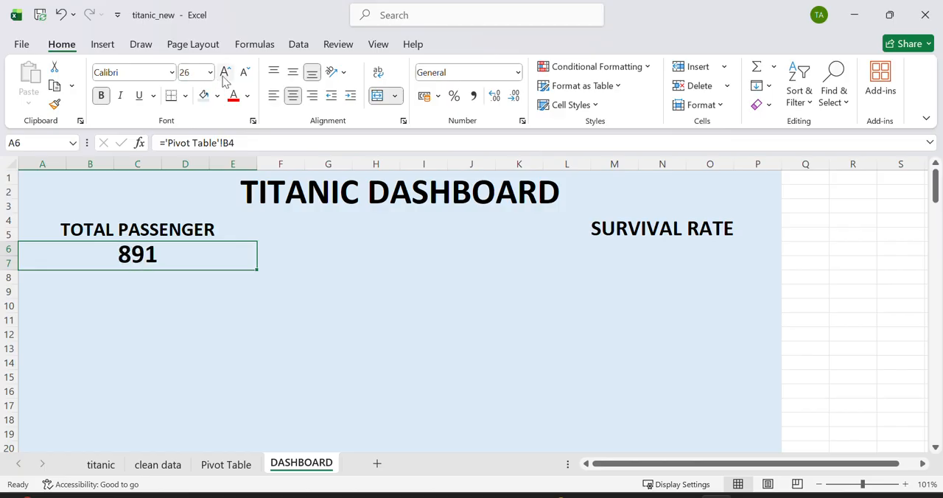
click(246, 79)
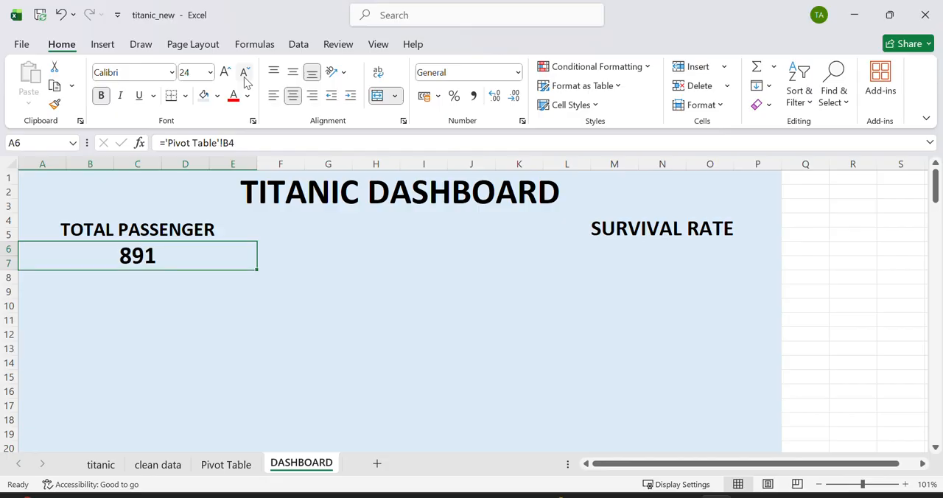
Step: Merge and center the cells L6:P7 directly below the SURVIVAL RATE label
click(571, 251)
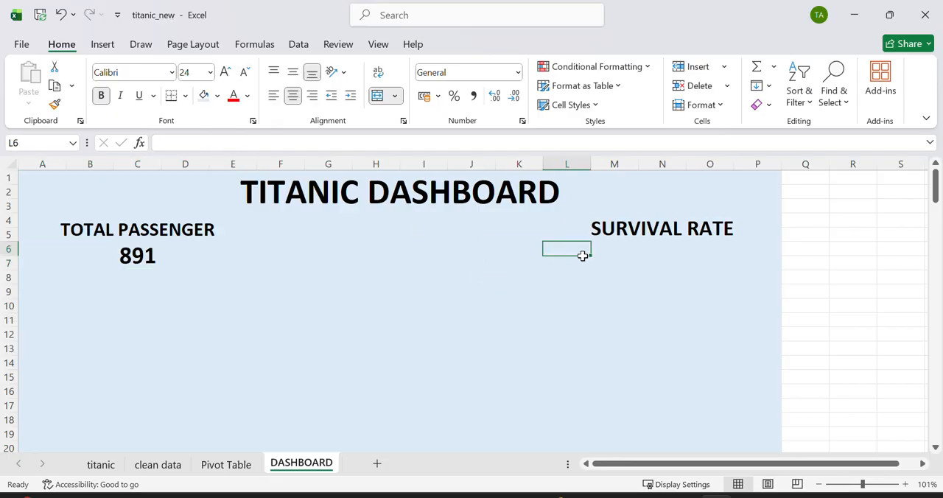
drag(581, 255, 759, 263)
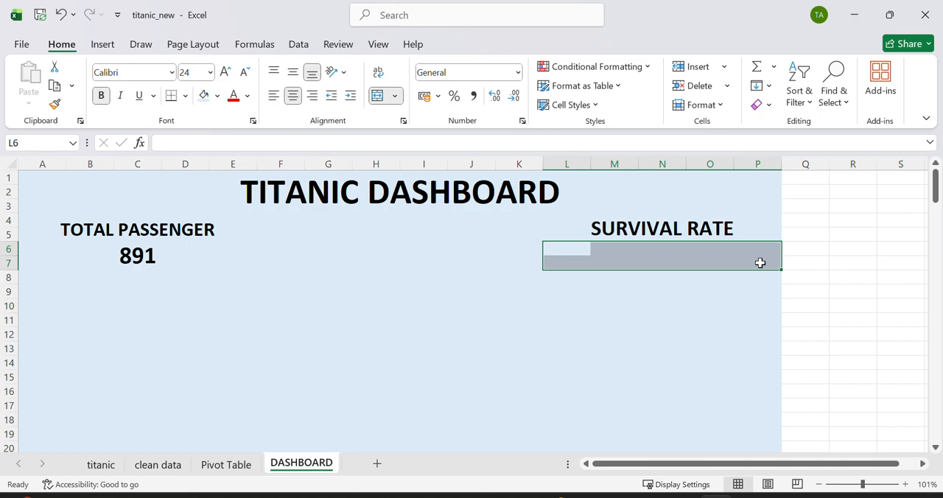
click(380, 99)
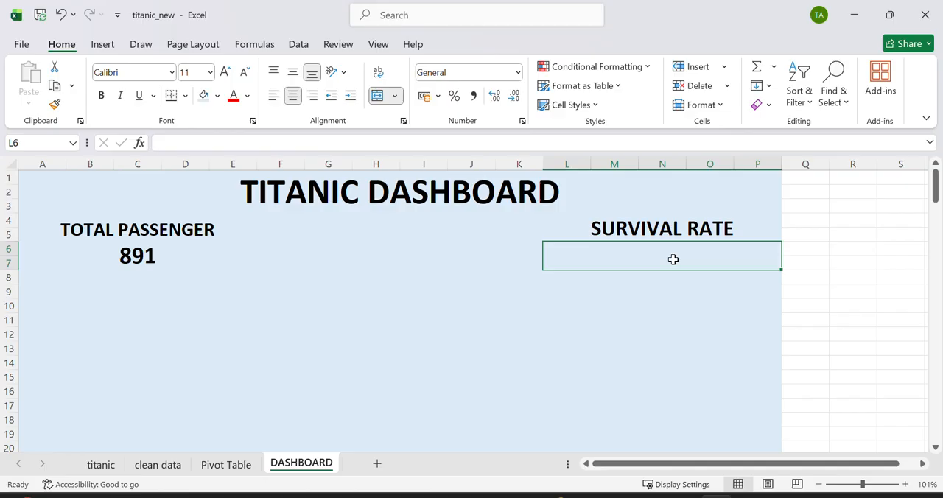
Step: Link the merged cell L6:P7 to the survival rate in cell B15 of the Pivot Table sheet
text(=)
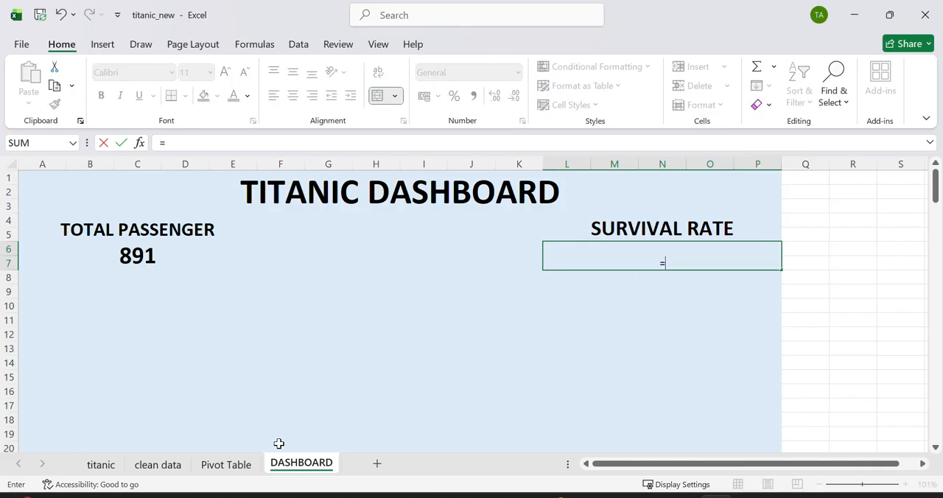
click(236, 466)
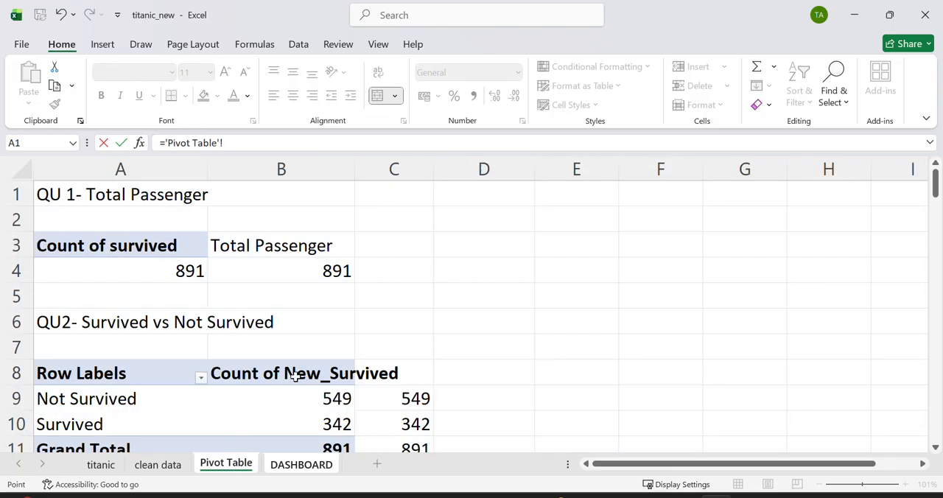
scroll(296, 376, down, 3)
scroll(295, 377, down, 1)
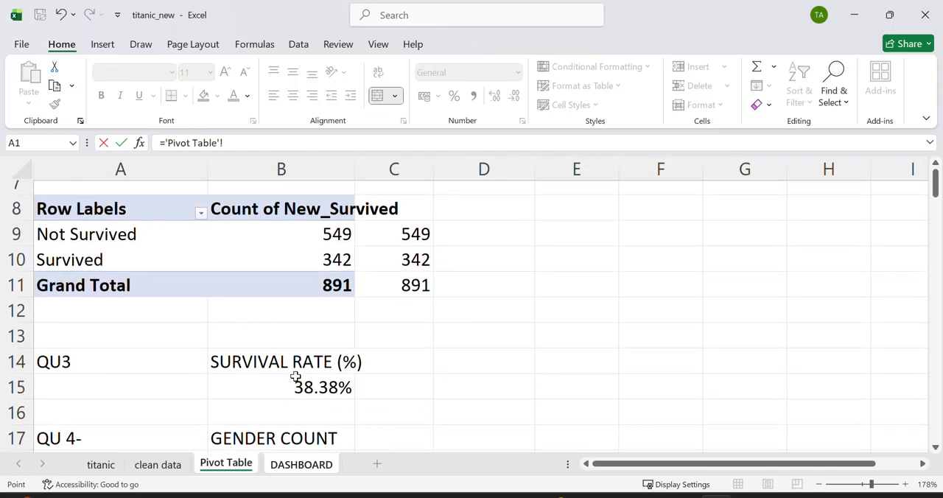
click(296, 399)
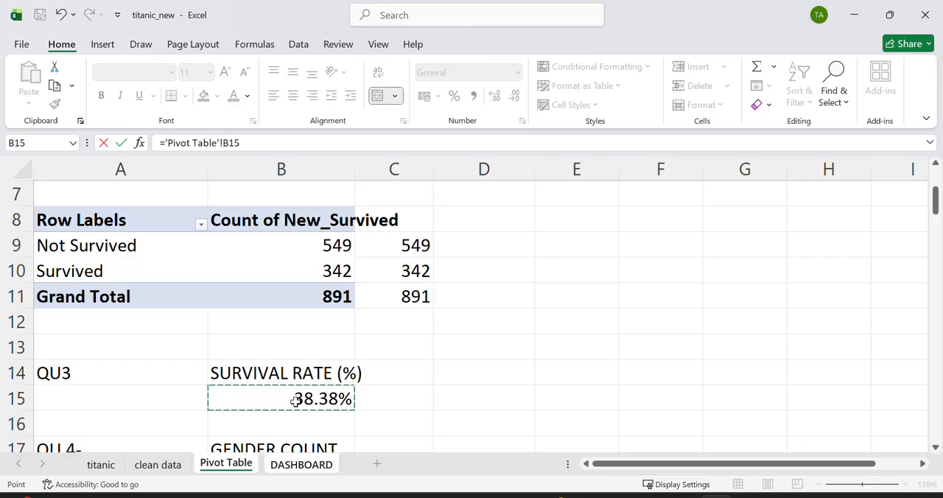
key(Return)
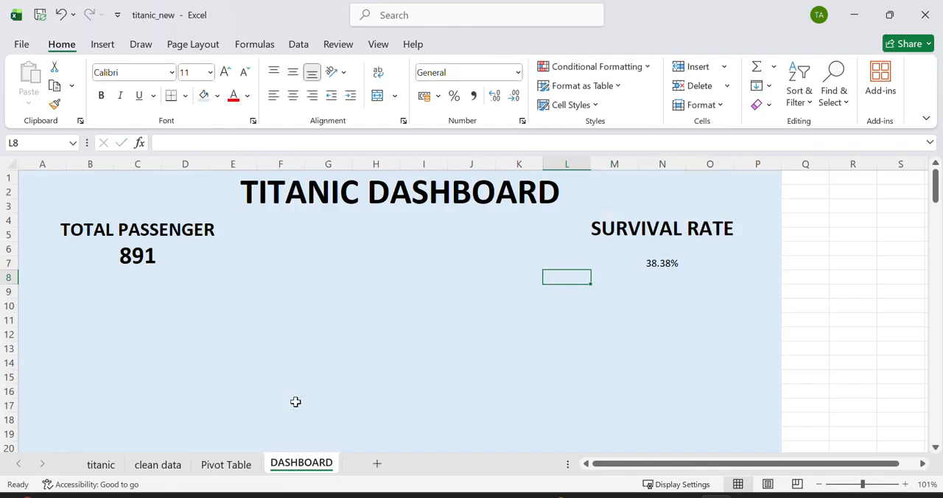
Step: Make the survival rate figure in L6:P7 bold and enlarge its font size to 22
click(643, 263)
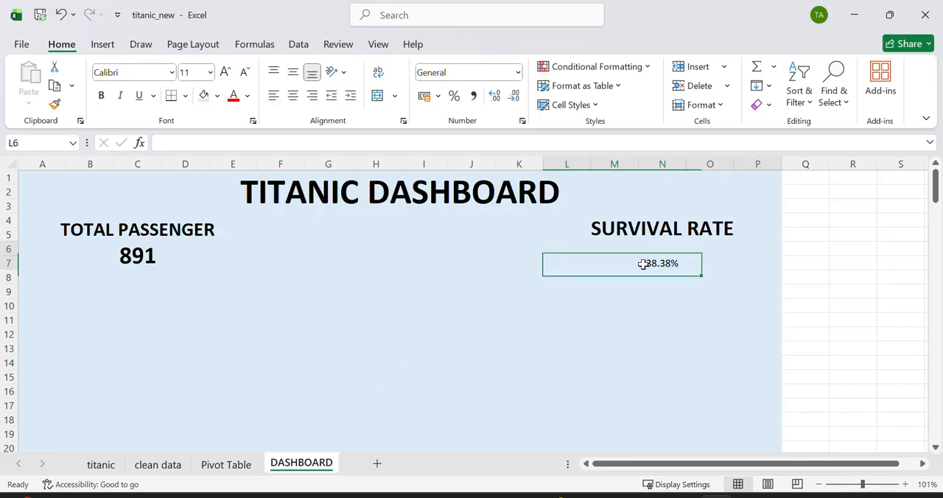
click(104, 96)
click(225, 72)
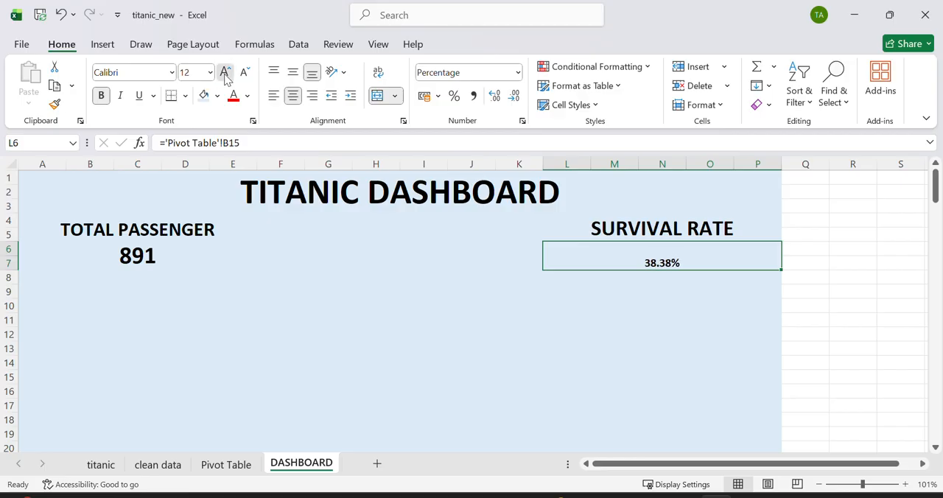
click(225, 72)
click(225, 72)
click(225, 72)
click(226, 73)
click(225, 72)
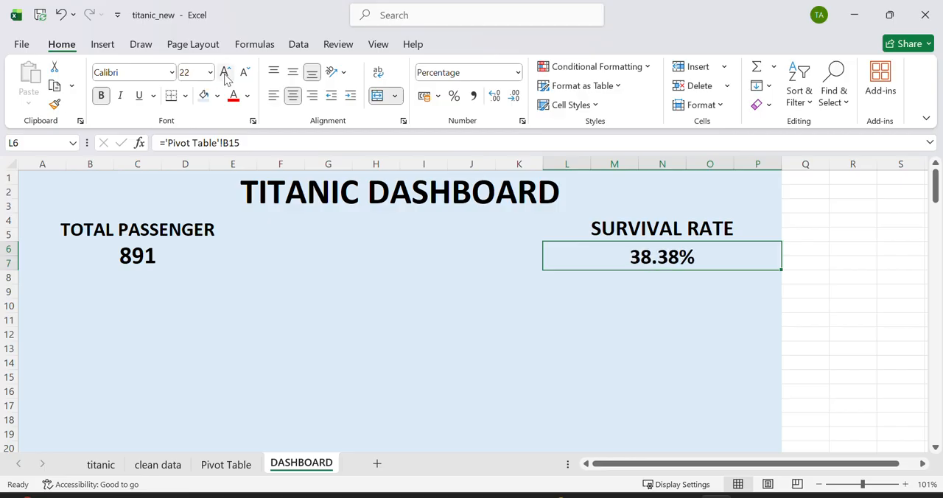
Step: Select the range A8:B10 of the Survived vs Not Survived PivotTable on the Pivot Table sheet, leaving out the grand total
click(113, 304)
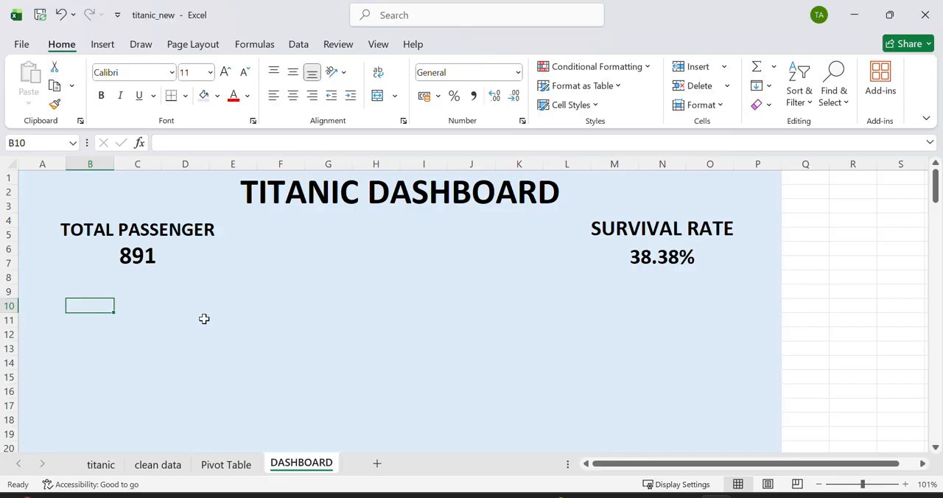
click(231, 464)
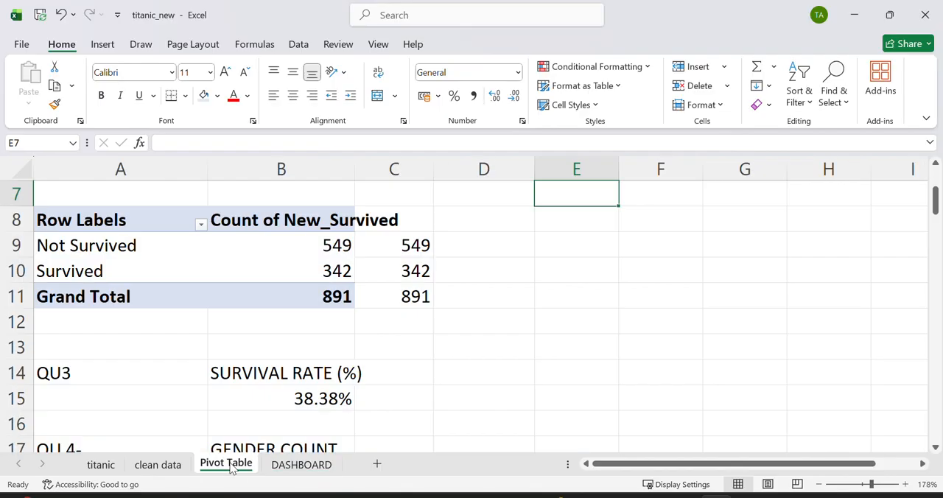
scroll(335, 353, up, 1)
scroll(336, 353, up, 2)
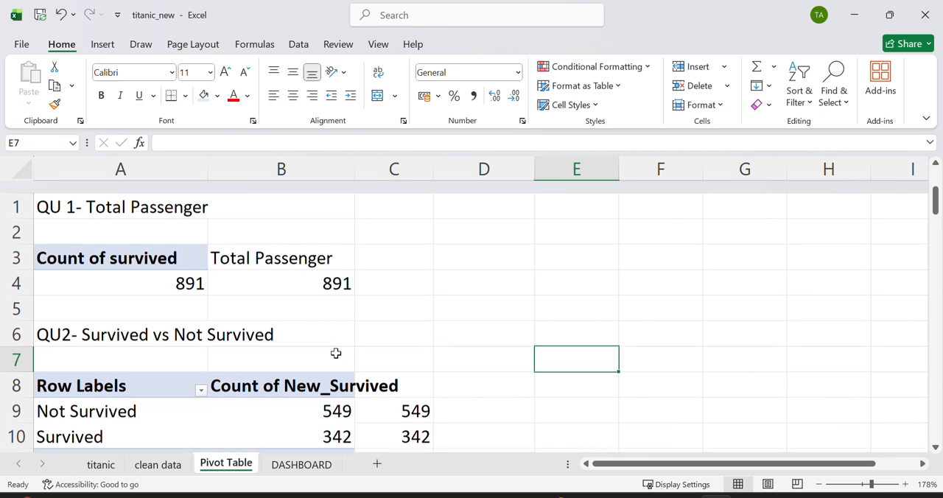
scroll(335, 353, down, 2)
scroll(335, 352, down, 1)
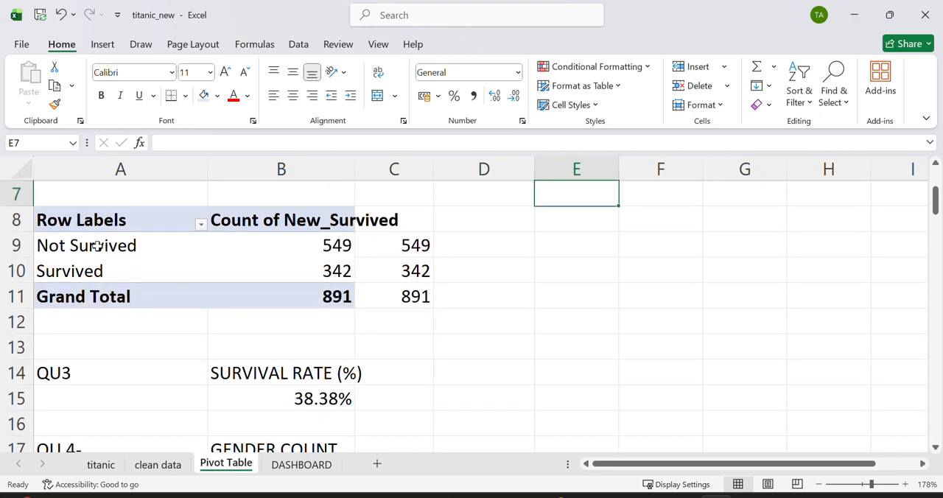
mouse_move(97, 247)
drag(76, 215, 257, 273)
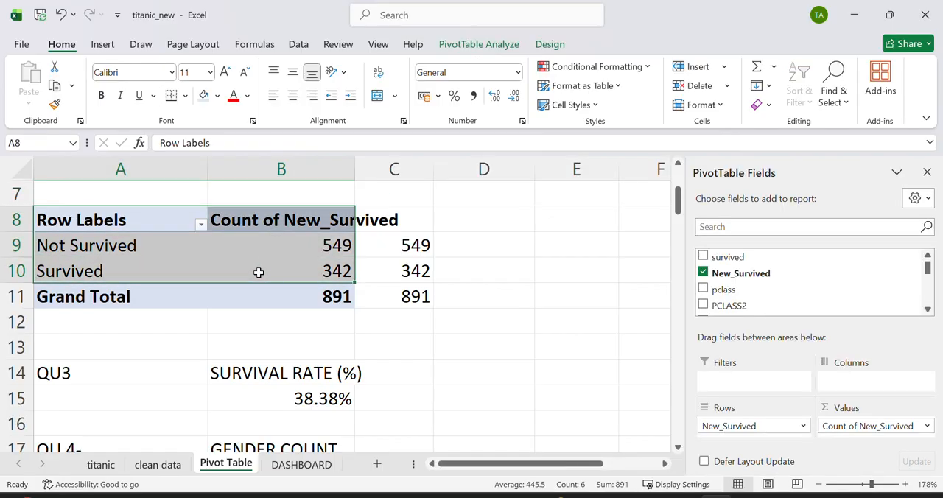
click(227, 299)
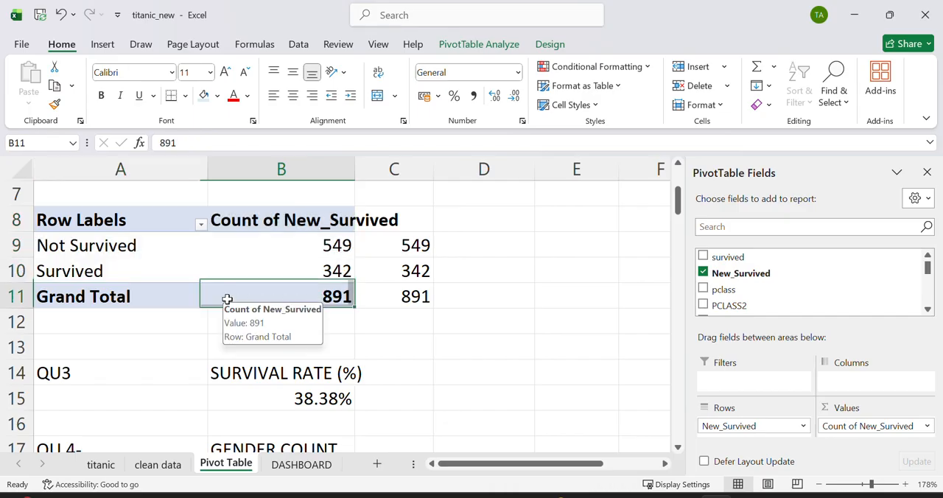
click(120, 219)
drag(189, 225, 272, 268)
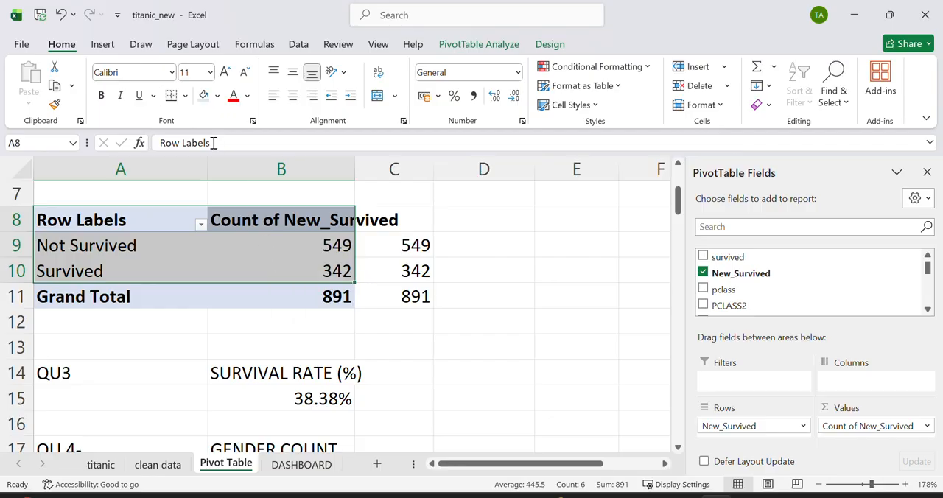
Step: Insert a clustered column PivotChart from the selected Survived vs Not Survived data
click(102, 45)
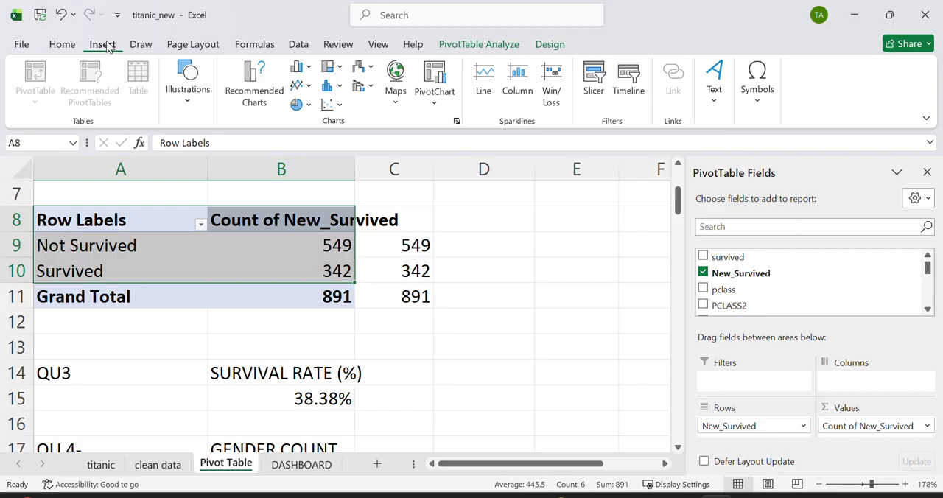
click(437, 78)
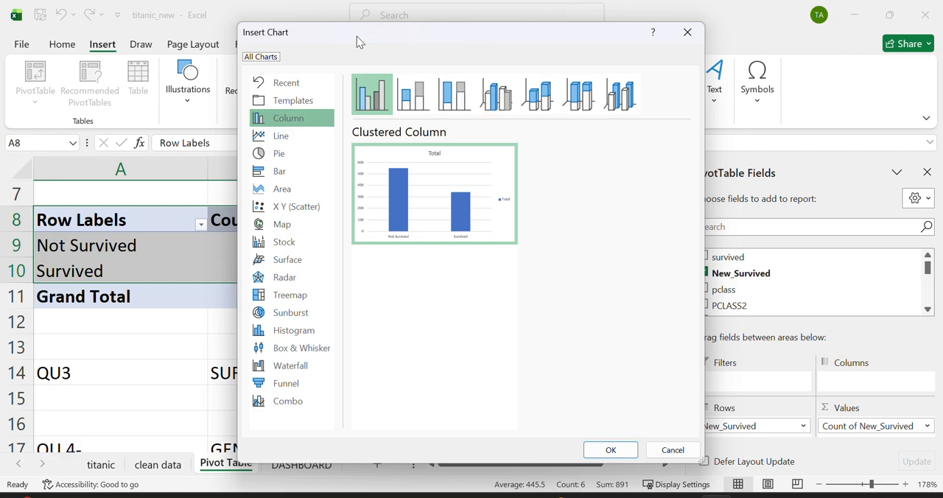
drag(356, 36, 574, 85)
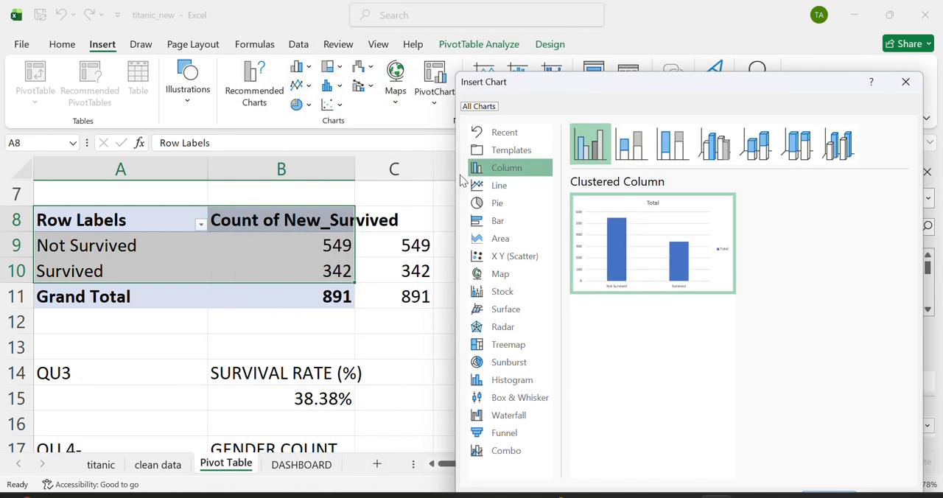
click(496, 206)
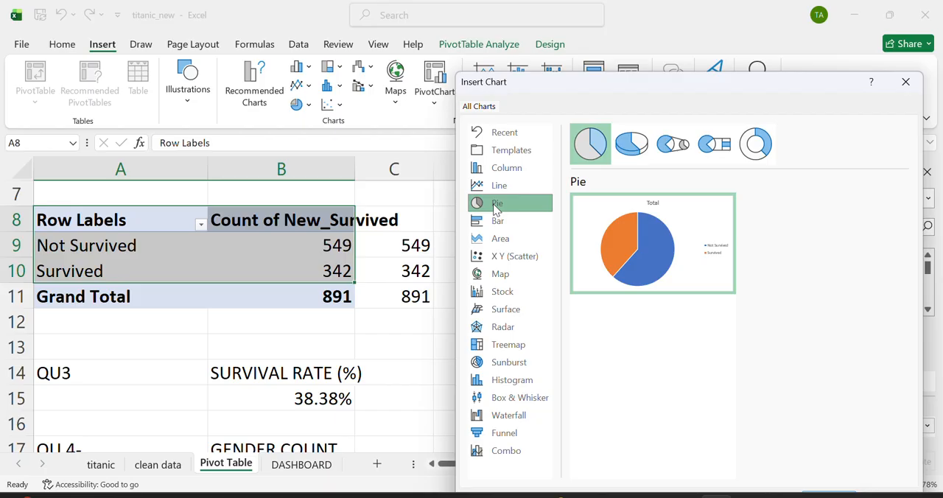
drag(603, 91, 566, 42)
click(471, 123)
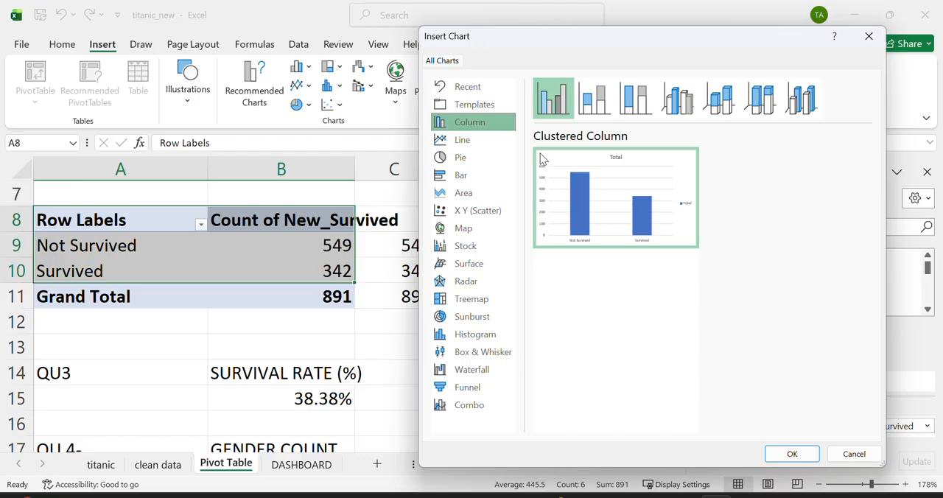
click(791, 451)
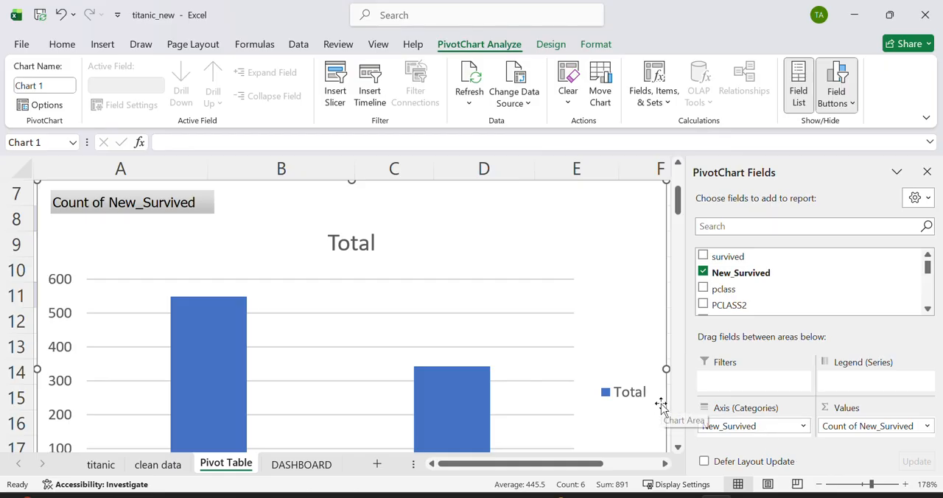
Step: Shrink the new PivotChart and place it beside the Survived vs Not Survived PivotTable, covering about D3 to H12
ctrl+scroll(660, 404, down, 5)
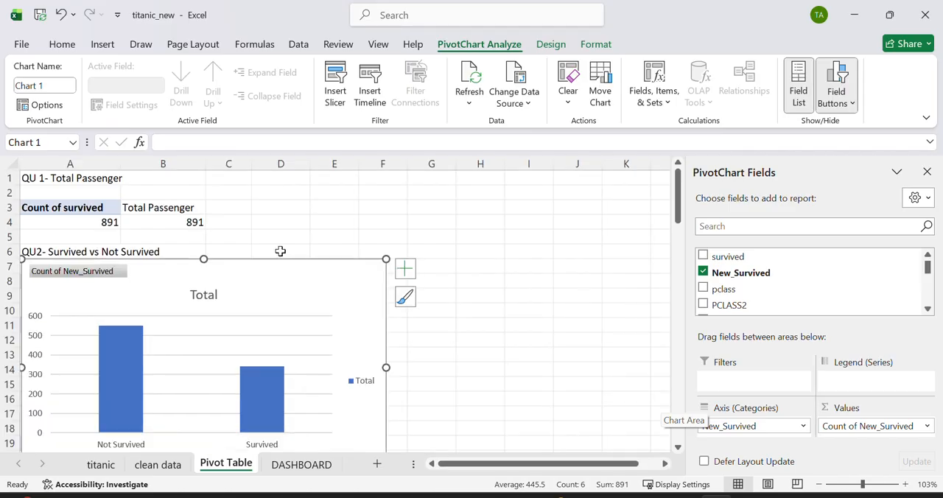
drag(270, 282, 347, 221)
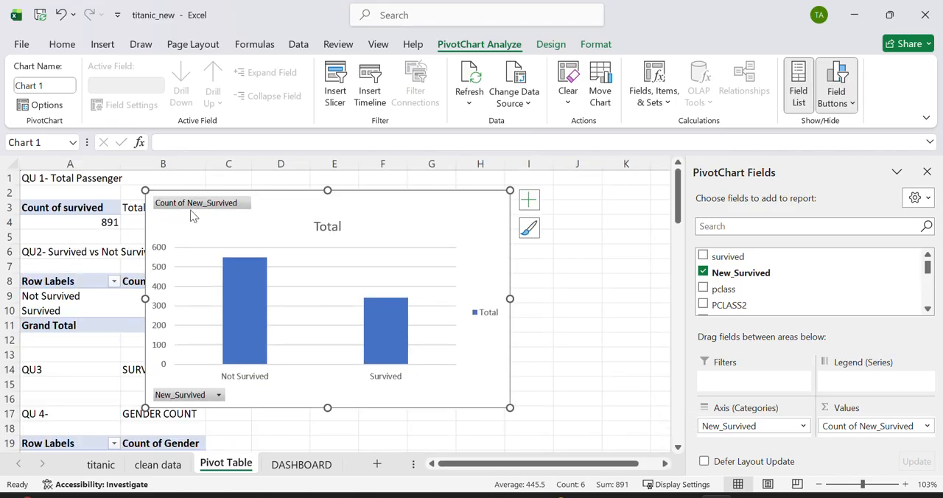
drag(146, 190, 280, 269)
drag(452, 299, 454, 232)
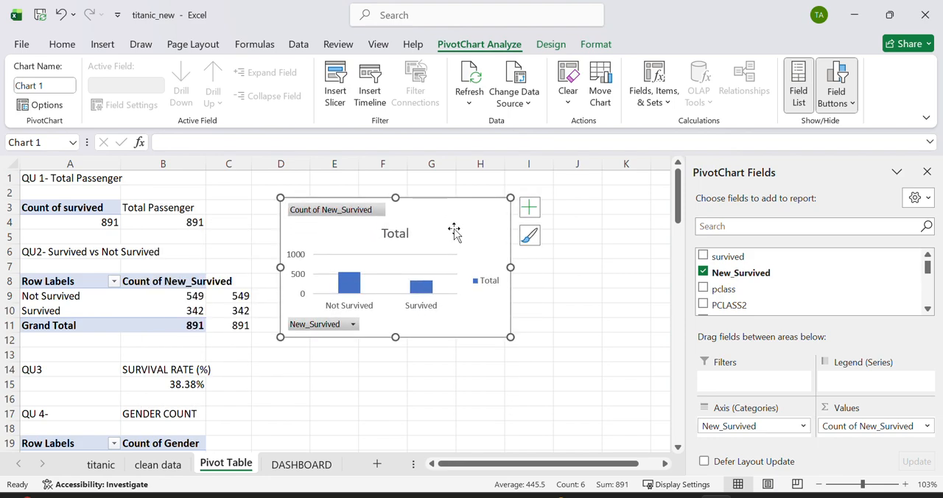
Step: Copy the Survived vs Not Survived PivotChart from the Pivot Table sheet onto the DASHBOARD sheet
click(570, 295)
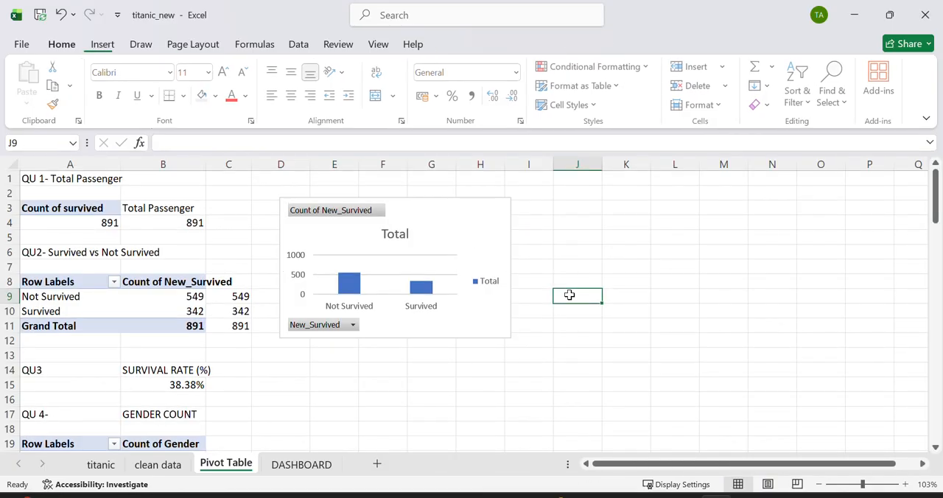
click(491, 212)
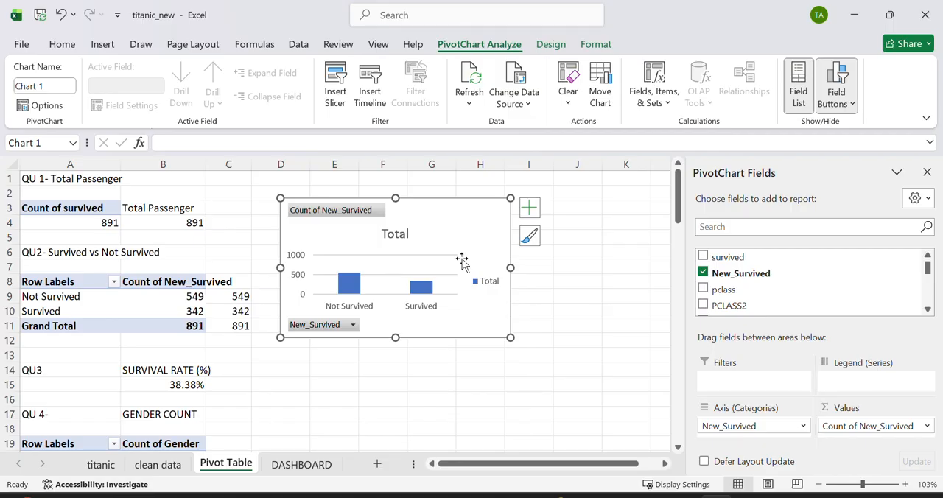
click(302, 464)
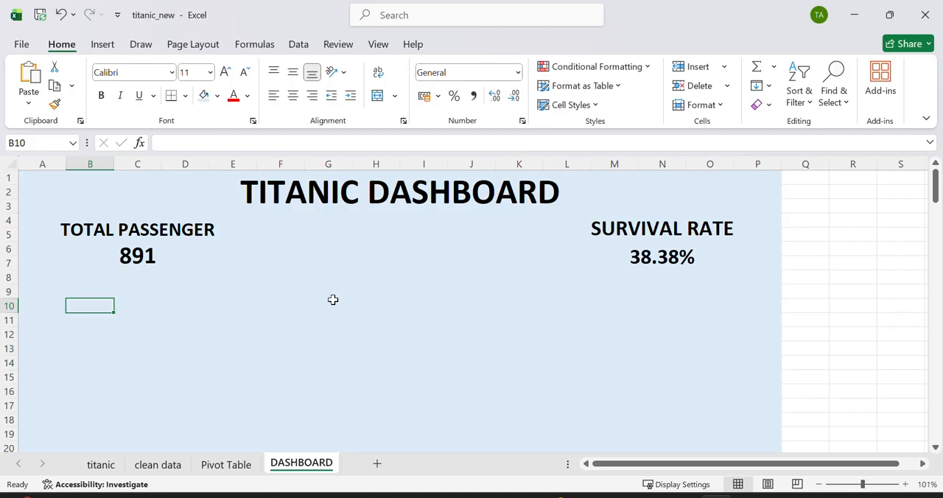
key(ctrl+v)
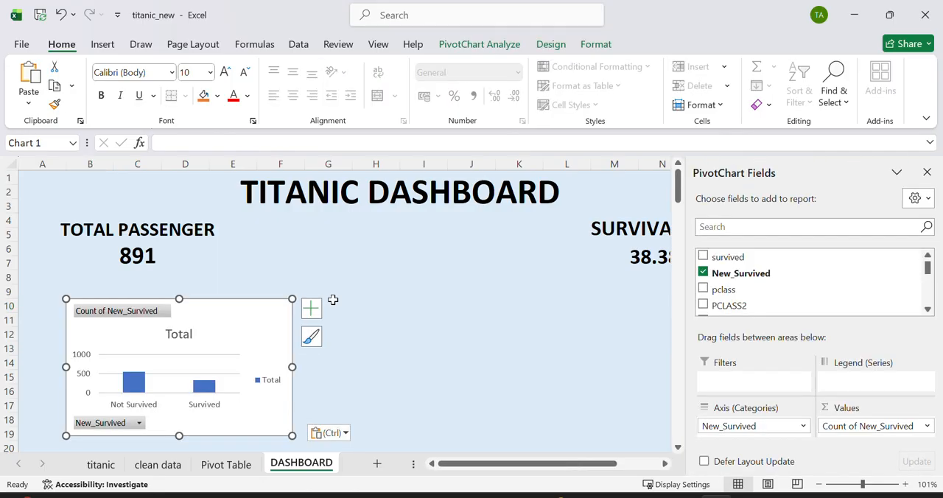
Step: Place the pasted chart between the total passenger and survival rate figures and enlarge it to cover about F6 to K18
drag(255, 311, 224, 292)
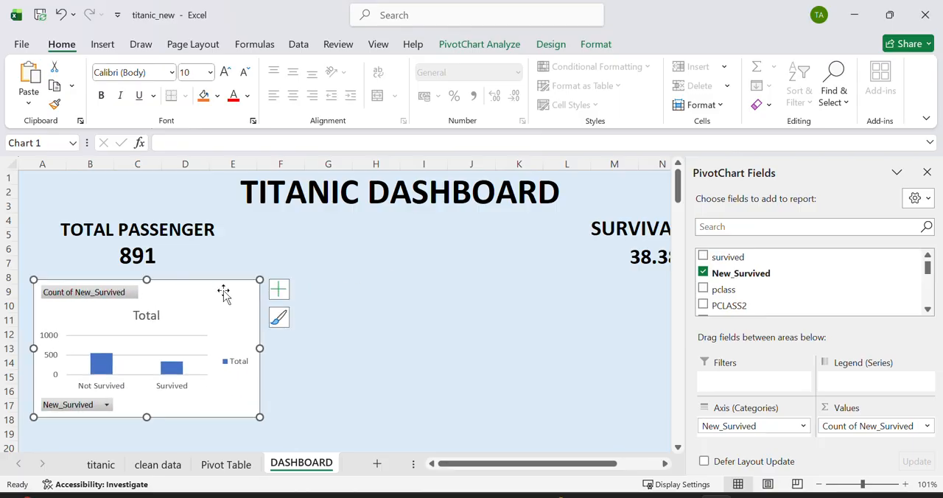
ctrl+scroll(383, 326, down, 3)
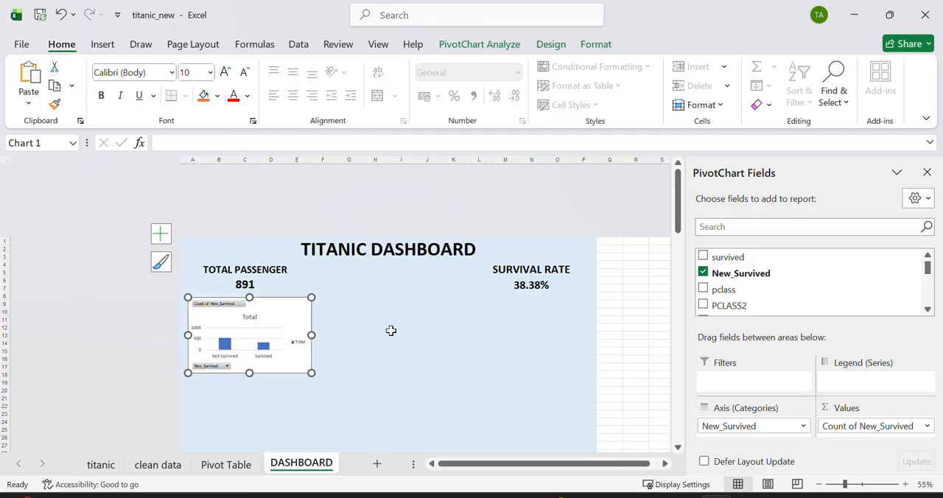
ctrl+scroll(451, 334, down, 1)
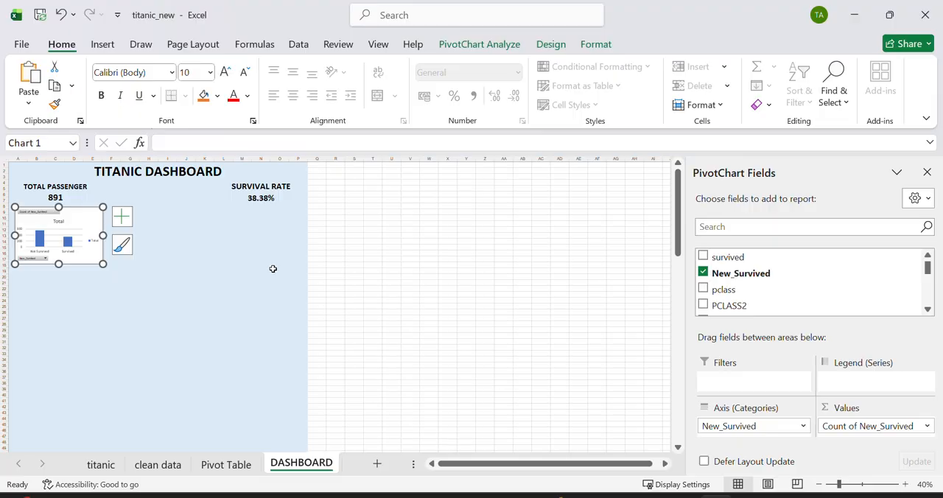
ctrl+scroll(272, 269, up, 4)
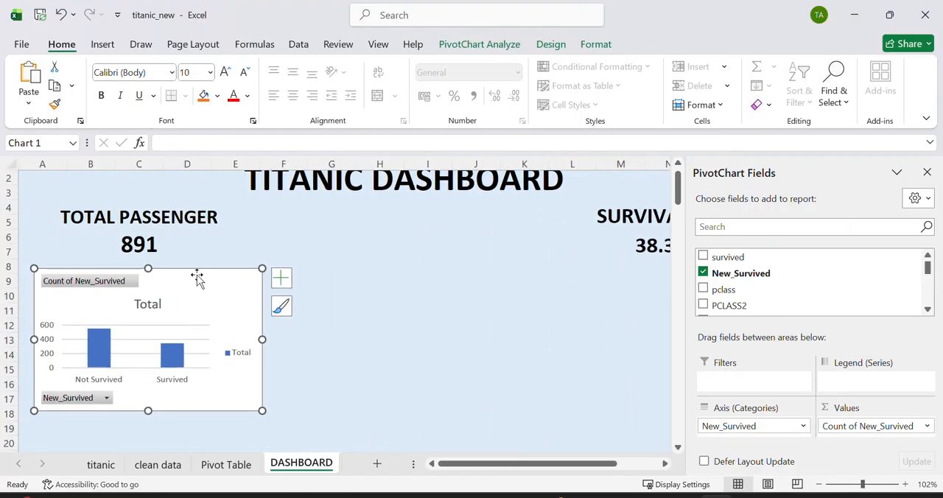
drag(197, 277, 410, 233)
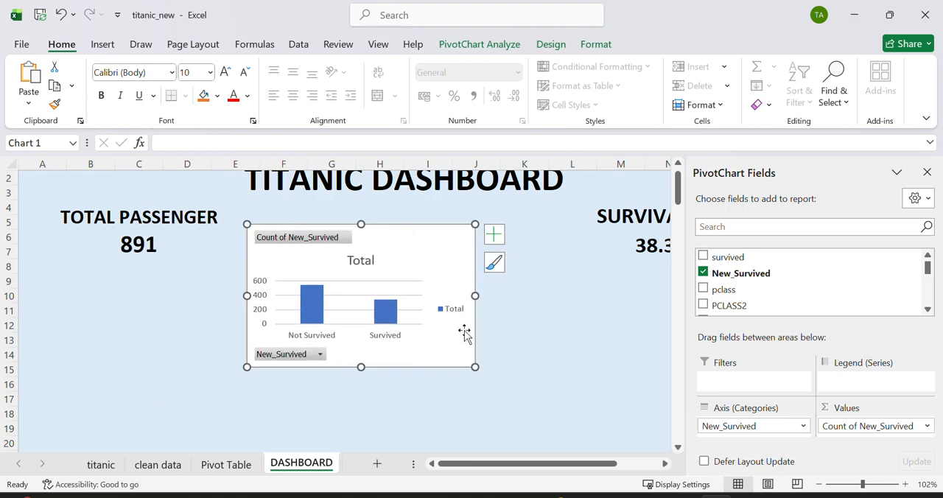
drag(475, 367, 533, 426)
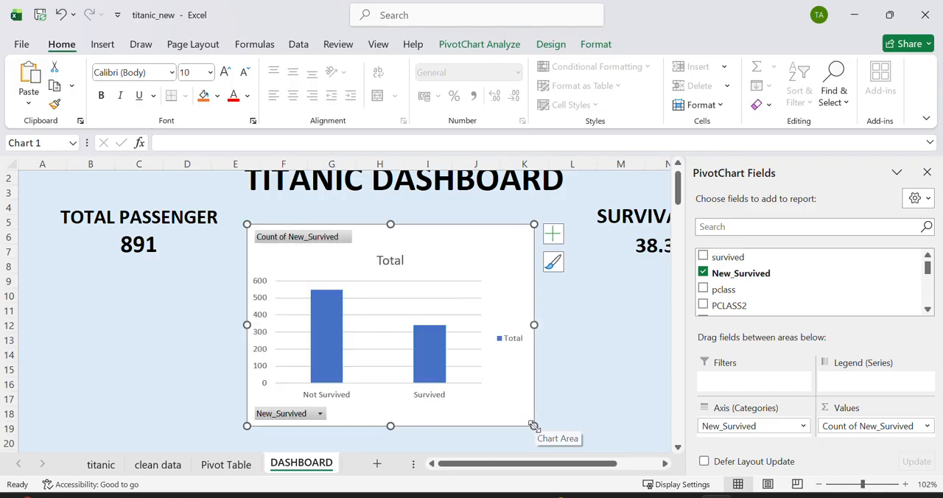
Step: Hide the value field button and all remaining field buttons on the dashboard chart
click(313, 240)
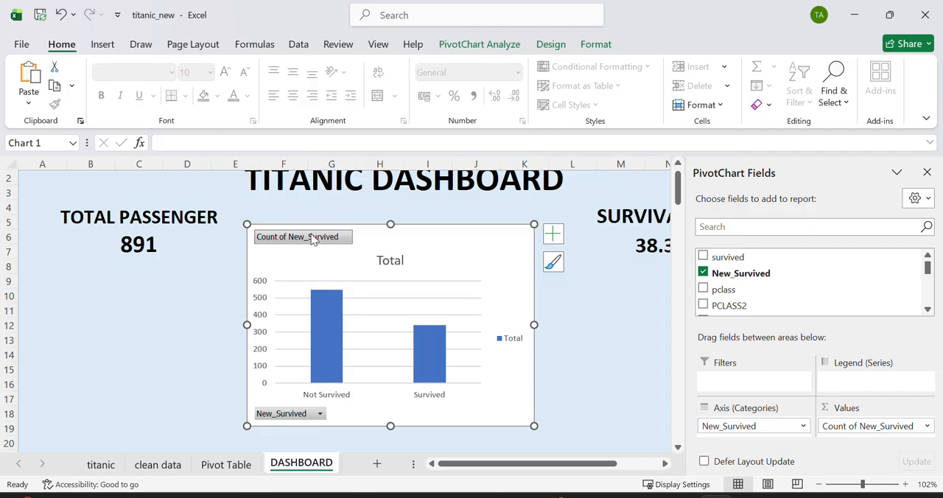
right_click(312, 239)
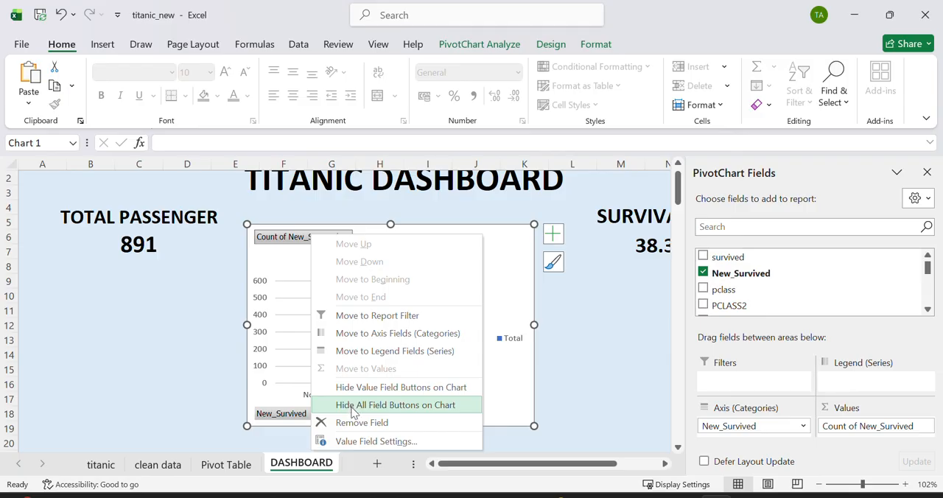
click(391, 388)
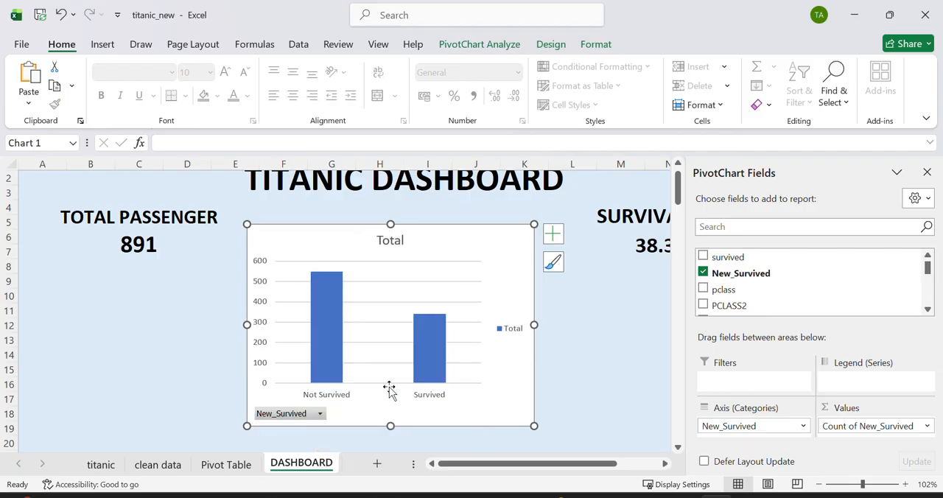
right_click(298, 417)
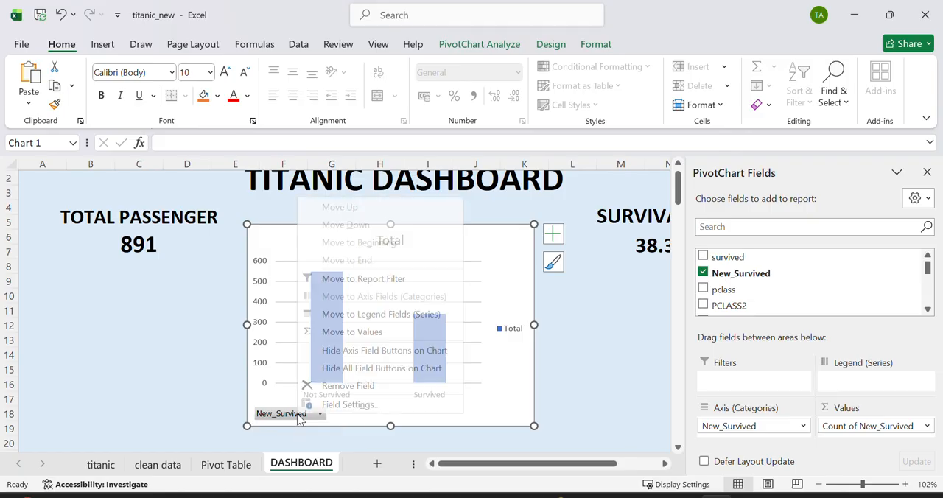
click(359, 368)
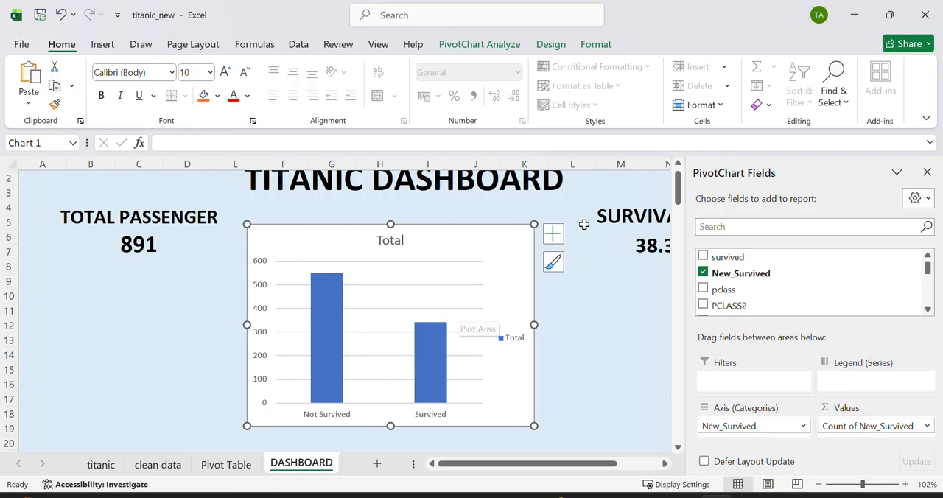
Step: Remove the gridlines, legend and primary vertical axis from the dashboard chart
click(553, 235)
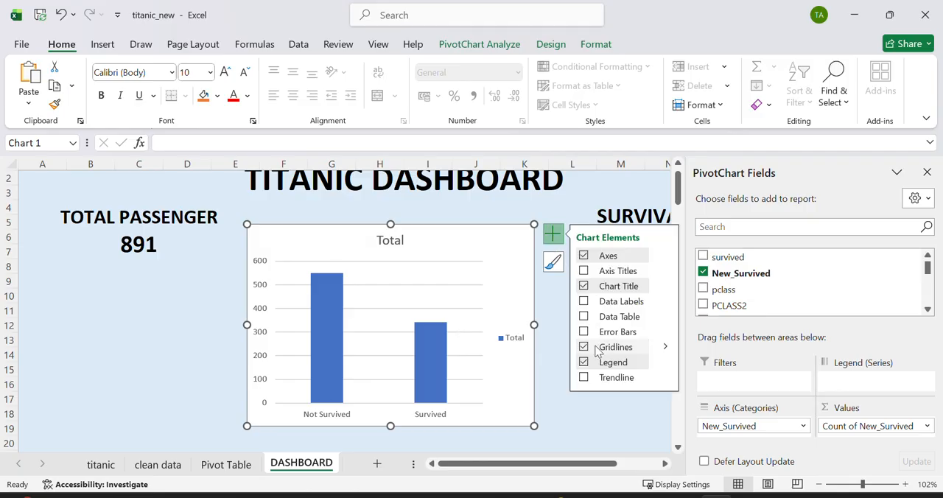
click(584, 348)
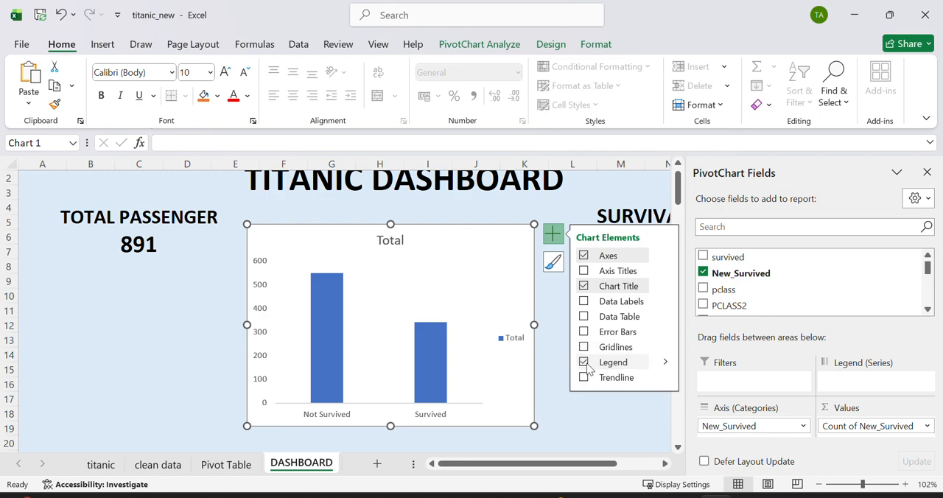
click(583, 363)
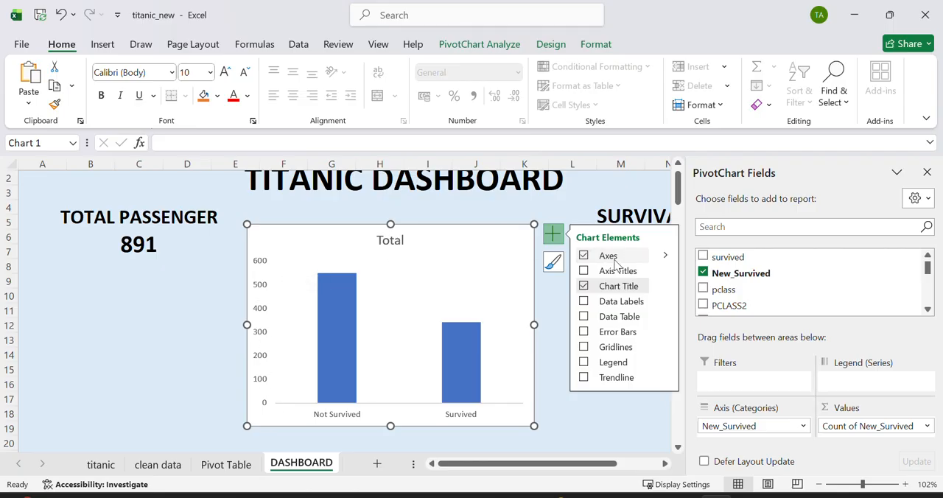
click(665, 257)
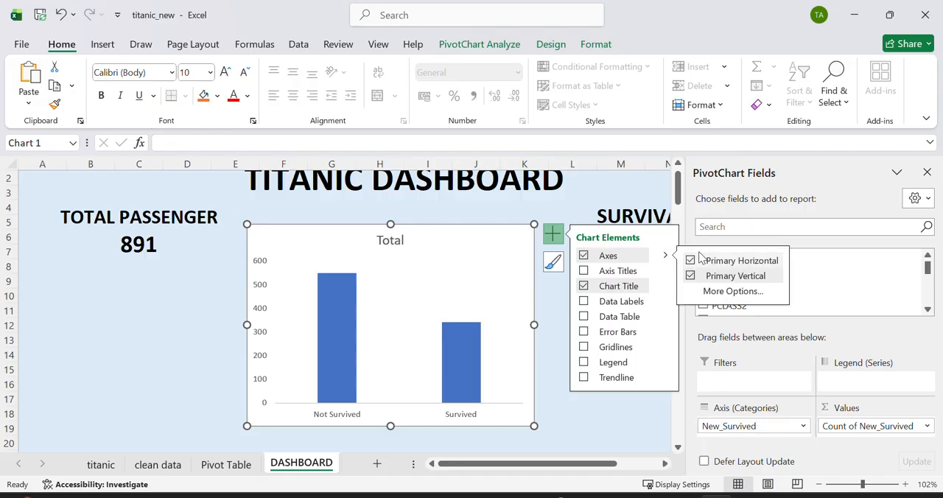
click(690, 276)
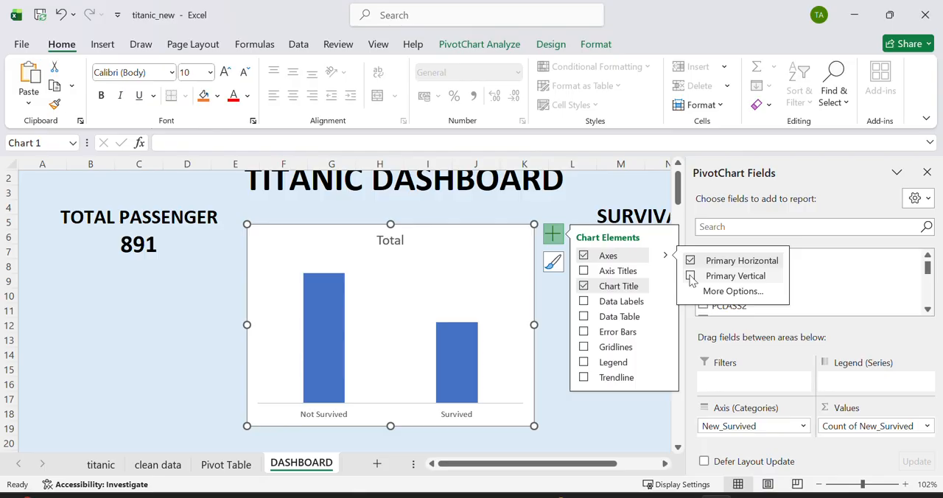
click(690, 276)
click(690, 276)
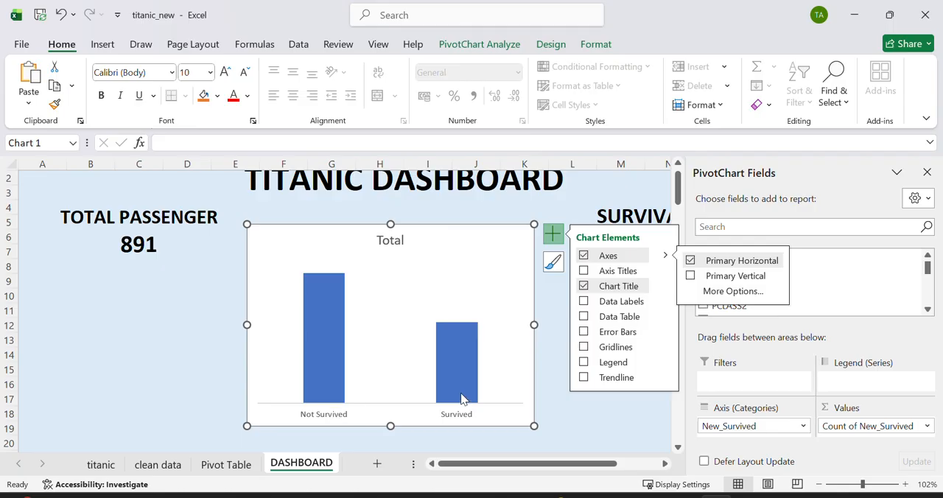
Step: Keep the chart title displayed and change its text to "Survived Vs Not Survived"
mouse_move(464, 401)
click(583, 286)
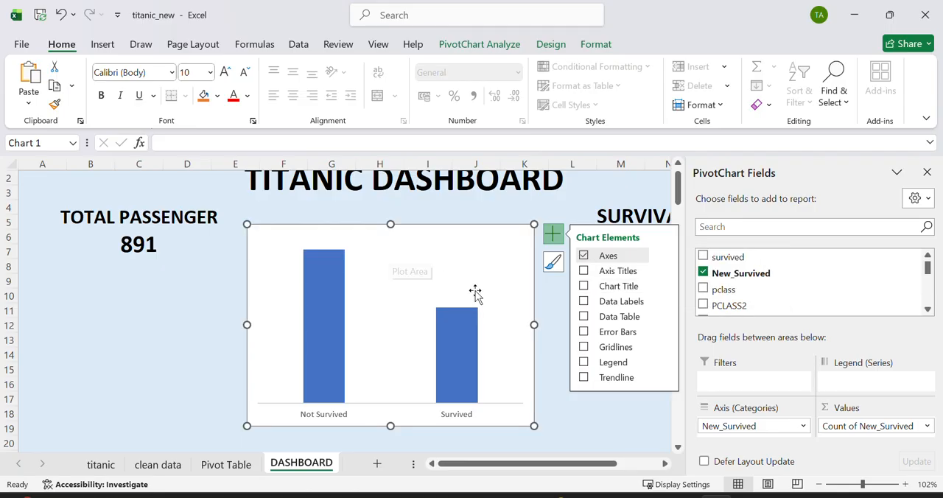
click(583, 287)
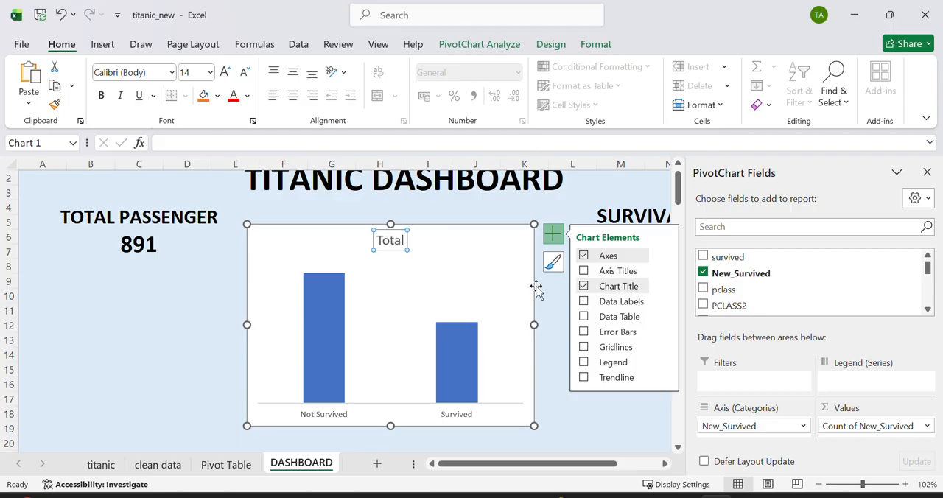
click(395, 245)
double_click(395, 248)
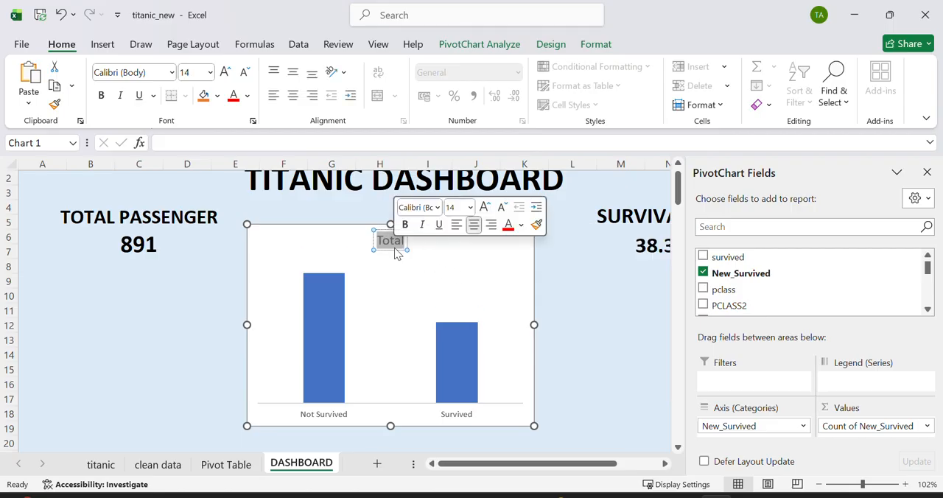
text(Survived)
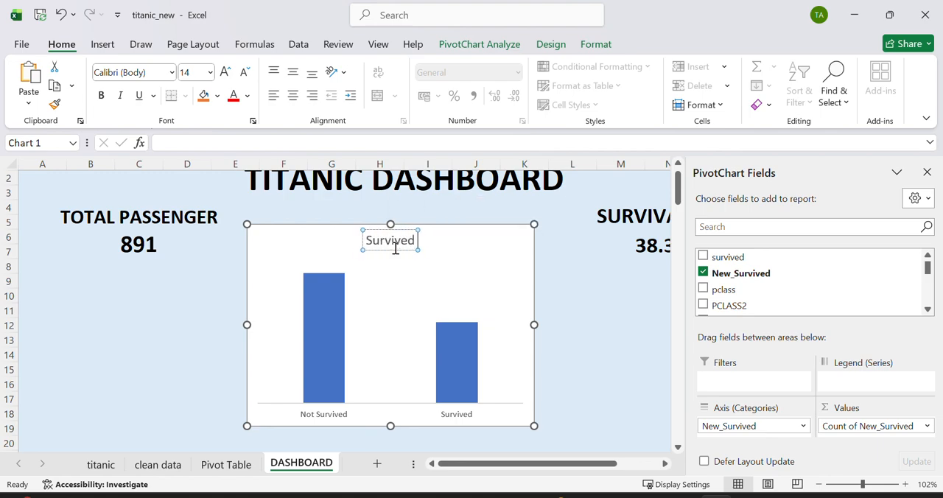
text( Vs Not S)
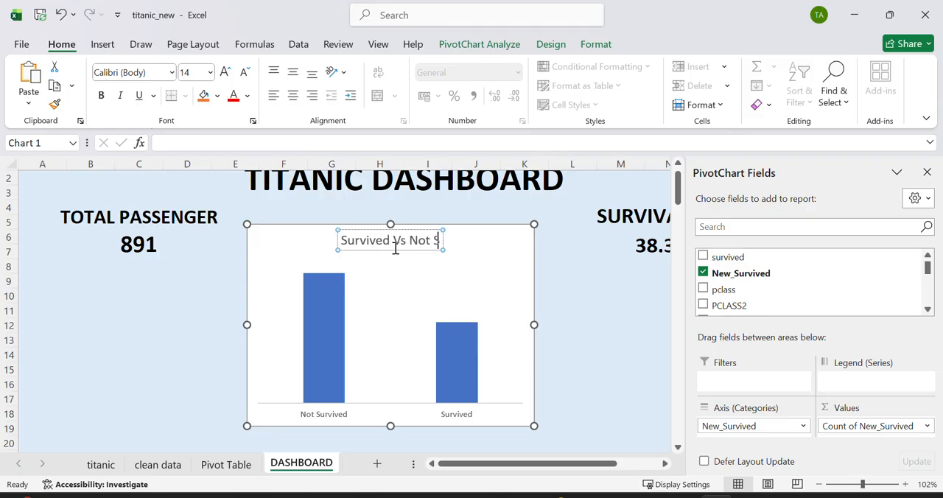
text(urvived)
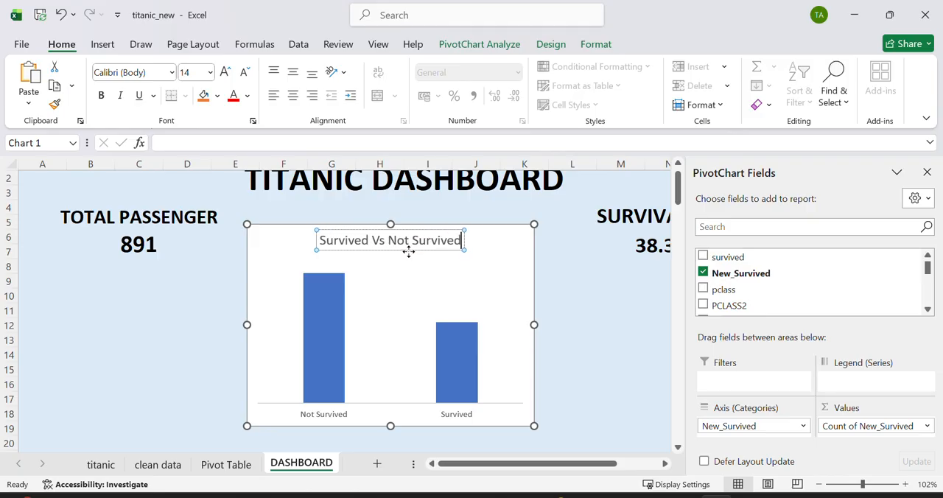
click(511, 252)
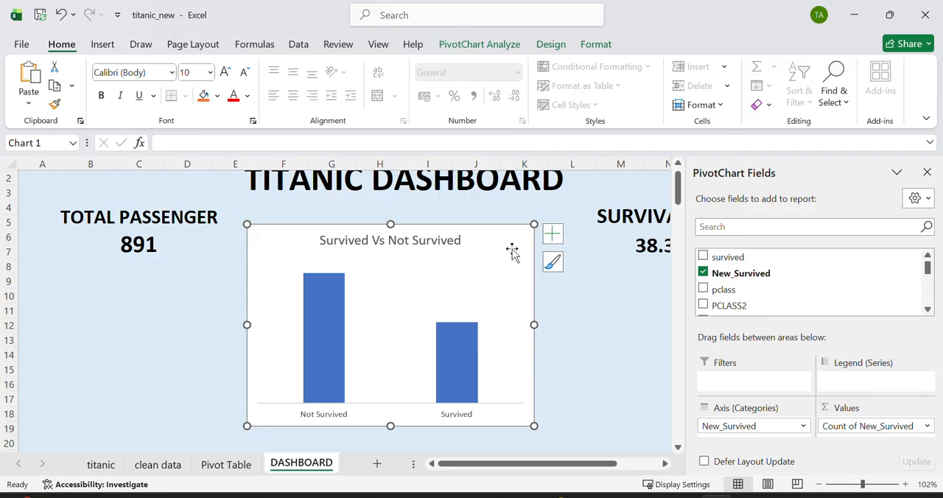
Step: Inspect the chart's title, plot area and the values of its Not Survived and Survived columns
click(423, 240)
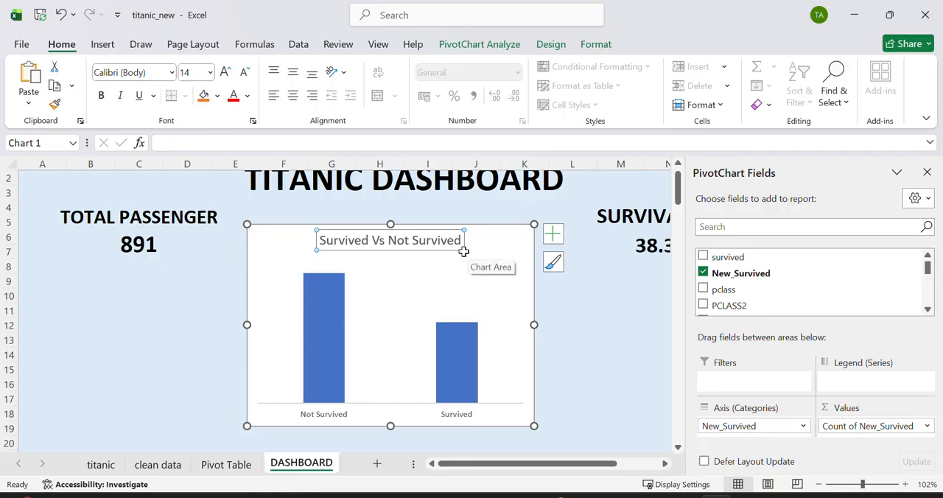
click(486, 274)
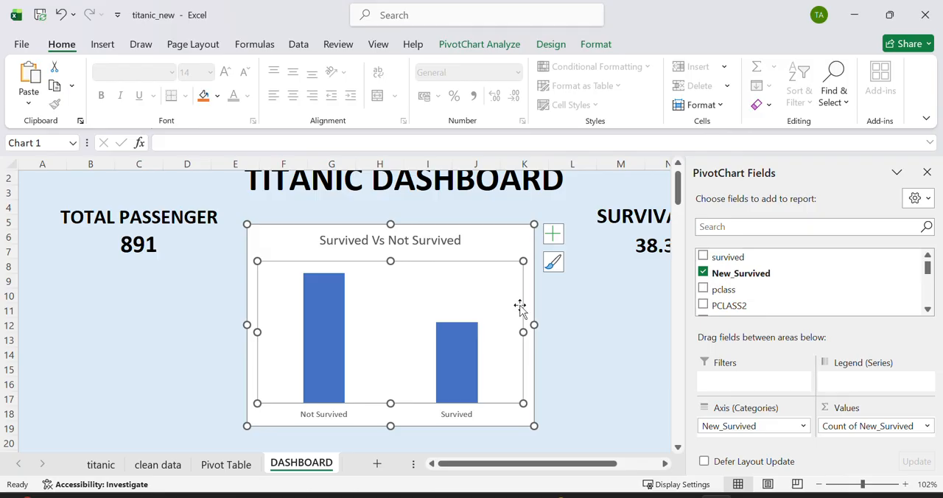
mouse_move(331, 294)
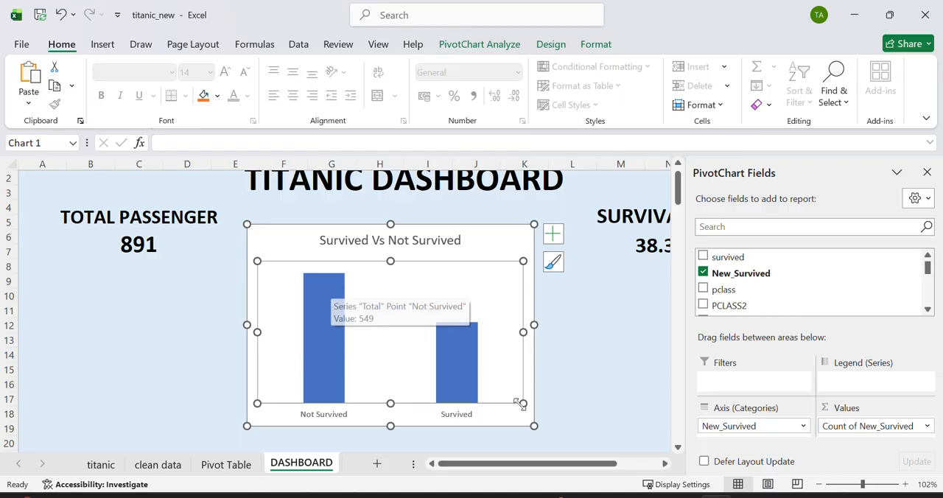
click(545, 373)
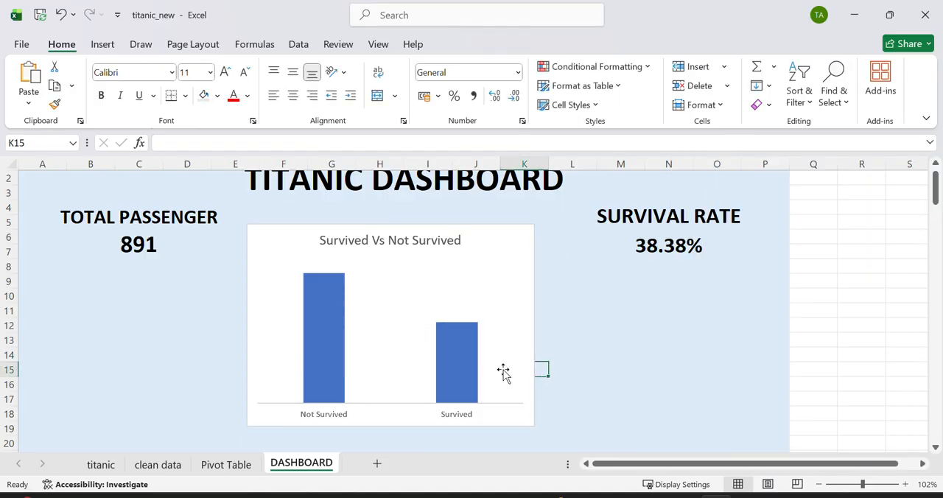
mouse_move(323, 335)
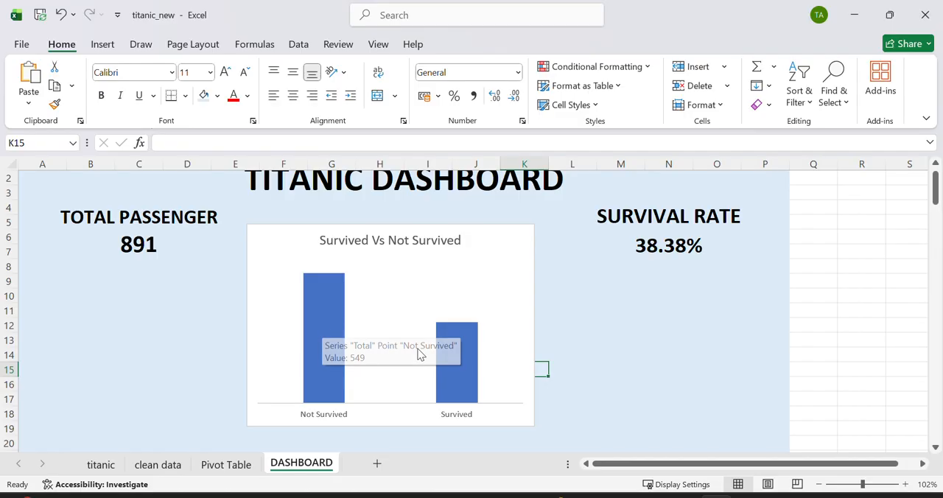
mouse_move(443, 355)
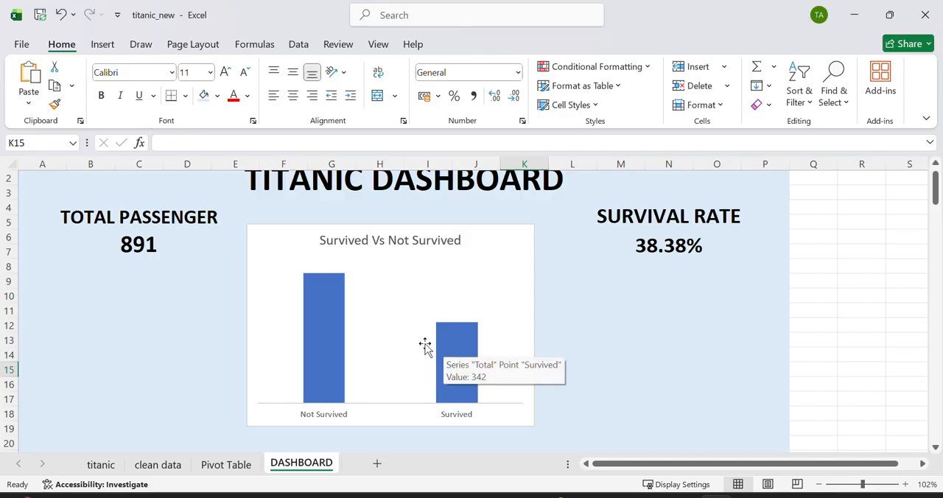
click(485, 262)
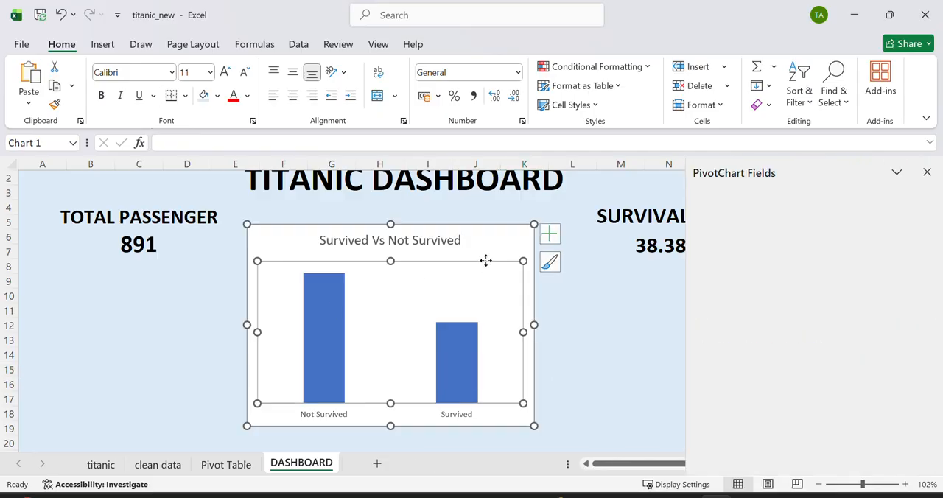
Step: Add data labels at the outside end of the columns in the Survived Vs Not Survived chart
click(553, 234)
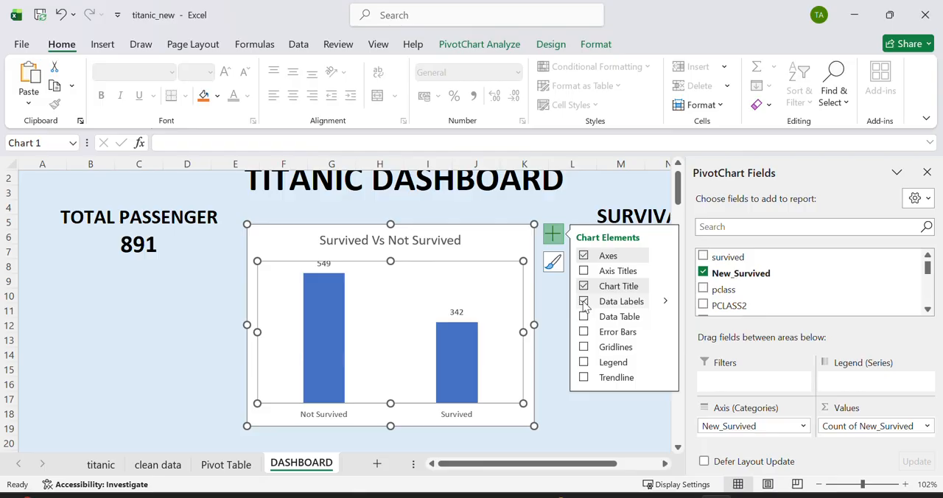
click(665, 303)
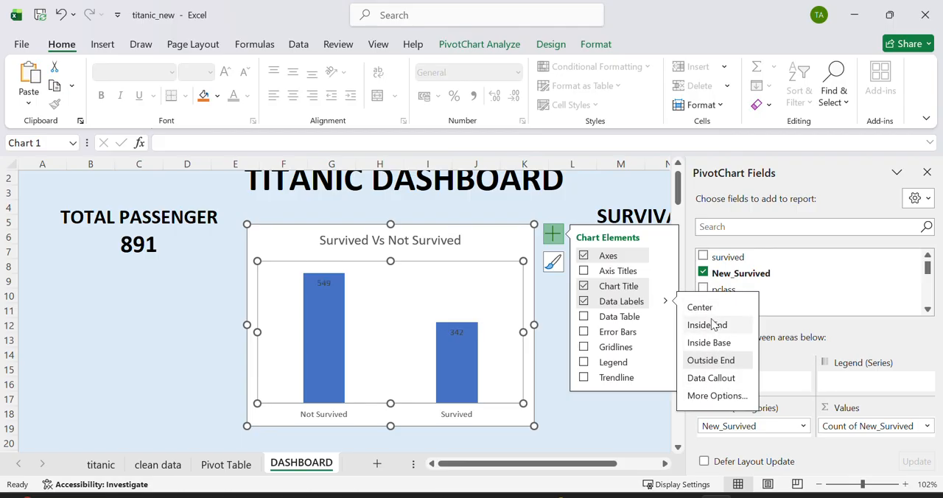
click(553, 236)
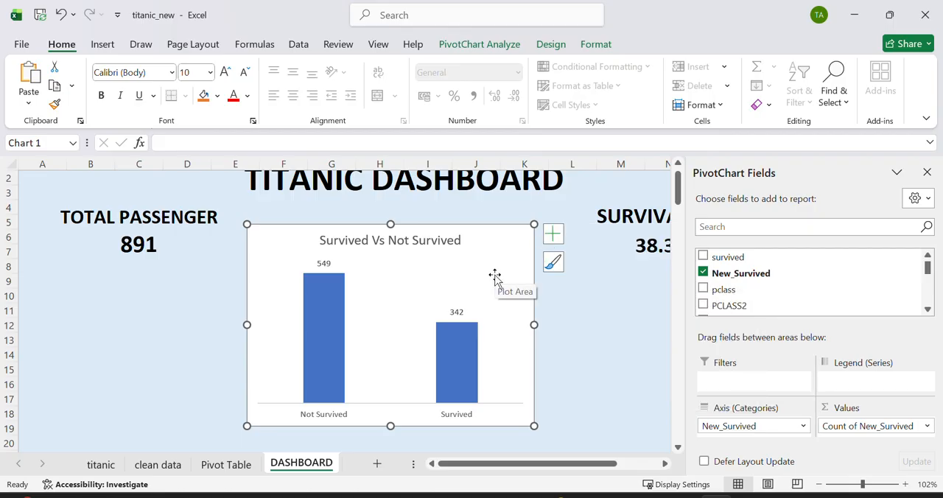
Step: Open the data point formatting options for the Not Survived column alone
mouse_move(329, 357)
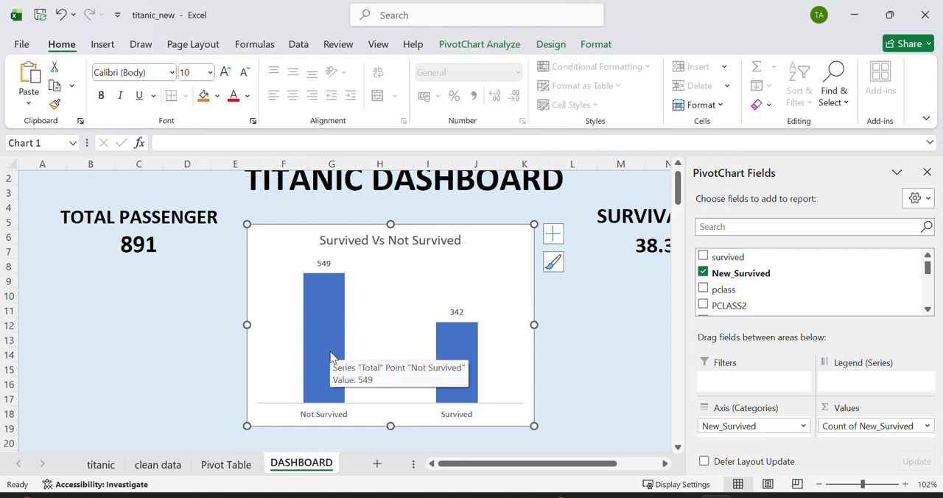
click(330, 357)
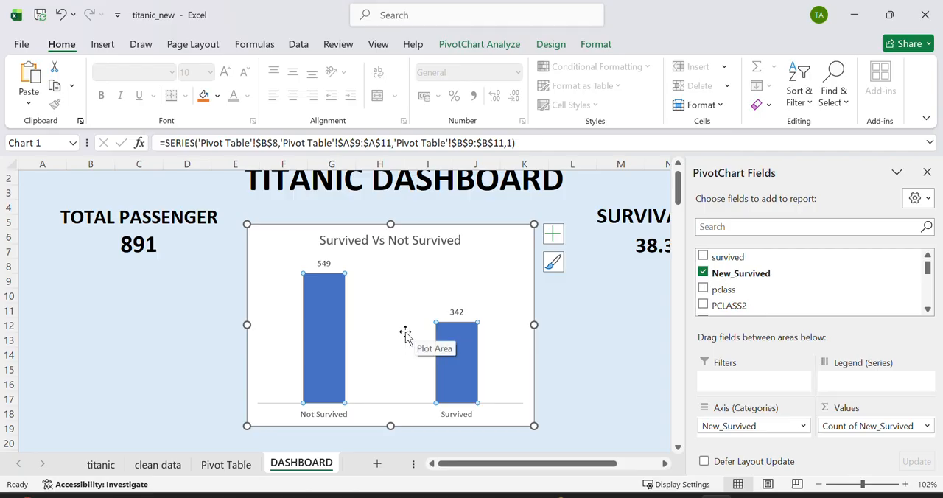
double_click(323, 308)
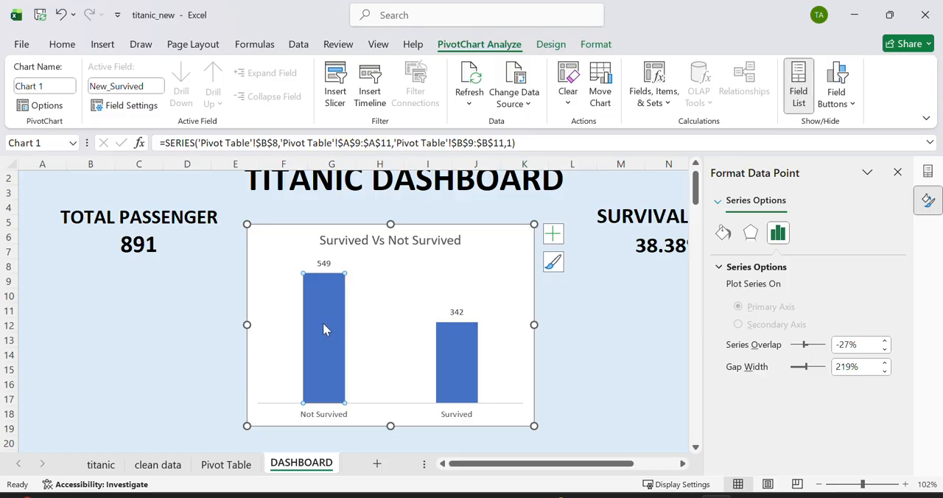
click(552, 234)
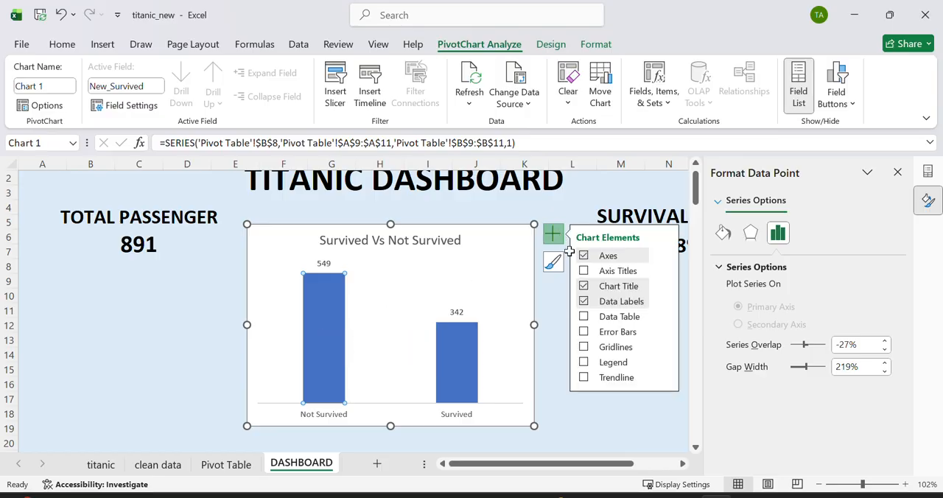
click(666, 256)
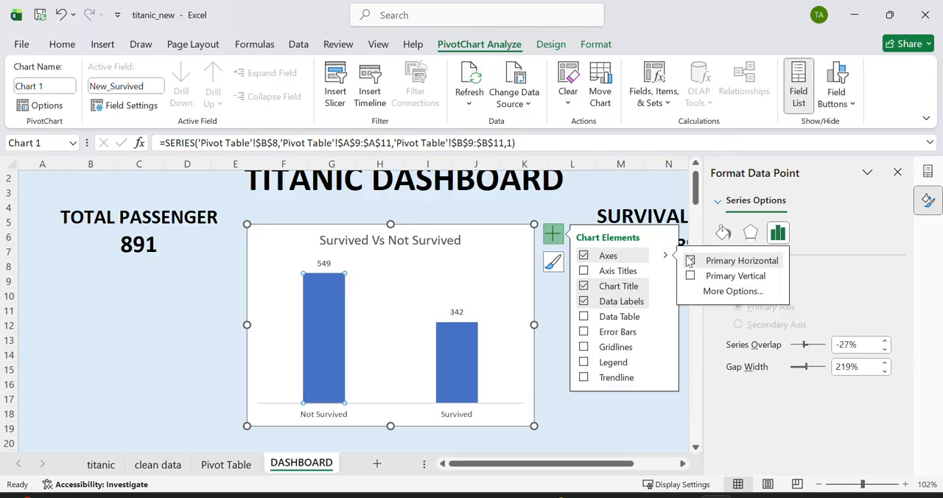
click(718, 292)
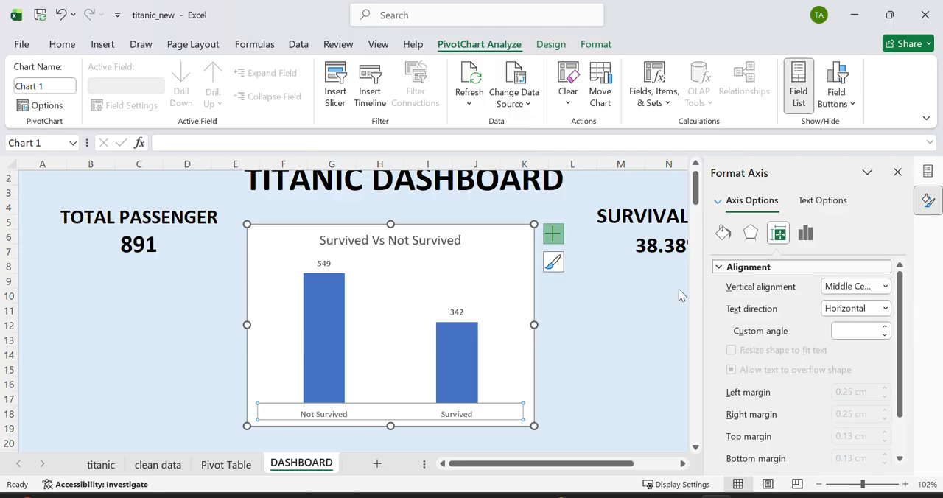
Step: Give only the Not Survived column a solid fill in light orange
click(326, 293)
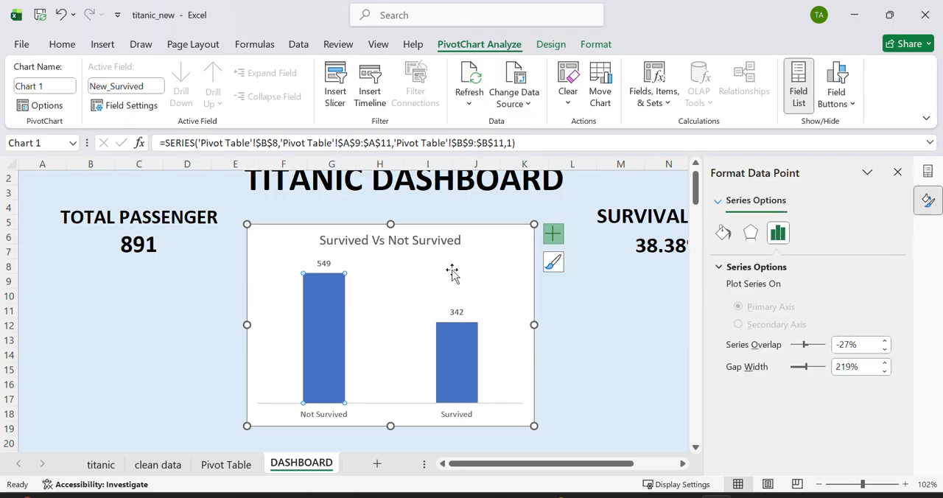
click(722, 235)
click(727, 267)
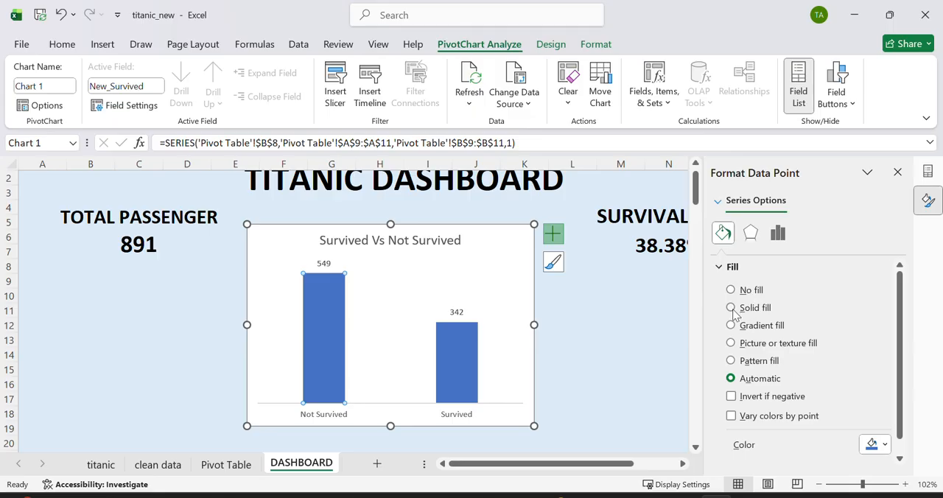
click(731, 307)
scroll(766, 327, down, 1)
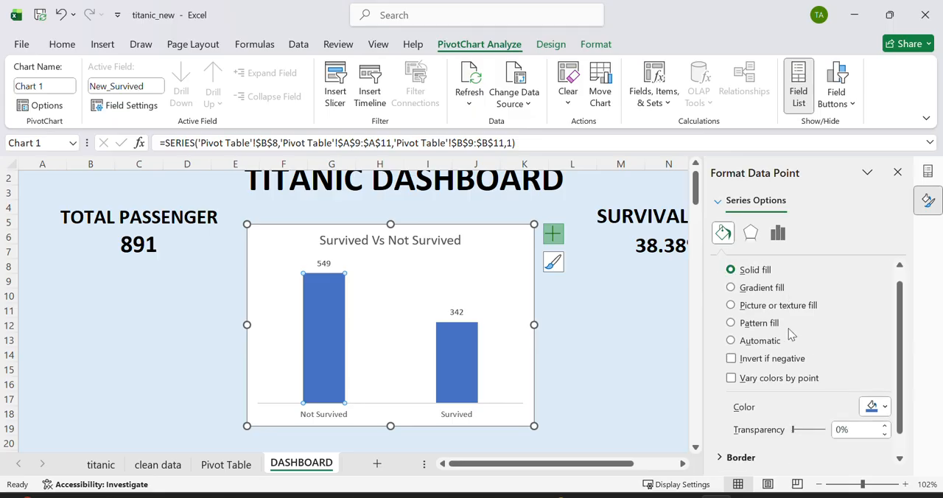
click(884, 406)
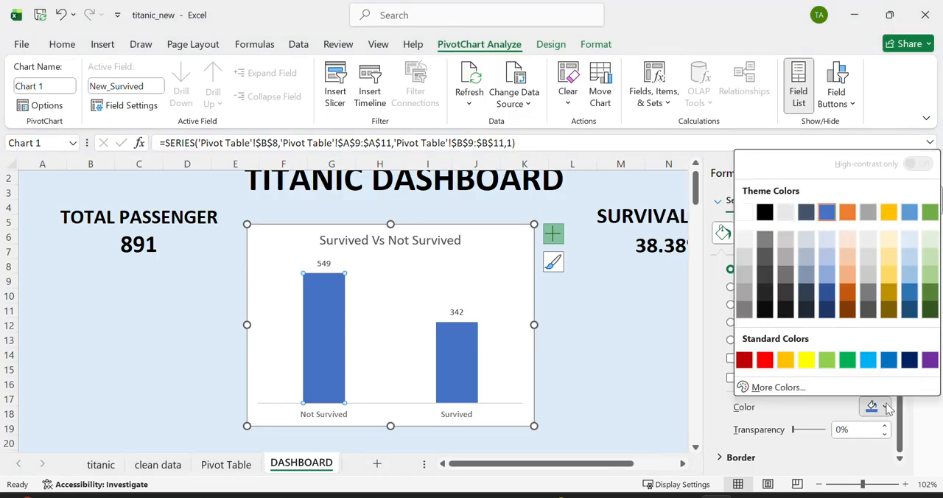
click(847, 277)
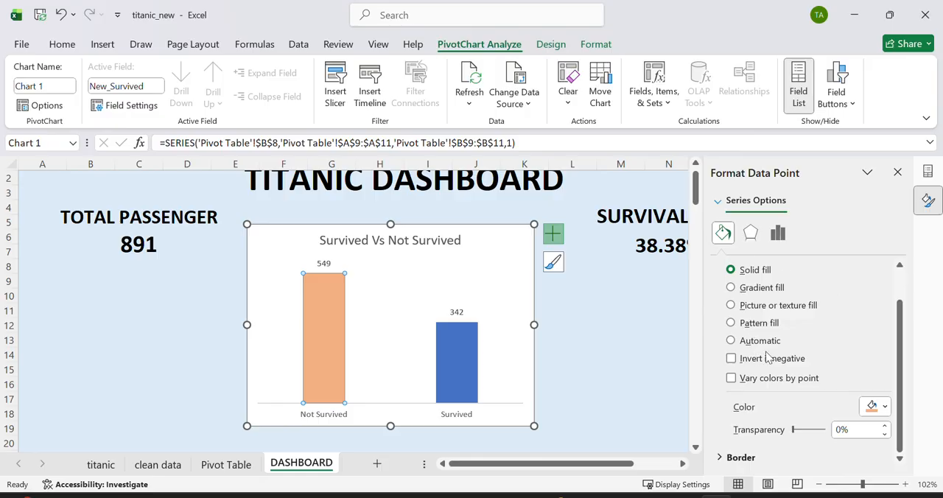
Step: Add a solid line border to the Not Survived column, then collapse its fill and border settings
click(739, 458)
scroll(758, 438, down, 3)
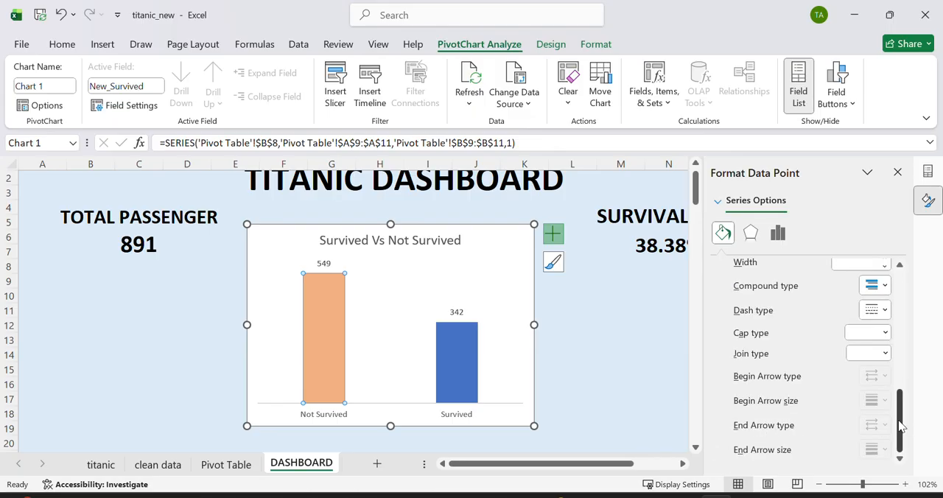
drag(900, 426, 897, 354)
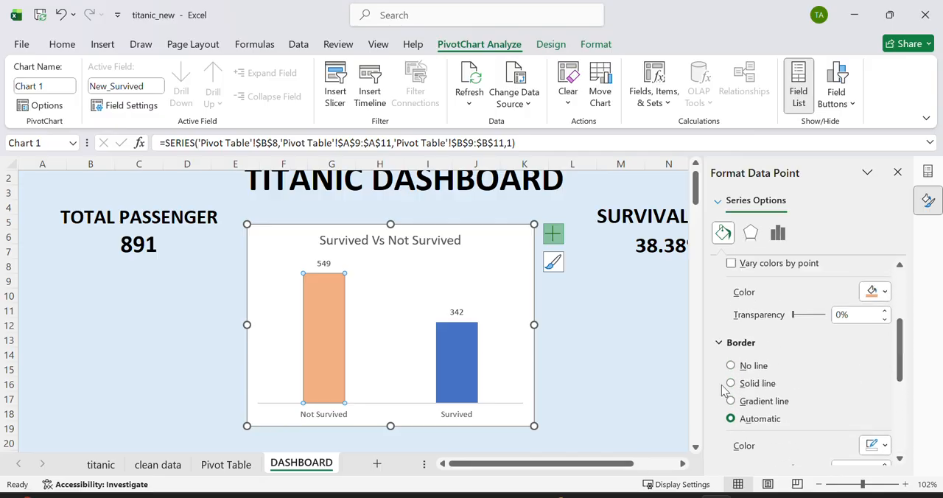
click(730, 383)
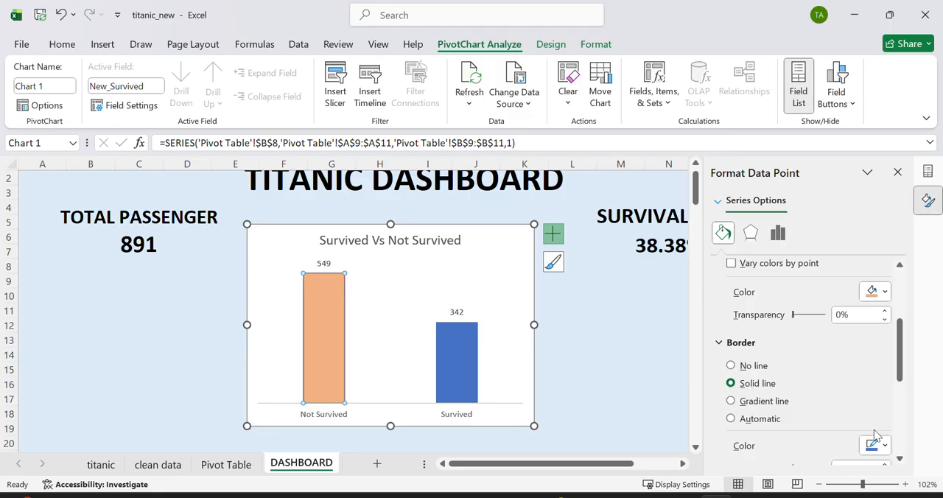
drag(901, 367, 899, 313)
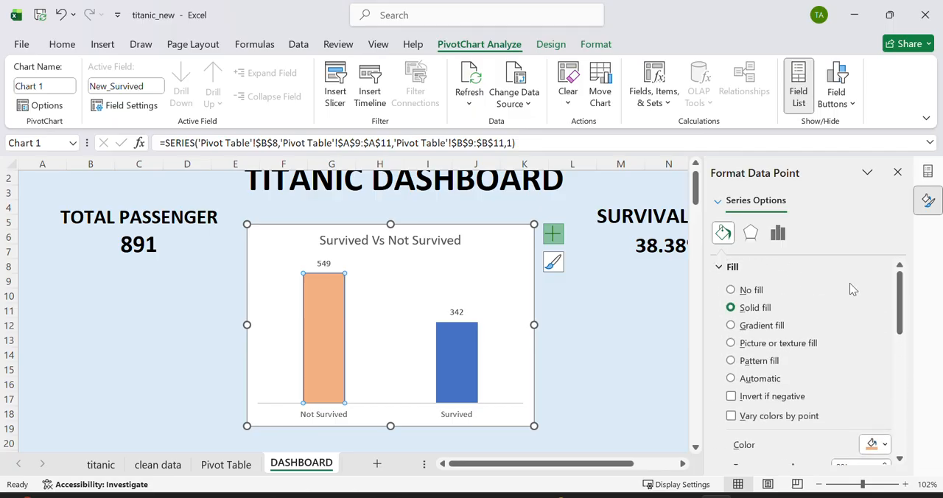
click(729, 266)
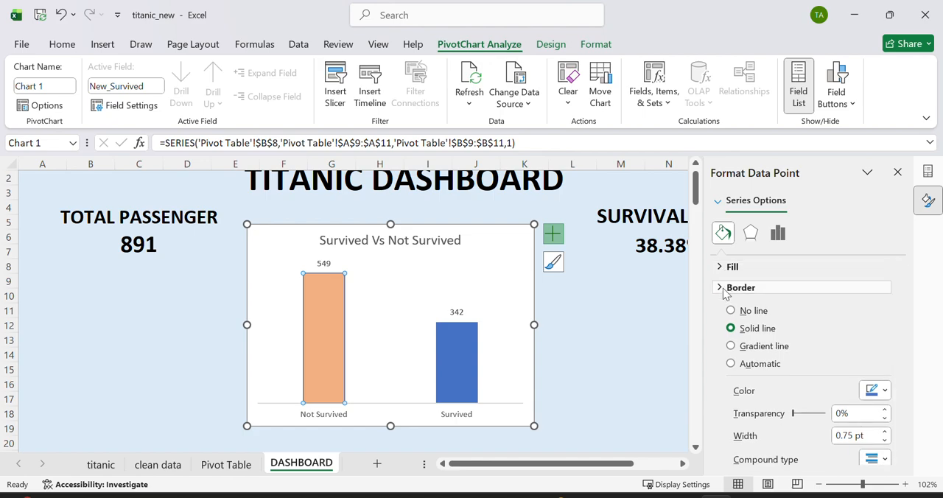
click(726, 293)
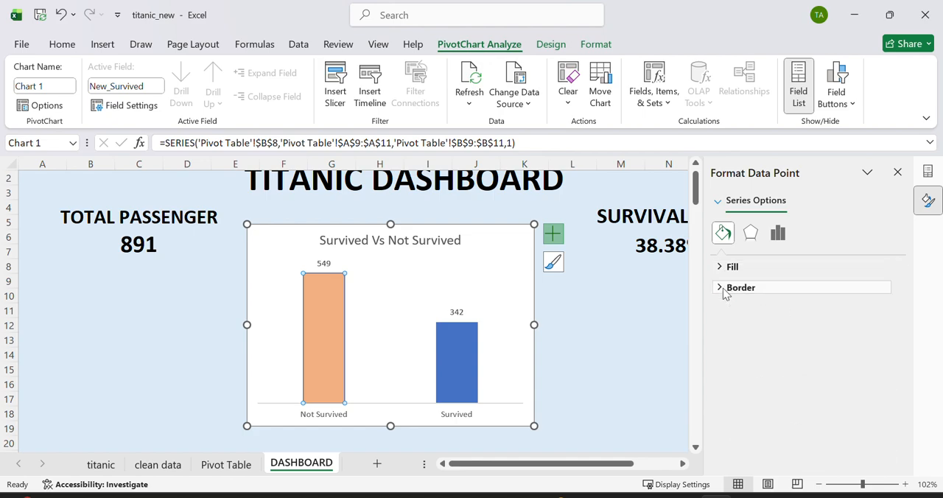
Step: Give the Survived column a solid fill in light green
click(463, 363)
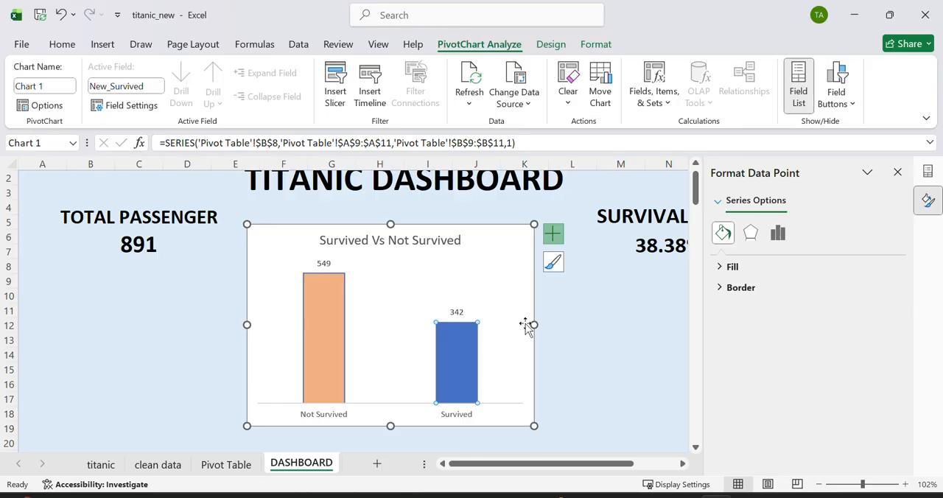
click(721, 269)
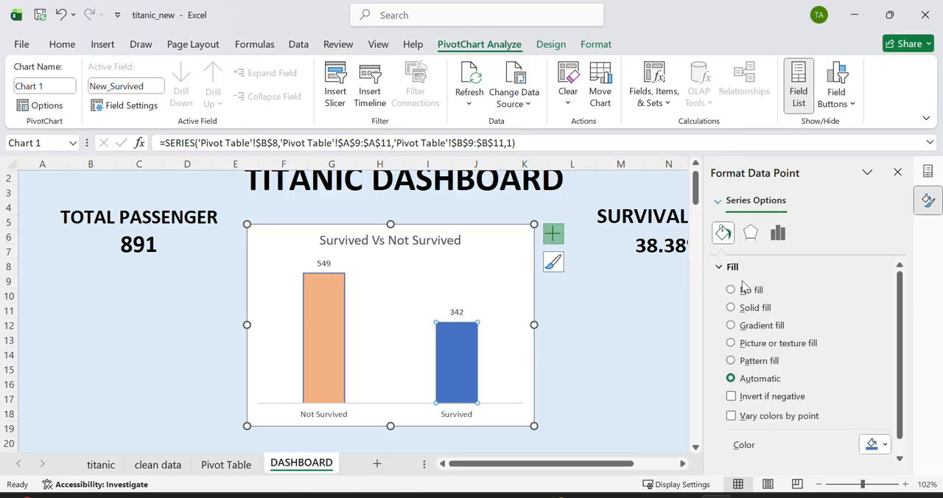
click(731, 308)
drag(901, 307, 893, 398)
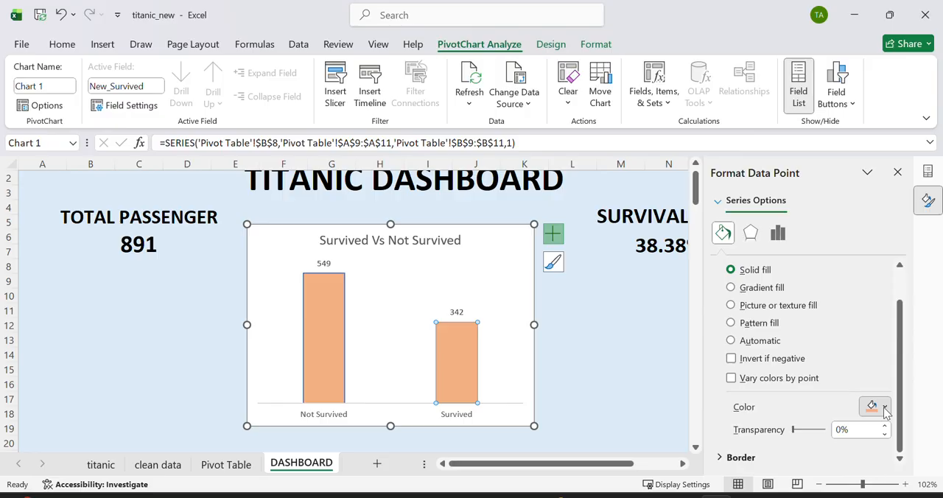
click(884, 407)
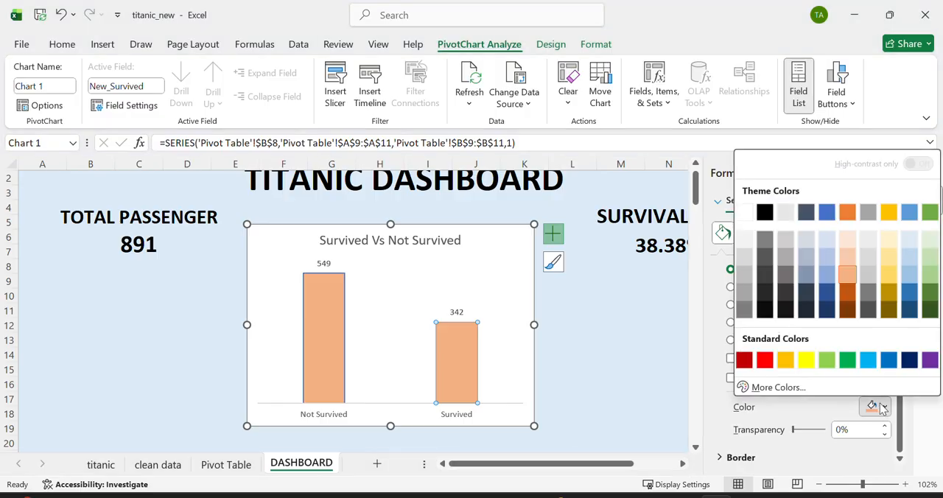
click(928, 280)
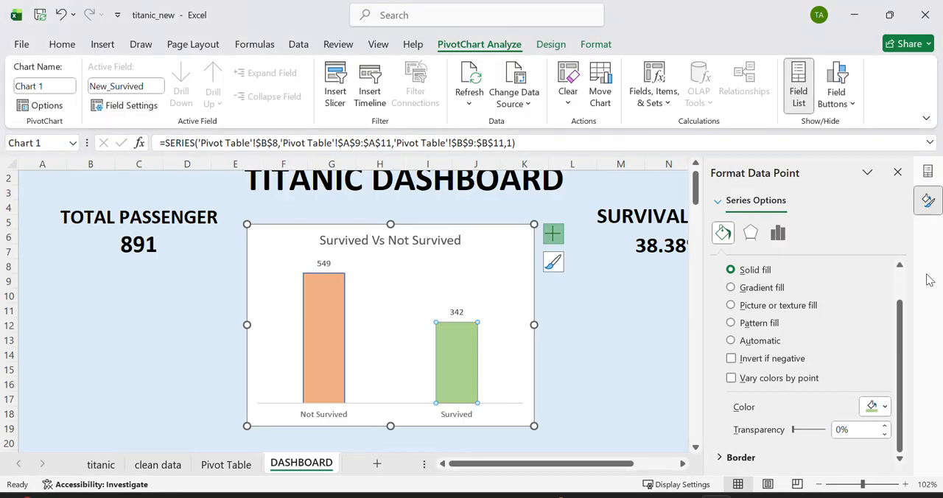
Step: Apply a solid green fill to the Not Survived and Survived data labels
click(324, 263)
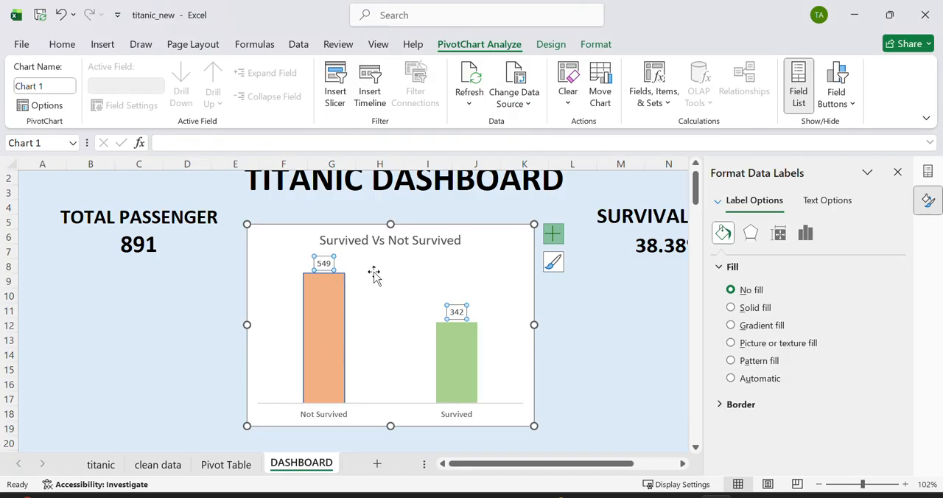
click(331, 262)
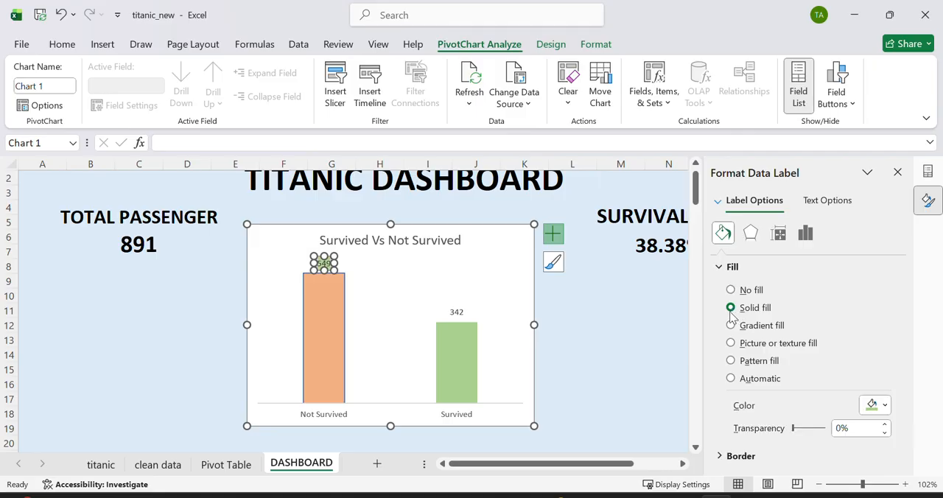
click(456, 311)
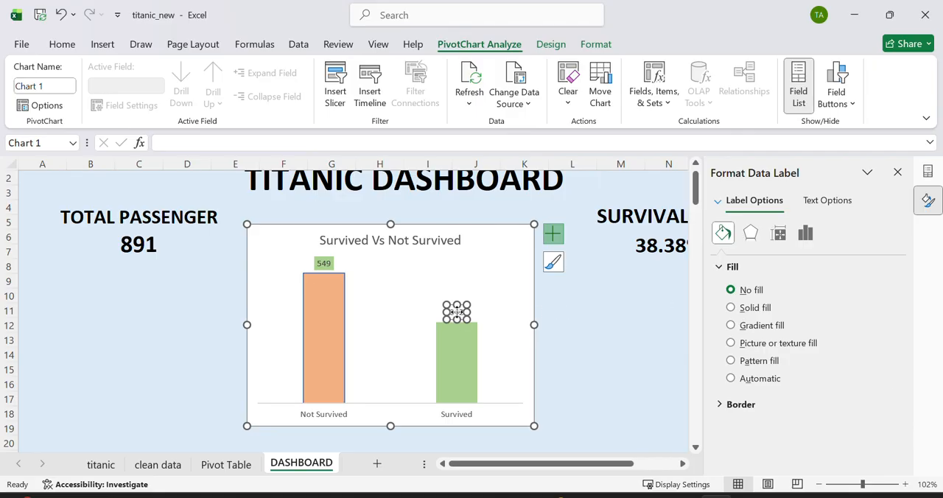
click(730, 307)
click(498, 280)
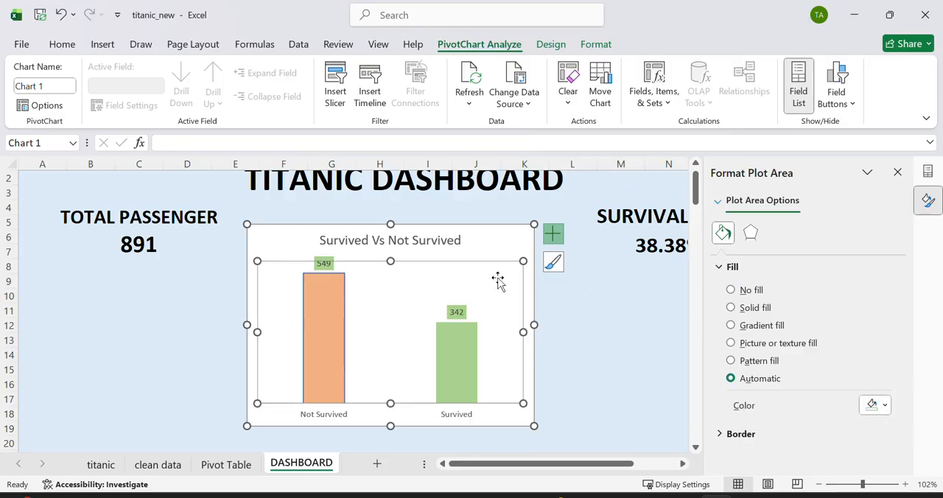
Step: Make both data labels bold and increase their font size to 12
click(324, 264)
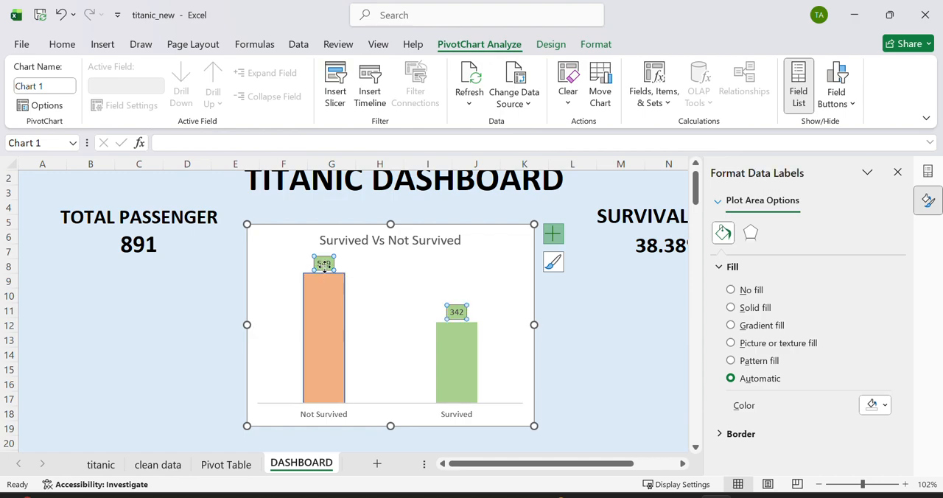
click(62, 44)
click(106, 103)
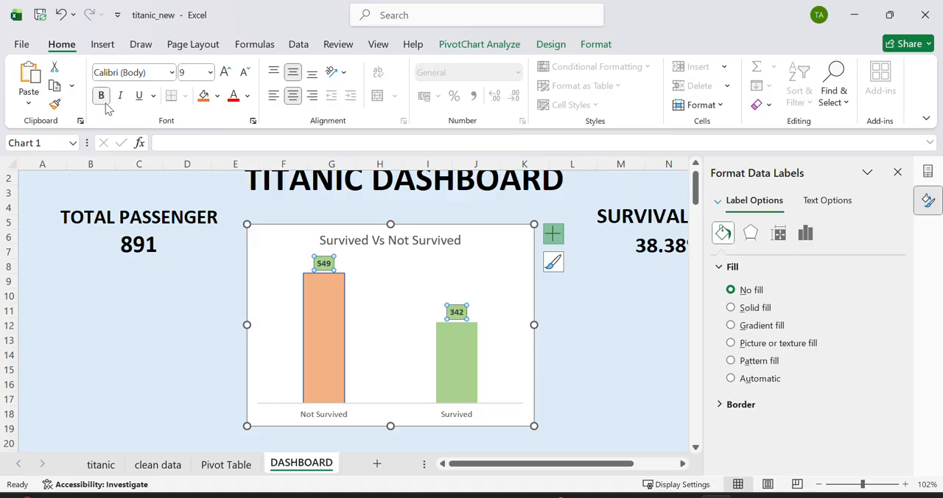
click(227, 74)
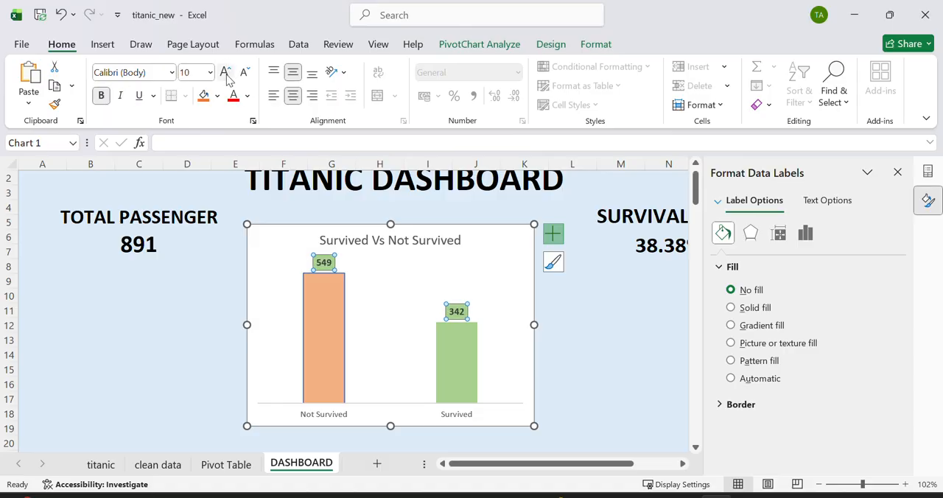
click(227, 74)
click(227, 73)
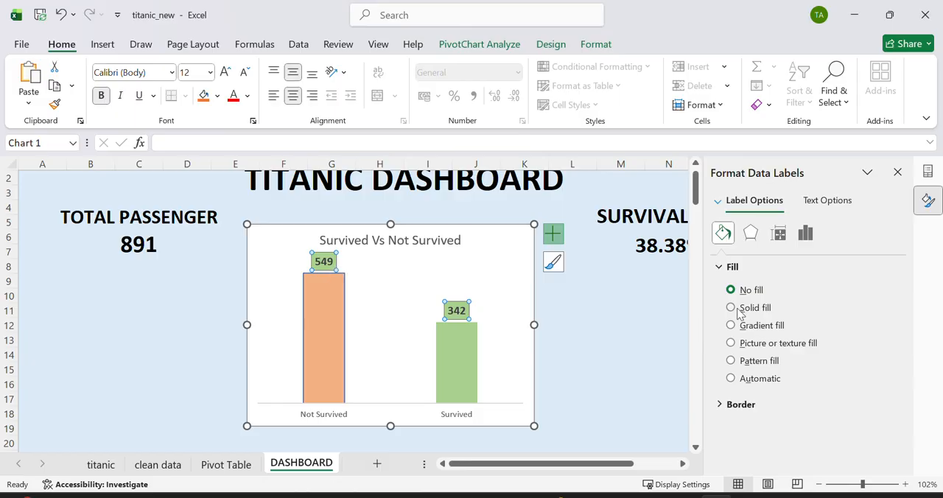
Step: Remove the fill from the Survived and Not Survived data labels individually
click(458, 310)
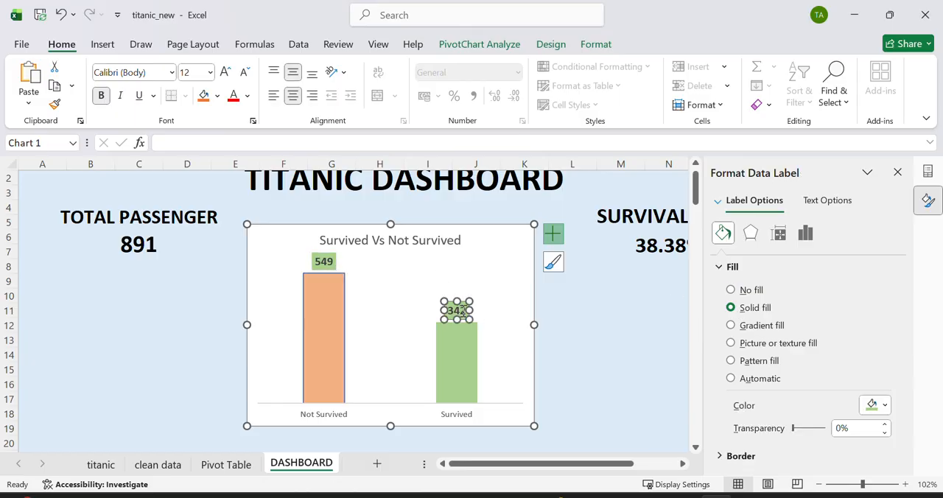
click(731, 289)
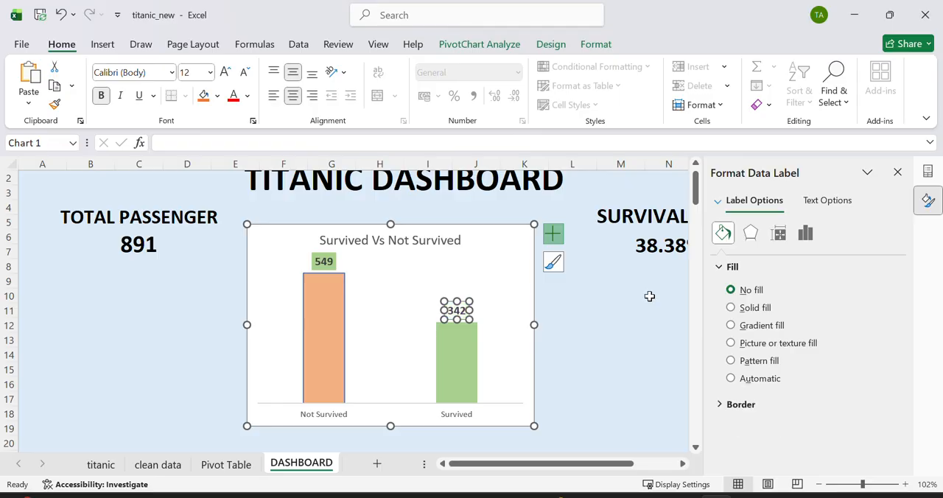
click(324, 263)
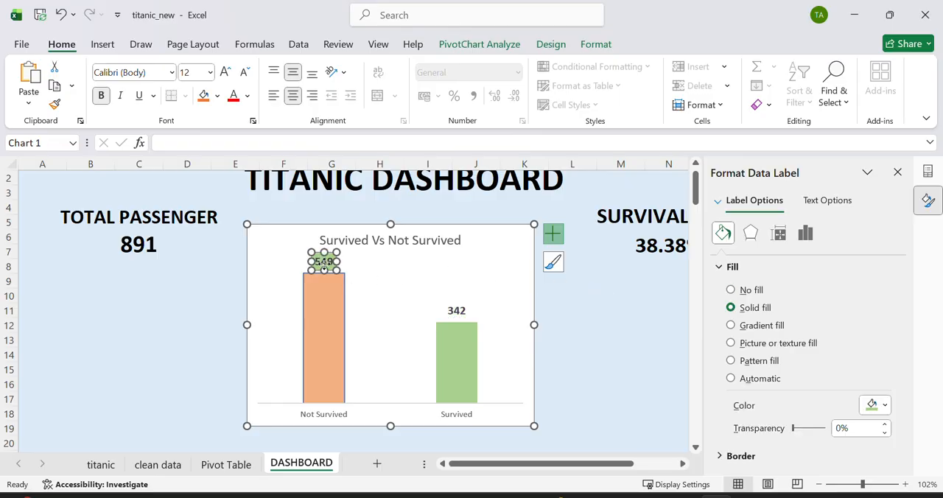
click(731, 289)
Step: Add a solid line border to the Survived column in the Survived Vs Not Survived chart
click(461, 354)
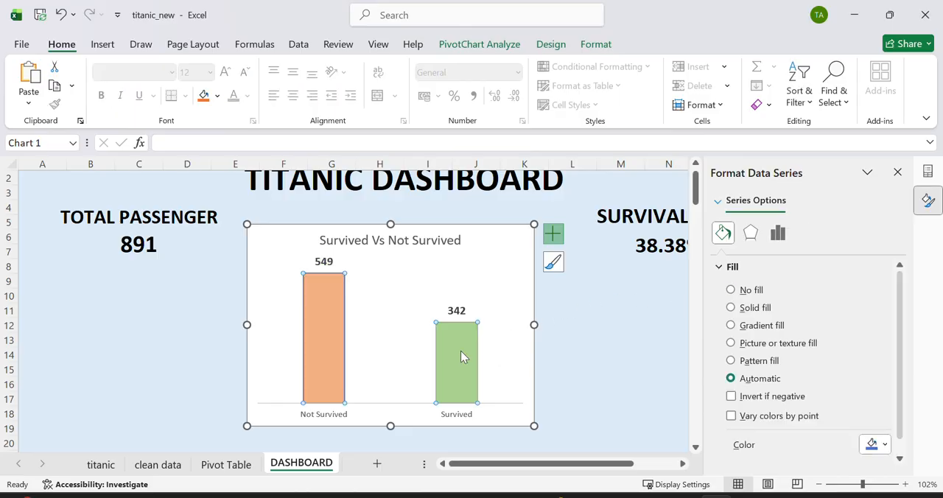
click(460, 350)
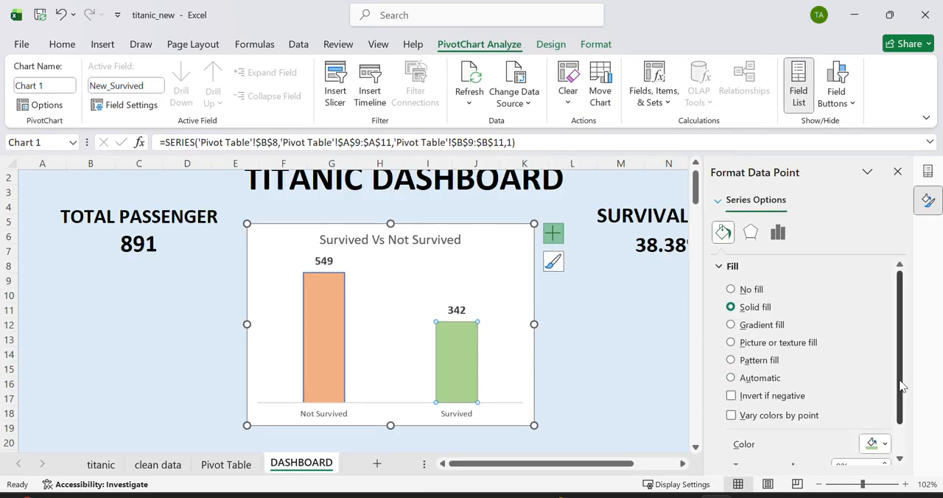
drag(901, 385, 904, 432)
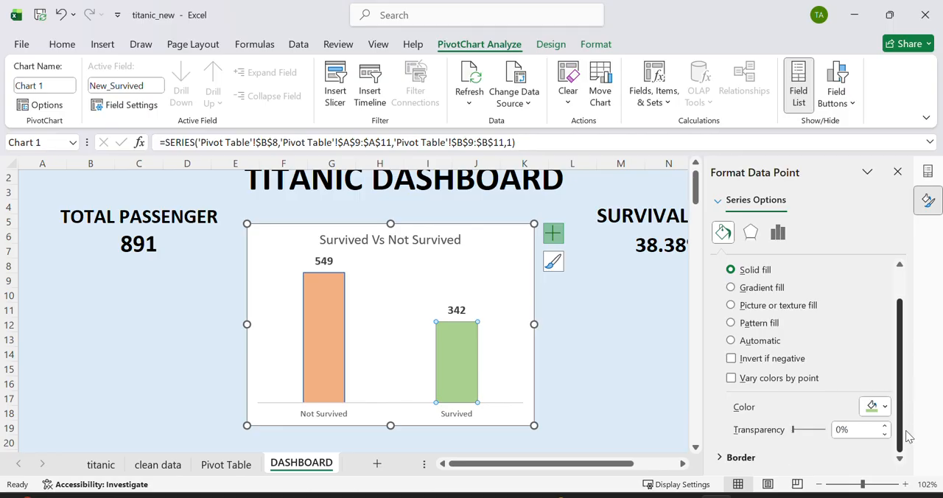
click(750, 458)
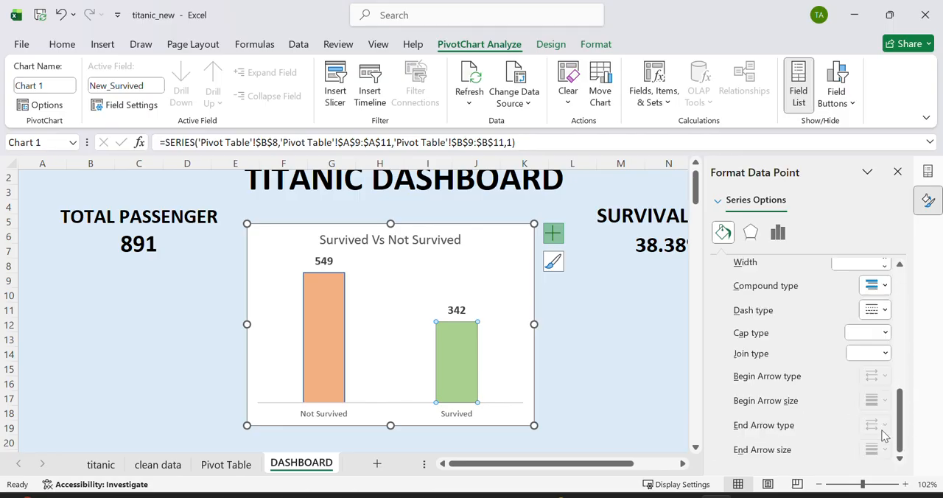
drag(900, 433, 893, 374)
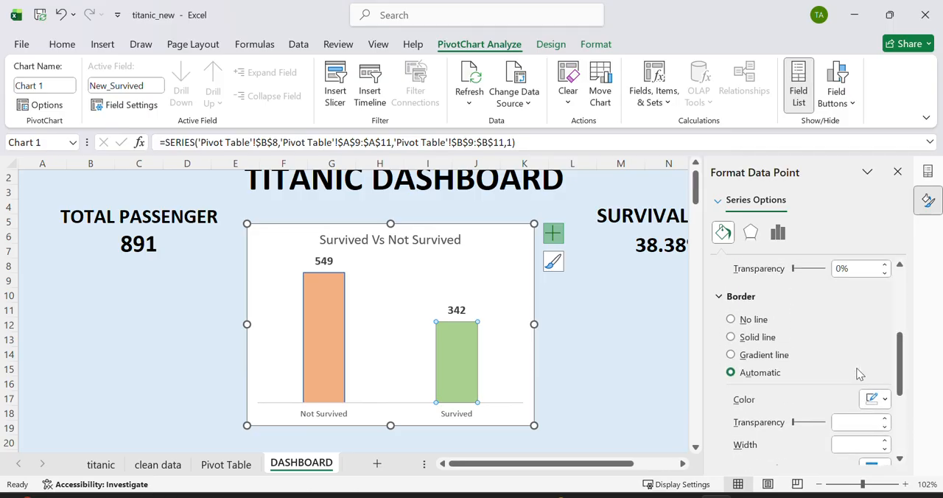
click(730, 338)
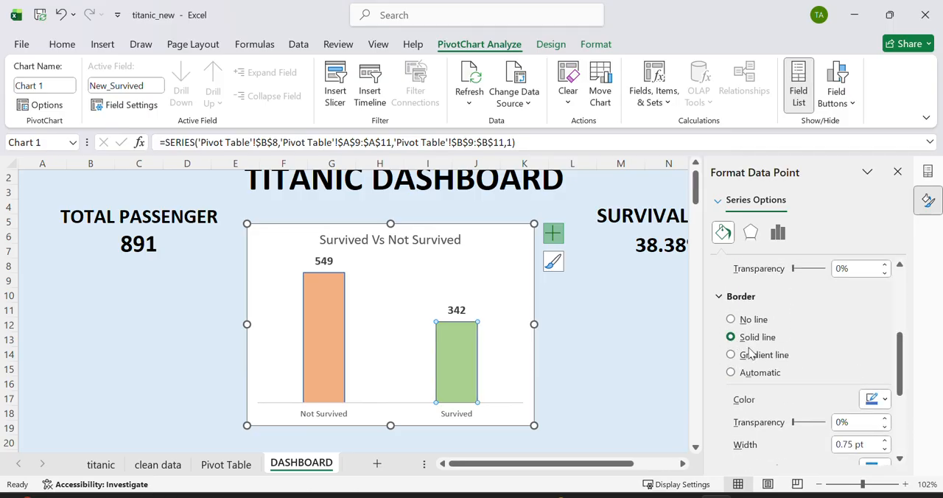
click(517, 337)
click(570, 329)
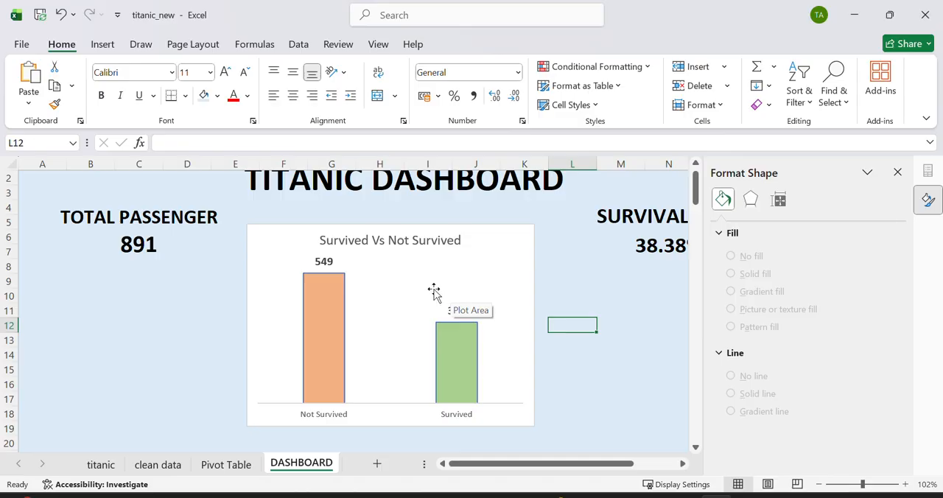
Step: Set the chart's plot area to no fill and no border line
click(423, 282)
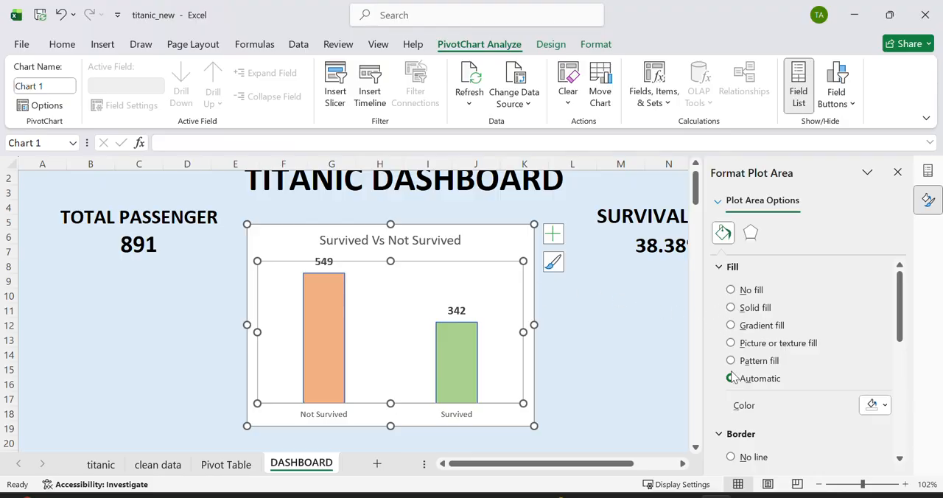
click(730, 290)
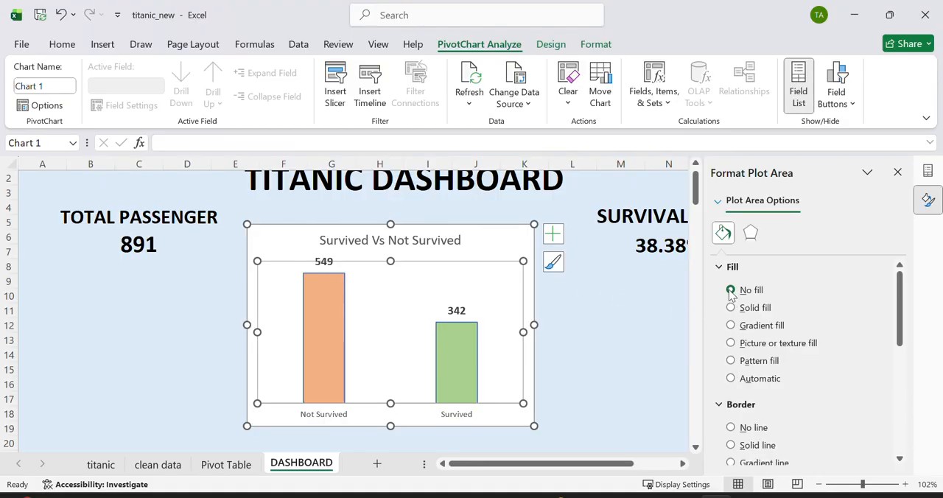
scroll(760, 383, down, 5)
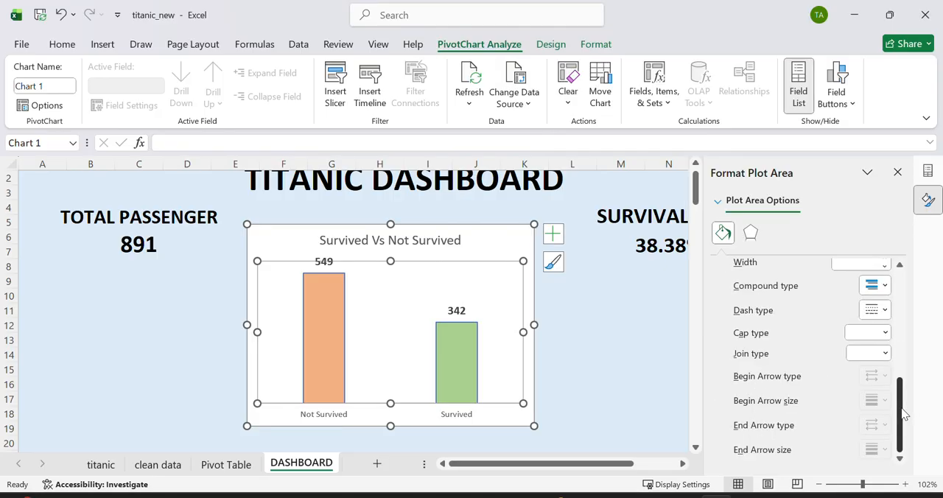
drag(905, 412, 852, 336)
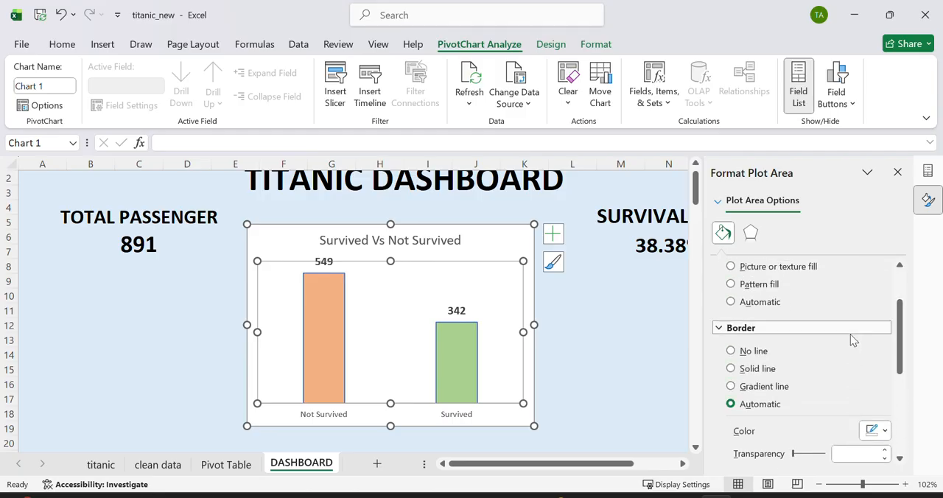
click(730, 351)
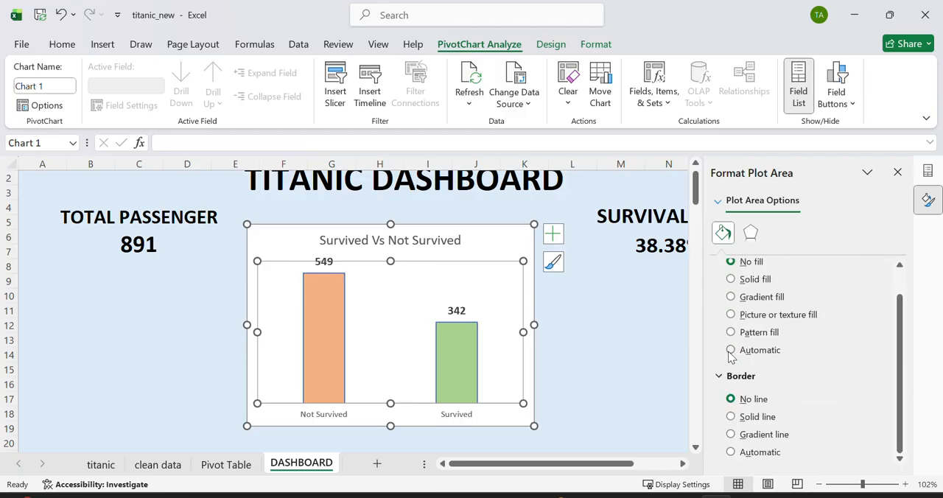
click(568, 340)
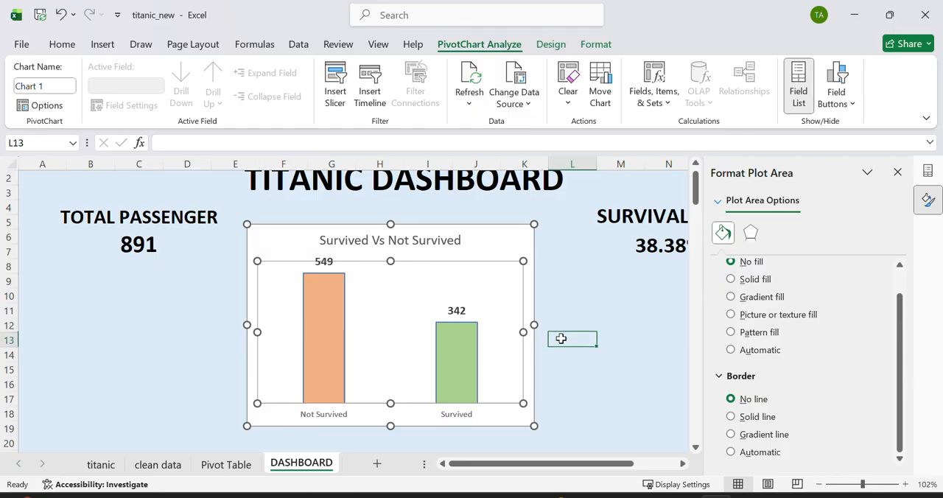
Step: Set the whole chart area to no fill and give it a solid line border
click(488, 308)
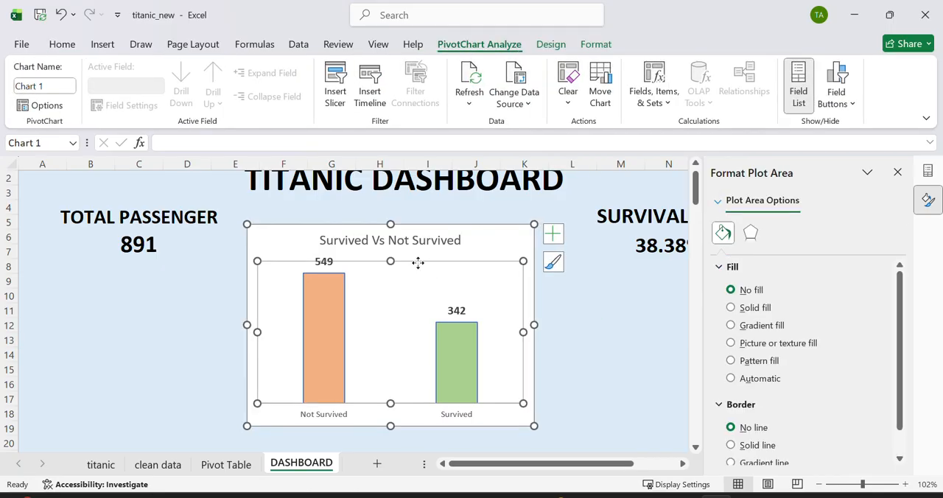
click(473, 250)
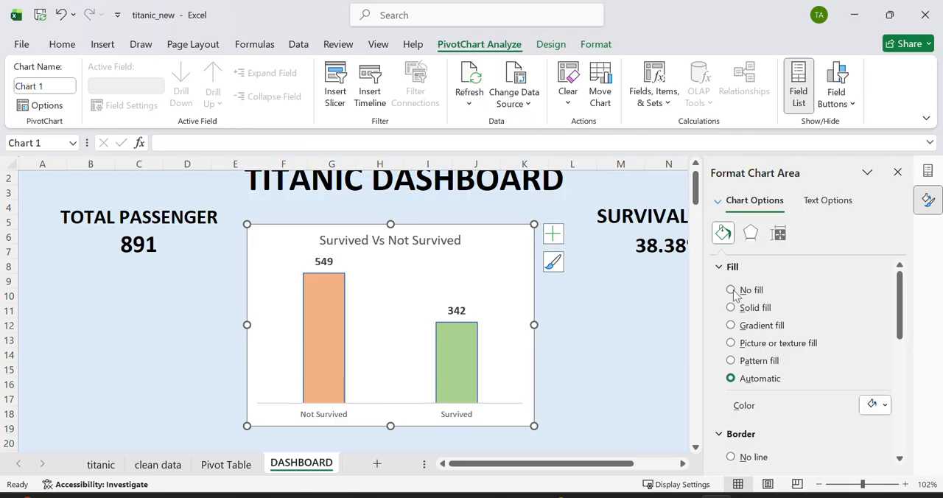
click(731, 290)
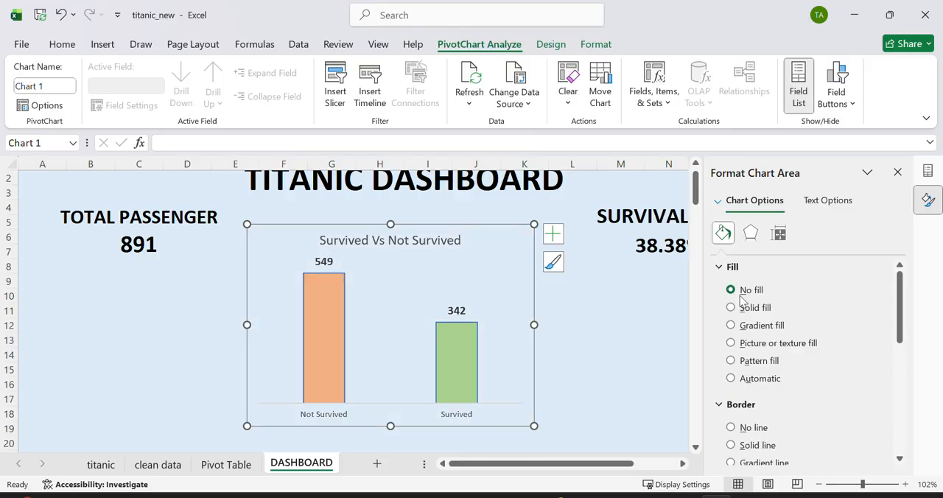
scroll(851, 328, down, 5)
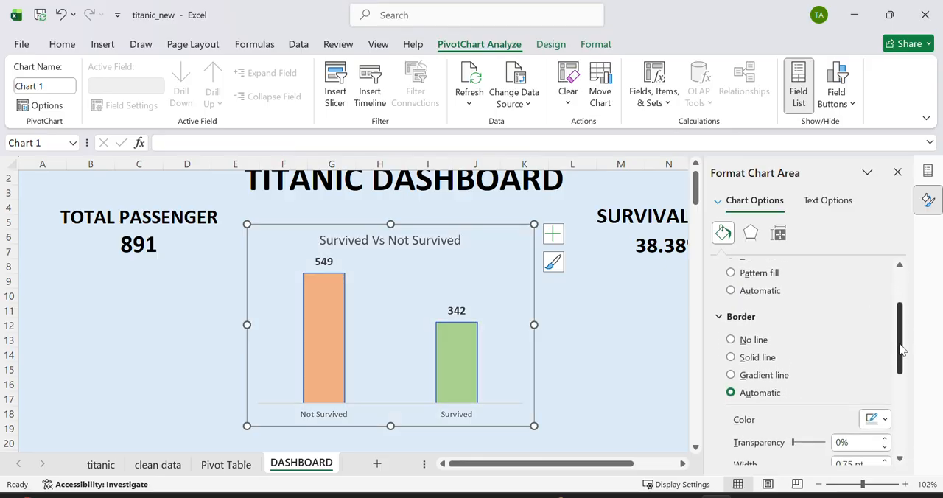
click(731, 334)
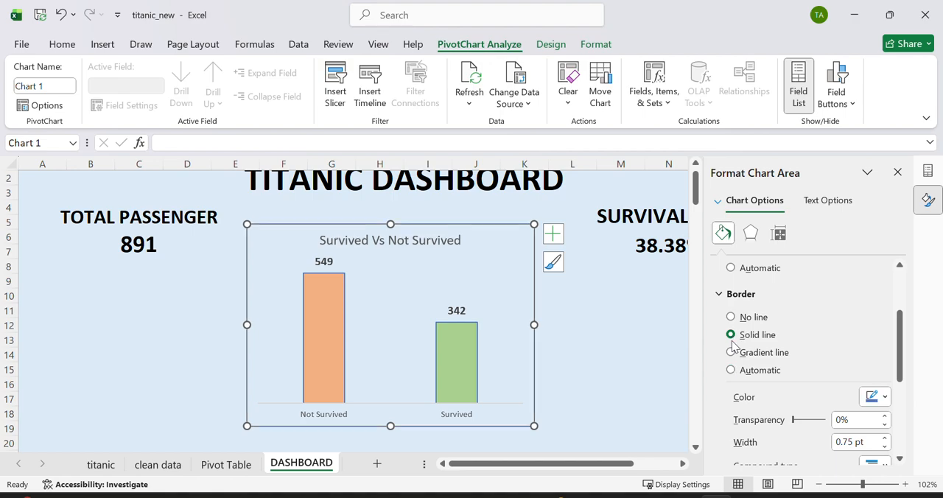
drag(897, 345, 900, 380)
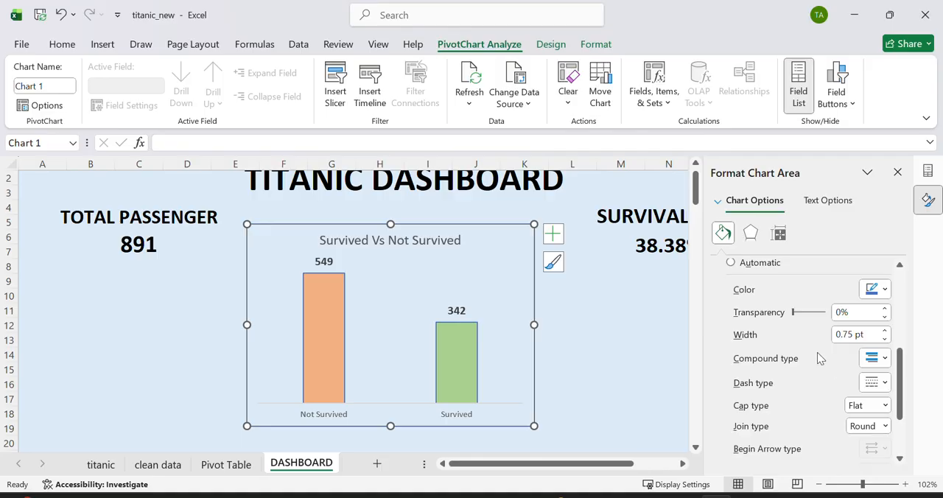
click(628, 336)
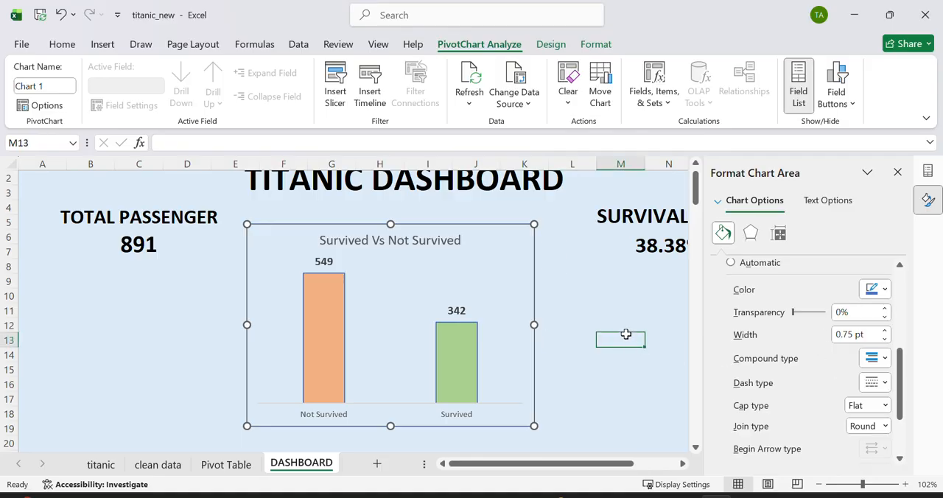
Step: Make the chart's category axis labels bold and increase their font size to 10.5
double_click(466, 417)
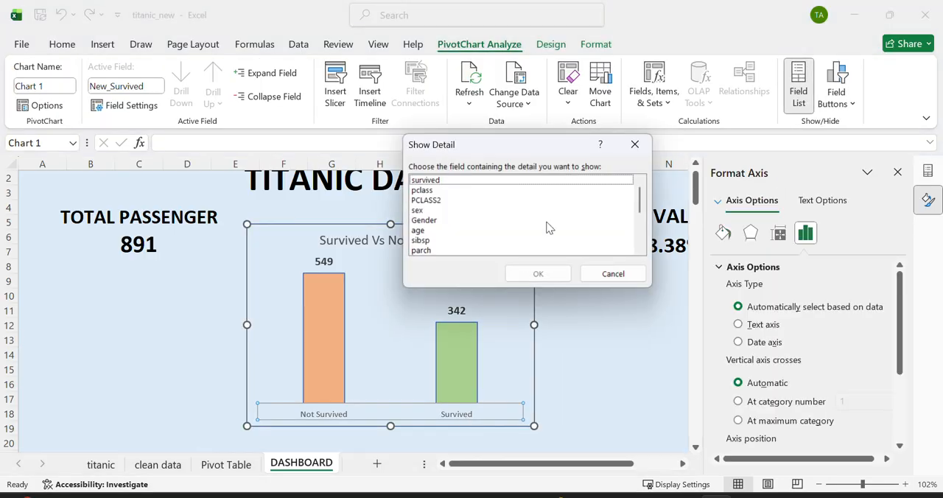
click(634, 145)
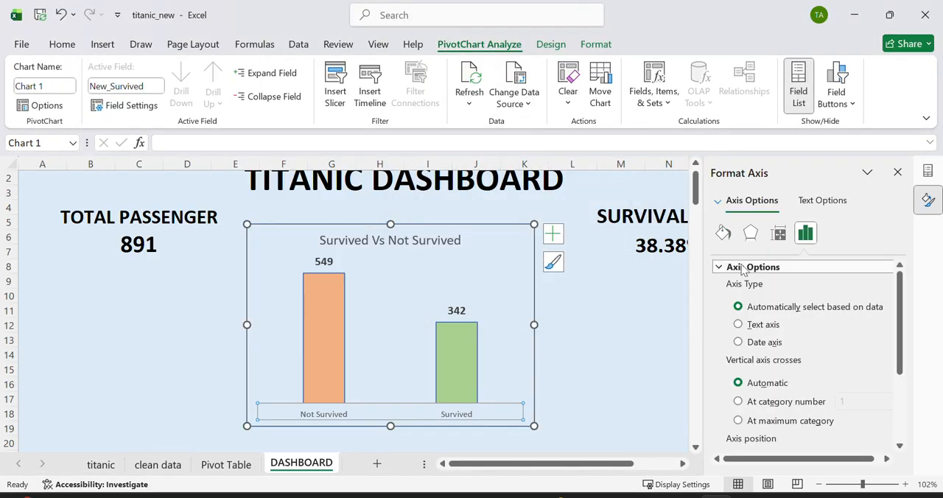
click(722, 232)
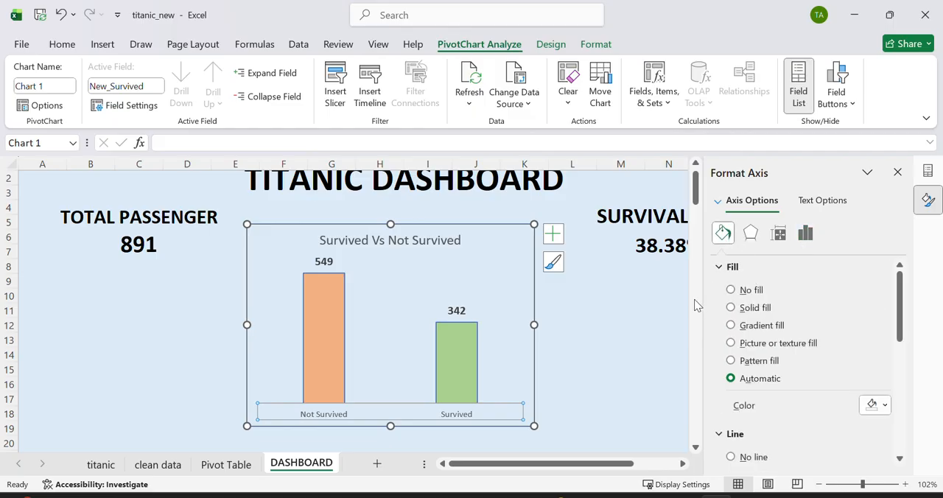
click(62, 44)
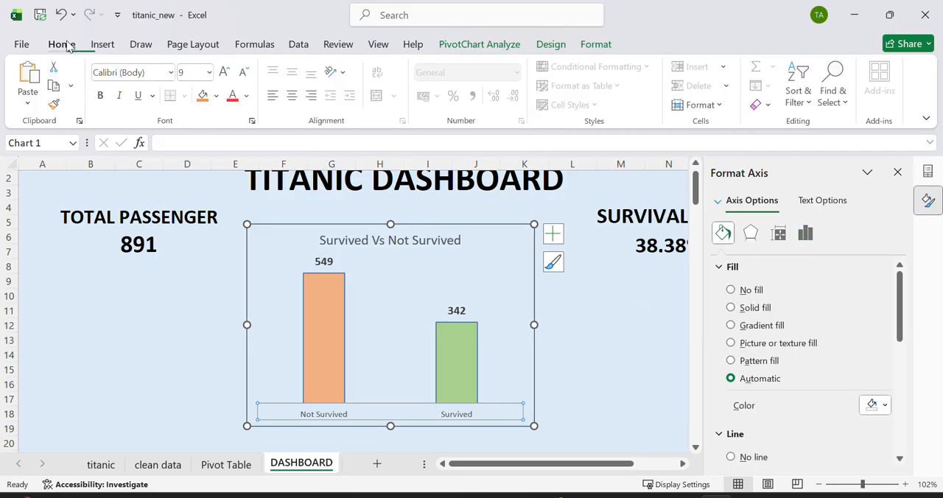
click(101, 96)
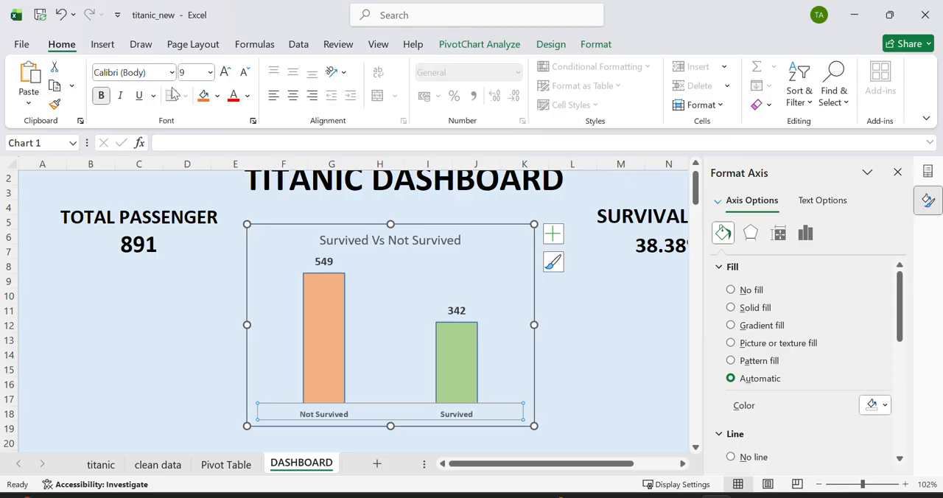
click(225, 72)
click(224, 73)
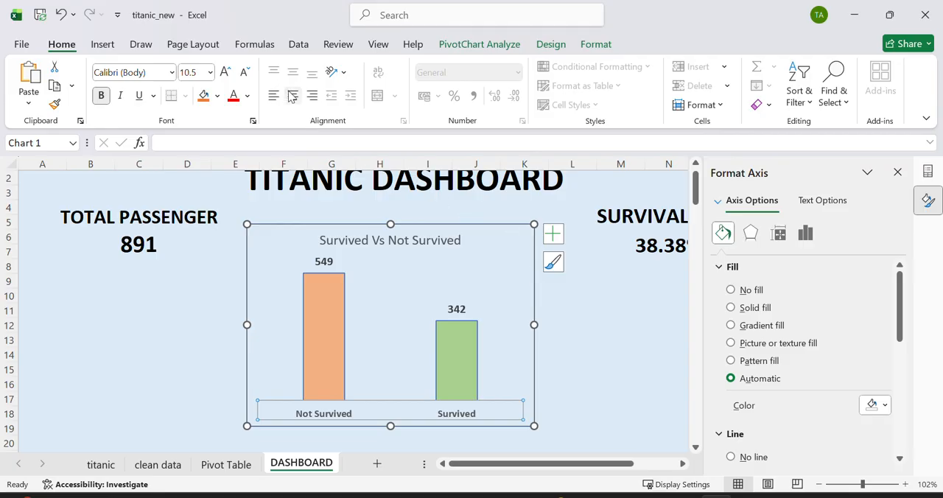
click(573, 296)
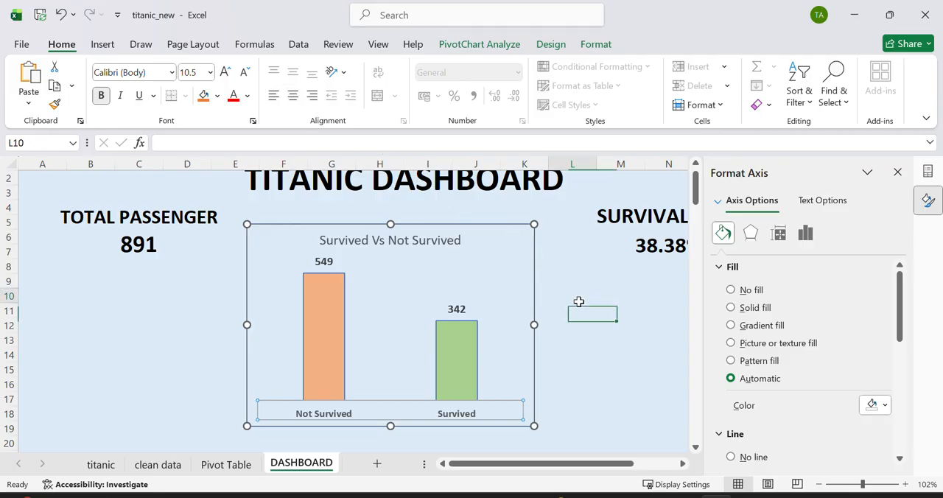
click(620, 343)
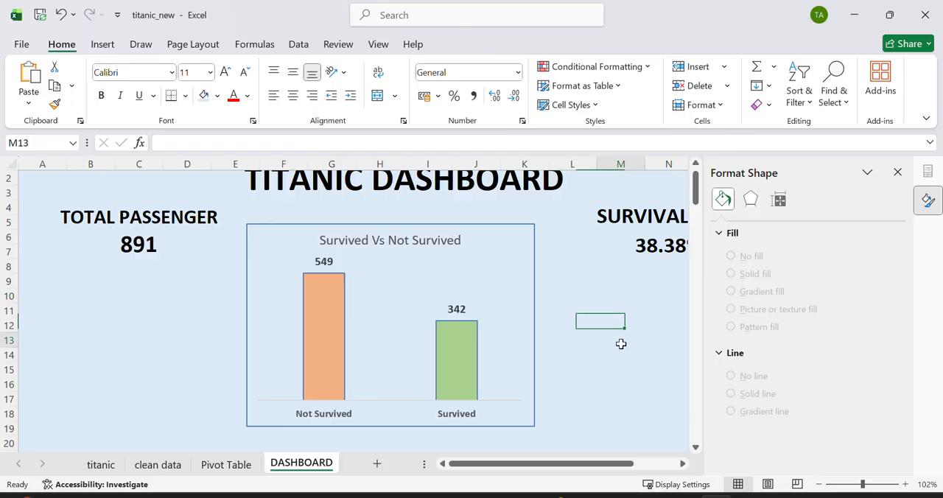
Step: Reposition and resize the chart to span about columns D to K and rows 8 to 19, closing the formatting pane
click(528, 242)
drag(534, 224, 370, 287)
click(437, 343)
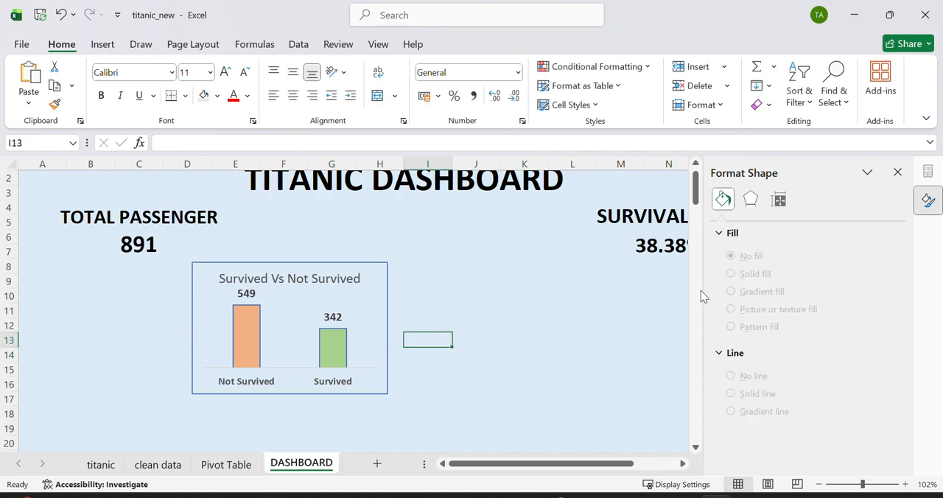
click(897, 171)
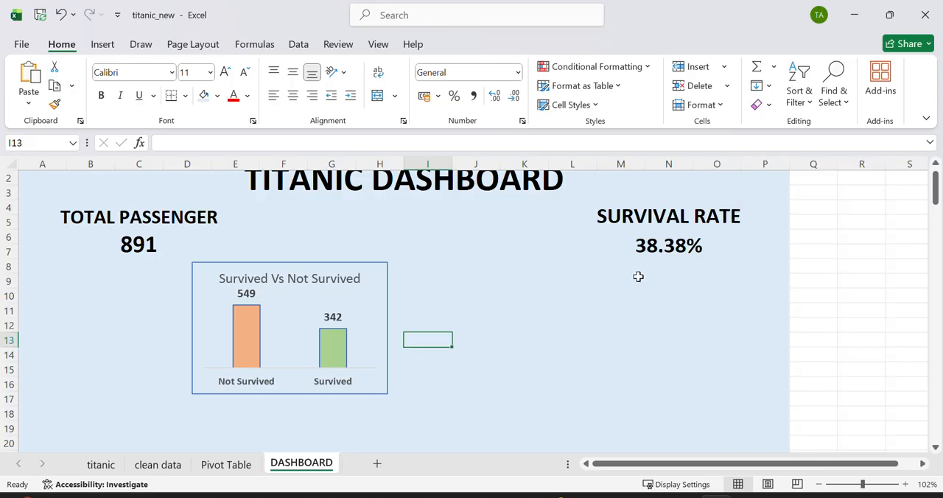
click(380, 296)
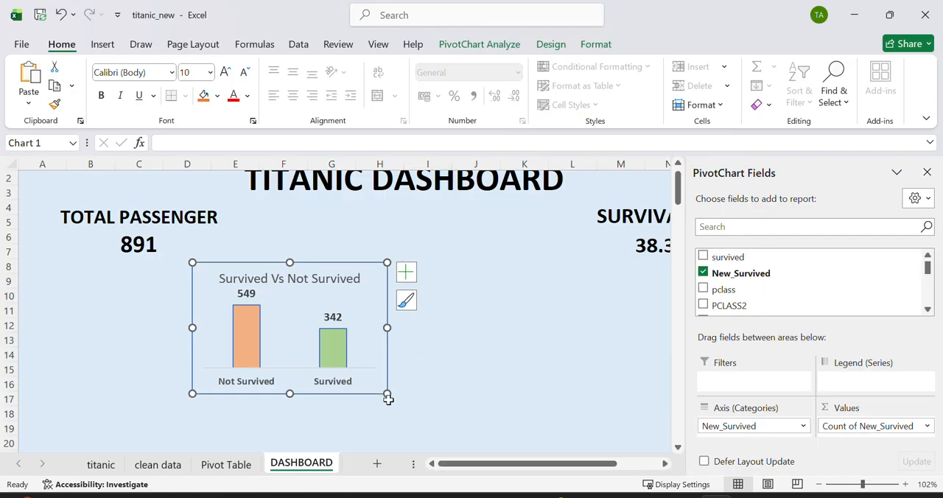
drag(387, 395, 509, 430)
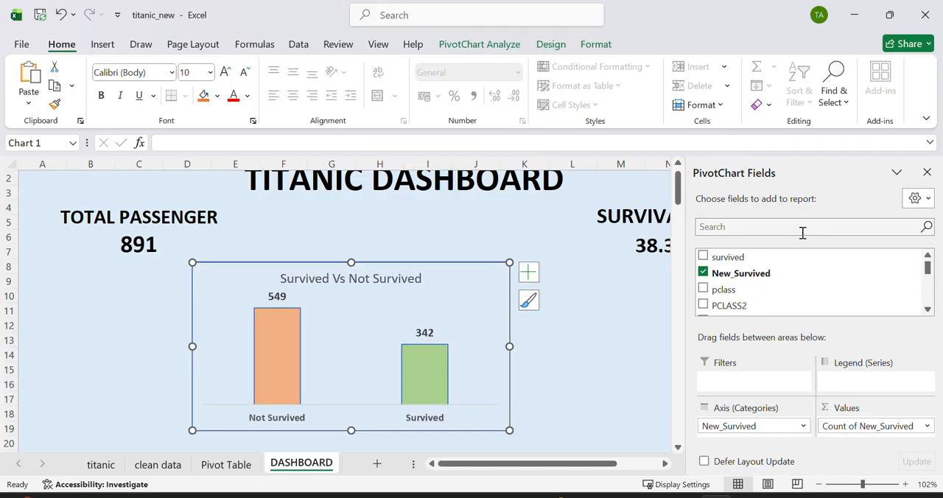
Step: Close the PivotChart Fields pane and deselect the chart
click(926, 172)
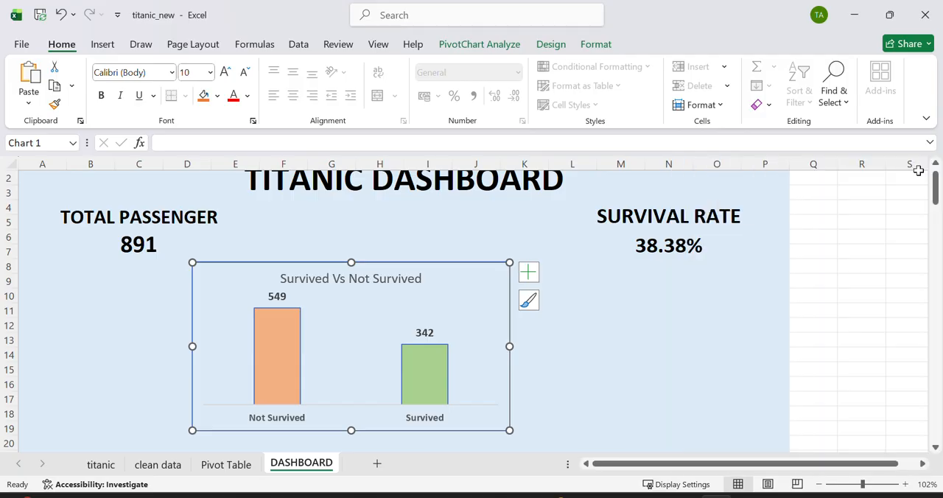
click(657, 326)
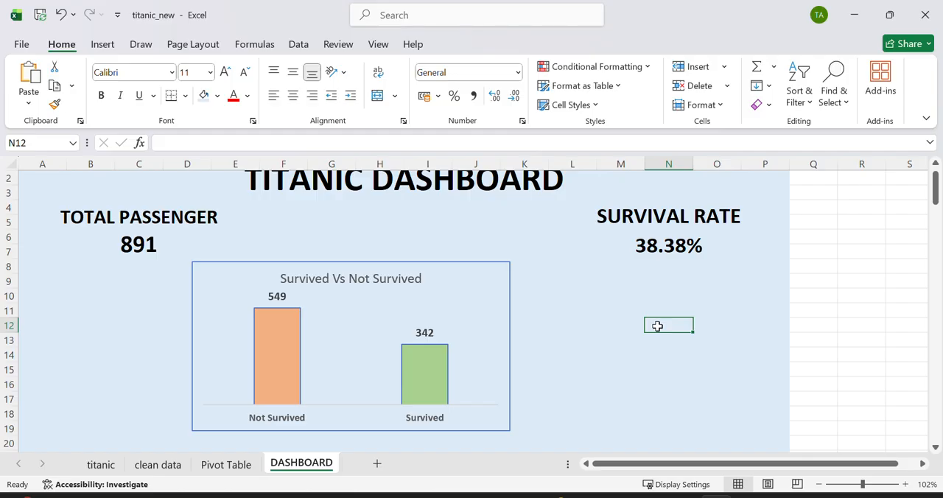
Step: Insert slicers for survived, PCLASS2, Gender and embark_town from the Survived Vs Not Survived chart
click(439, 290)
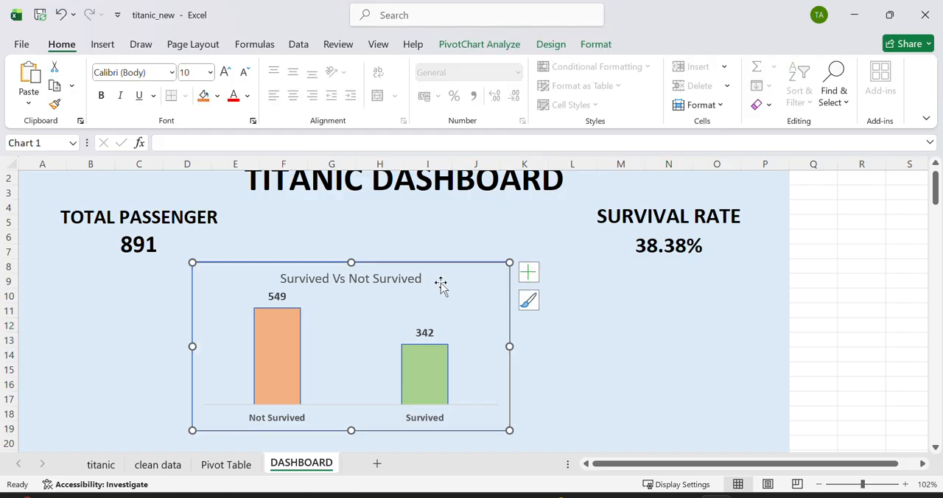
click(103, 45)
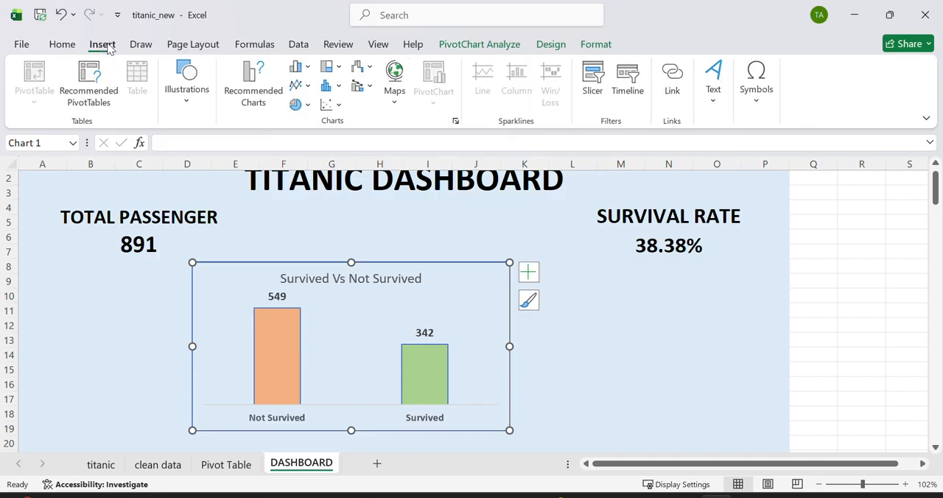
click(593, 82)
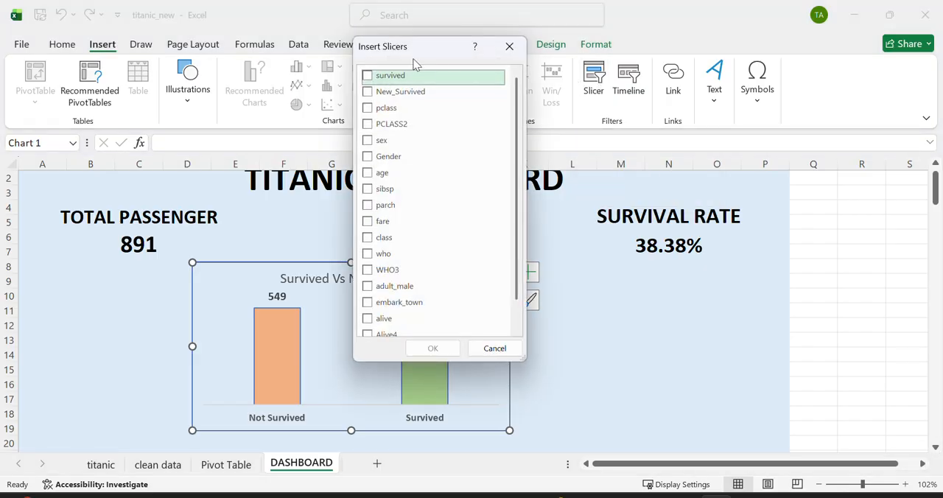
click(367, 75)
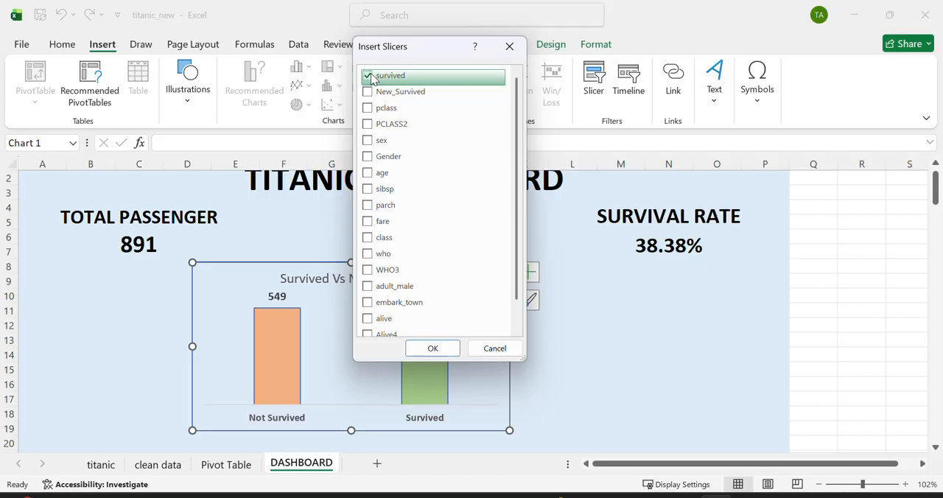
click(367, 124)
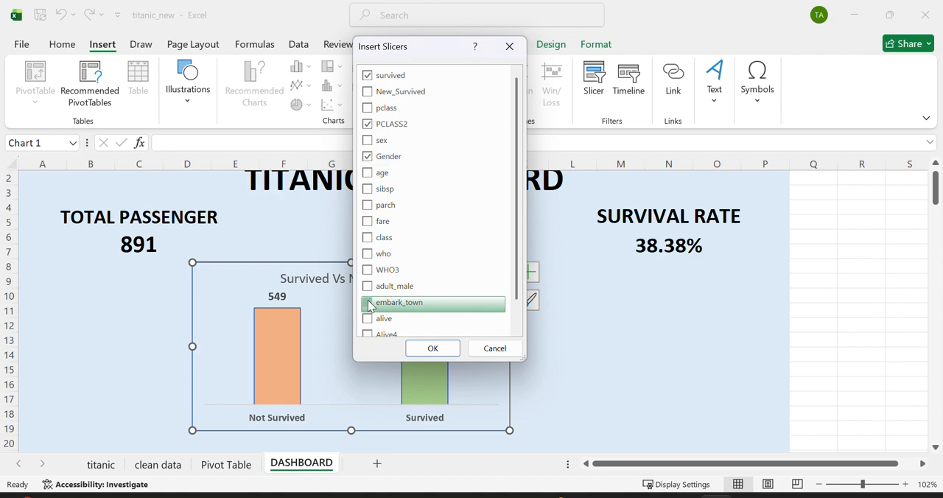
click(433, 349)
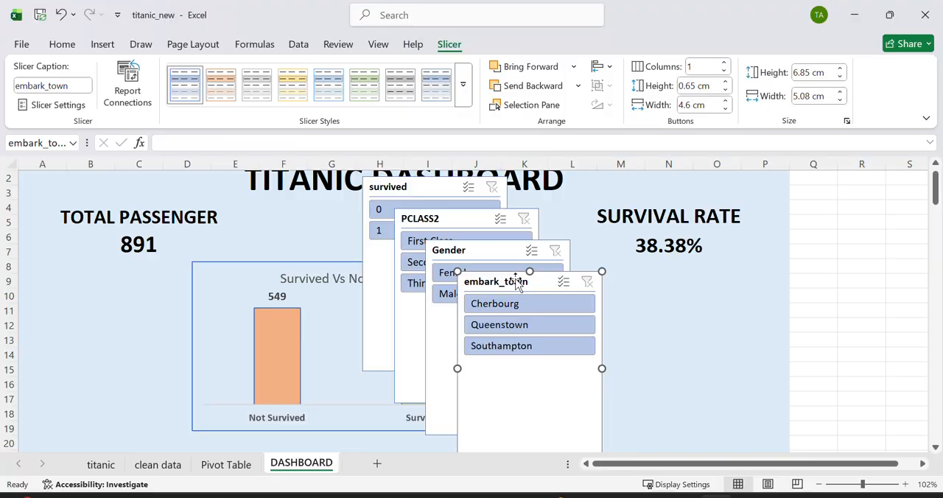
Step: Spread the four slicers around the chart, with Gender beneath the passenger total and embark_town beneath the survival rate
drag(518, 283, 709, 281)
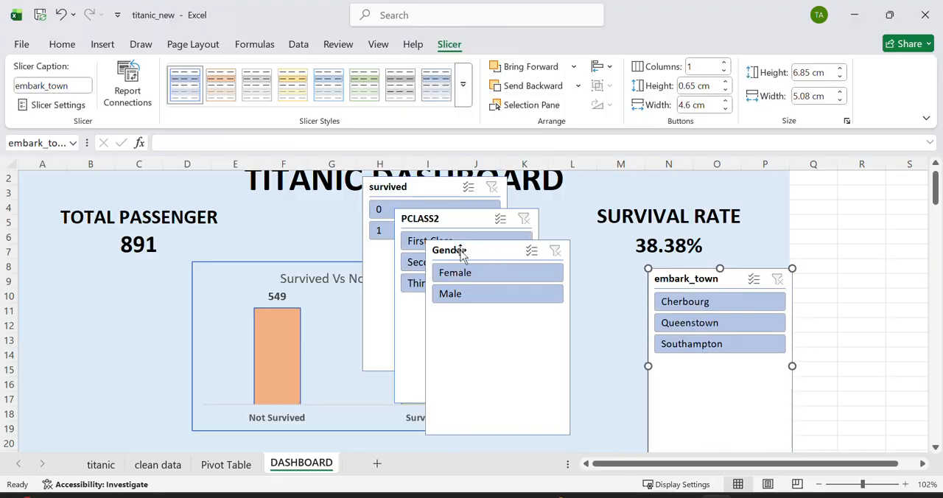
drag(461, 254, 61, 273)
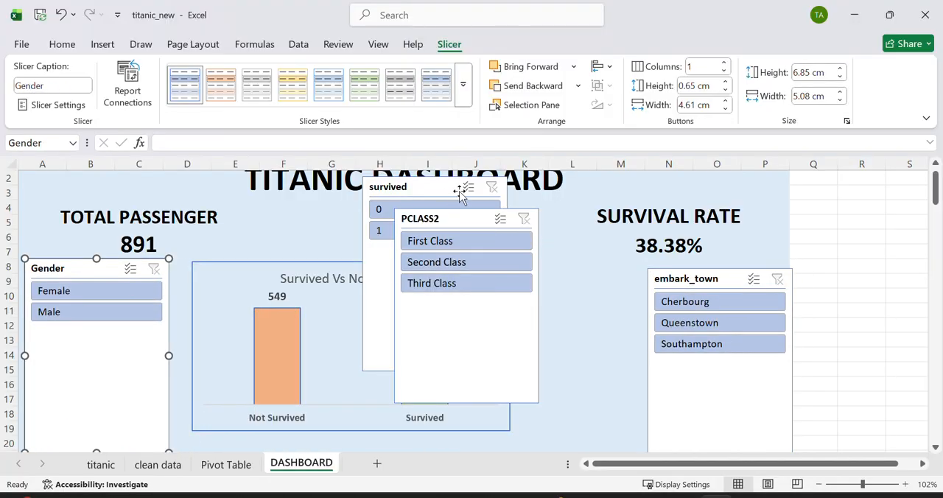
drag(454, 218, 841, 206)
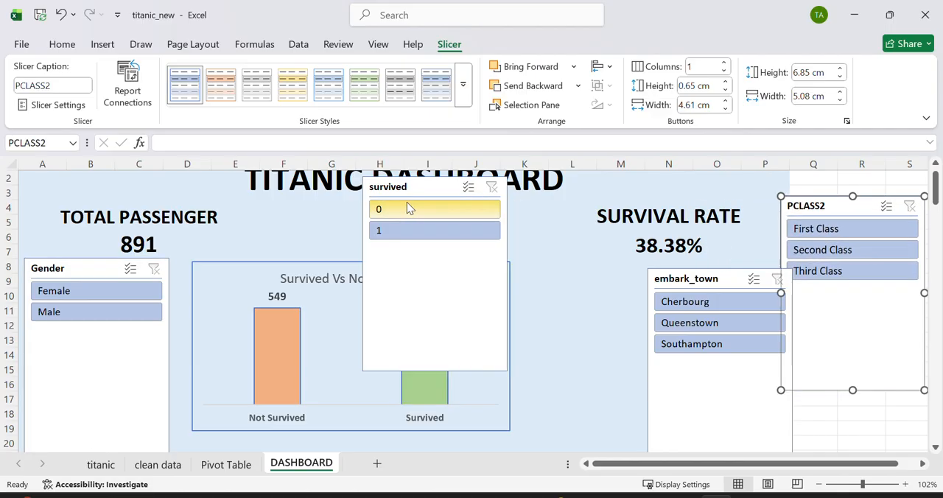
drag(408, 188, 542, 299)
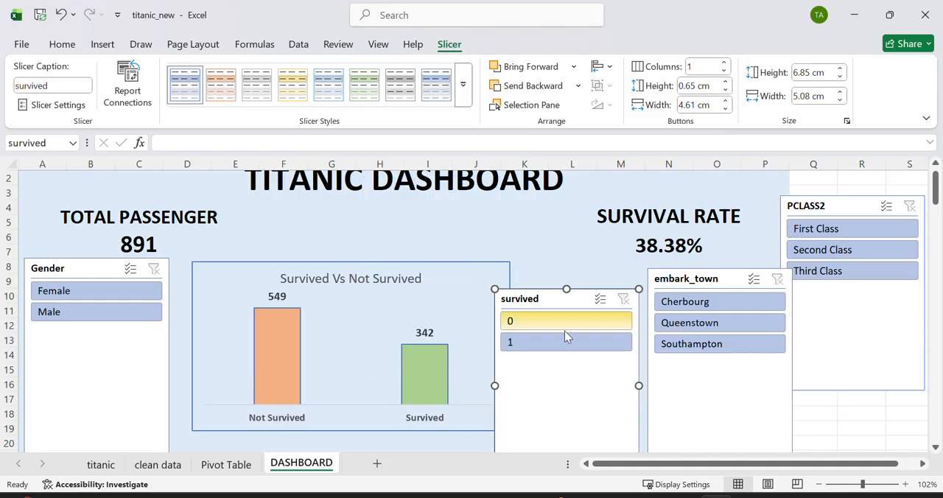
click(564, 261)
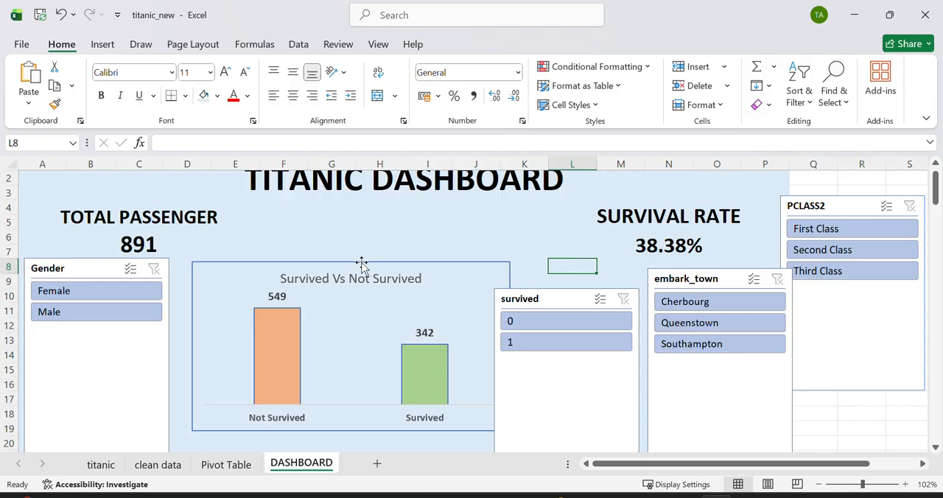
Step: Test the Gender slicer by filtering to Female and to Male, and clear its filter
click(144, 291)
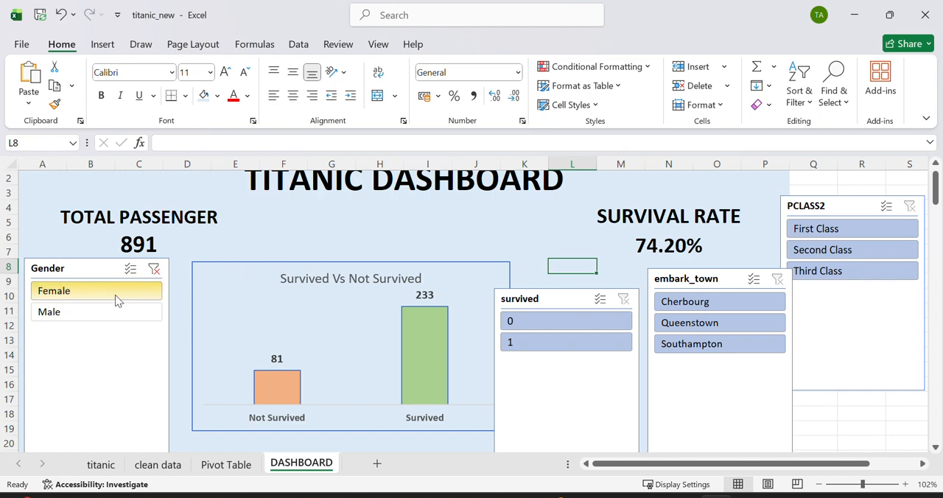
click(82, 311)
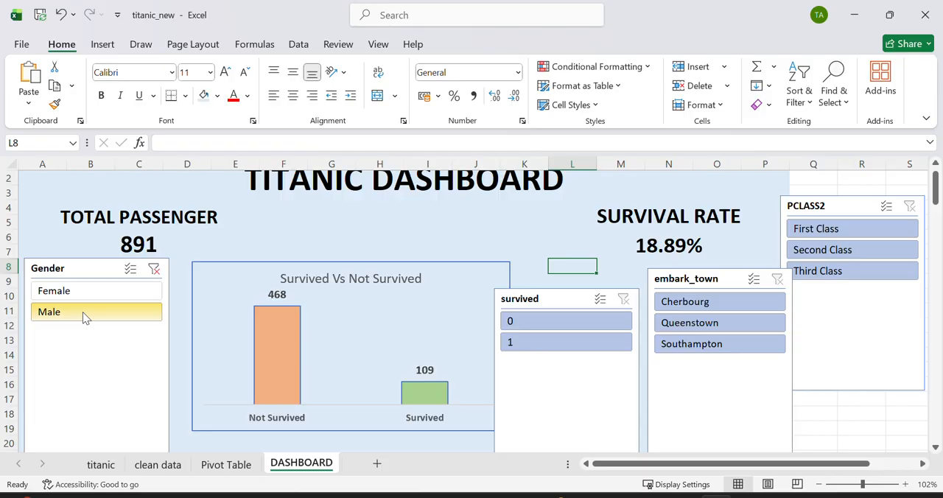
click(153, 268)
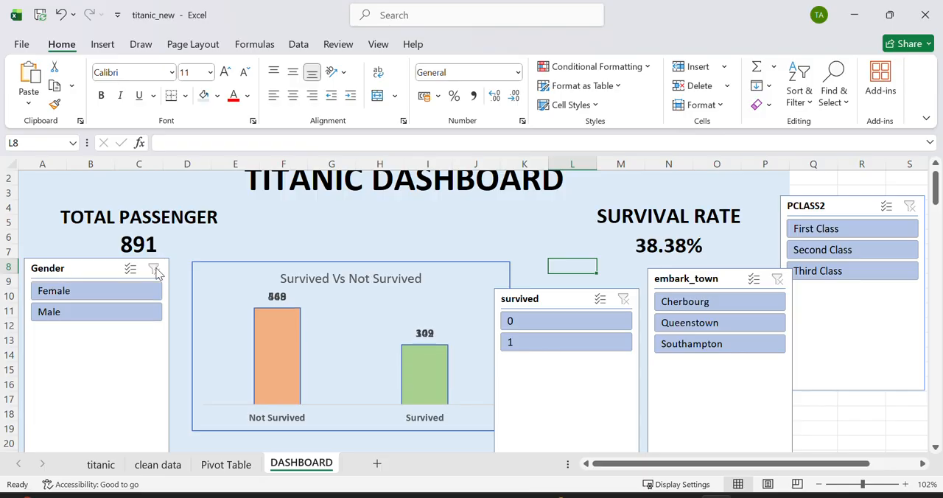
Step: Filter the dashboard with the embark_town slicer by Southampton, Queenstown and Cherbourg, ending on Southampton
click(714, 345)
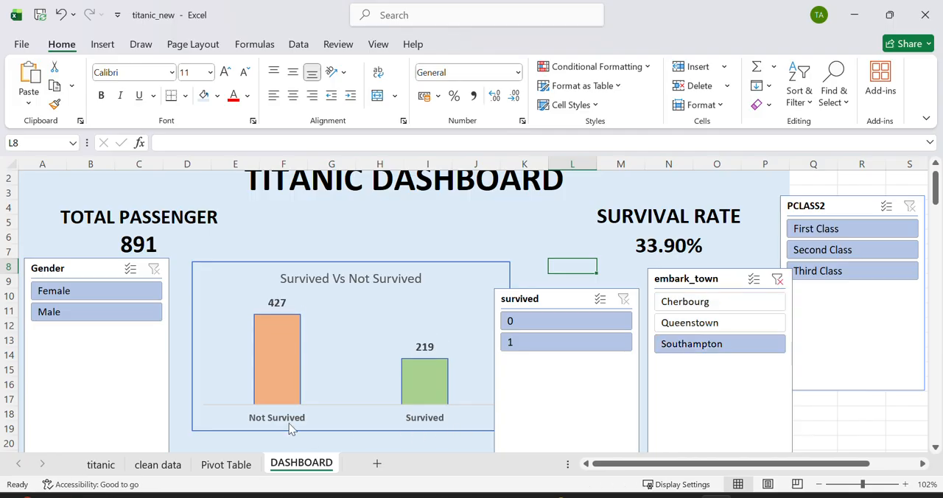
click(716, 322)
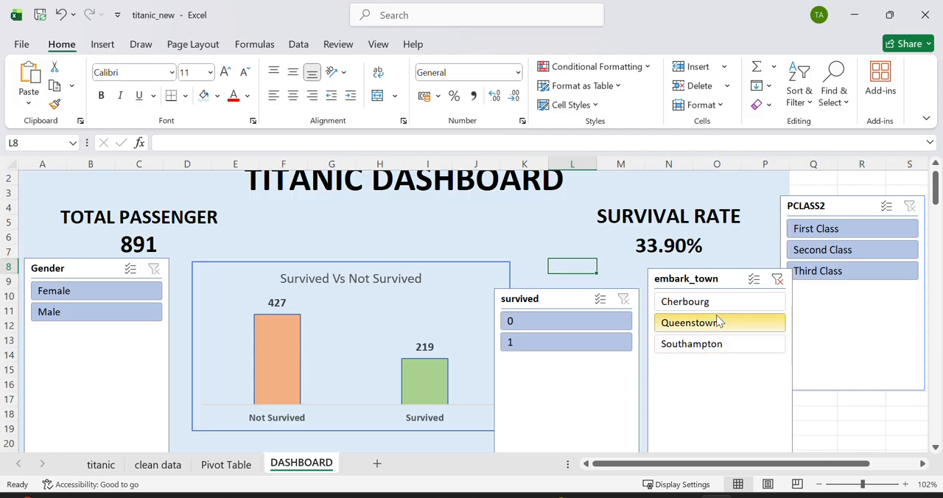
click(711, 304)
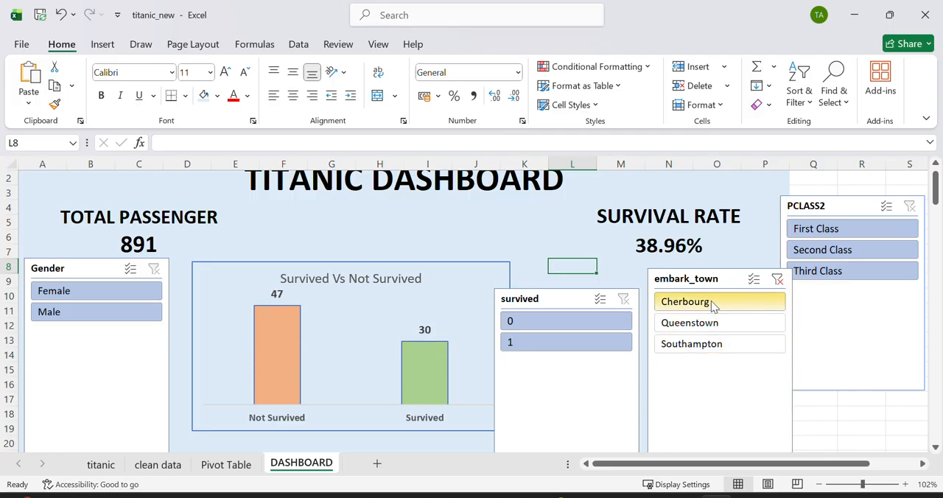
click(697, 345)
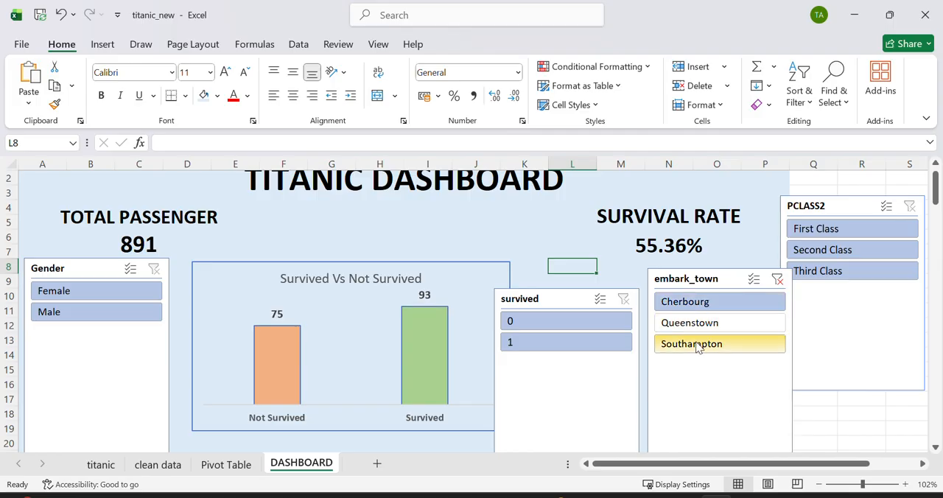
Step: Combine the Southampton filter with Male and with Female, and clear the Gender filter
click(95, 309)
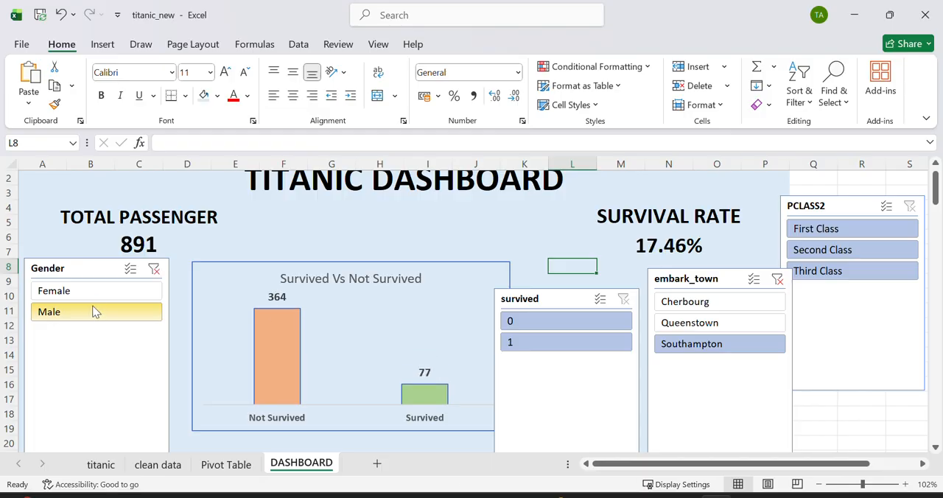
click(90, 293)
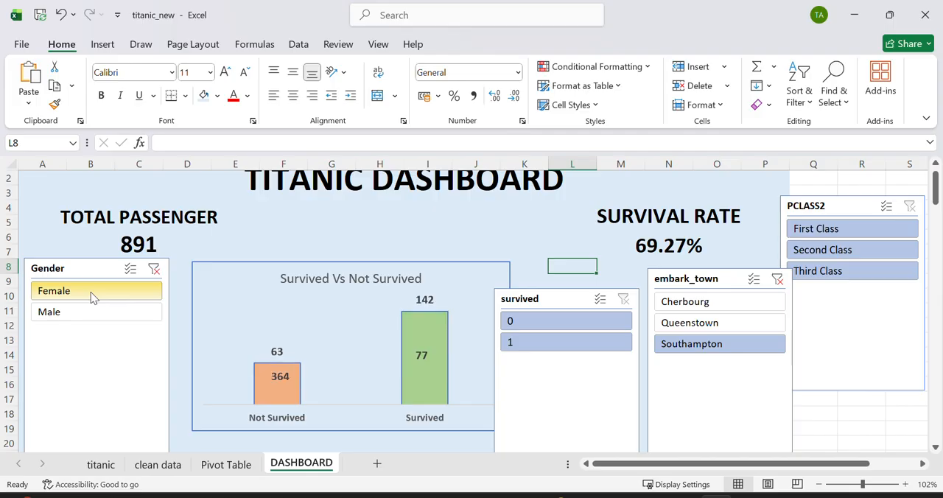
click(154, 269)
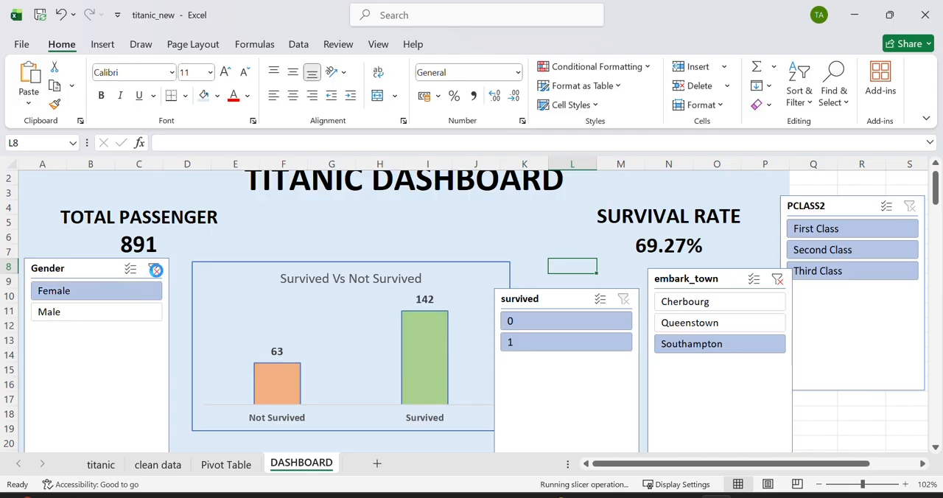
Step: Filter by First Class, Second Class and Third Class in turn, and clear the PCLASS2 and embark_town filters
click(829, 230)
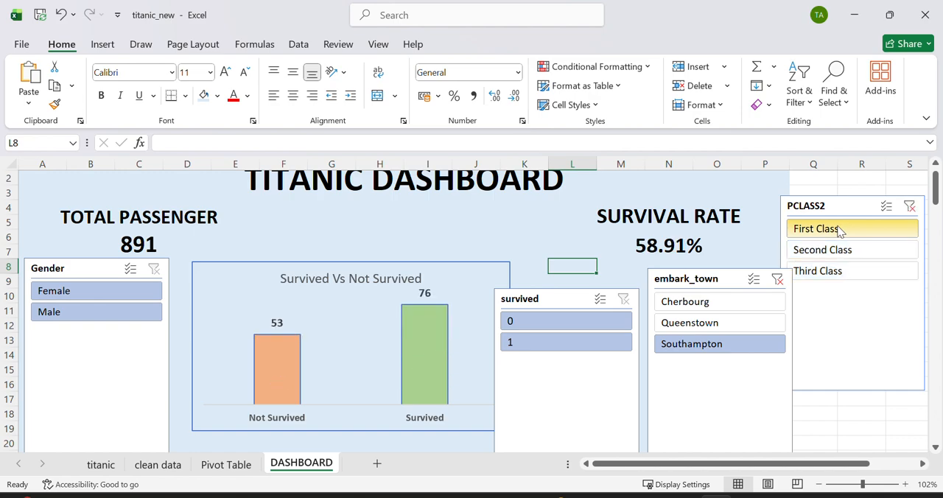
click(837, 248)
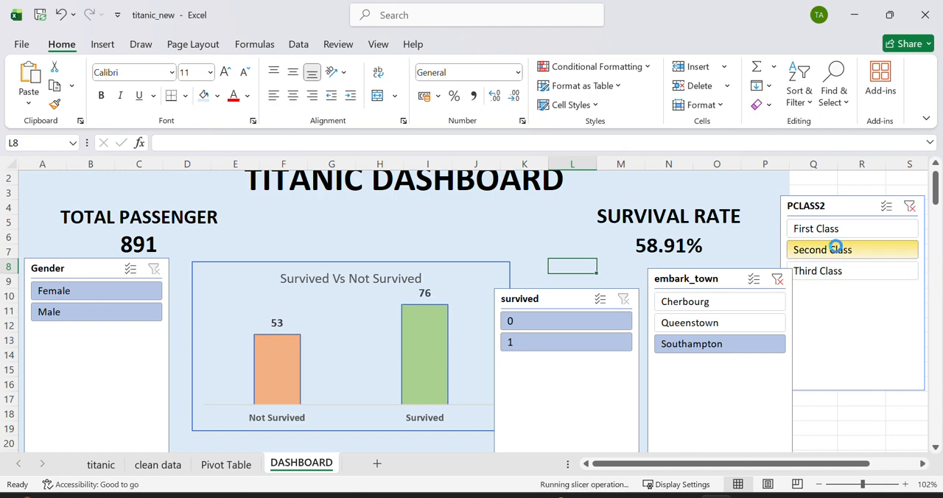
click(837, 272)
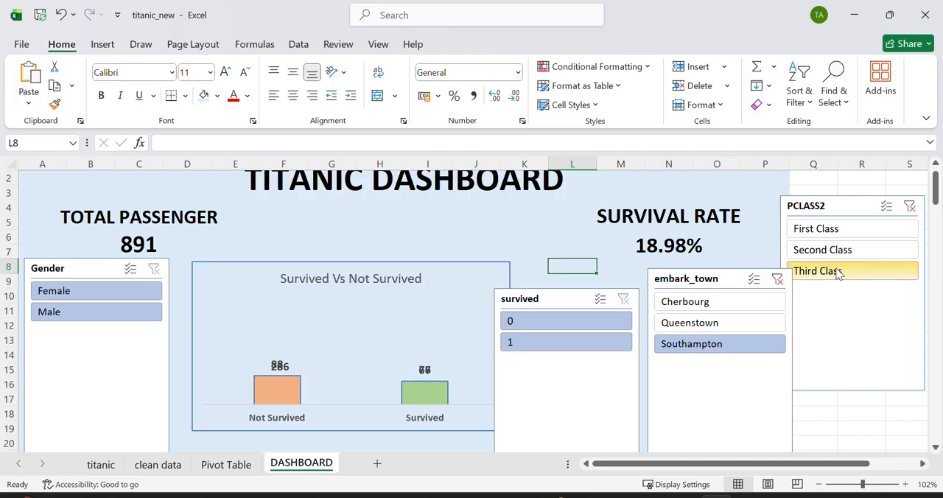
click(910, 207)
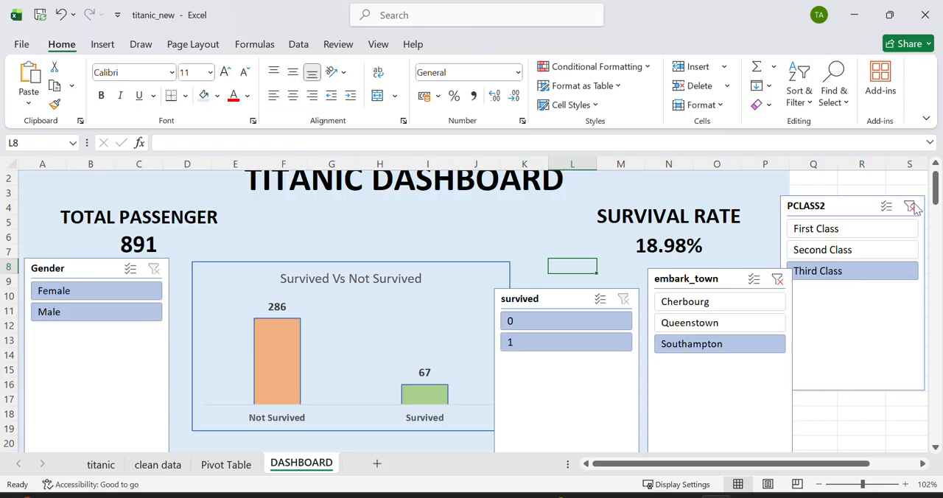
click(777, 278)
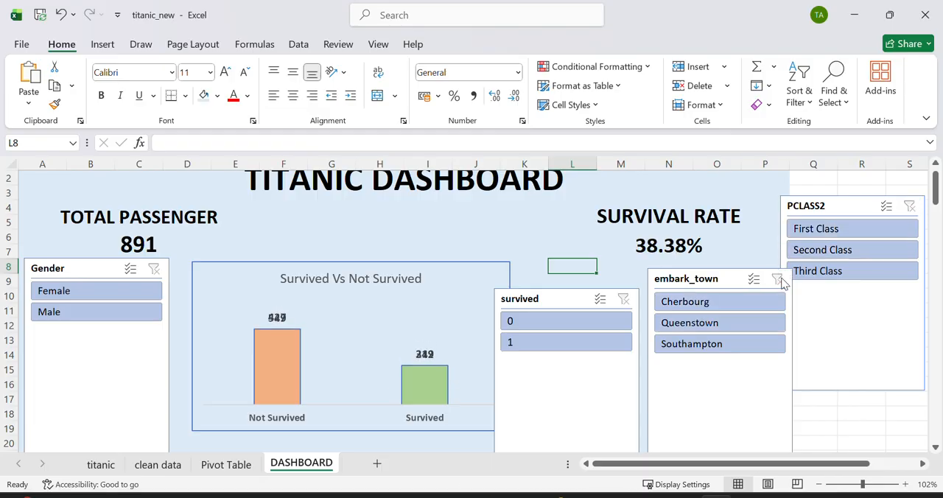
Step: Delete the embark_town, PCLASS2, survived and Gender slicers from the dashboard
click(716, 280)
key(Delete)
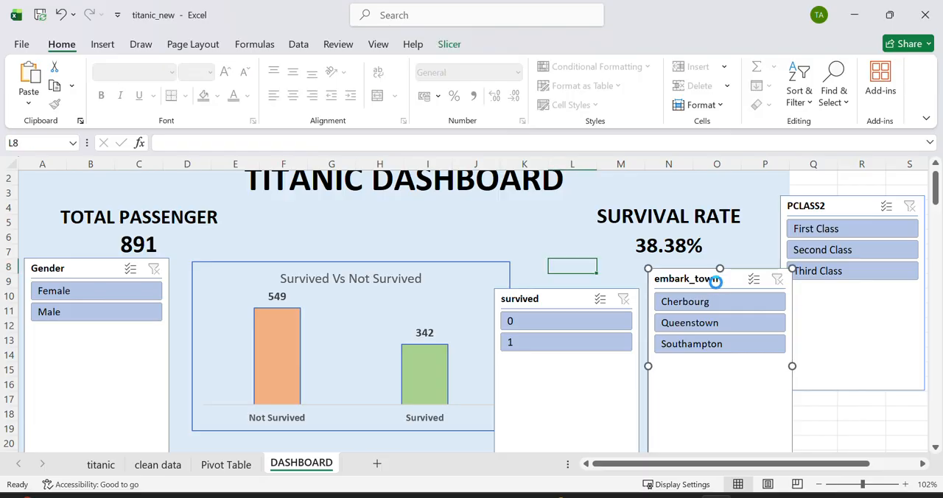
click(817, 205)
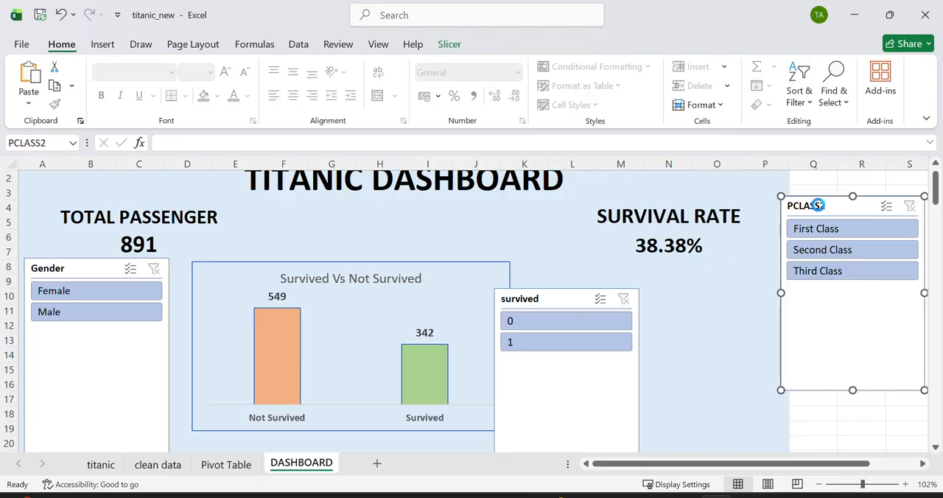
key(Delete)
click(566, 296)
key(Delete)
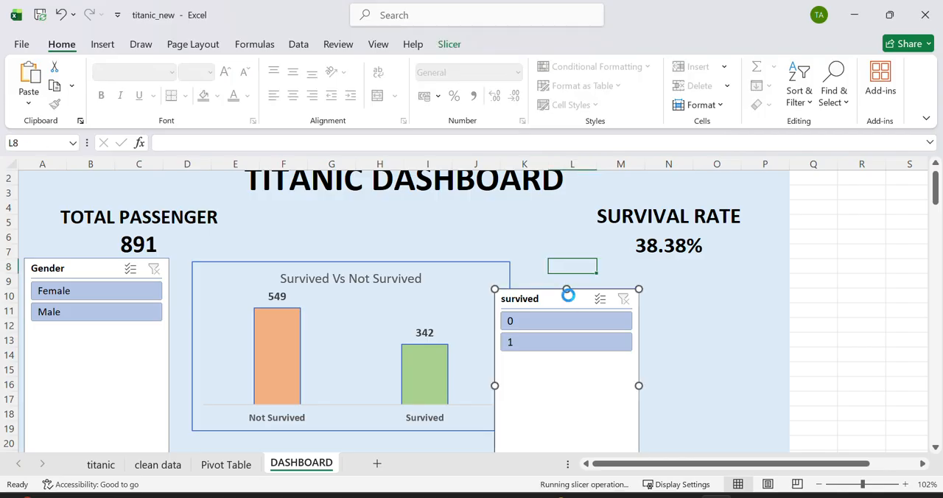
click(85, 262)
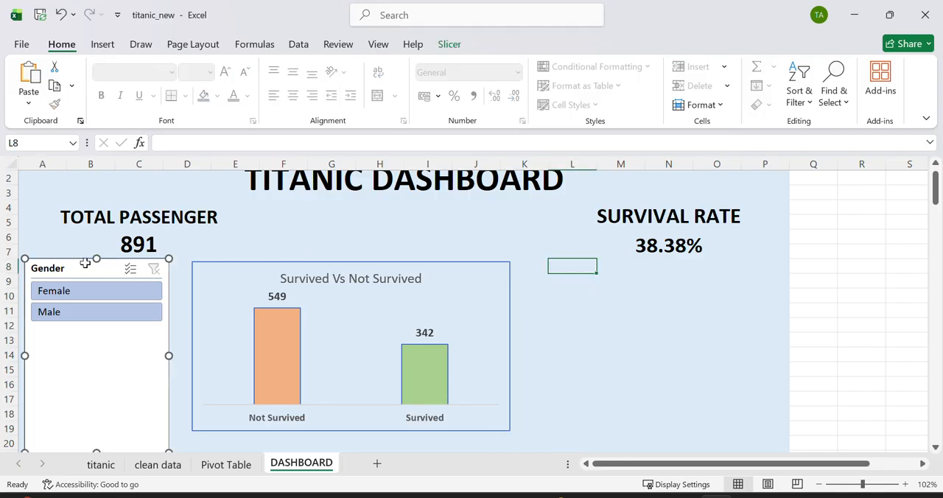
key(Delete)
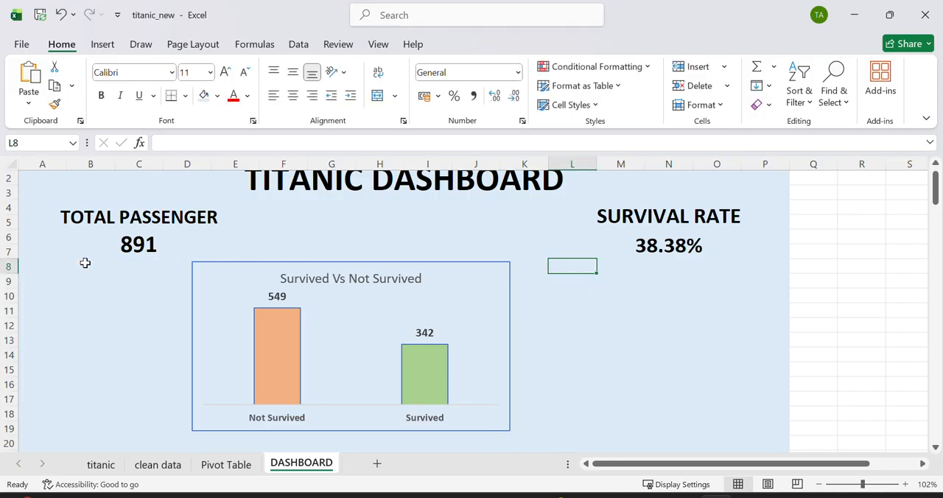
Step: Save the workbook and insert a bar PivotChart of the Count of Gender table on the Pivot Table sheet
click(224, 464)
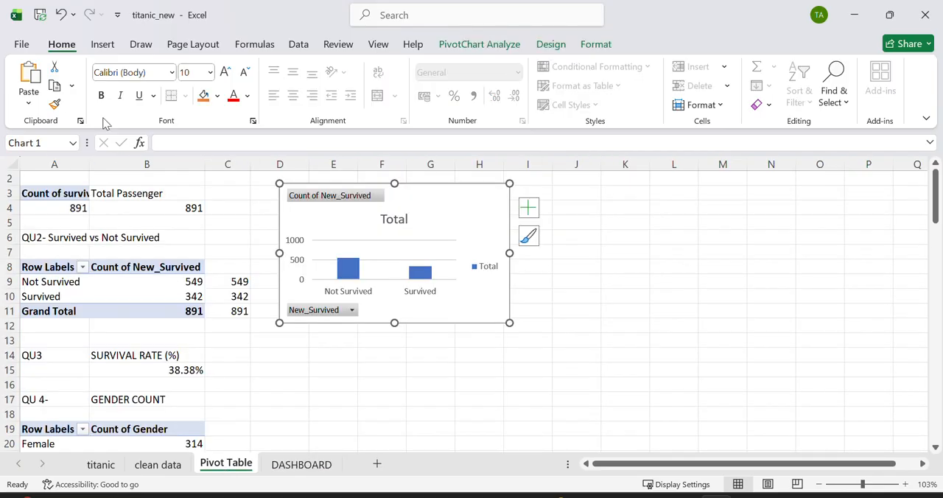
click(39, 16)
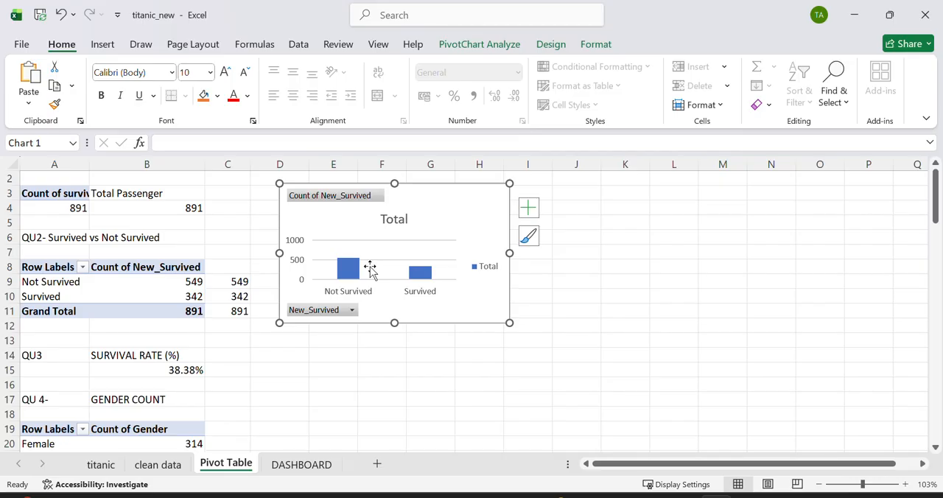
scroll(370, 271, down, 4)
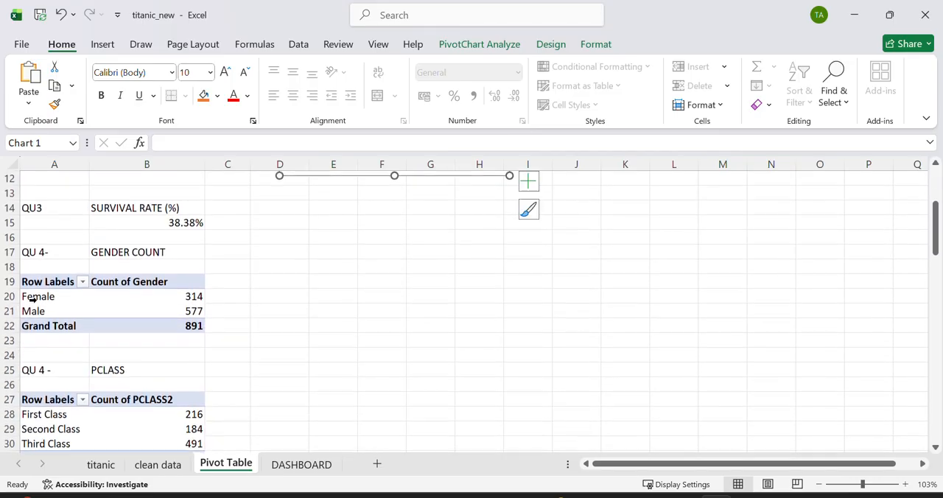
drag(42, 281, 177, 311)
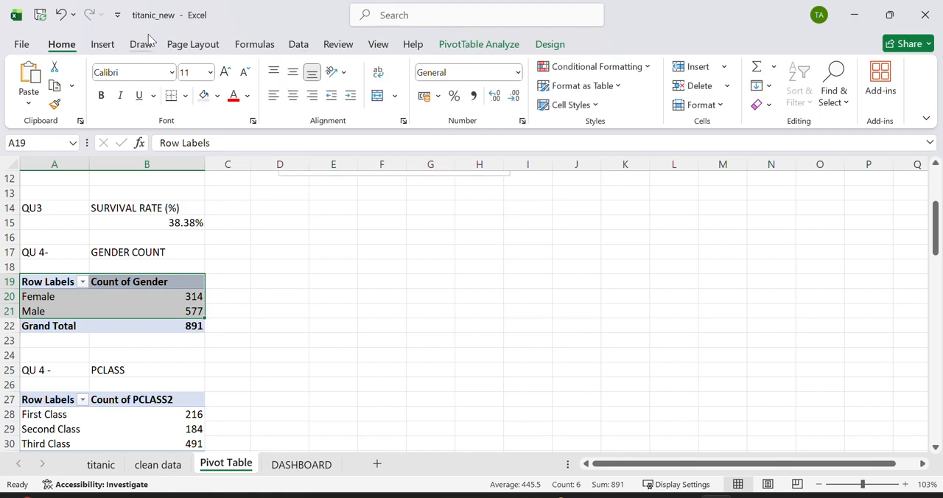
click(102, 46)
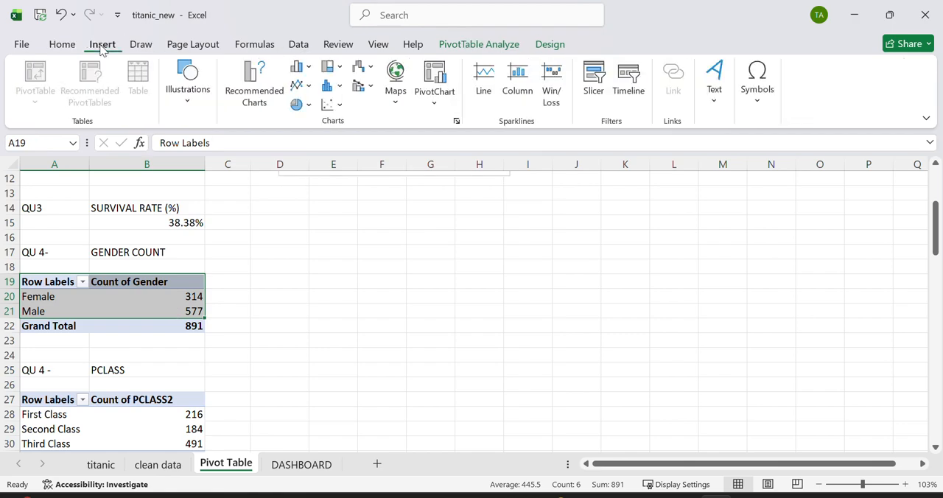
click(435, 76)
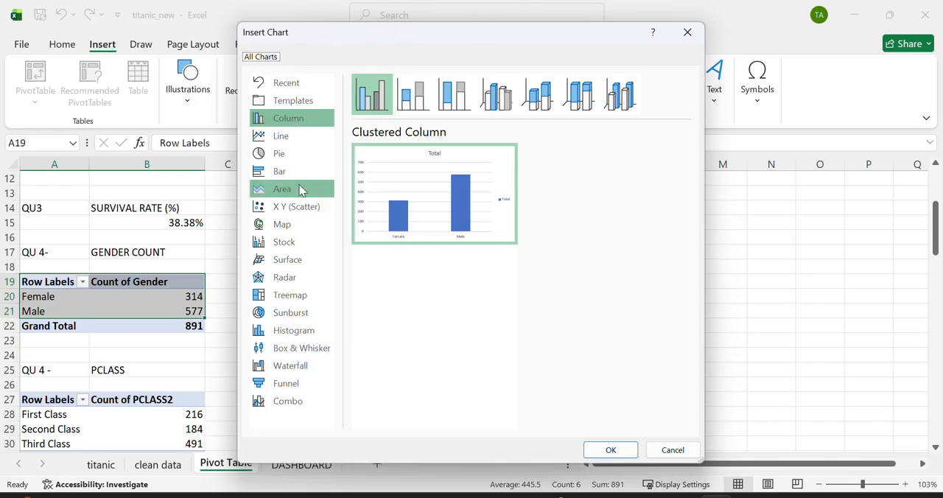
click(299, 170)
mouse_move(416, 193)
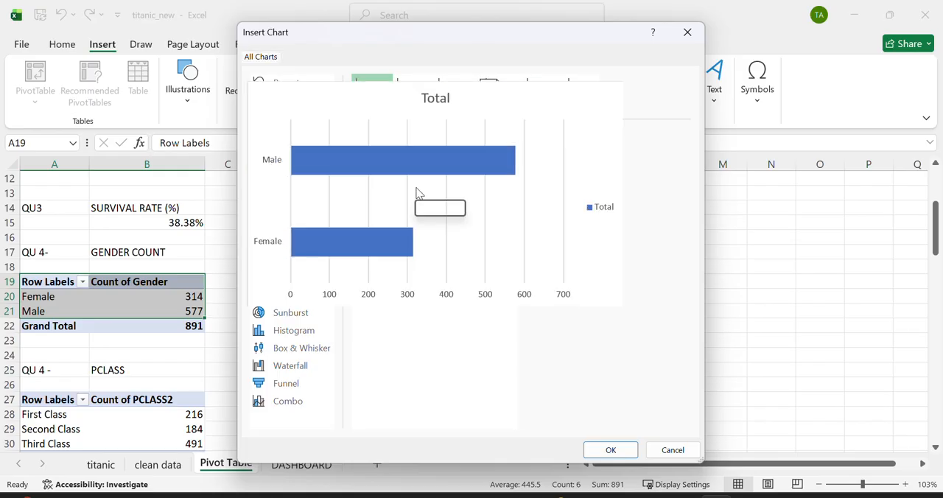
click(611, 448)
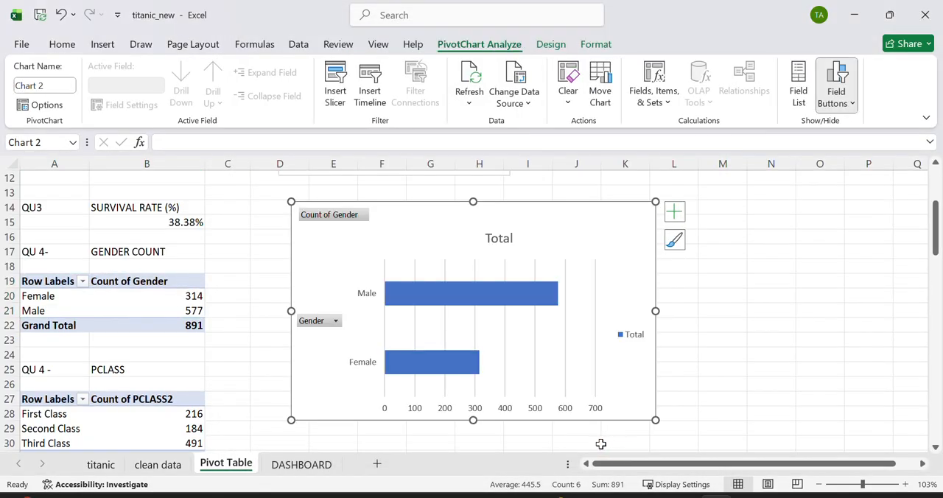
scroll(242, 381, down, 3)
click(46, 296)
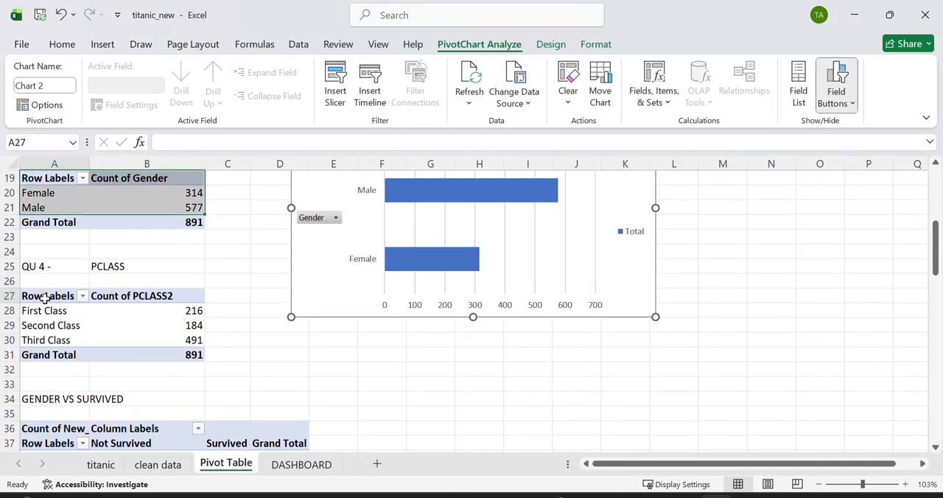
drag(46, 297, 154, 349)
click(211, 361)
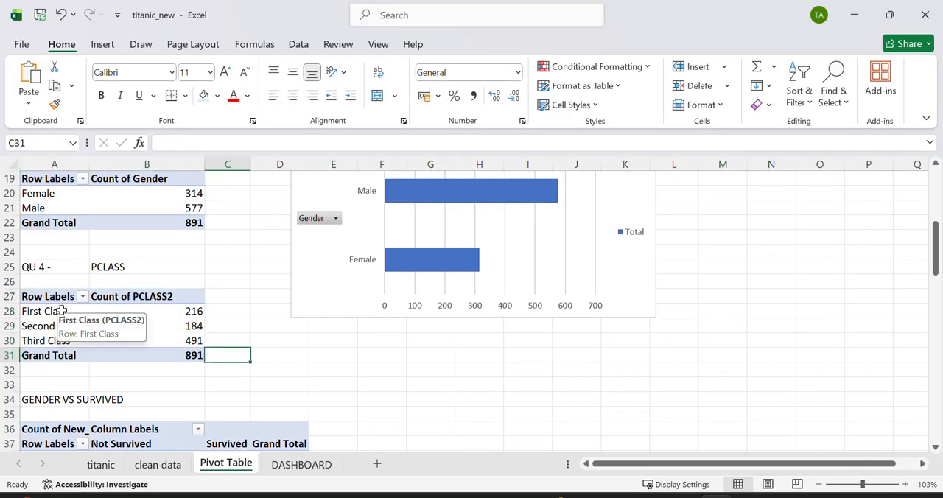
Step: Insert a clustered column PivotChart from the GENDER VS SURVIVED pivot table and move it clear of the tables
scroll(65, 317, down, 3)
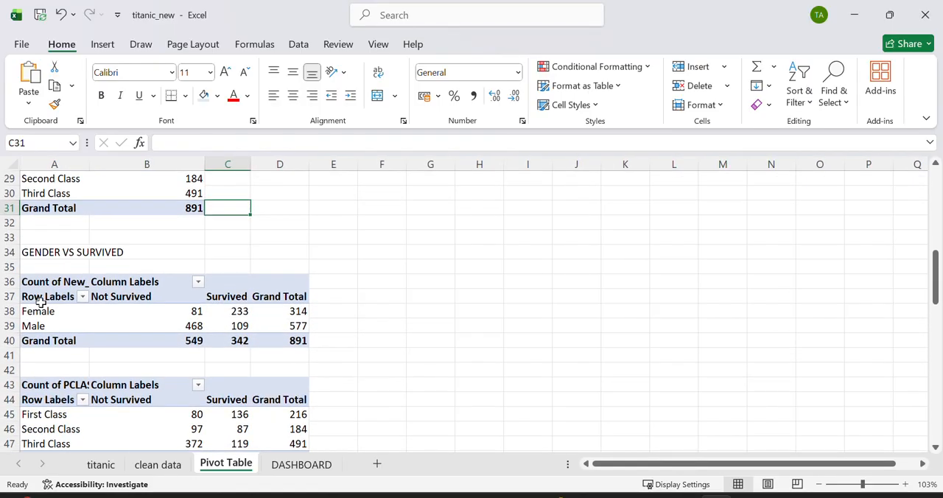
drag(39, 298, 243, 326)
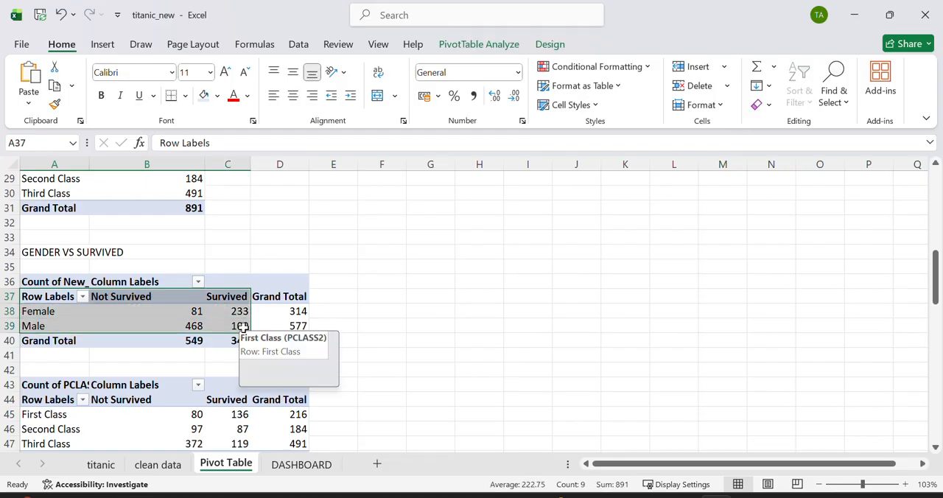
click(108, 49)
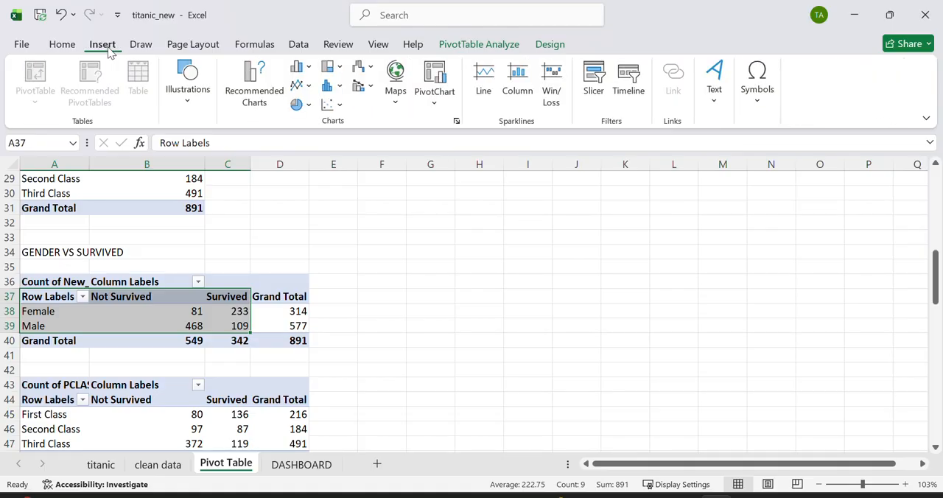
click(431, 81)
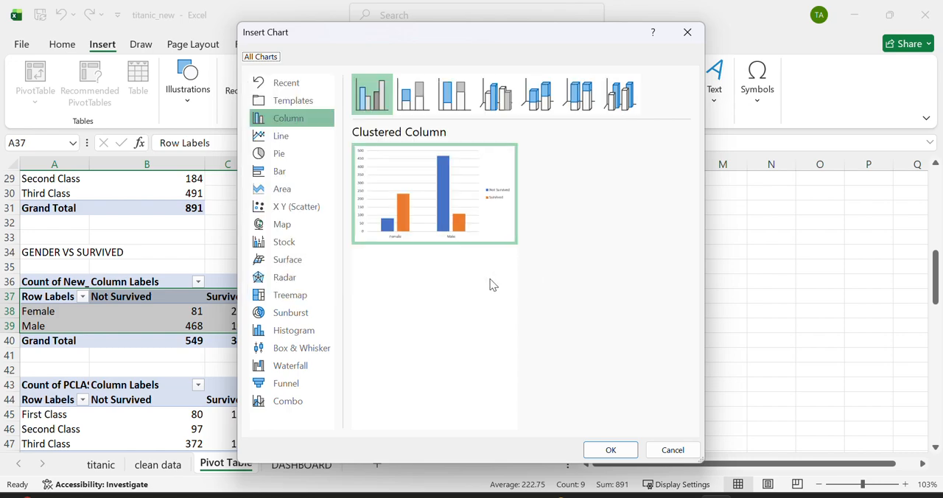
mouse_move(432, 228)
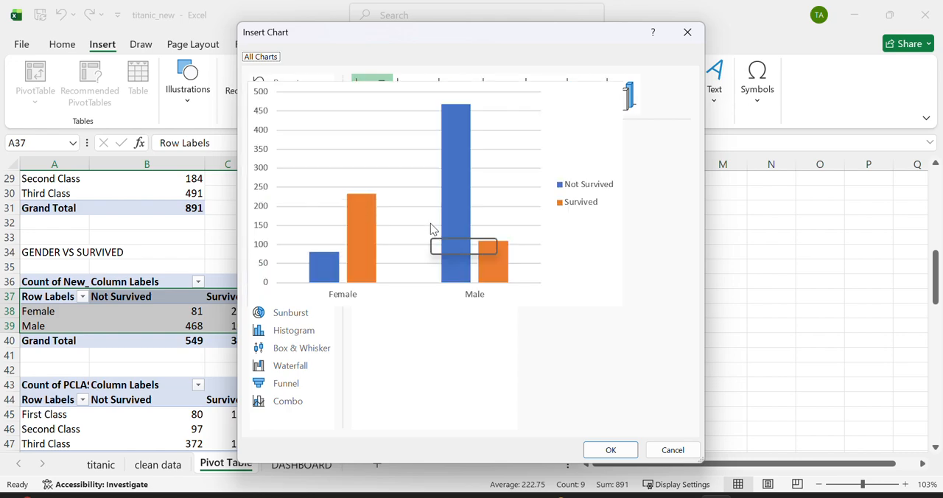
click(622, 449)
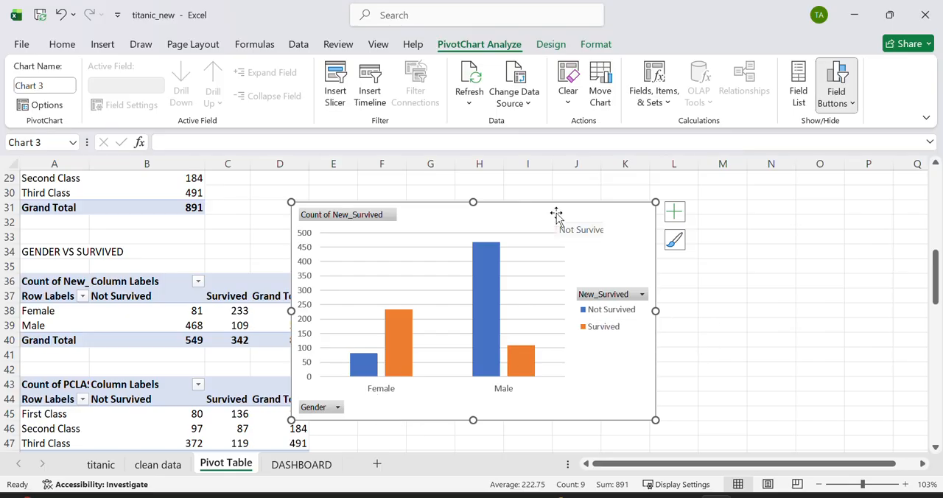
drag(557, 217, 677, 212)
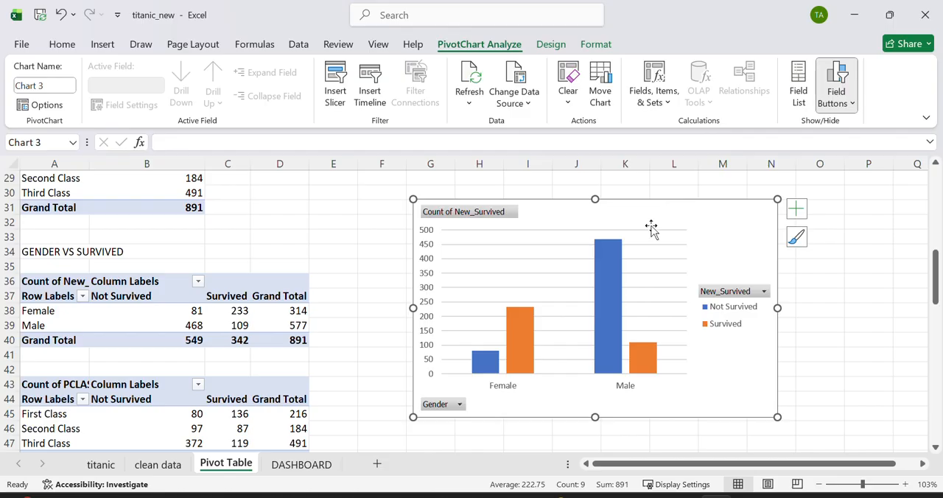
Step: Insert a pie PivotChart from the EMBARKED pivot table's embark_town counts
scroll(391, 363, down, 5)
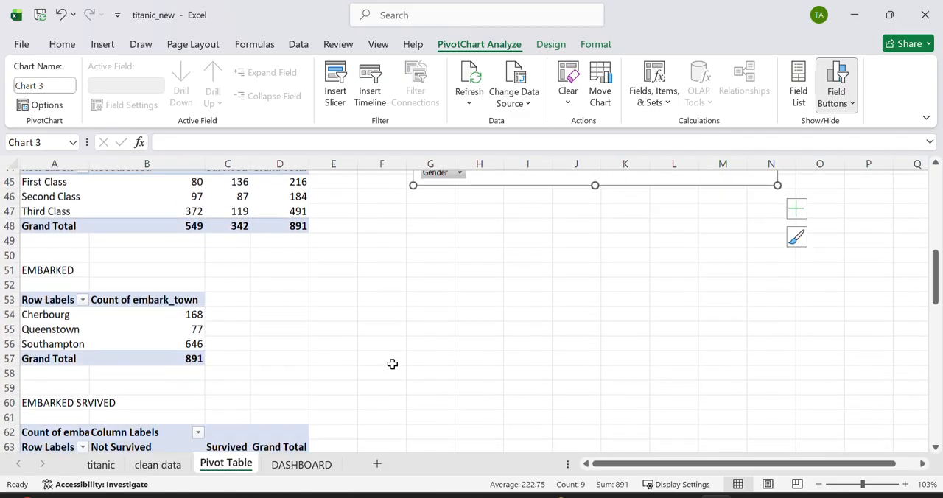
scroll(392, 364, down, 4)
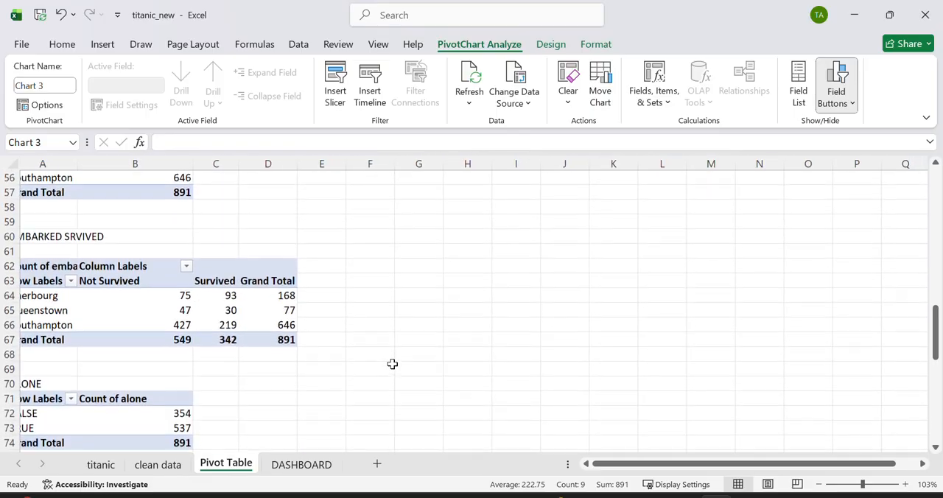
scroll(391, 363, up, 2)
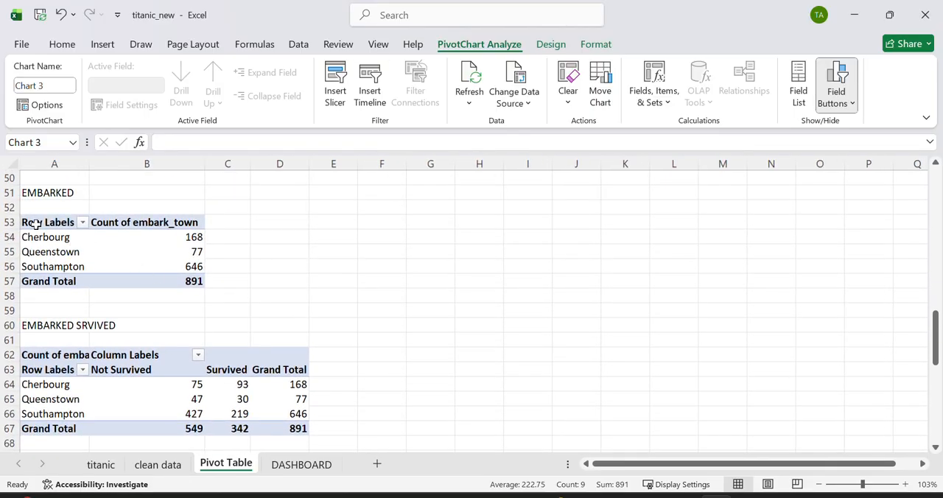
drag(35, 225, 195, 263)
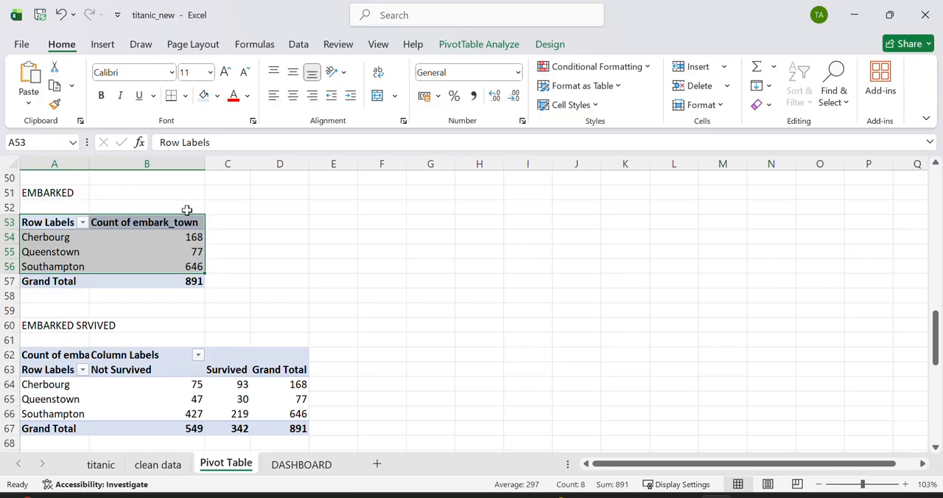
click(101, 45)
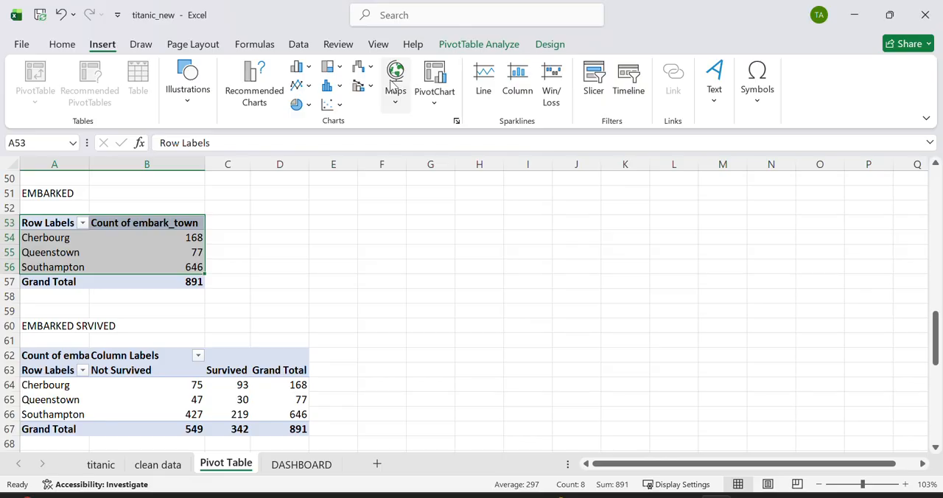
click(435, 84)
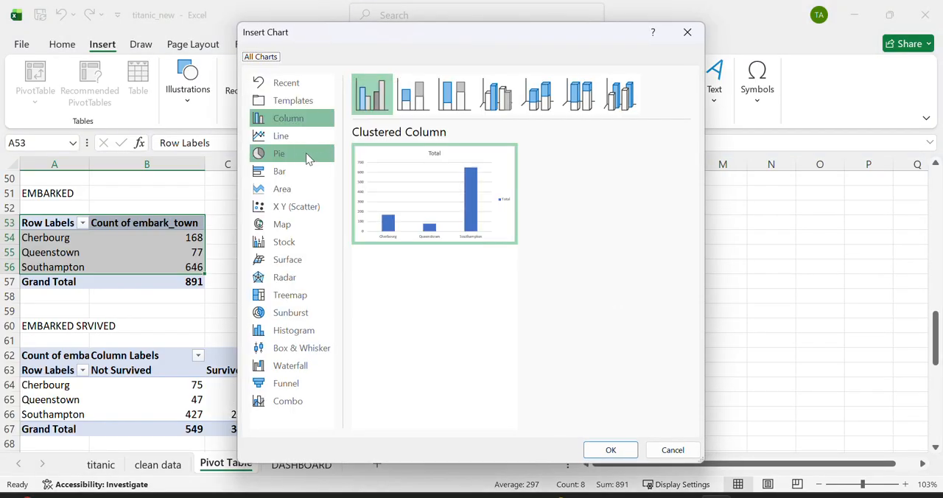
click(303, 153)
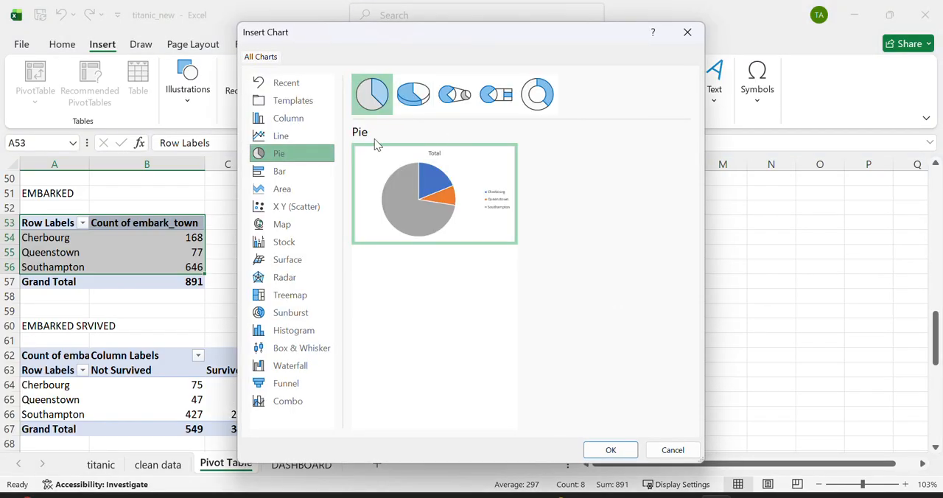
mouse_move(363, 187)
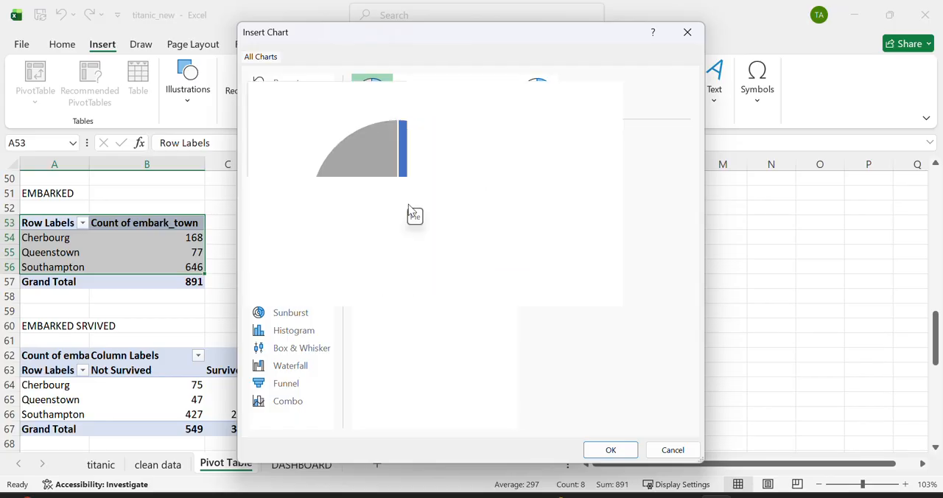
click(622, 455)
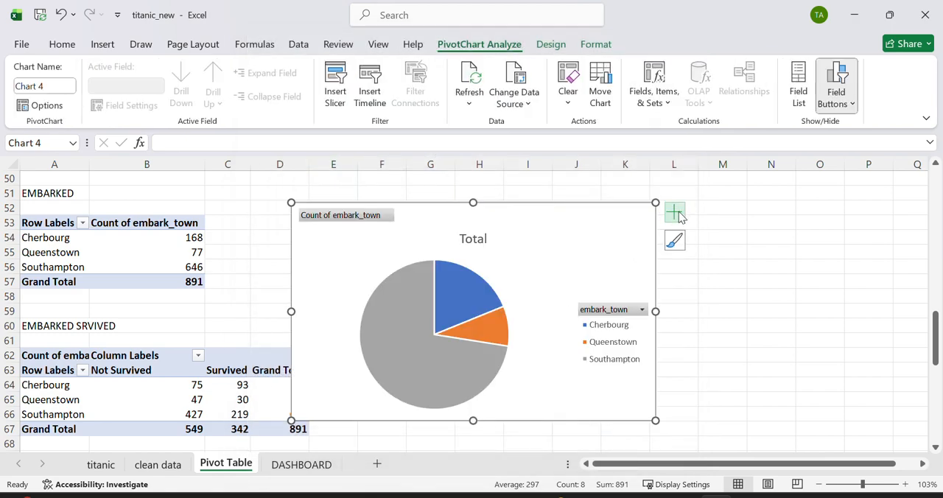
Step: Add data labels to the embark_town pie chart and check the values of its slices
click(674, 212)
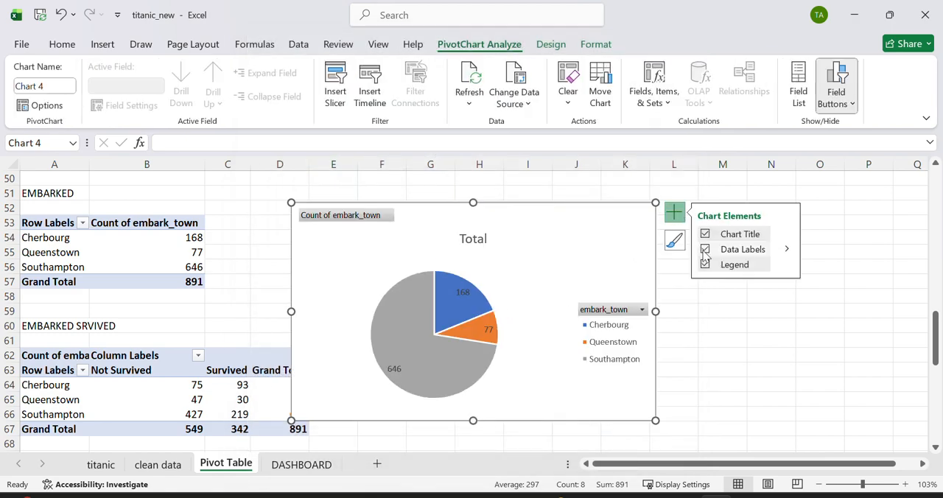
click(704, 249)
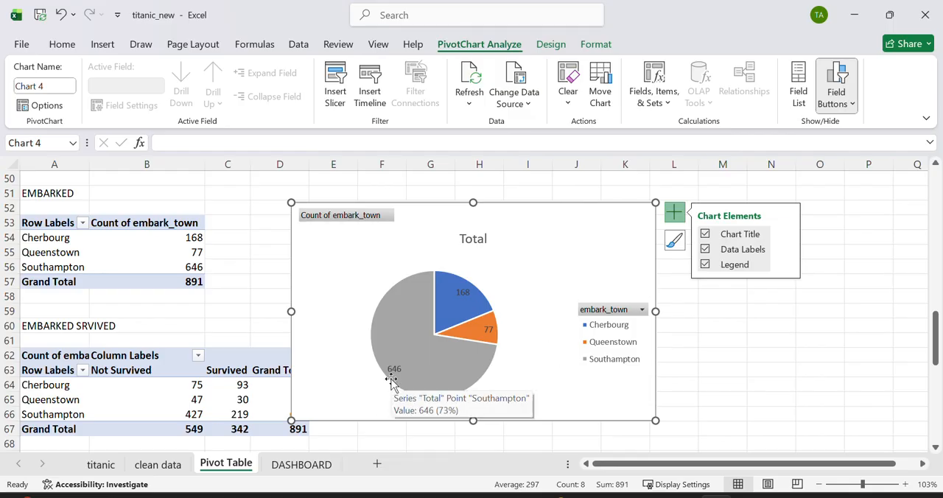
mouse_move(482, 329)
mouse_move(465, 302)
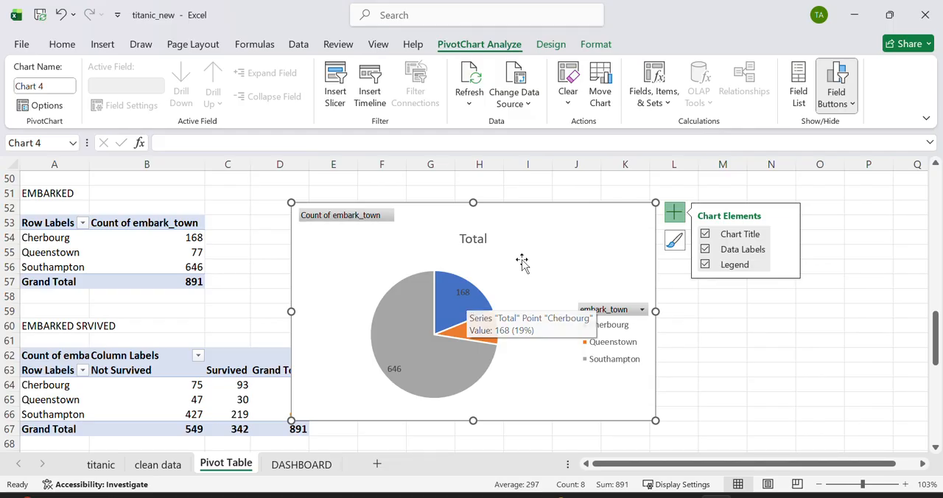
Step: Return to the DASHBOARD sheet and examine the layout and the empty area around the existing chart
click(305, 464)
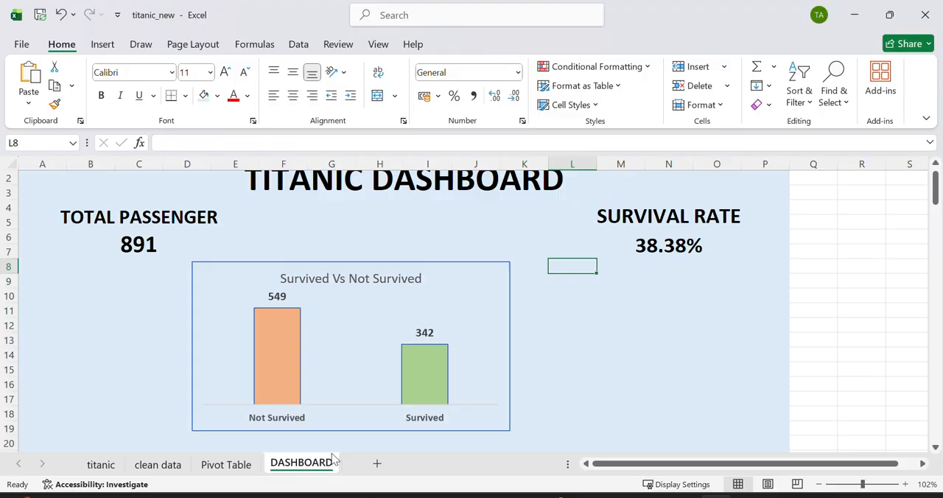
scroll(597, 301, down, 4)
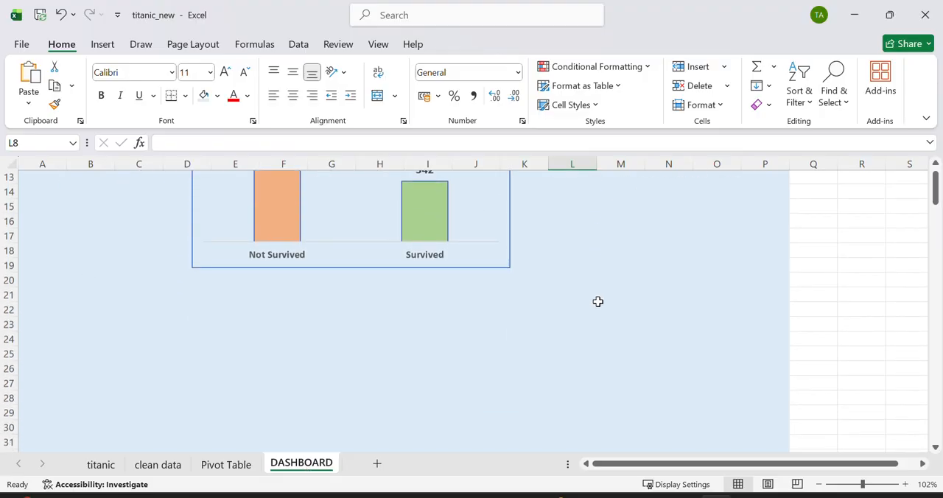
scroll(600, 330, down, 4)
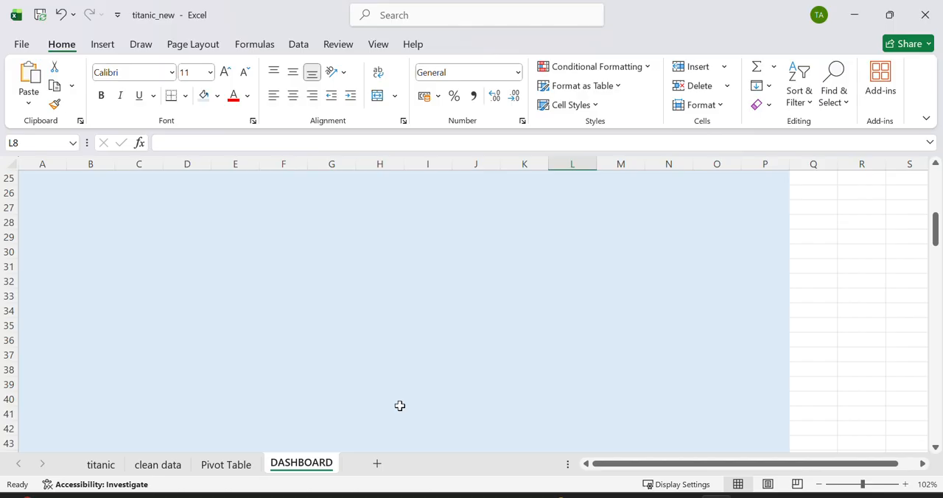
scroll(399, 406, up, 8)
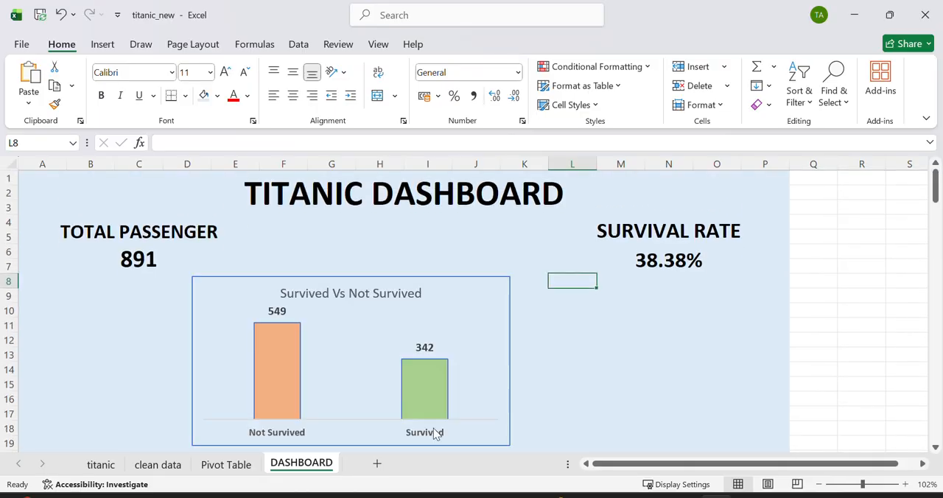
click(619, 497)
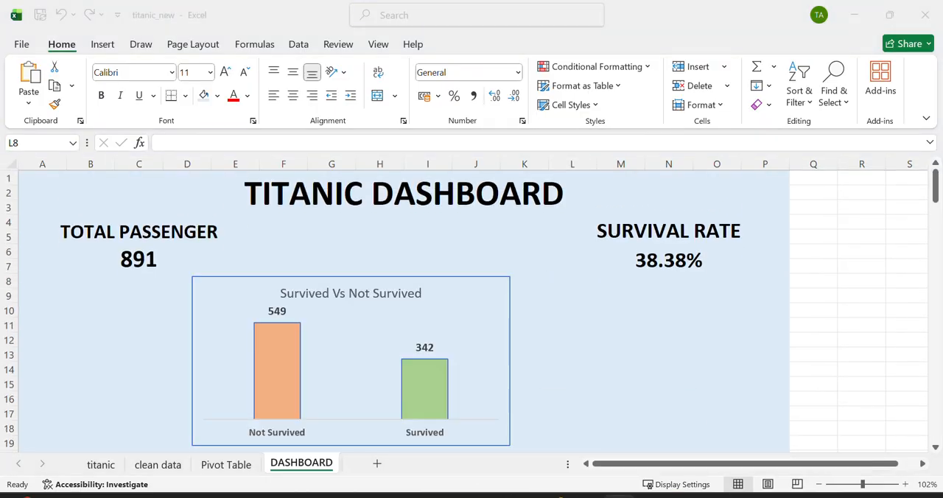